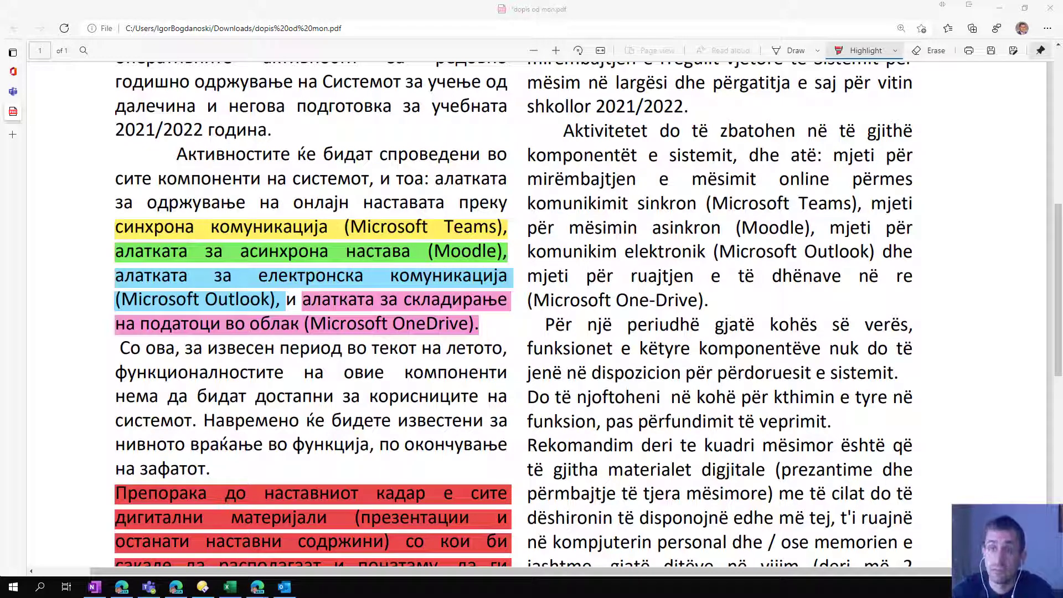
# Step: Switch to the browser window with the lms.schools.mk dashboard and reload the page
pyautogui.click(122, 587)
pyautogui.click(123, 589)
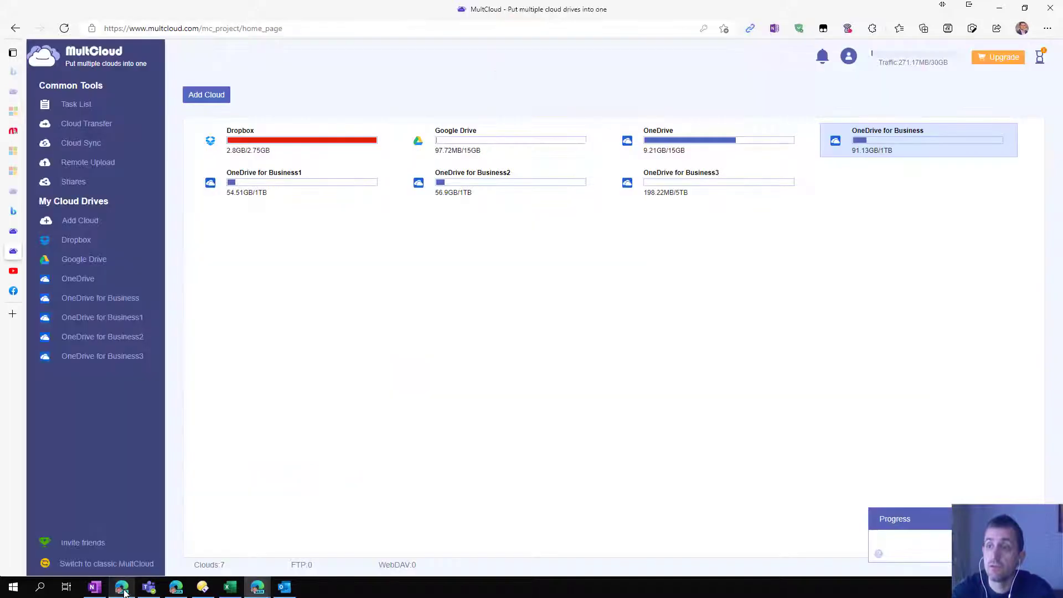
pyautogui.click(176, 587)
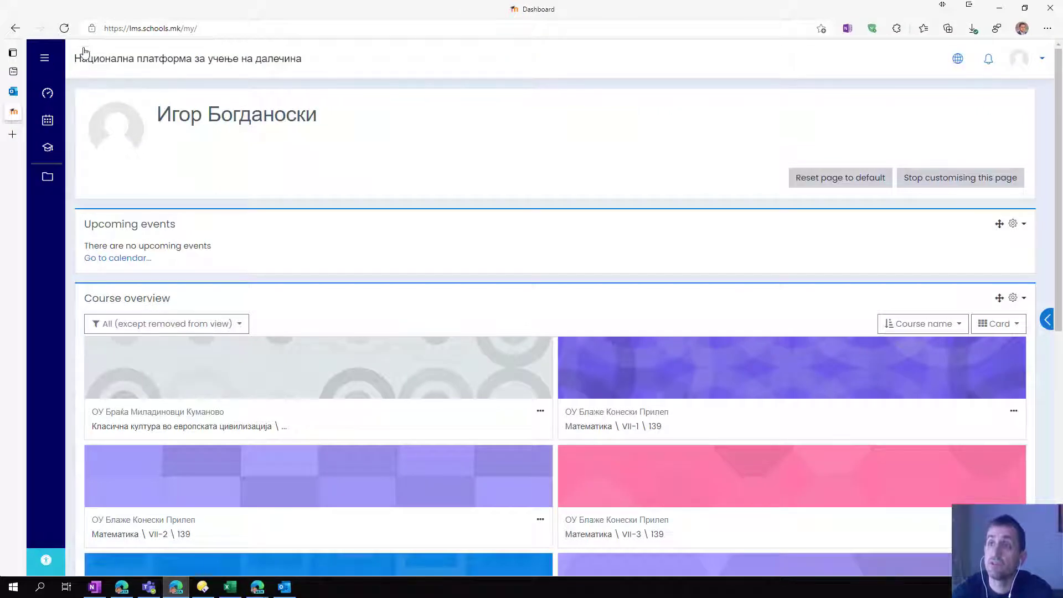
pyautogui.click(166, 28)
pyautogui.press('Return')
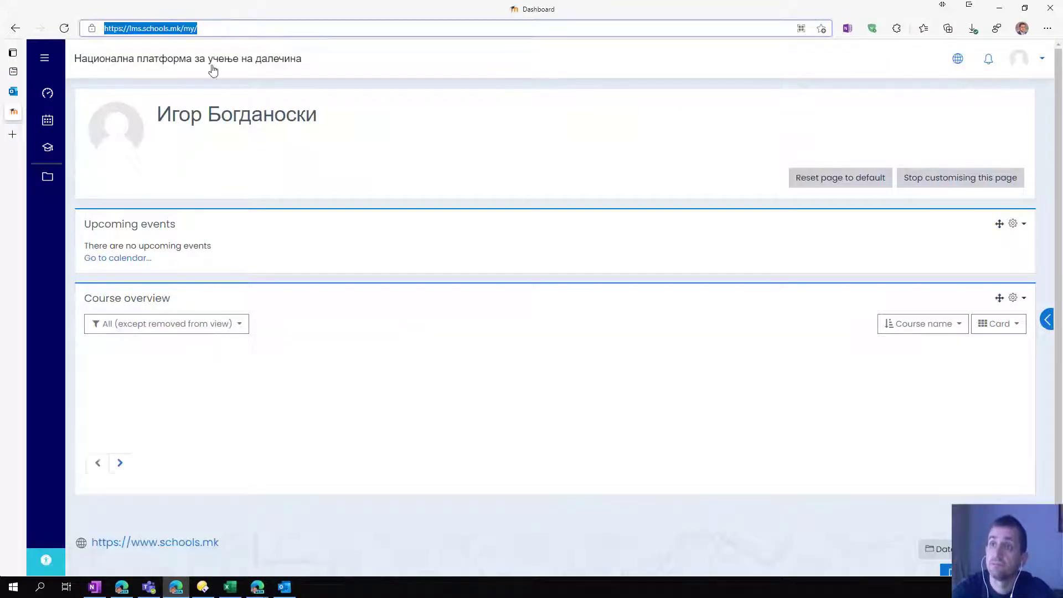
# Step: Open the learning platform's Dashboard in a new browser tab and close the old Dashboard tab
pyautogui.click(13, 134)
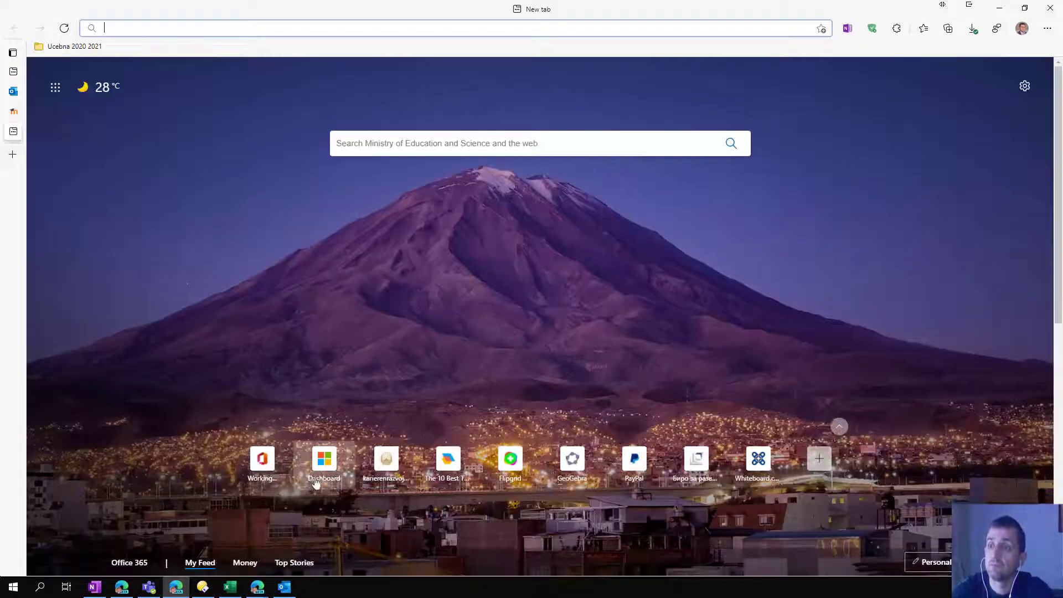
pyautogui.click(323, 458)
pyautogui.moveTo(12, 109)
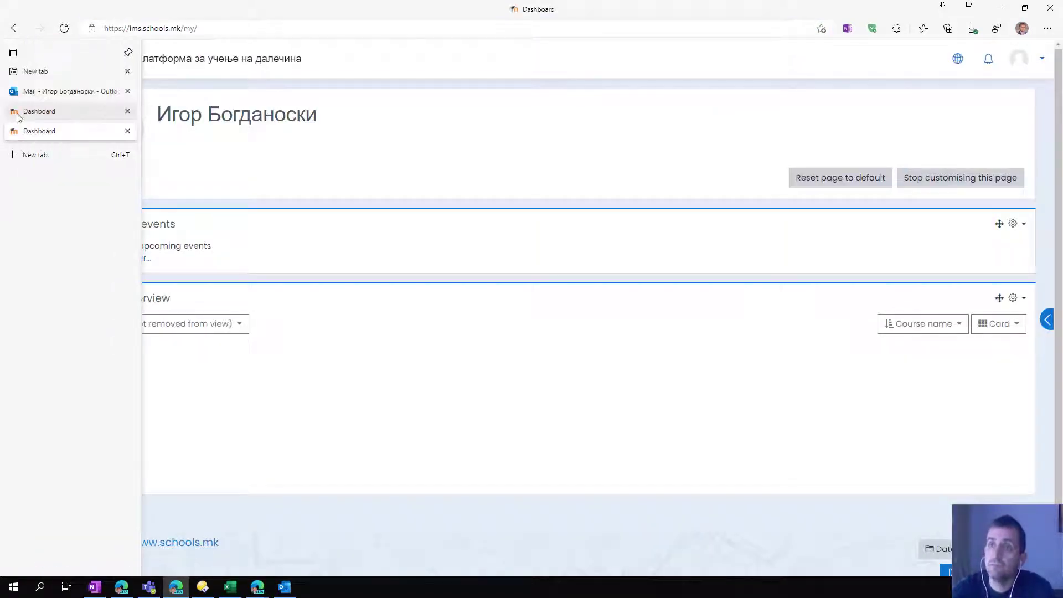
pyautogui.click(127, 110)
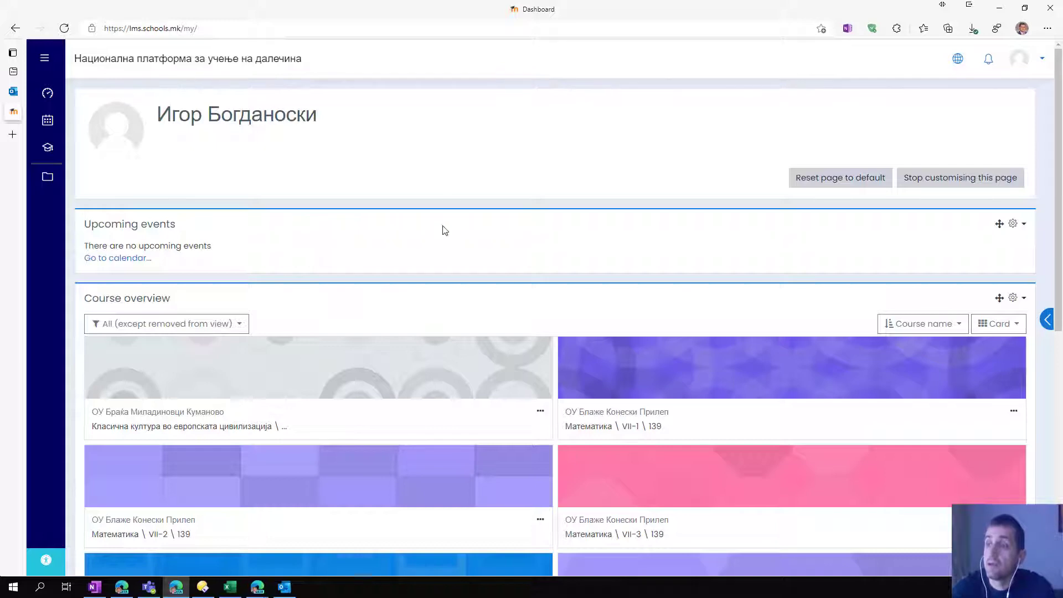
# Step: Open the course Математика \ VII-1 \ 139 from the course overview and turn its editing mode off
pyautogui.scroll(-7, 570, 325)
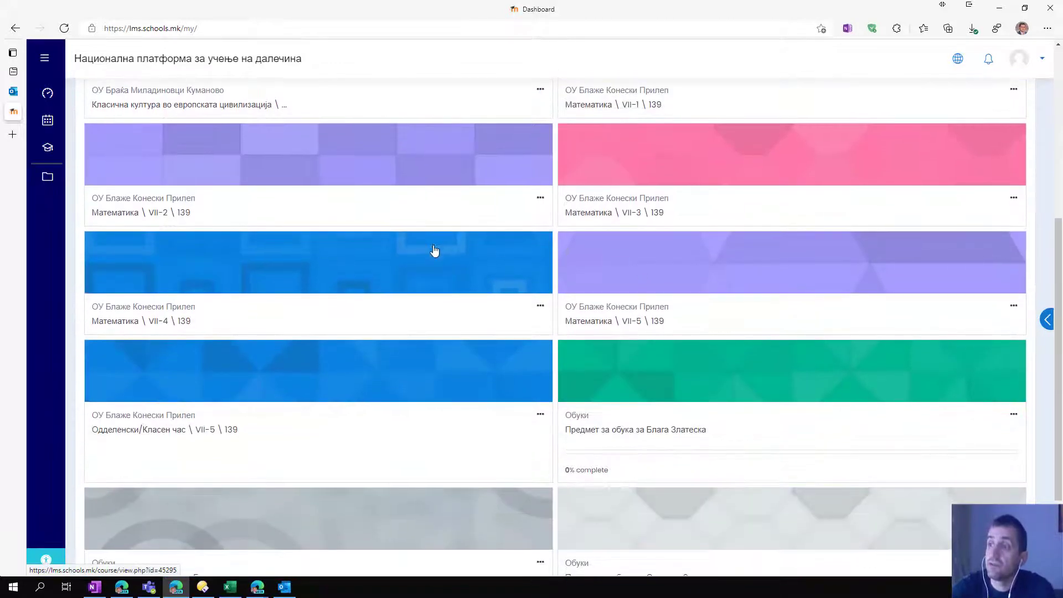
pyautogui.scroll(6, 633, 220)
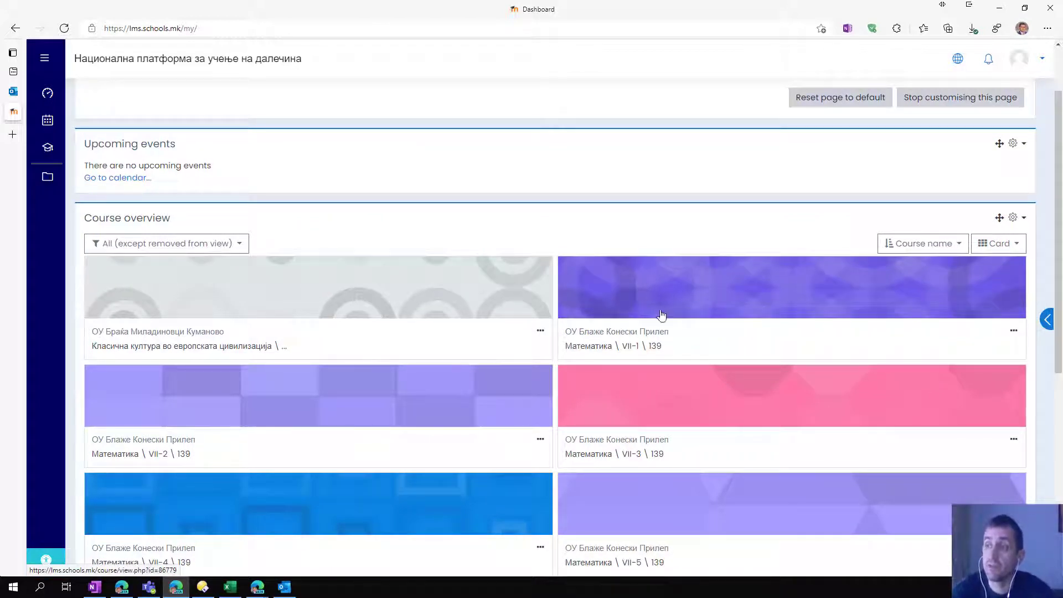
pyautogui.click(649, 285)
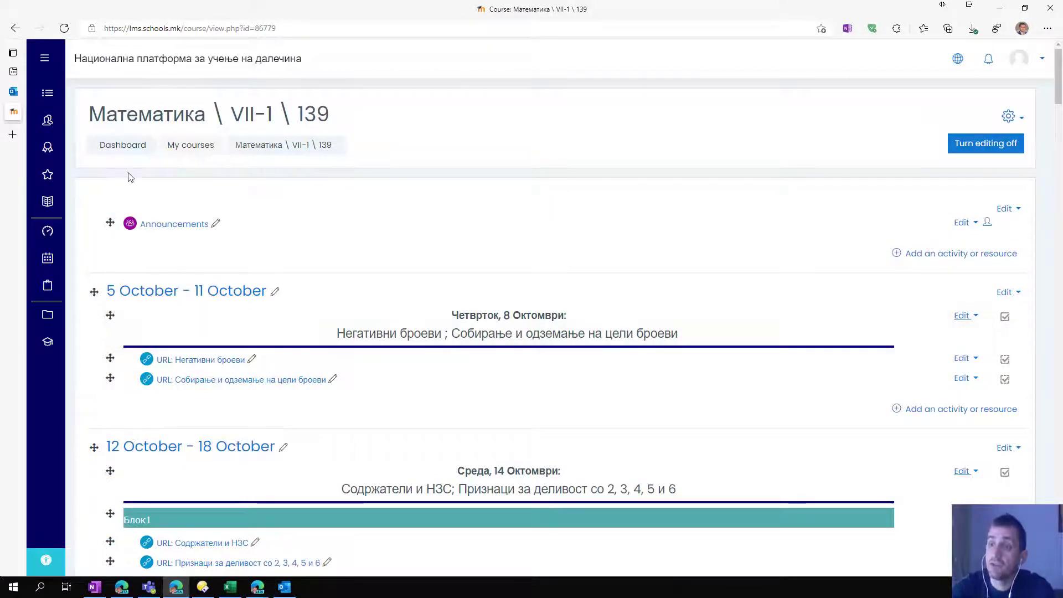
pyautogui.click(1002, 143)
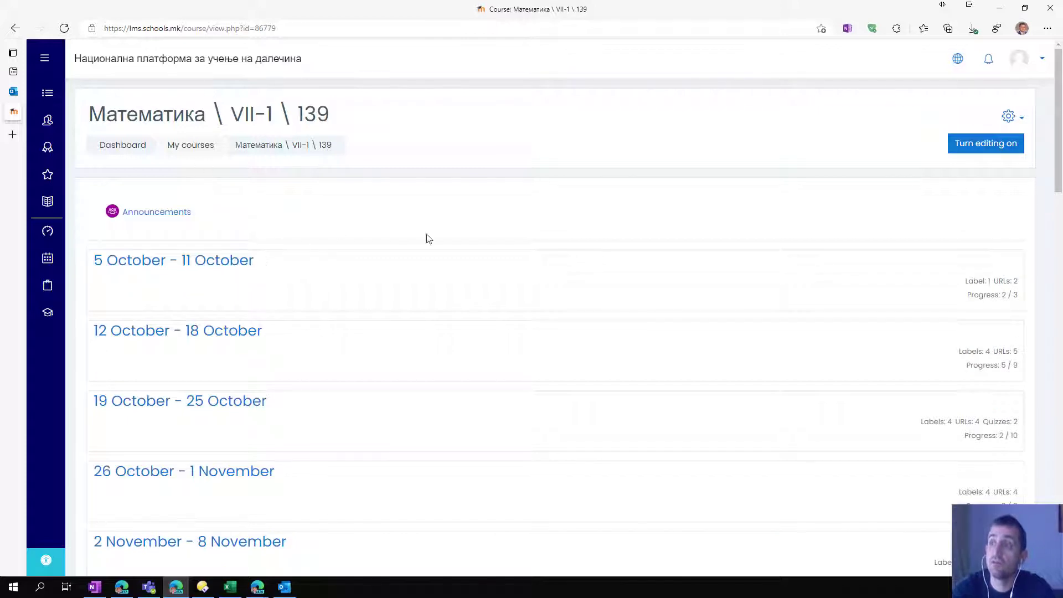
# Step: Go to the full course administration page of the course and start a course backup from there
pyautogui.click(1021, 119)
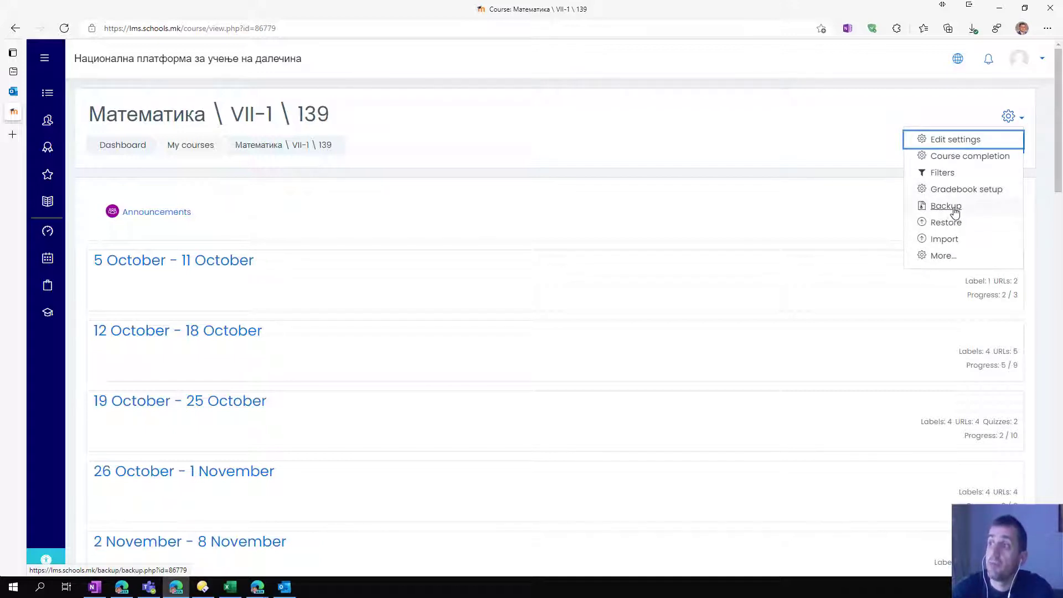
pyautogui.click(944, 258)
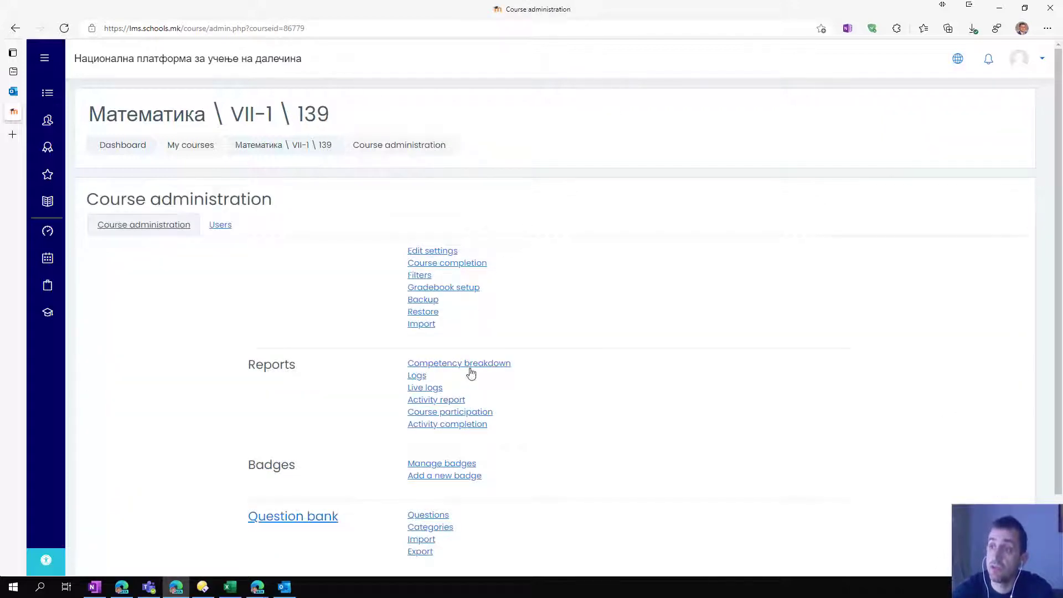
pyautogui.scroll(-2, 466, 372)
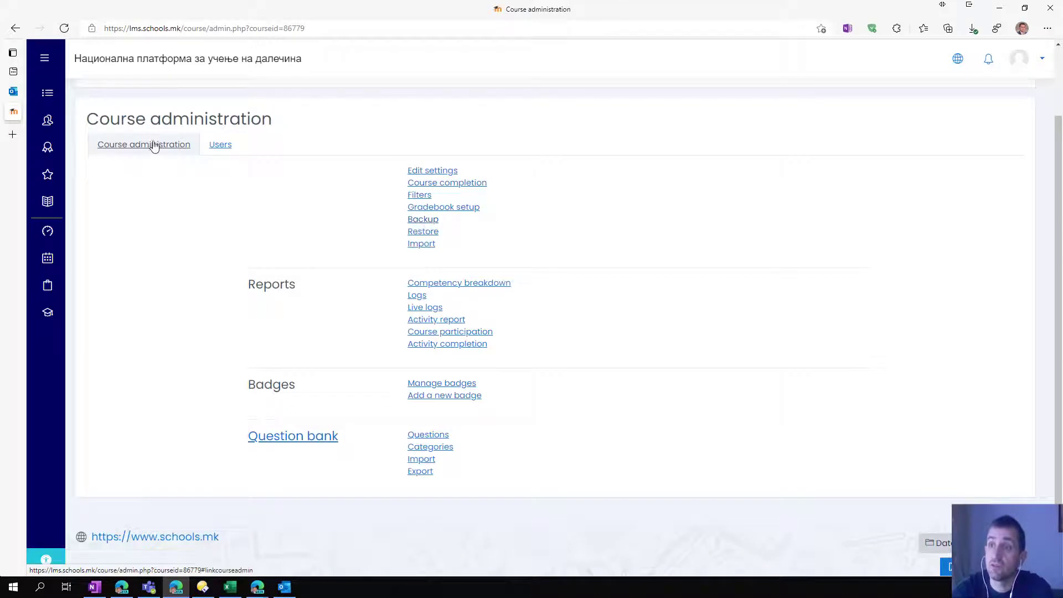
pyautogui.click(429, 220)
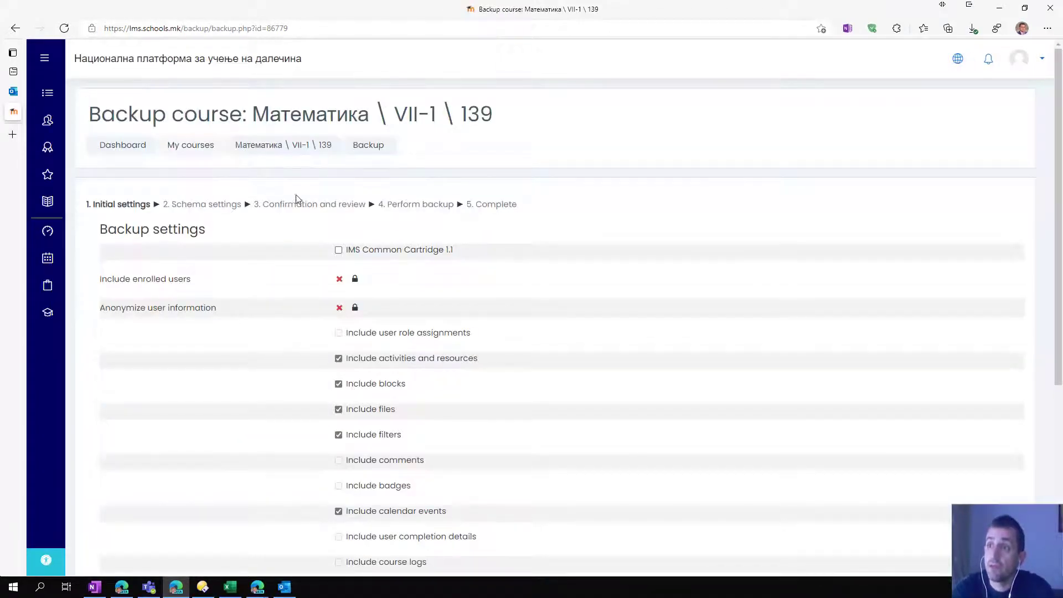
# Step: Examine the backup's initial settings to see which content types are included and which are locked or unavailable
pyautogui.scroll(-5, 224, 198)
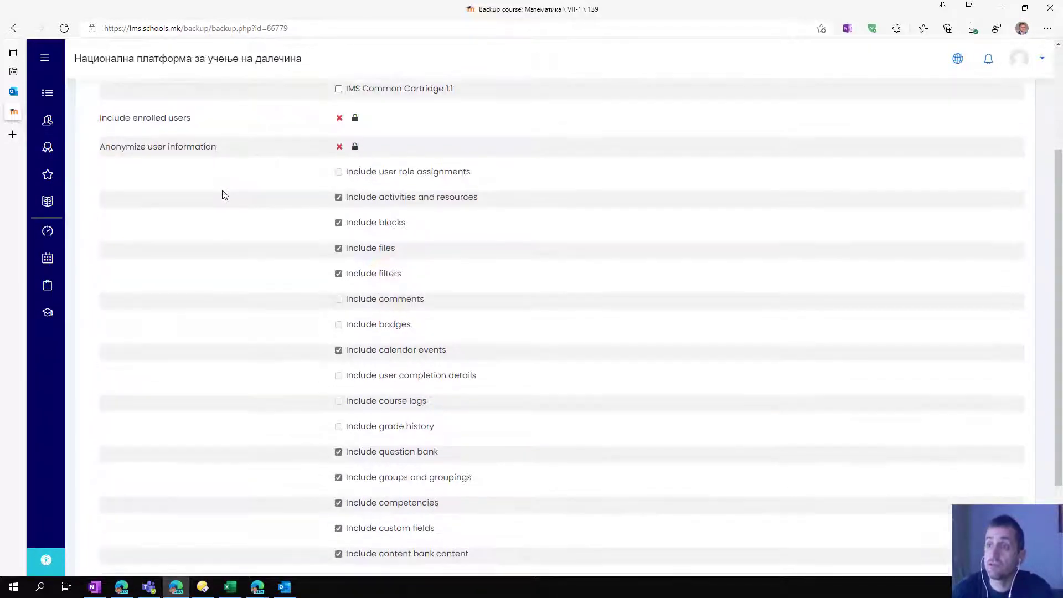
pyautogui.scroll(5, 139, 161)
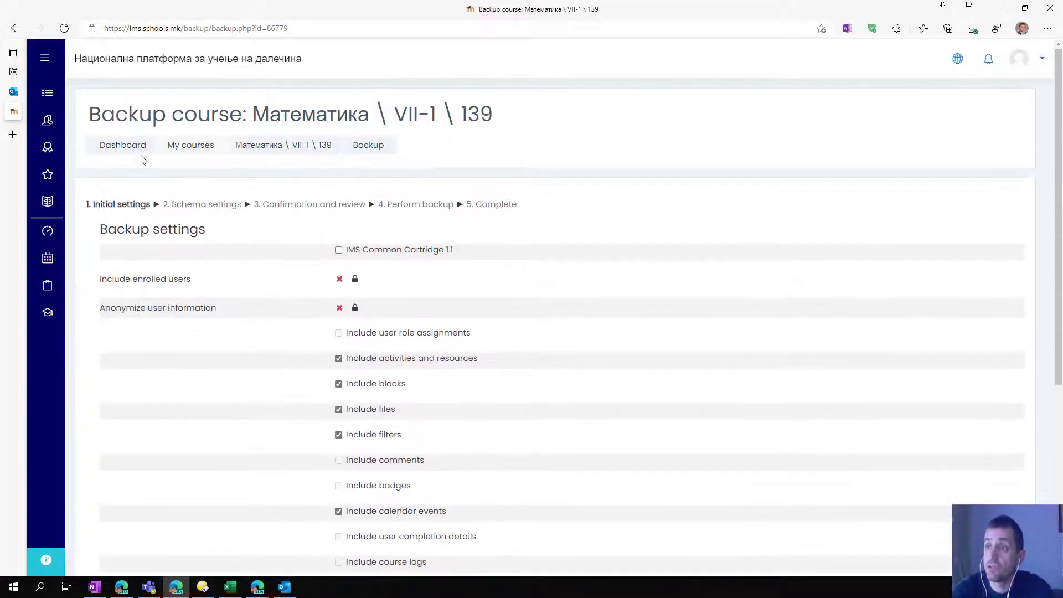
pyautogui.scroll(-3, 144, 161)
pyautogui.scroll(-3, 158, 183)
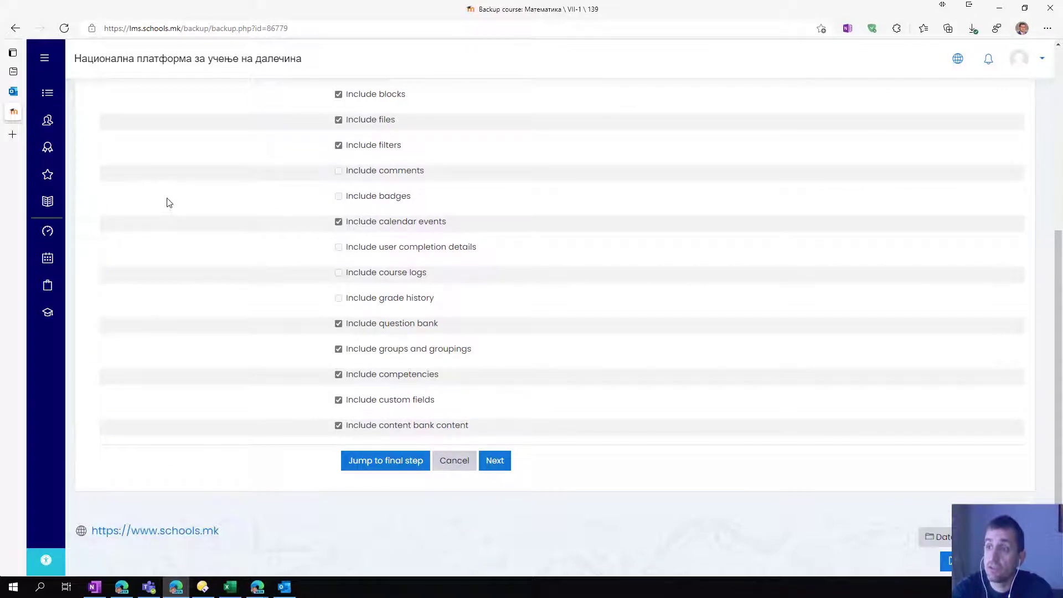
pyautogui.scroll(2, 169, 203)
pyautogui.scroll(-2, 167, 200)
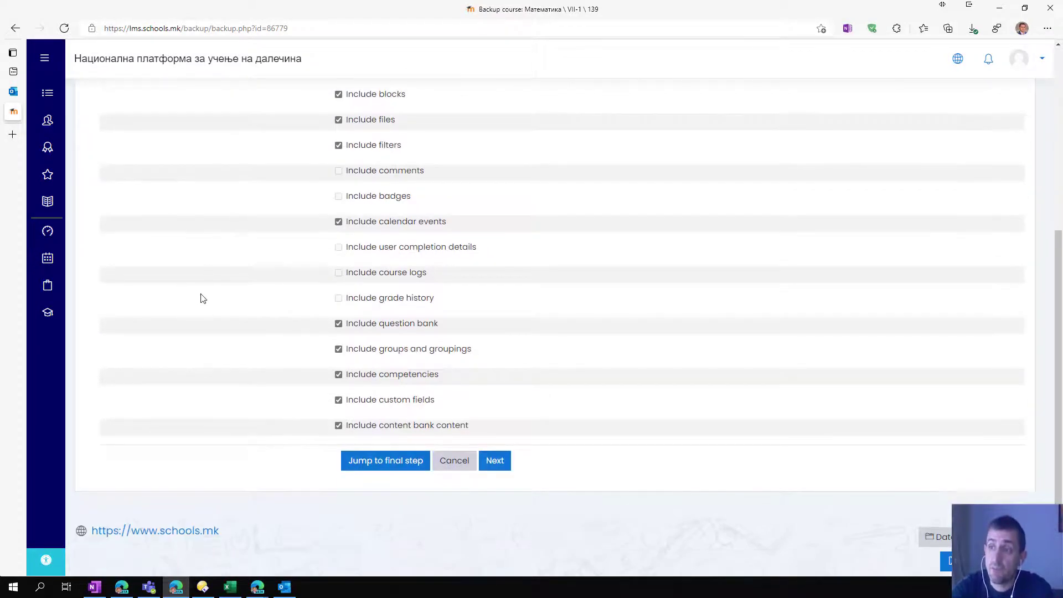
pyautogui.scroll(4, 293, 161)
pyautogui.scroll(-4, 244, 209)
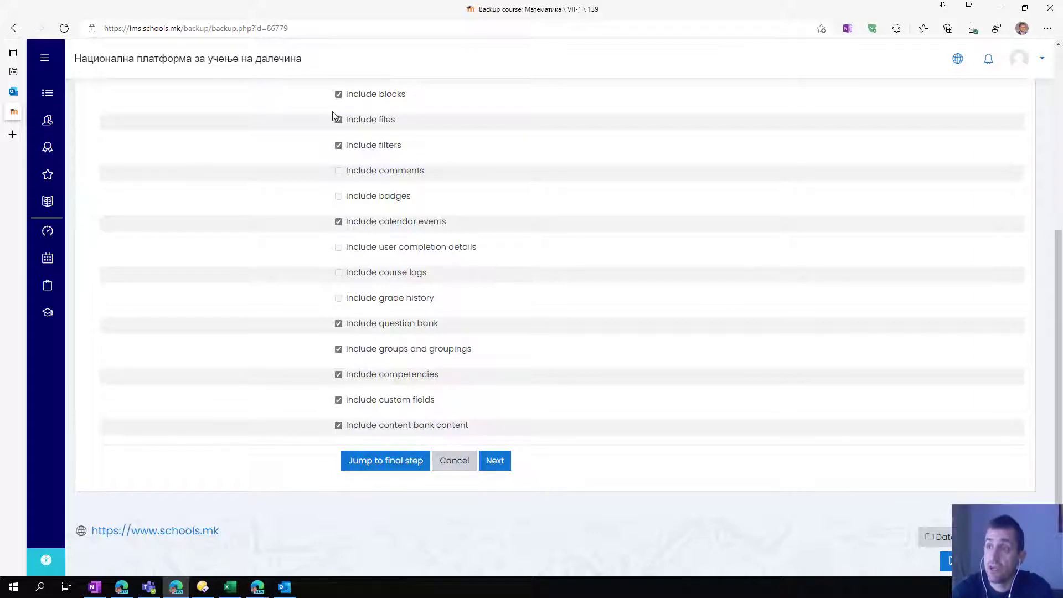
# Step: Exclude activities and resources from the backup, and include them again
pyautogui.scroll(2, 329, 93)
pyautogui.click(338, 150)
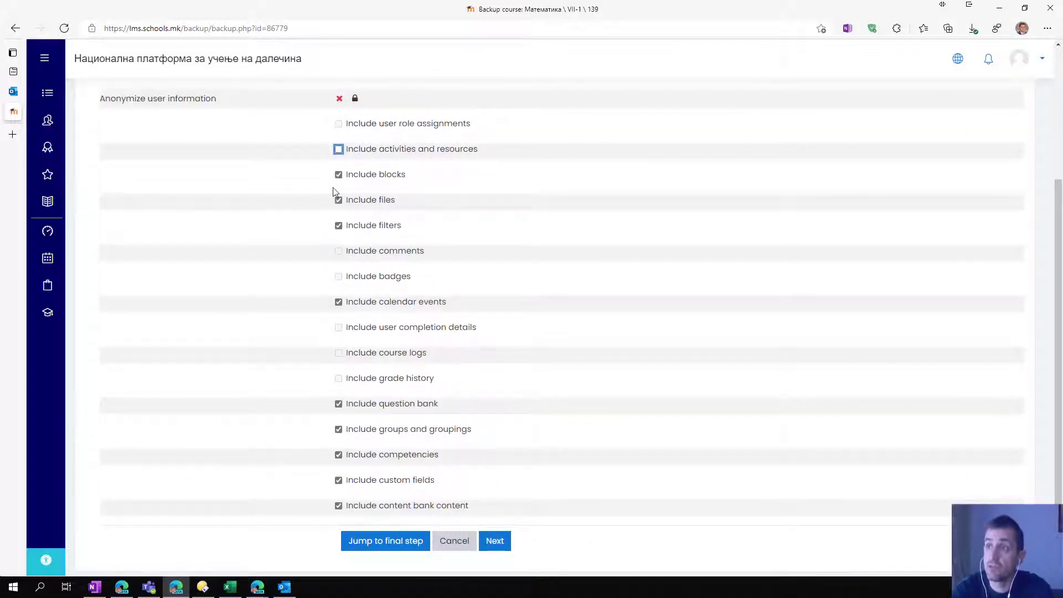
pyautogui.click(338, 153)
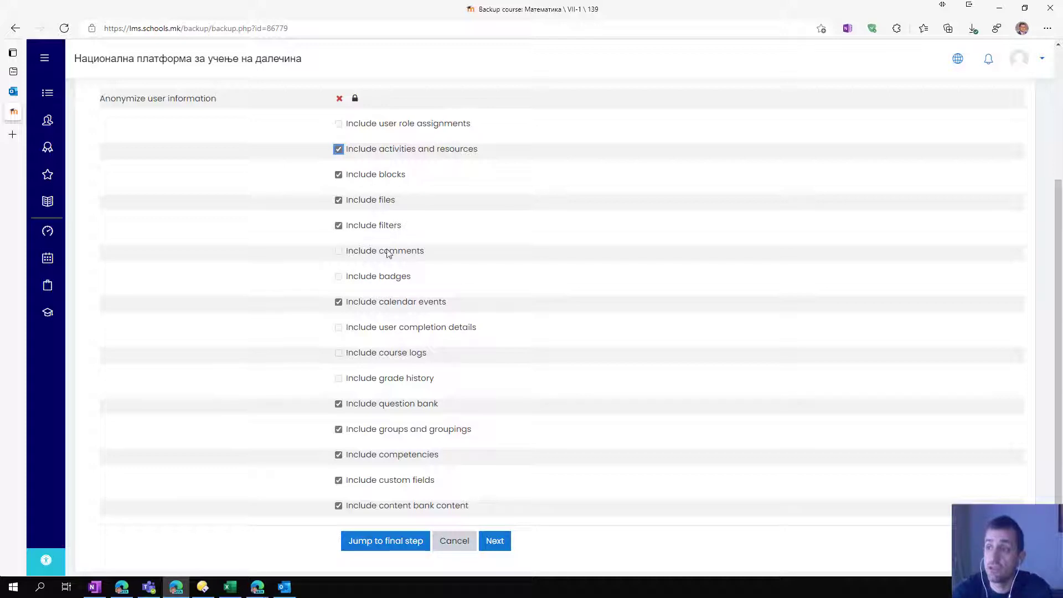
# Step: Accept the initial backup settings and continue to the schema settings
pyautogui.scroll(4, 268, 199)
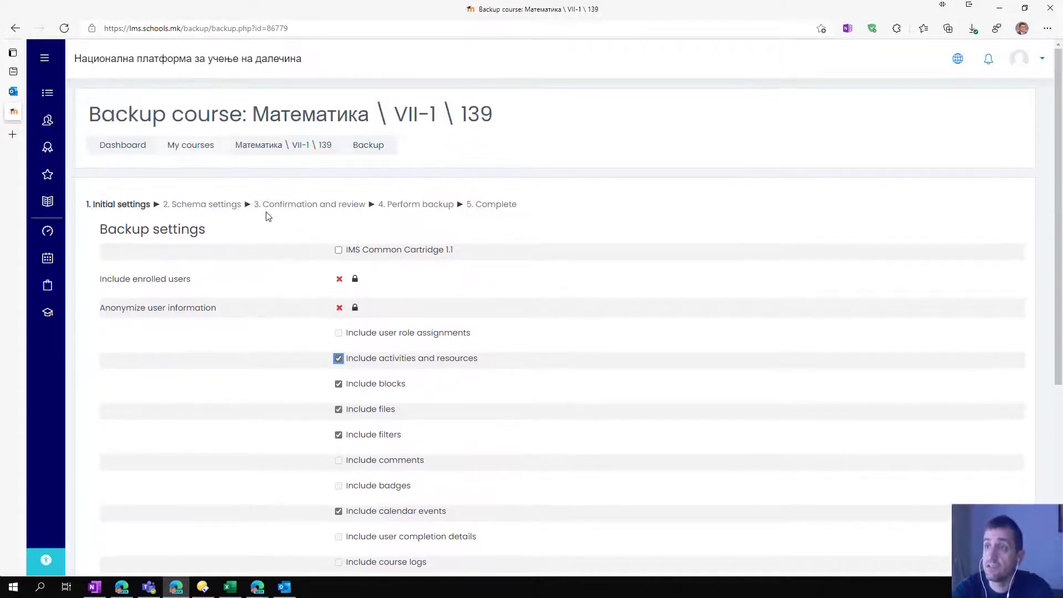
pyautogui.scroll(-4, 371, 249)
pyautogui.scroll(-2, 374, 292)
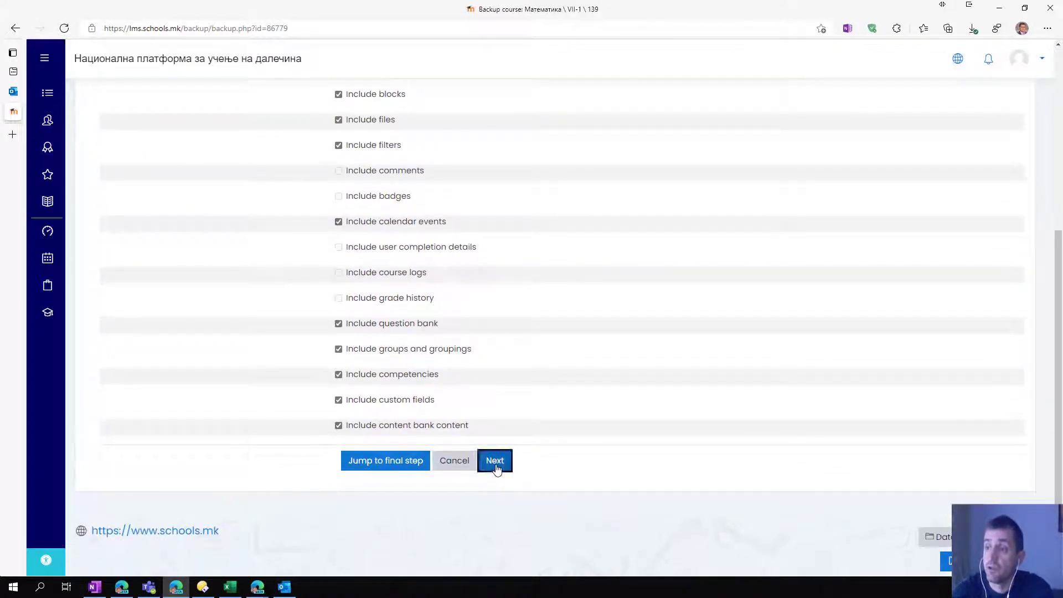
pyautogui.click(495, 462)
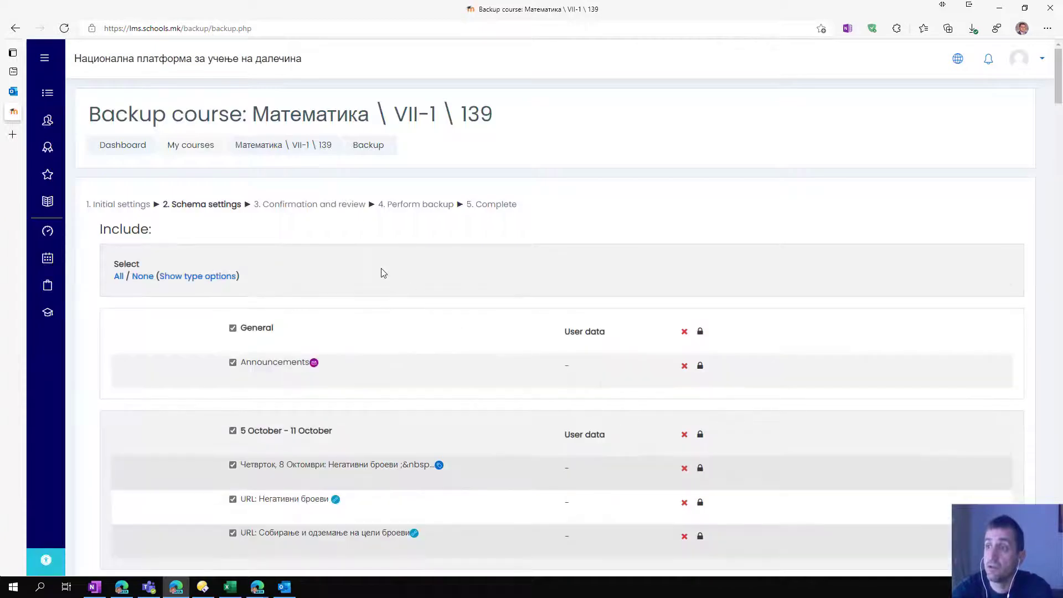
# Step: Look through the weekly sections, URLs, labels and quizzes selected for the backup in the schema settings
pyautogui.scroll(-10, 381, 272)
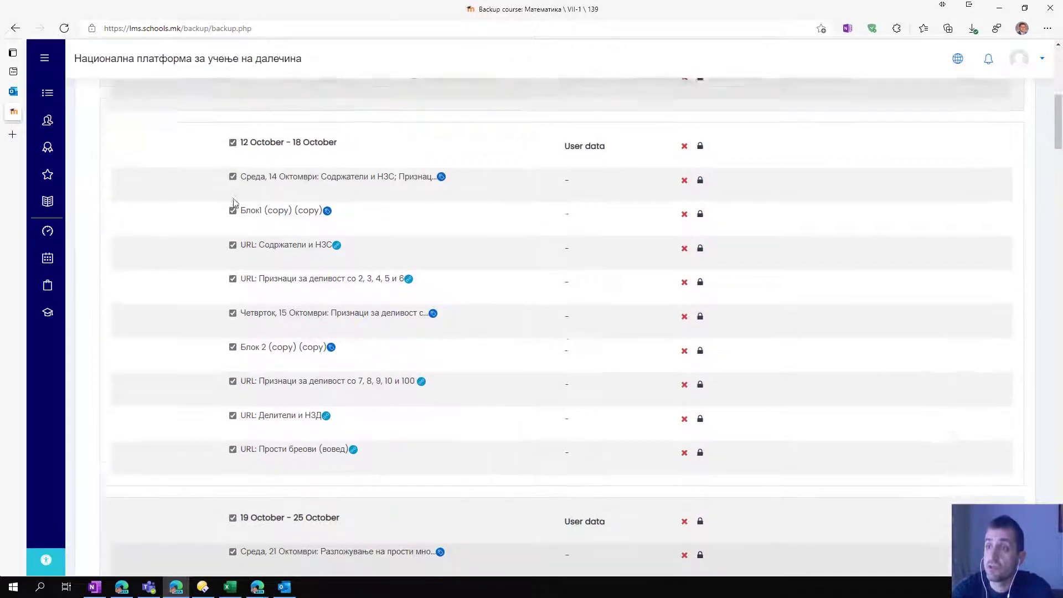
pyautogui.scroll(-19, 232, 202)
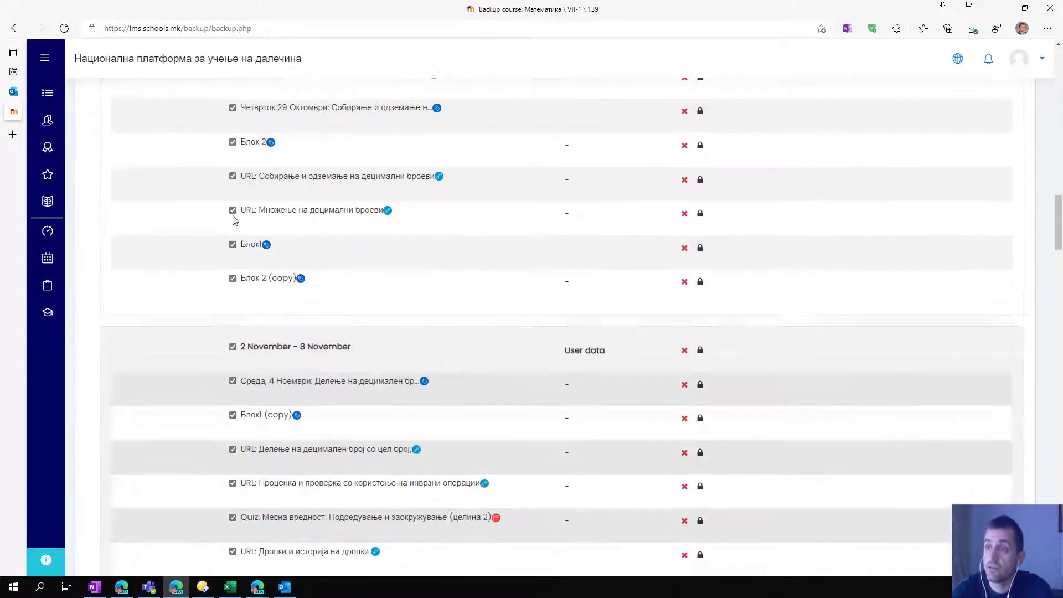
pyautogui.scroll(-20, 232, 221)
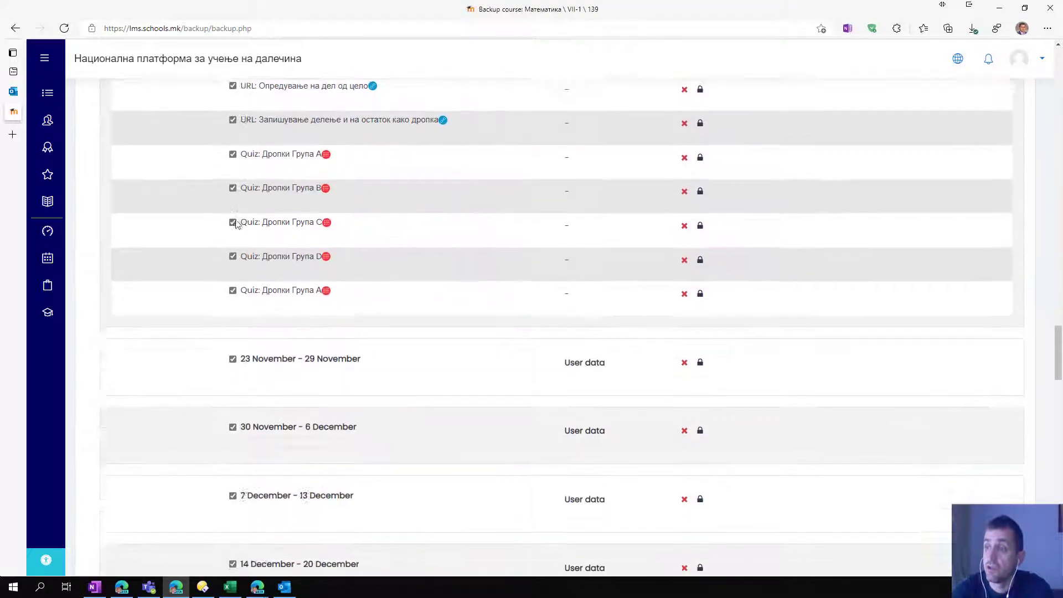
pyautogui.scroll(-20, 236, 222)
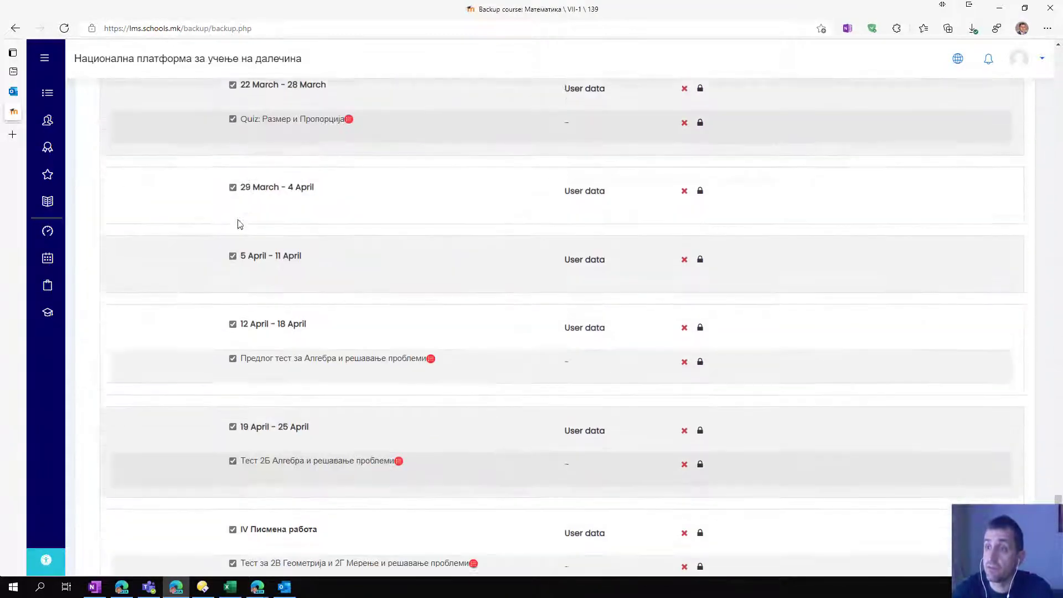
pyautogui.scroll(-3, 239, 224)
pyautogui.scroll(20, 415, 313)
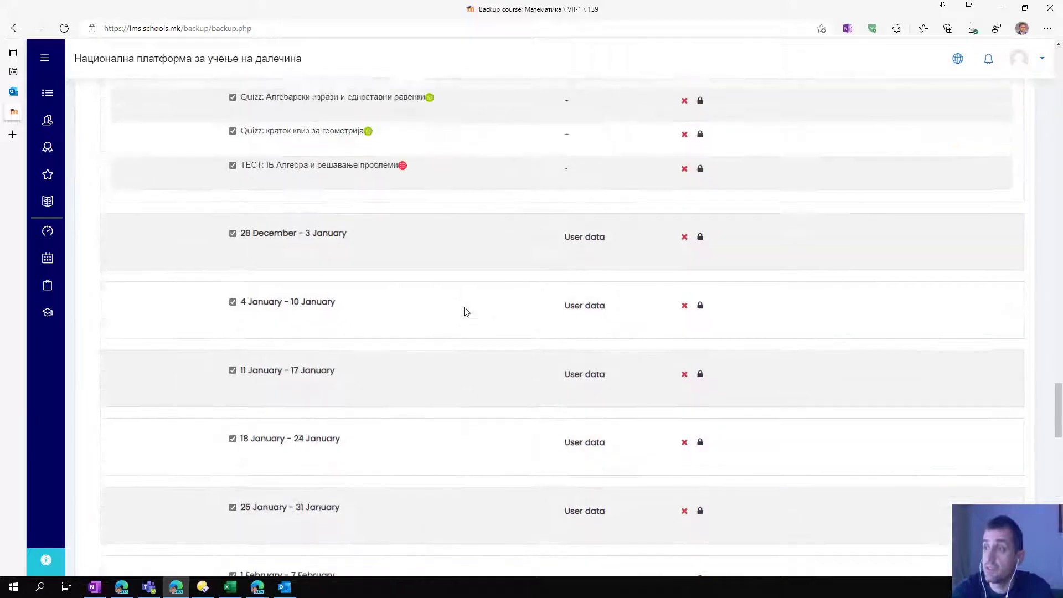
pyautogui.scroll(20, 464, 308)
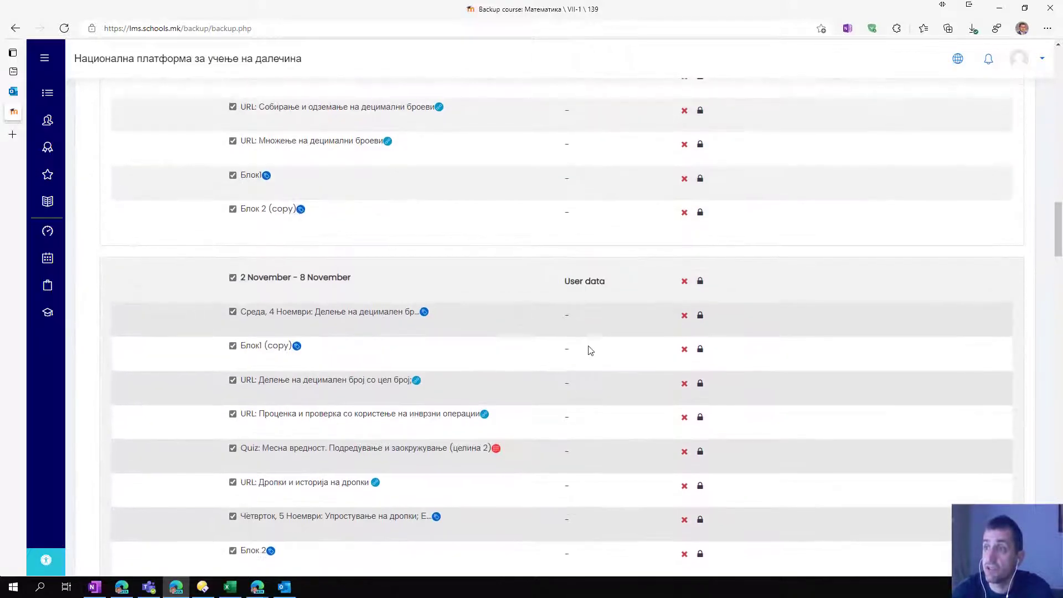
pyautogui.scroll(20, 647, 267)
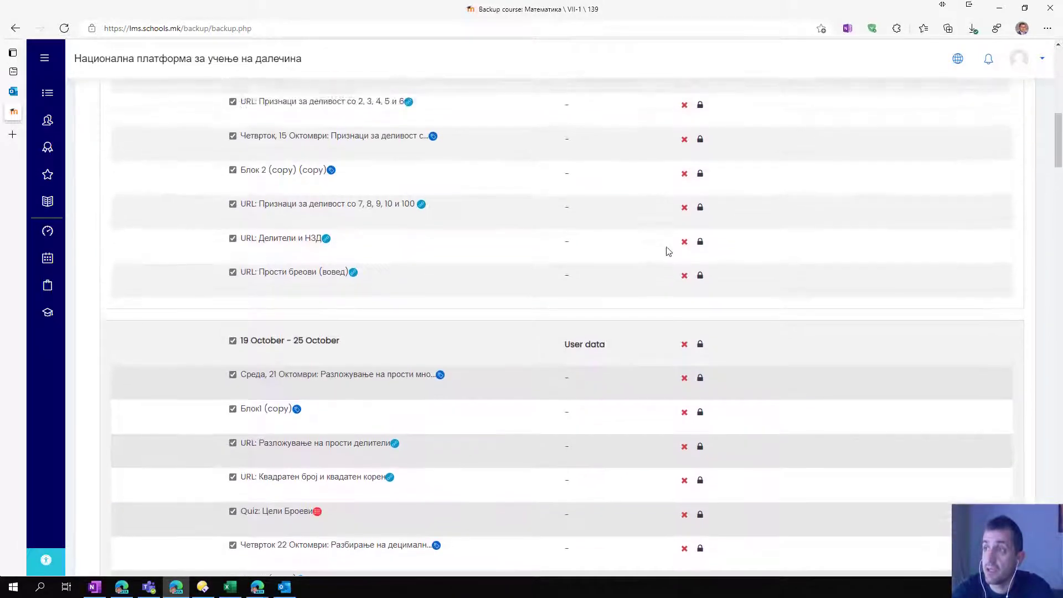
pyautogui.scroll(2, 680, 249)
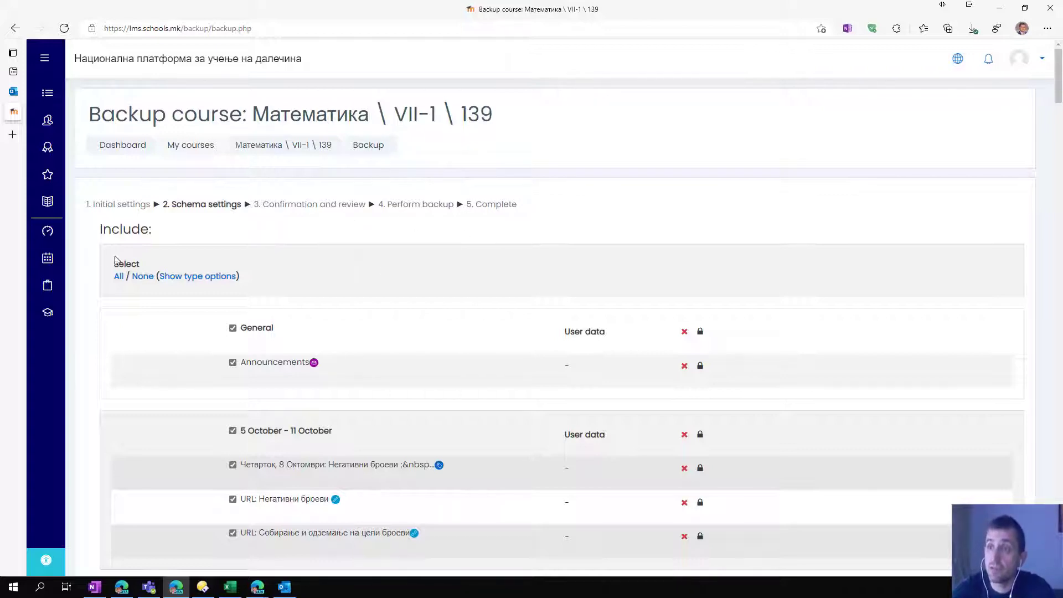
# Step: Reveal the type options, include all forums, labels, quizzes, SCORM packages and URLs in the backup, and hide the type options again
pyautogui.click(204, 283)
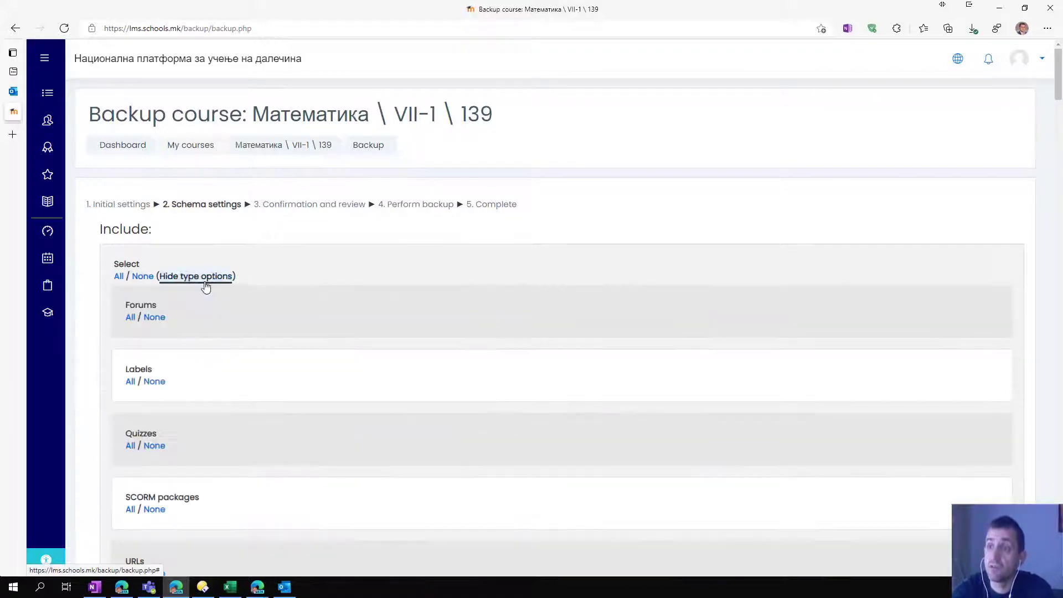
pyautogui.scroll(-3, 299, 319)
pyautogui.scroll(3, 284, 322)
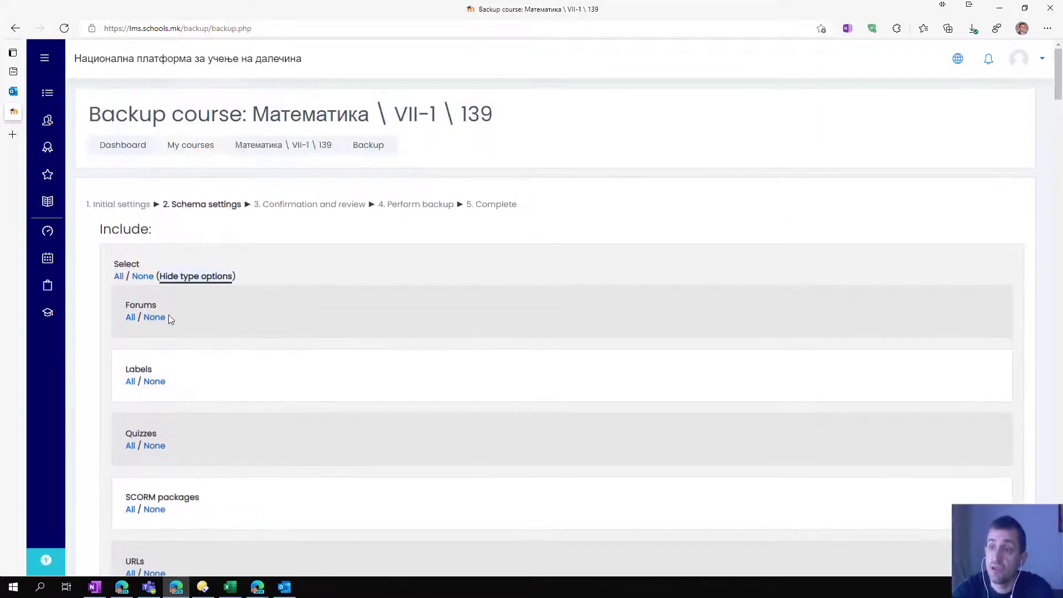
pyautogui.scroll(-1, 169, 314)
pyautogui.click(130, 236)
pyautogui.click(130, 301)
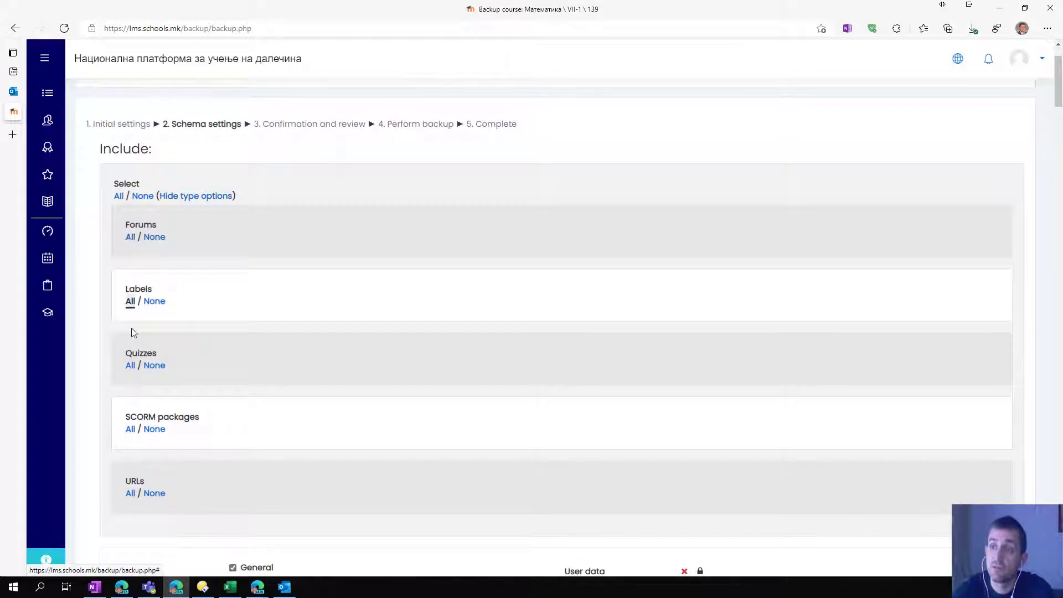
pyautogui.click(130, 365)
pyautogui.click(130, 429)
pyautogui.click(130, 492)
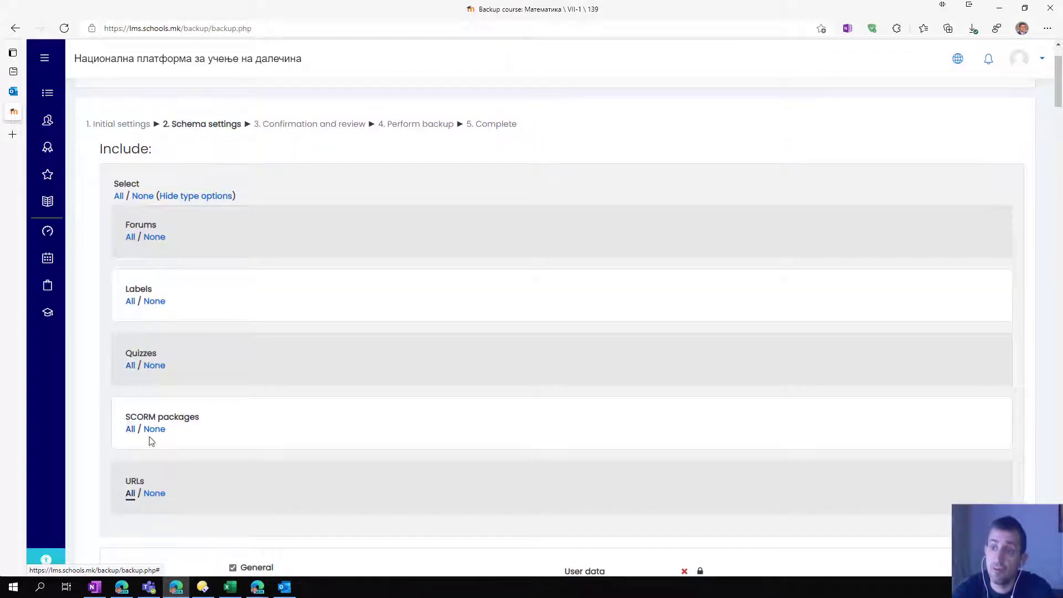
pyautogui.click(178, 197)
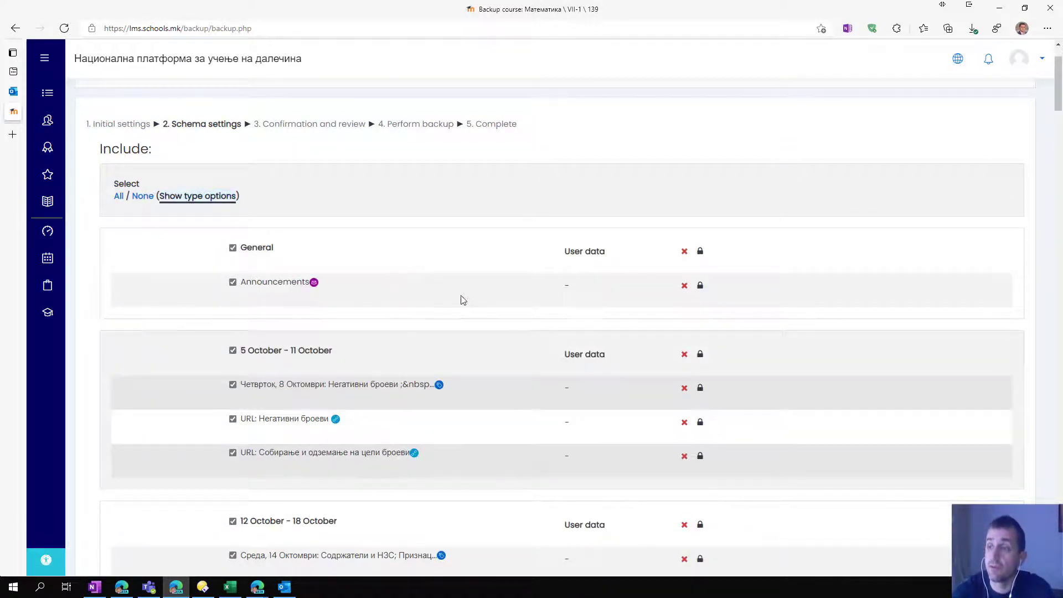
# Step: Accept the schema settings with all weekly sections included and continue to the confirmation and review stage
pyautogui.scroll(-20, 463, 299)
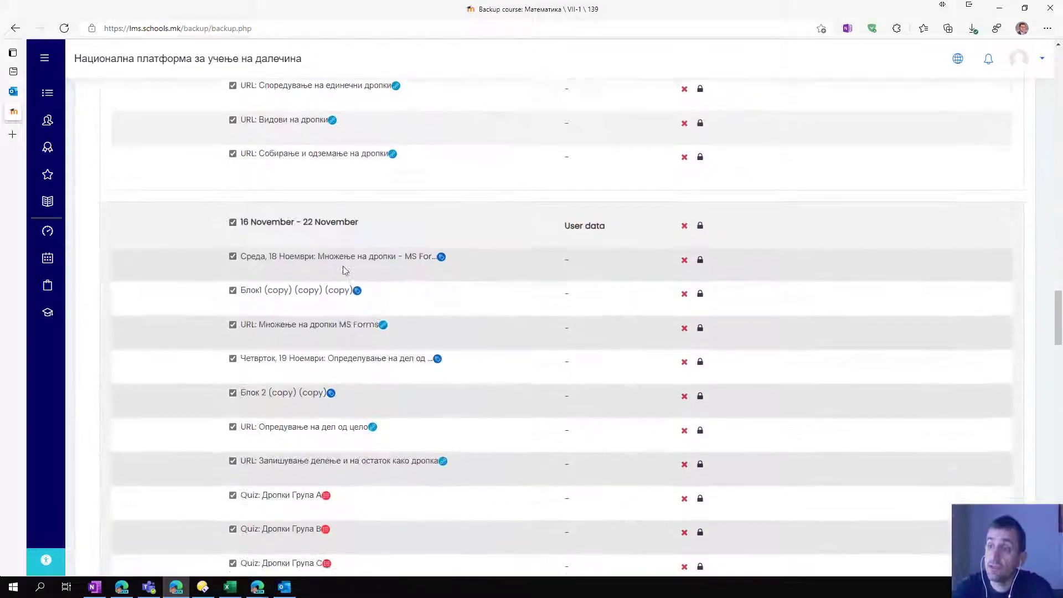
pyautogui.scroll(-20, 343, 270)
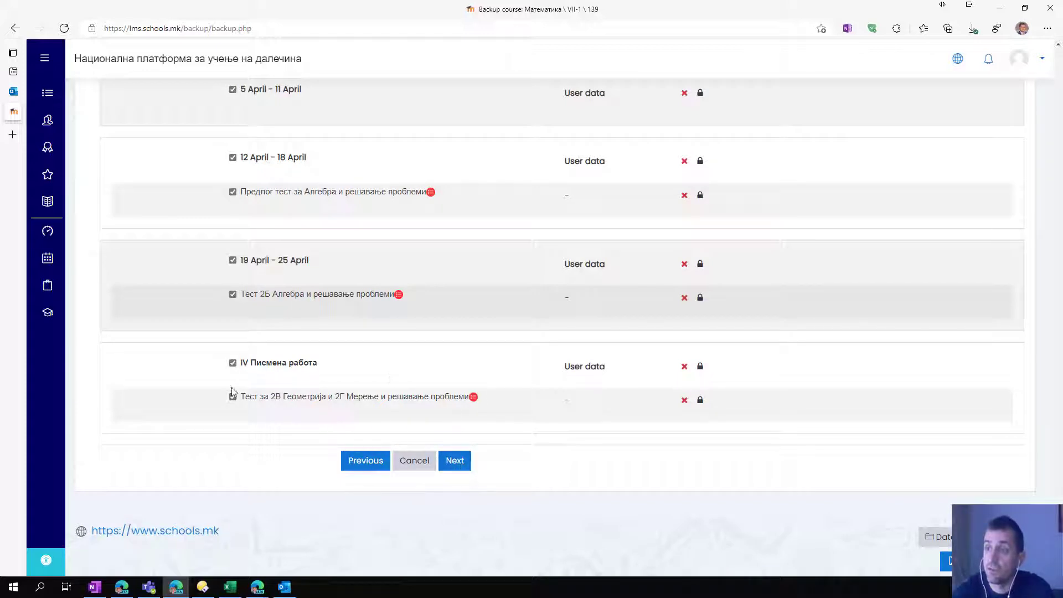
pyautogui.click(460, 468)
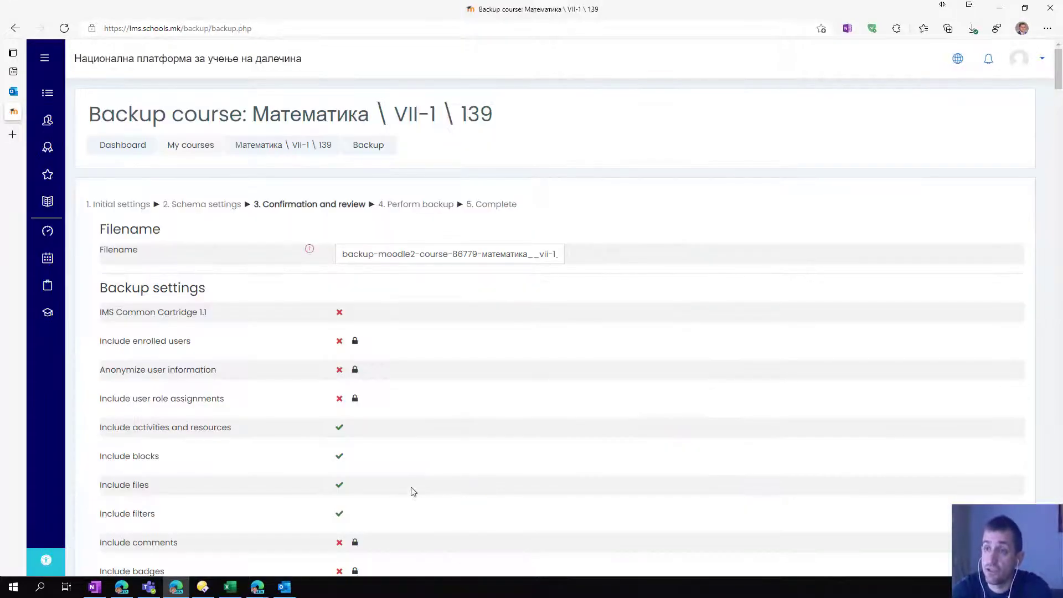
# Step: Review the backup settings and inspect the proposed backup filename through to its .mbz extension, leaving it as is
pyautogui.scroll(-20, 495, 446)
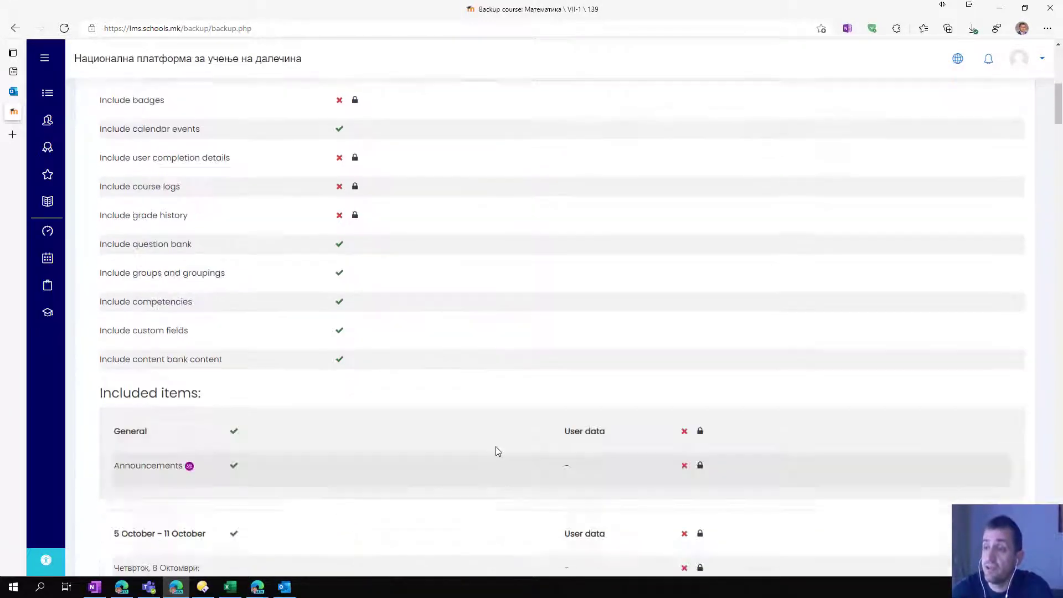
pyautogui.scroll(15, 492, 437)
pyautogui.scroll(5, 438, 404)
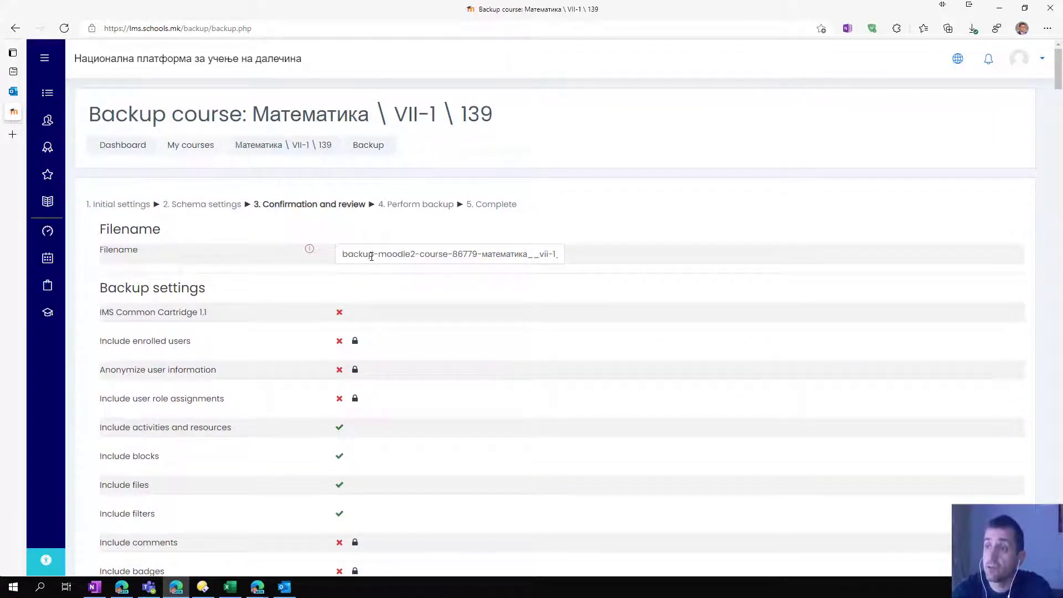
pyautogui.click(422, 254)
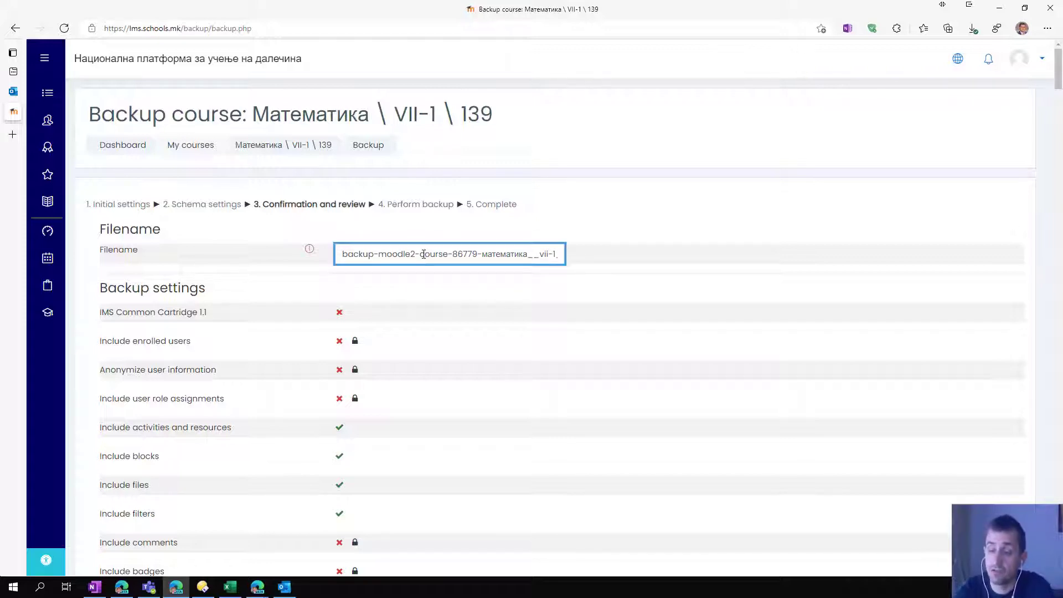
pyautogui.press('Right')
pyautogui.press('Right')
pyautogui.press('Right')
pyautogui.press('Right')
pyautogui.press('Right')
pyautogui.press('Right')
pyautogui.press('Right')
pyautogui.press('Right')
pyautogui.press('Right')
pyautogui.press('Right')
pyautogui.press('Right')
pyautogui.press('Right')
pyautogui.press('Right')
pyautogui.press('Right')
pyautogui.press('Right')
pyautogui.press('Right')
pyautogui.press('Right')
pyautogui.press('Right')
pyautogui.press('Right')
pyautogui.press('Right')
pyautogui.press('Right')
pyautogui.press('Right')
pyautogui.press('Right')
pyautogui.press('Right')
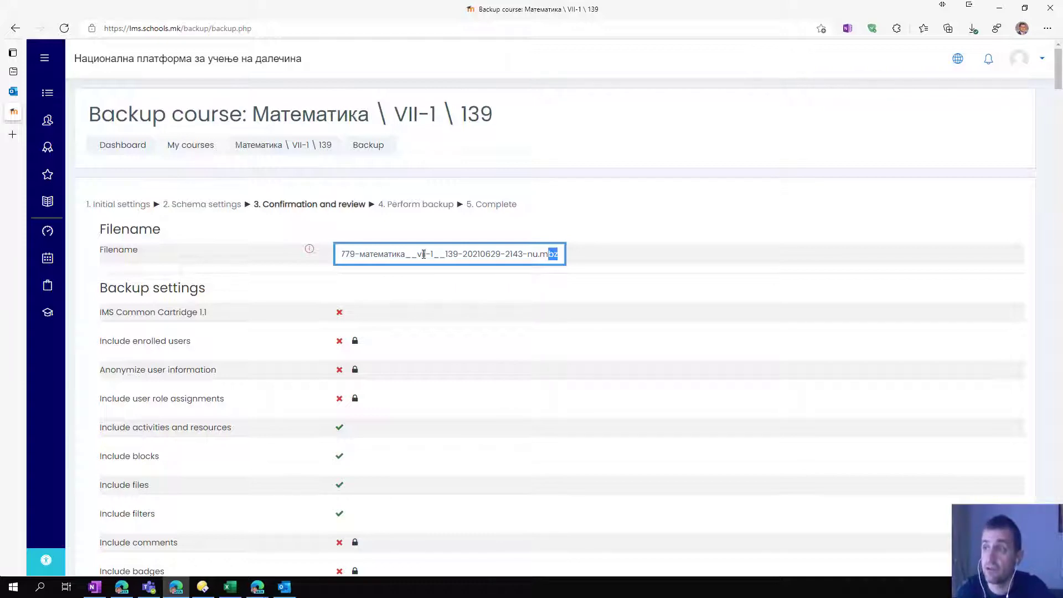
pyautogui.press('Right')
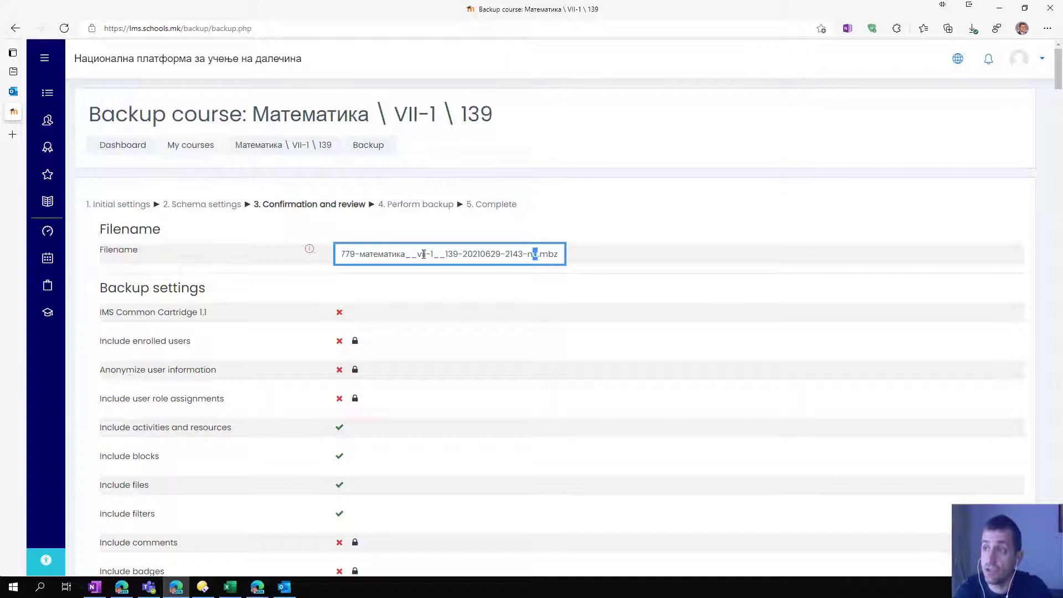
pyautogui.hotkey('shift', 'Left')
pyautogui.hotkey('shift', 'Left')
pyautogui.hotkey('shift', 'Left')
pyautogui.hotkey('shift', 'Left')
pyautogui.hotkey('shift', 'Left')
pyautogui.hotkey('shift', 'Left')
pyautogui.hotkey('shift', 'Left')
pyautogui.hotkey('shift', 'Left')
pyautogui.hotkey('shift', 'Left')
pyautogui.hotkey('shift', 'Left')
pyautogui.hotkey('shift', 'Left')
pyautogui.hotkey('shift', 'Left')
pyautogui.hotkey('shift', 'Left')
pyautogui.hotkey('shift', 'Left')
pyautogui.hotkey('shift', 'Left')
pyautogui.hotkey('shift', 'Left')
pyautogui.hotkey('shift', 'Left')
pyautogui.hotkey('shift', 'Left')
pyautogui.hotkey('shift', 'Left')
pyautogui.hotkey('shift', 'Left')
pyautogui.hotkey('shift', 'Left')
pyautogui.hotkey('shift', 'Left')
pyautogui.hotkey('shift', 'Left')
pyautogui.hotkey('shift', 'Left')
pyautogui.hotkey('shift', 'Left')
pyautogui.hotkey('shift', 'Left')
pyautogui.hotkey('shift', 'Left')
pyautogui.hotkey('shift', 'Left')
pyautogui.hotkey('shift', 'Left')
pyautogui.hotkey('shift', 'Left')
pyautogui.hotkey('shift', 'Left')
pyautogui.hotkey('shift', 'Left')
pyautogui.hotkey('shift', 'Left')
pyautogui.hotkey('shift', 'Left')
pyautogui.hotkey('shift', 'Left')
pyautogui.hotkey('shift', 'Left')
pyautogui.hotkey('shift', 'Left')
pyautogui.hotkey('shift', 'Left')
pyautogui.hotkey('shift', 'Left')
pyautogui.hotkey('shift', 'Left')
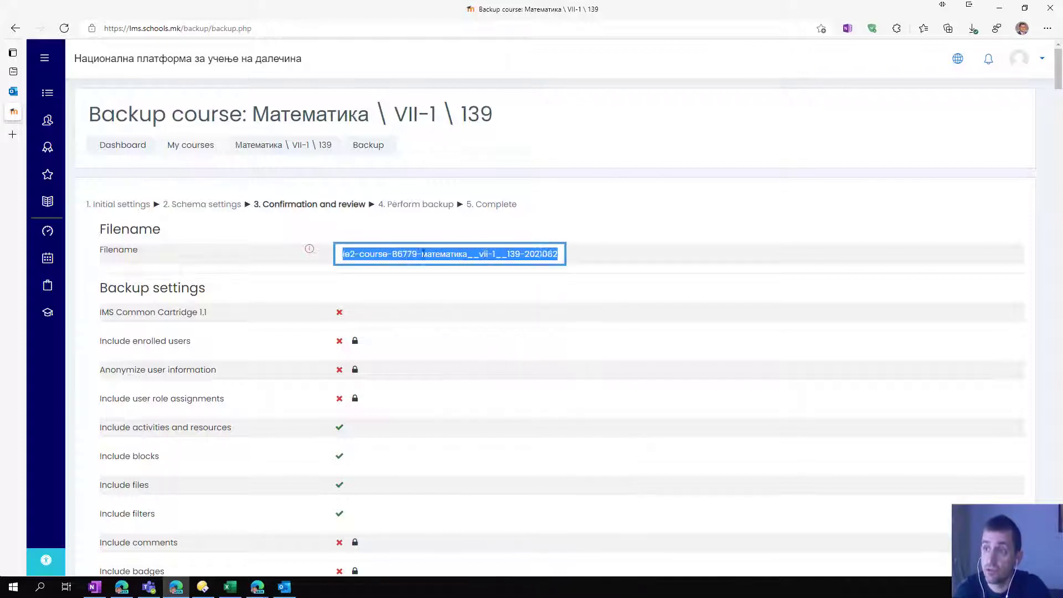
pyautogui.press('End')
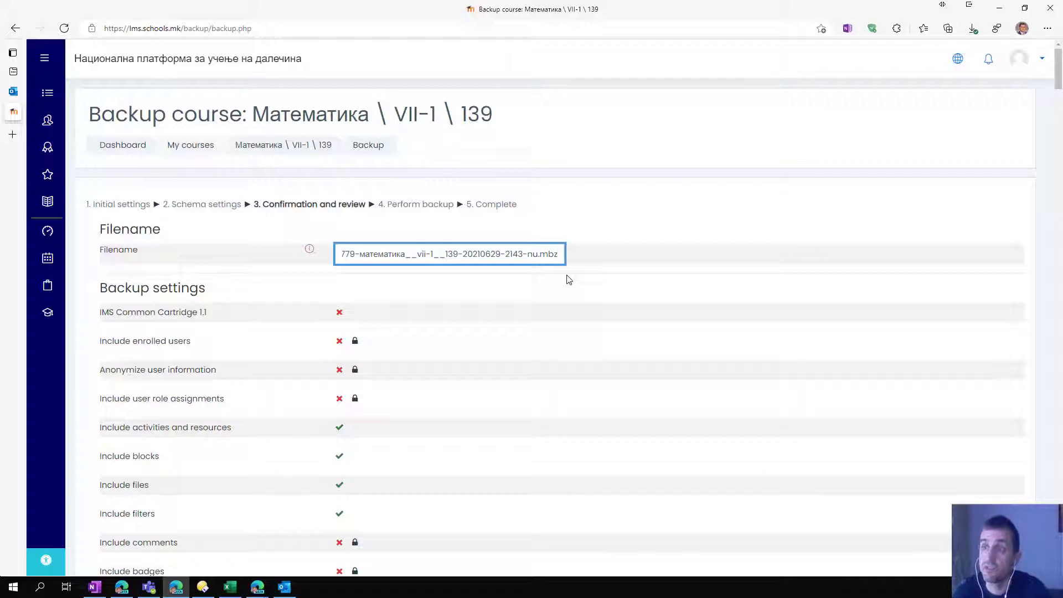
# Step: Review the included sections and activities through to IV Писмена работа and perform the backup
pyautogui.scroll(-4, 182, 268)
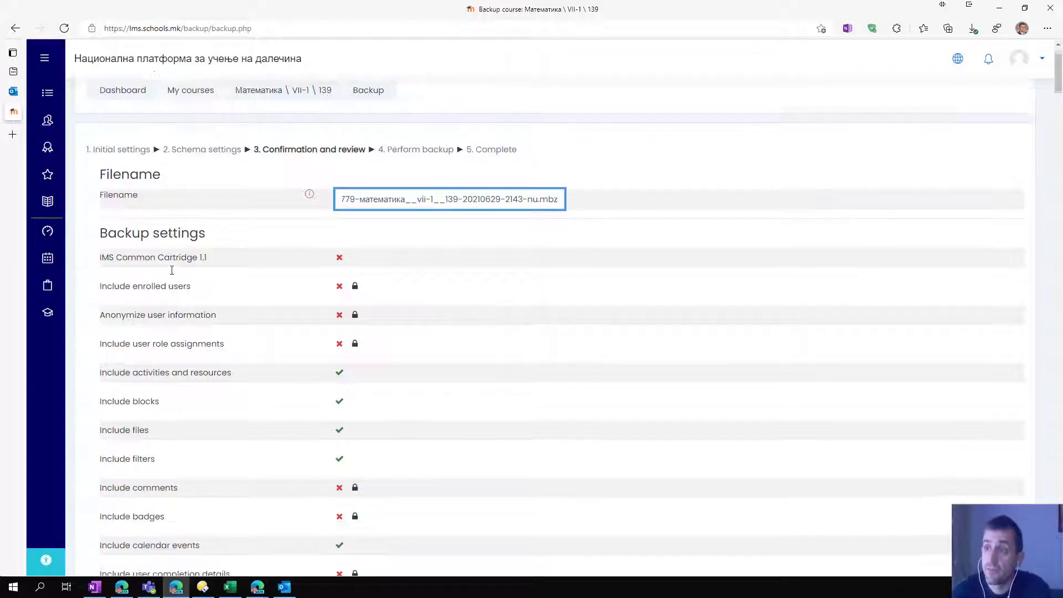
pyautogui.scroll(-8, 167, 265)
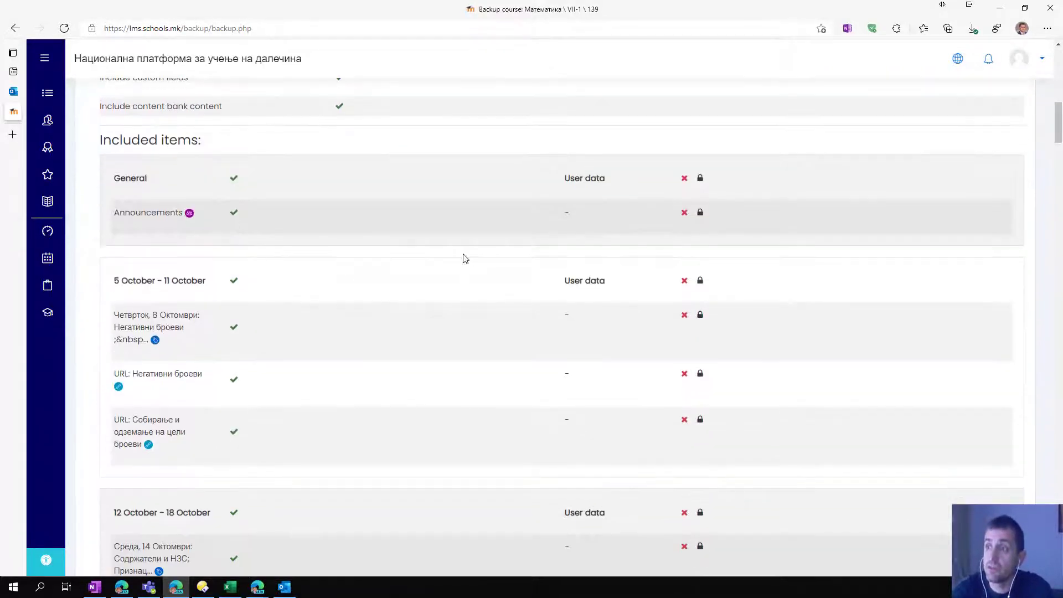
pyautogui.scroll(-18, 175, 189)
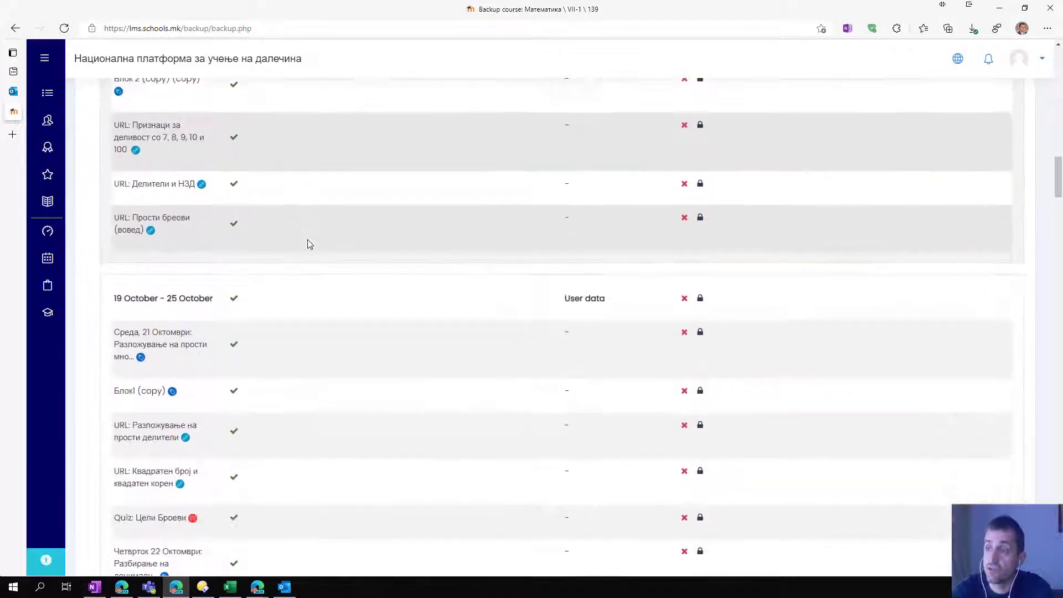
pyautogui.scroll(-20, 311, 245)
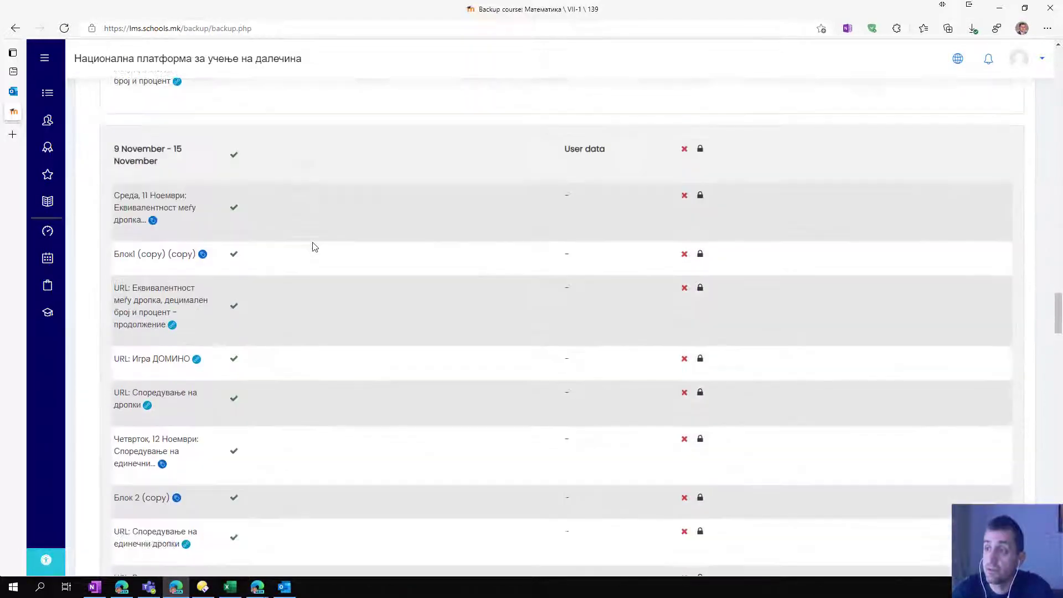
pyautogui.scroll(-20, 315, 245)
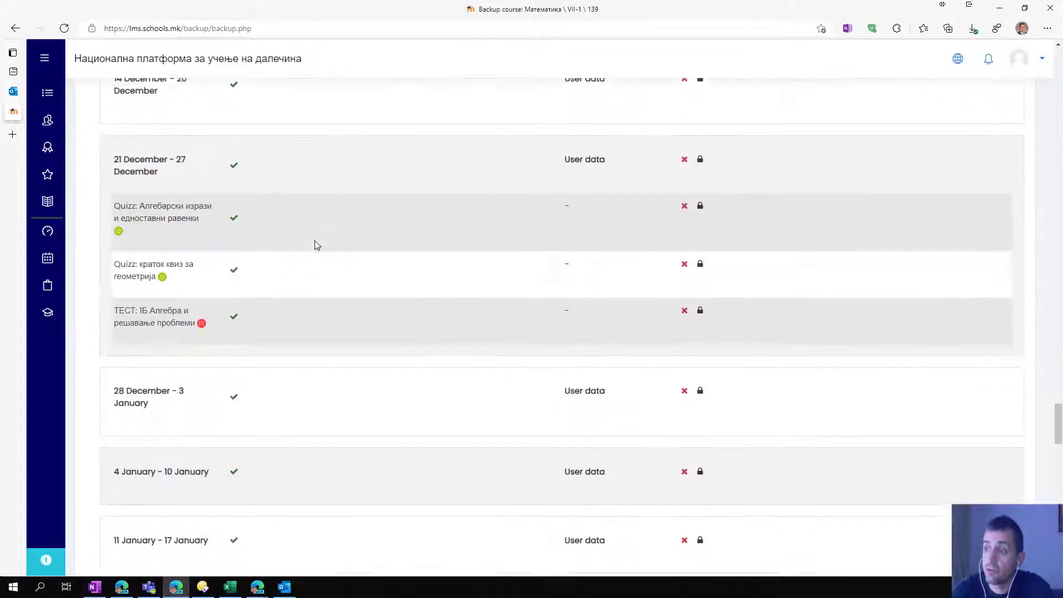
pyautogui.scroll(-20, 317, 245)
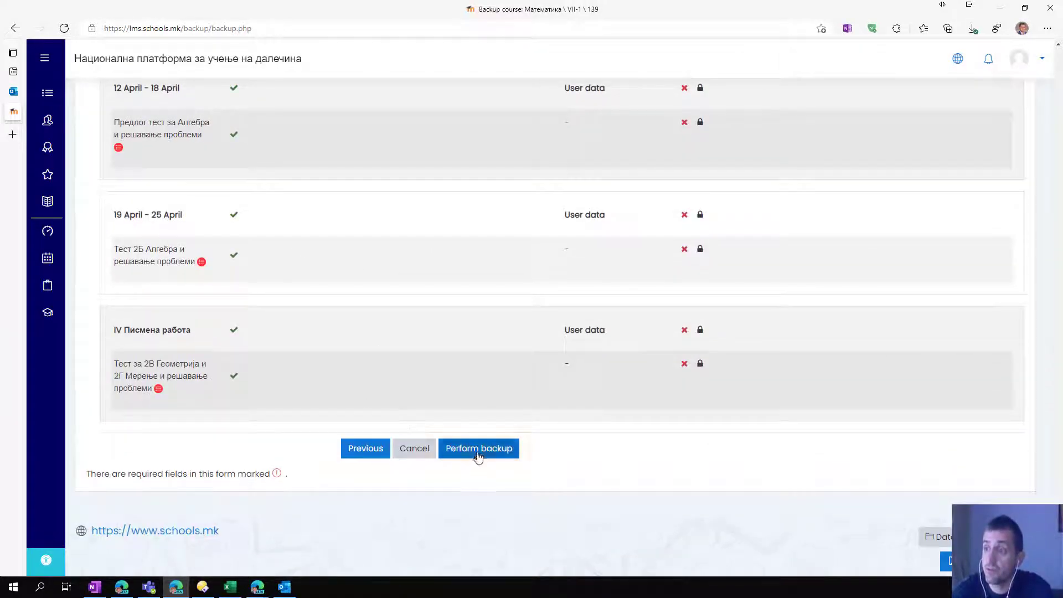
pyautogui.click(480, 449)
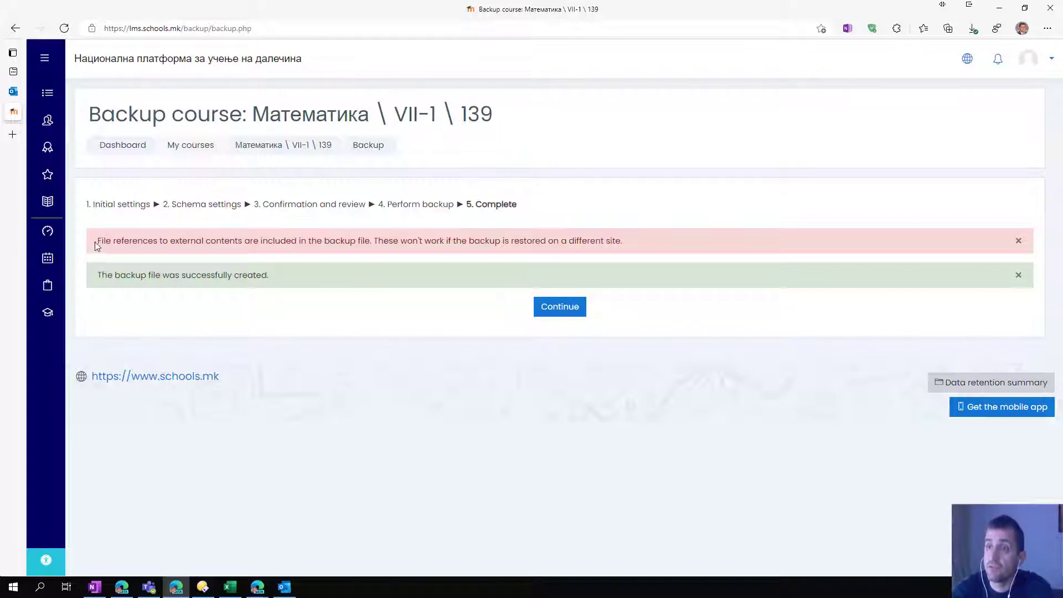
# Step: Read the notice about file references to external contents and continue to the course's restore page
pyautogui.moveTo(97, 245); pyautogui.dragTo(614, 242)
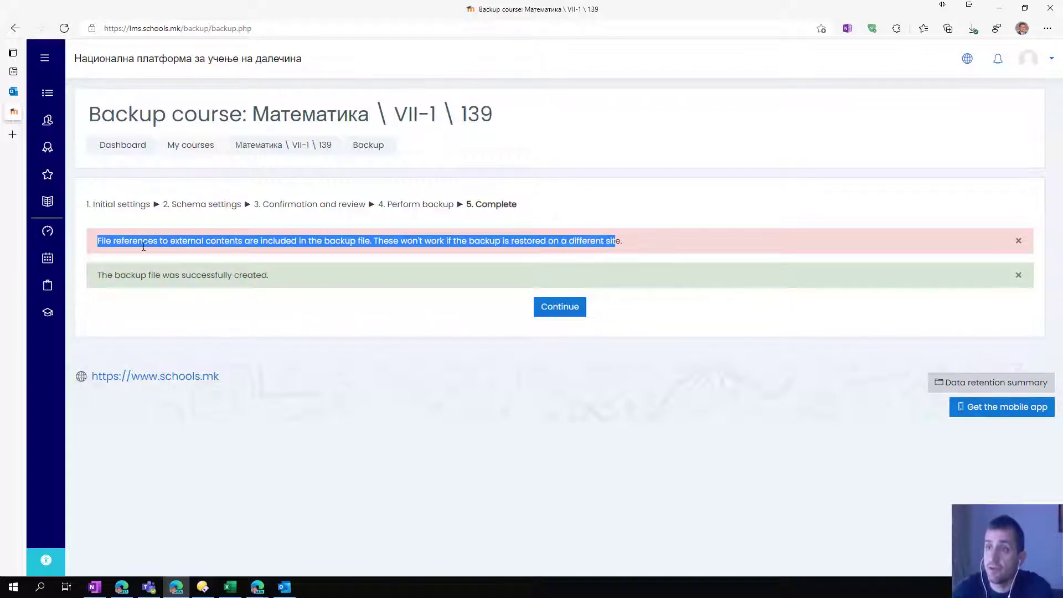
pyautogui.click(163, 240)
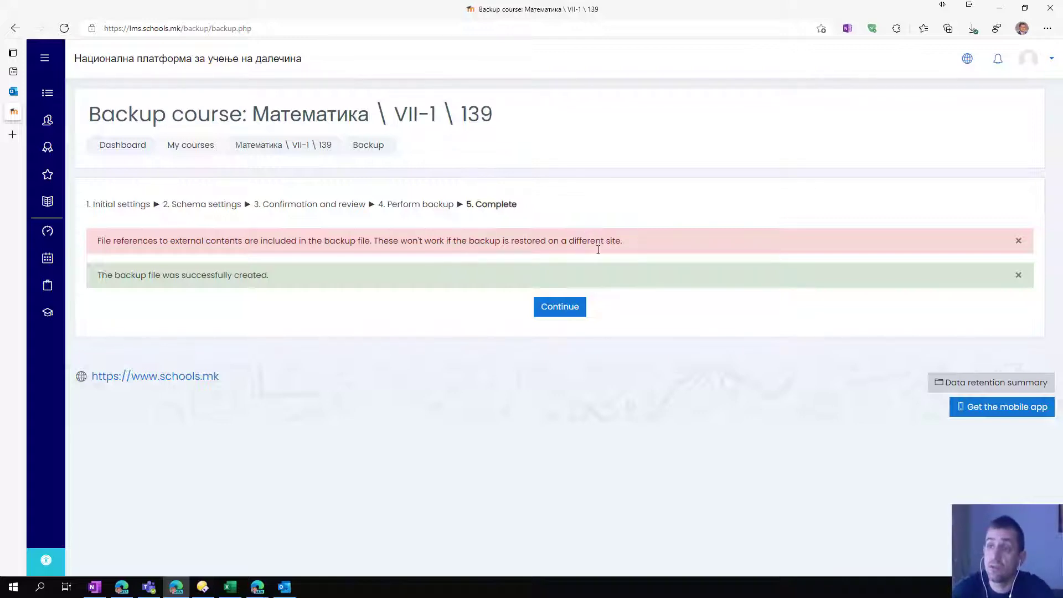
pyautogui.click(567, 313)
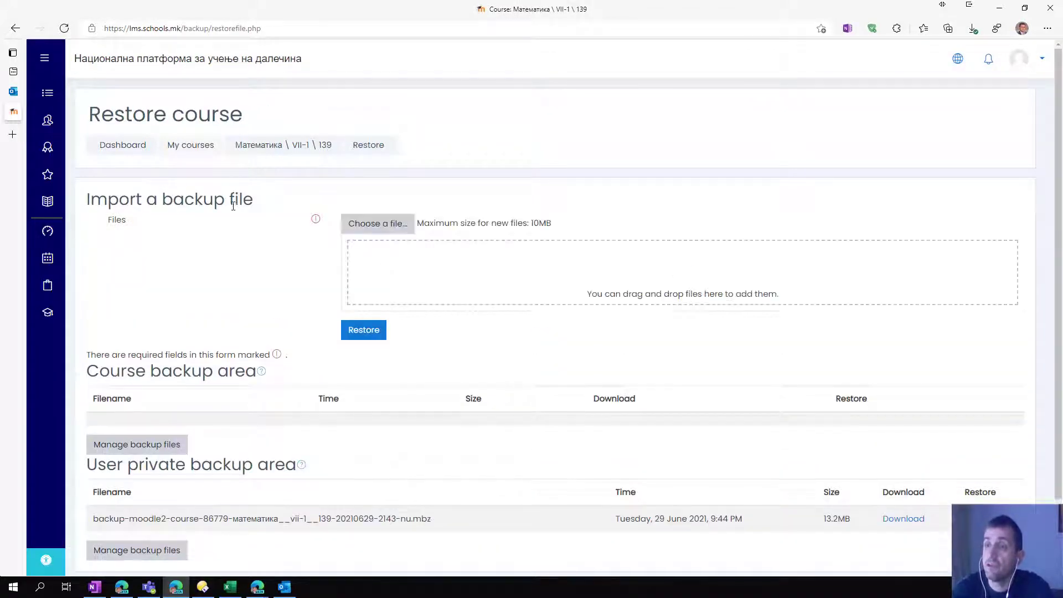
# Step: Download the course backup file from the user private backup area and show it in its download folder
pyautogui.scroll(-2, 228, 225)
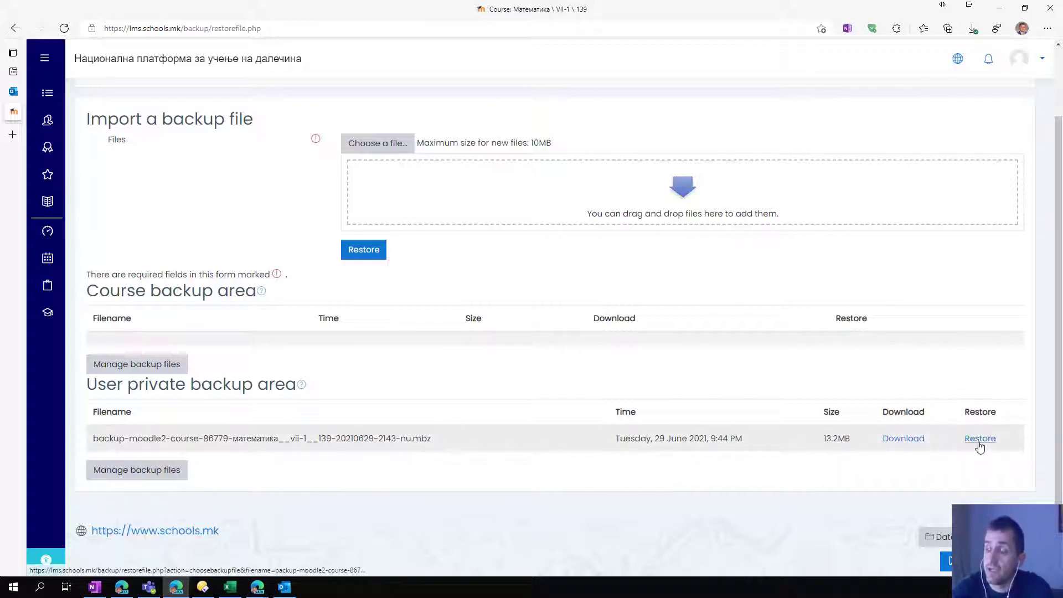
pyautogui.click(903, 445)
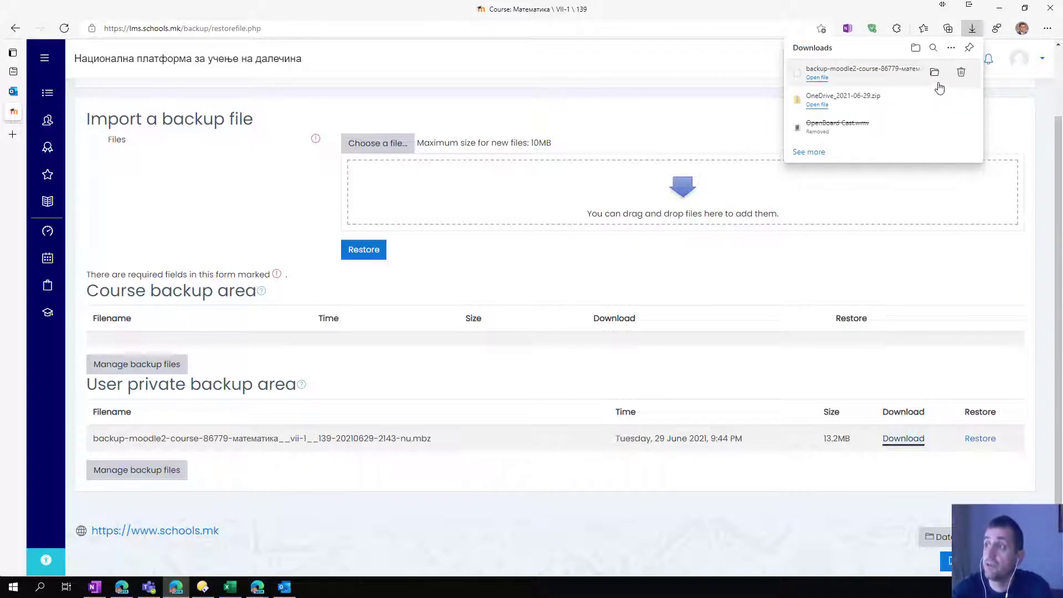
pyautogui.click(933, 74)
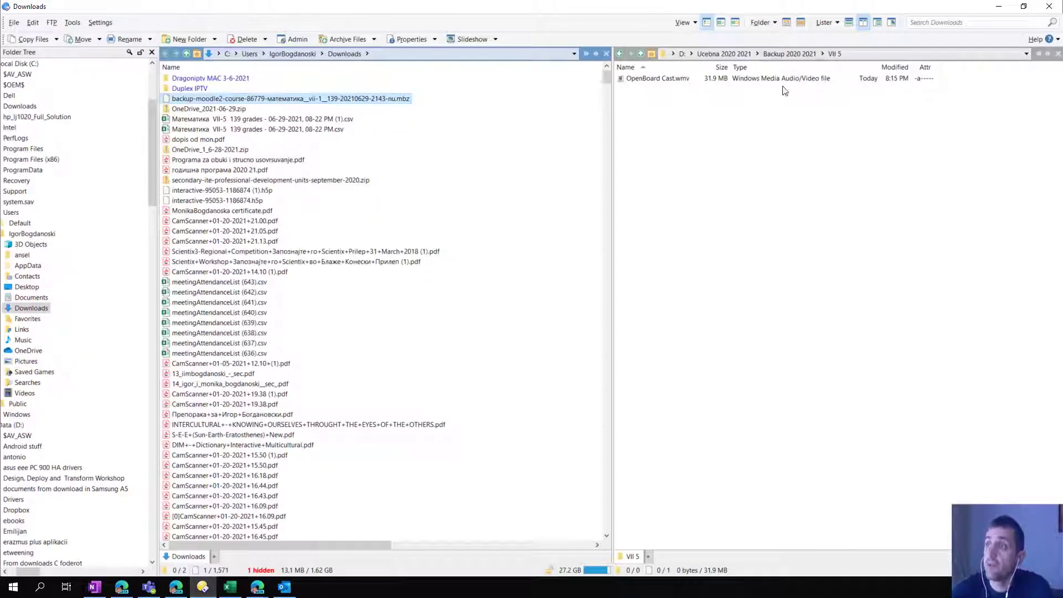
# Step: Copy the downloaded .mbz backup file from Downloads to the Backup 2020 2021 \ VII 5 folder, aborting the duplicate copy
pyautogui.click(213, 120)
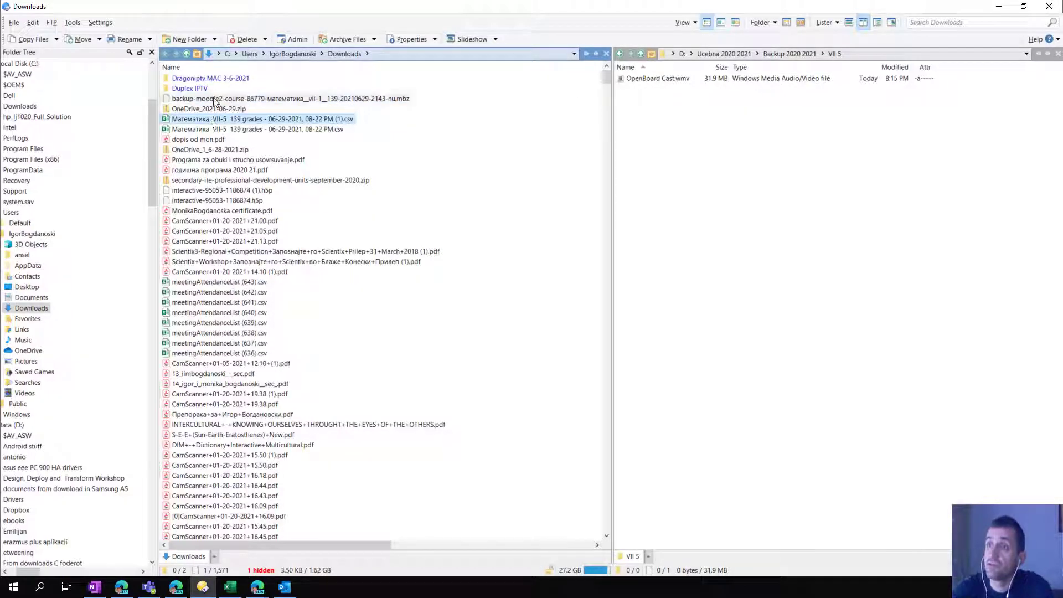
pyautogui.click(214, 99)
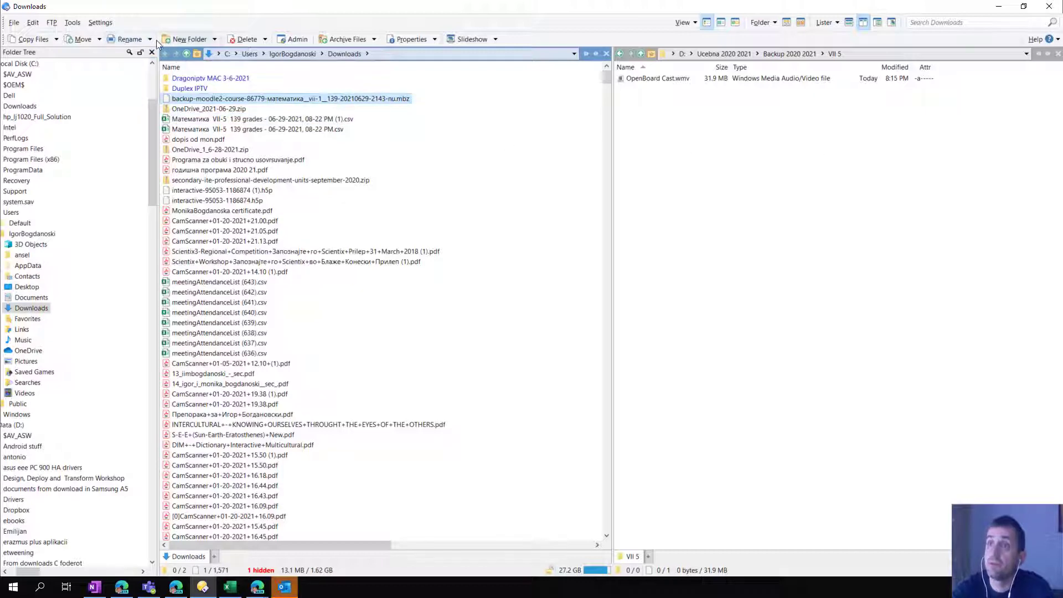
pyautogui.click(31, 40)
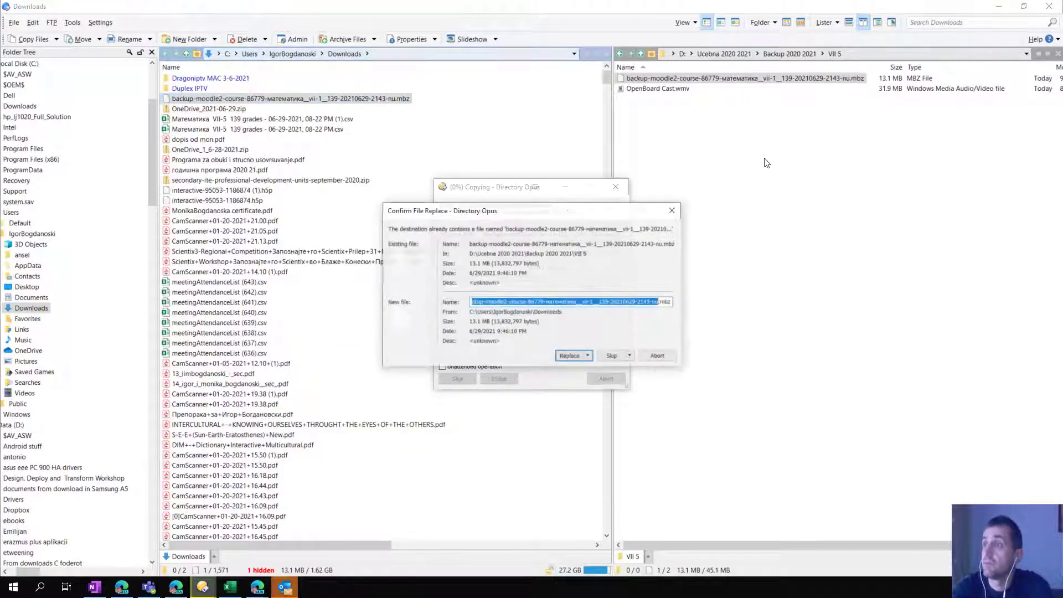
pyautogui.click(657, 355)
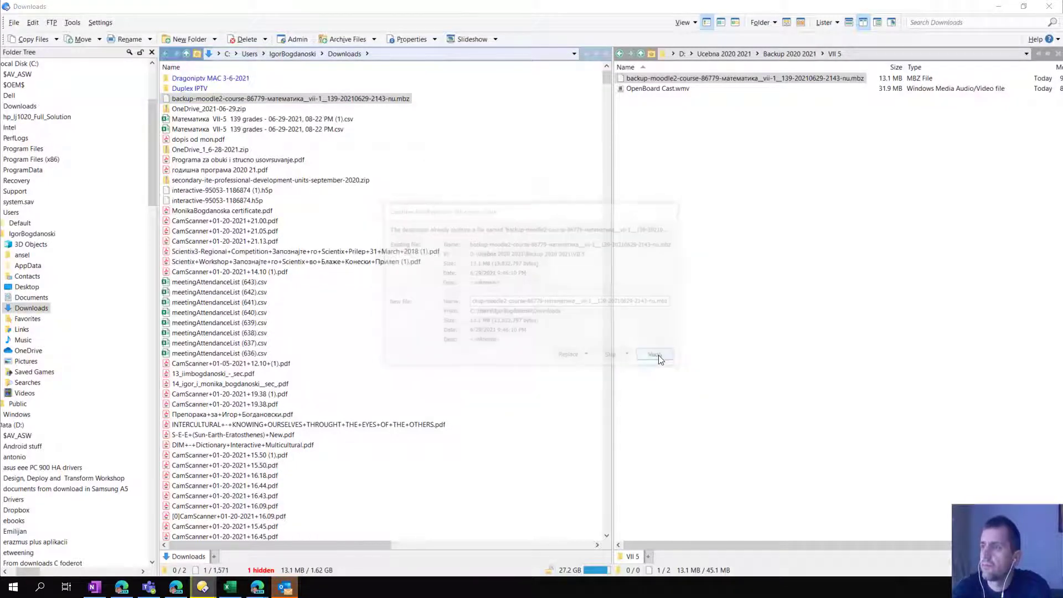
pyautogui.click(720, 179)
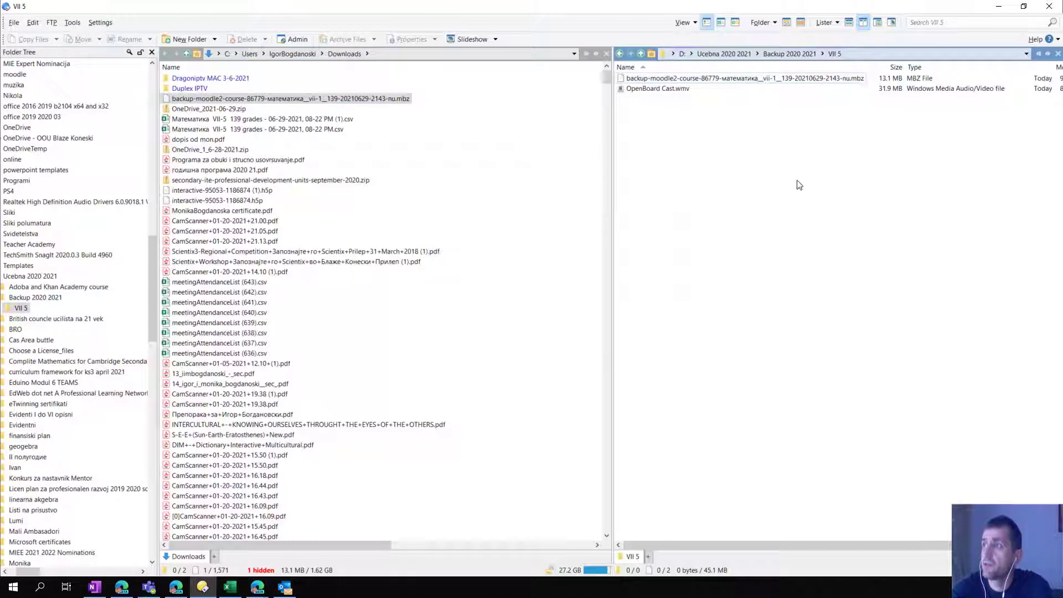
# Step: Switch back to the Moodle site in the browser and open the dashboard with the course overview
pyautogui.click(1000, 8)
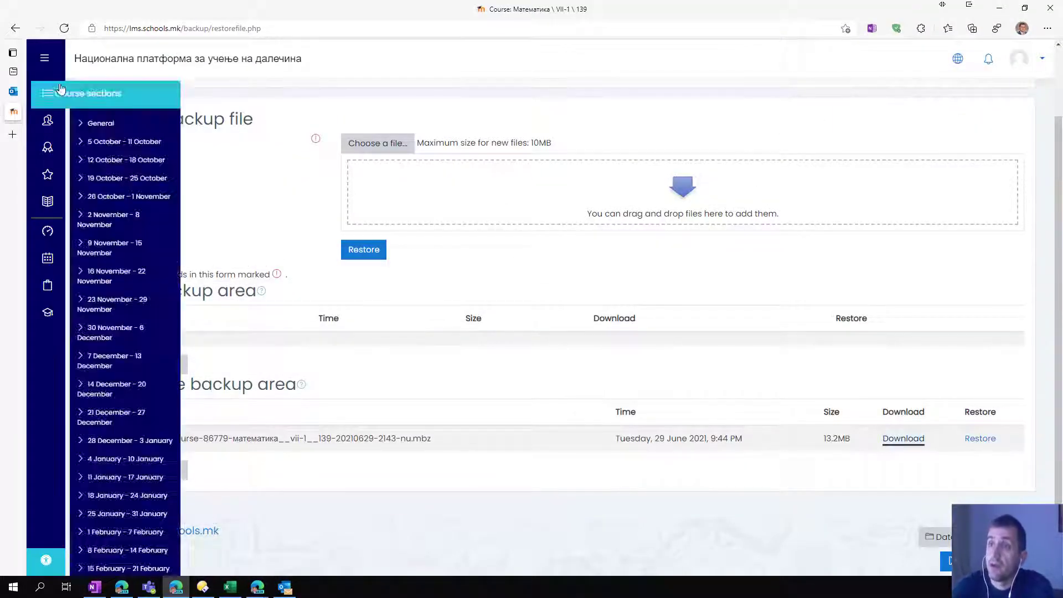
pyautogui.click(106, 61)
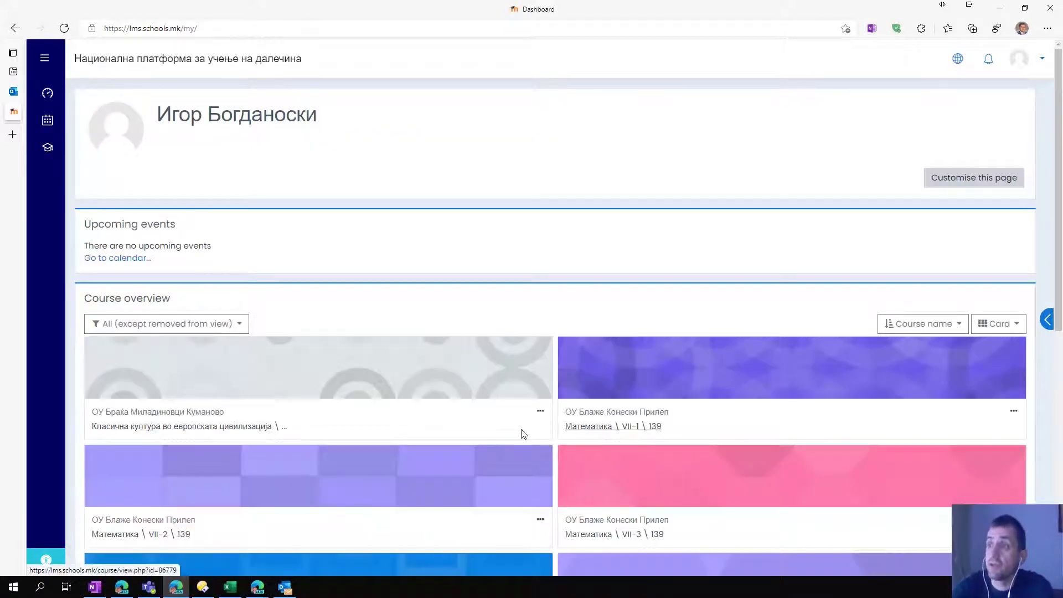
# Step: Open the course Математика \ VII-2 \ 139 and back it up with the default settings, skipping straight to the final step
pyautogui.click(344, 482)
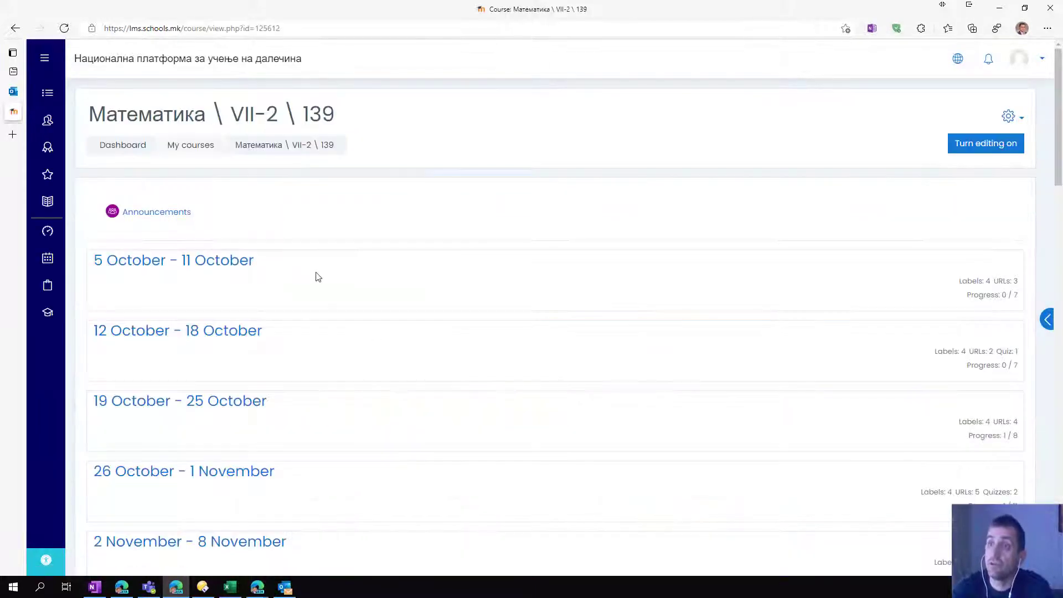
pyautogui.click(1020, 118)
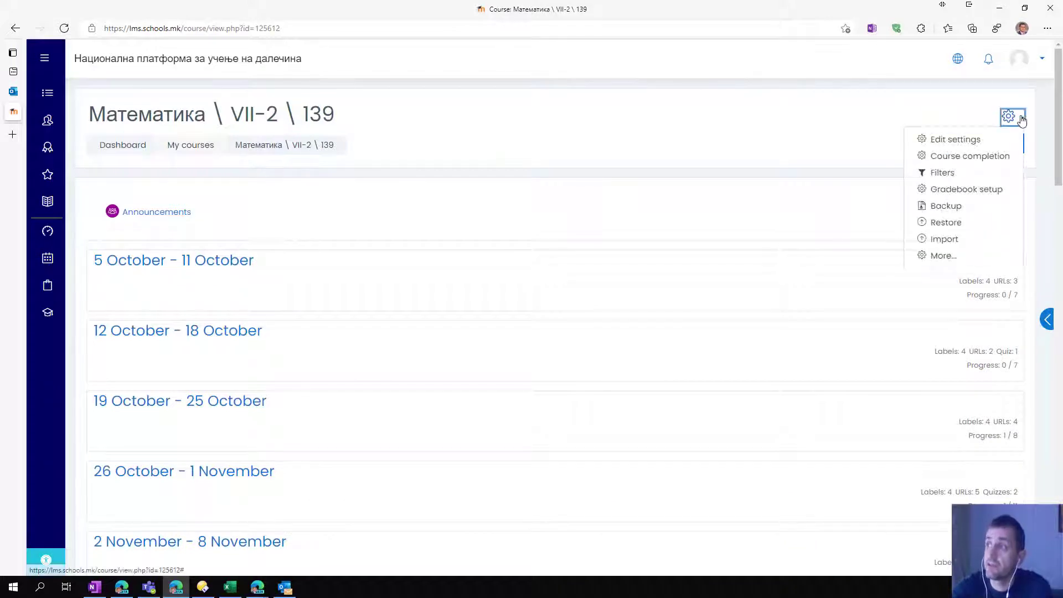
pyautogui.click(953, 208)
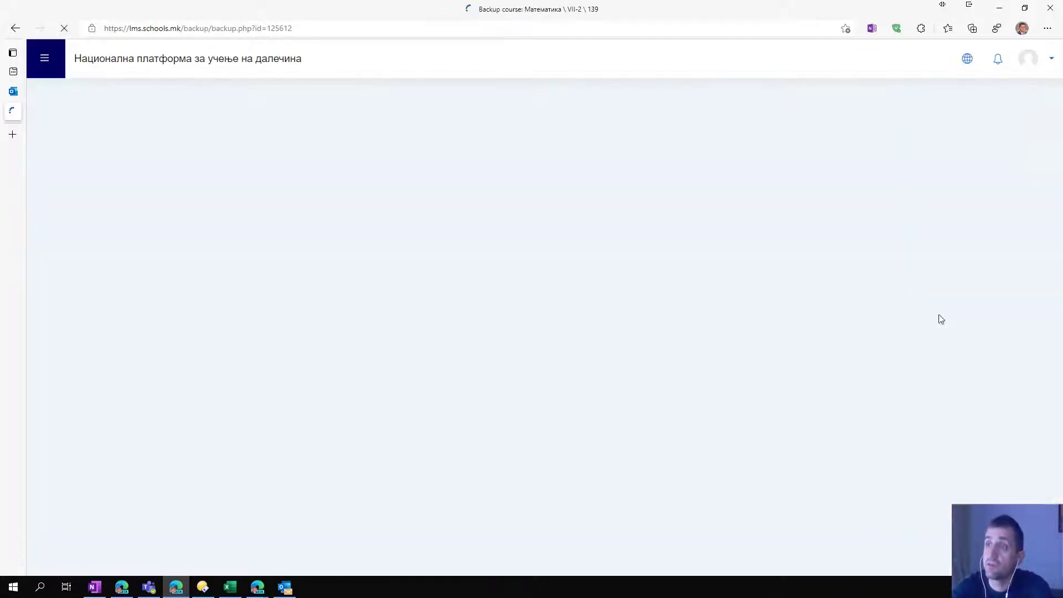
pyautogui.scroll(-5, 318, 293)
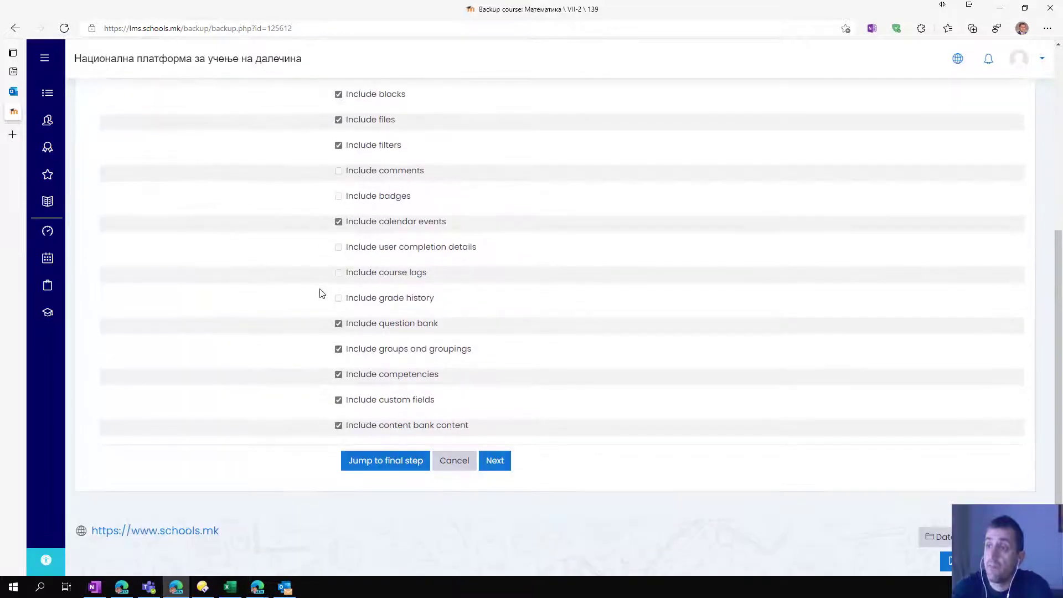
pyautogui.click(373, 463)
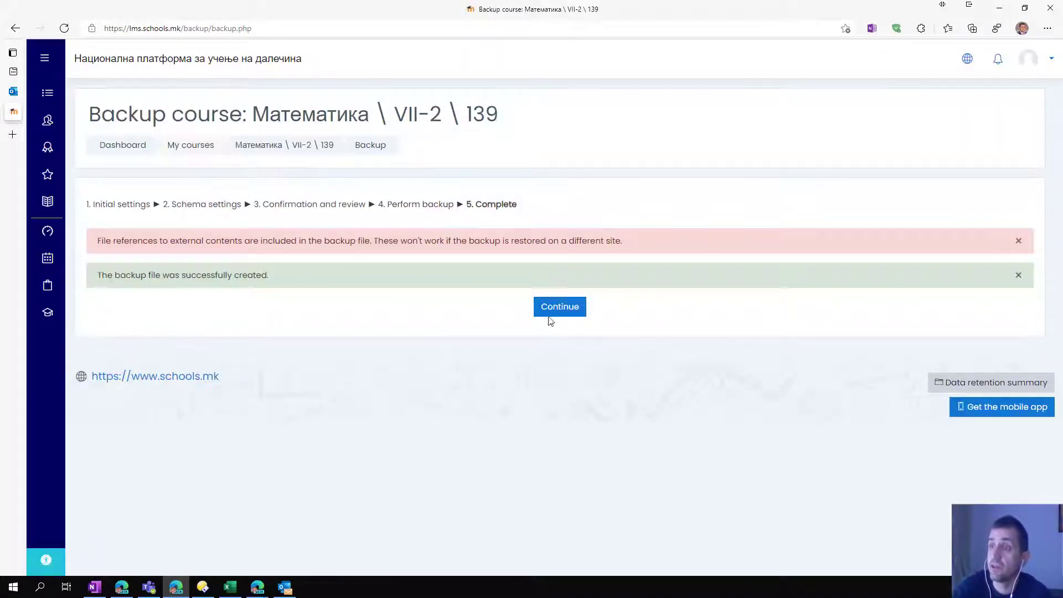
# Step: Continue to the restore page and download the VII-2 backup file from the user private backup area
pyautogui.click(563, 310)
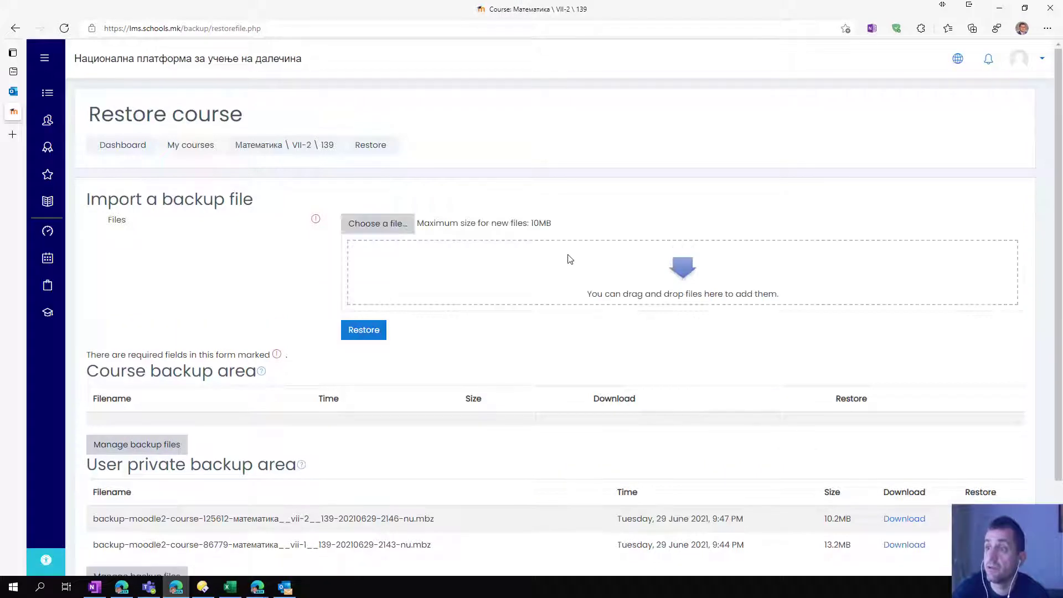
pyautogui.scroll(-2, 233, 249)
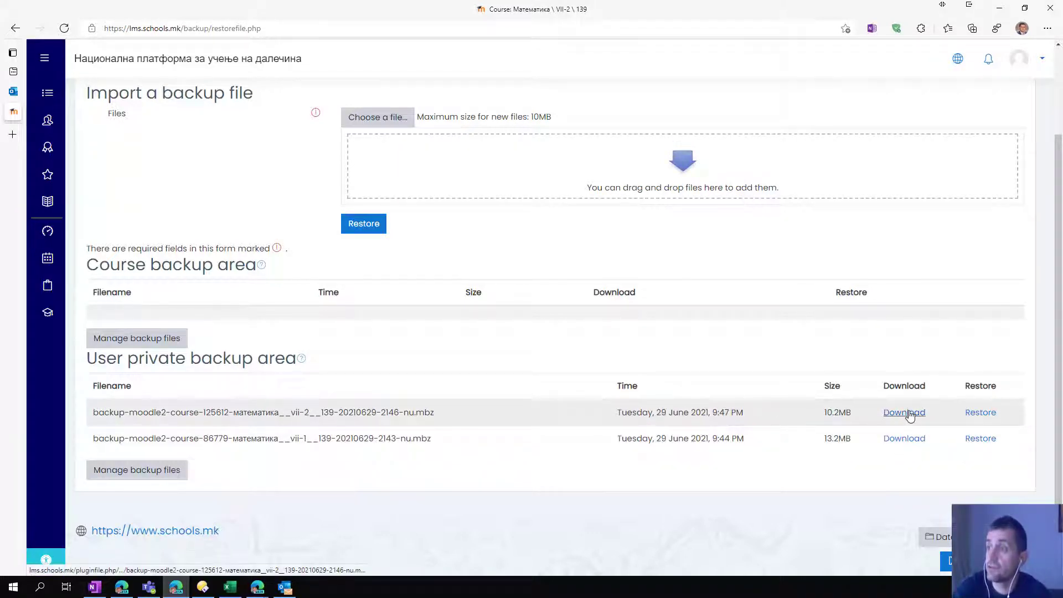
pyautogui.click(909, 414)
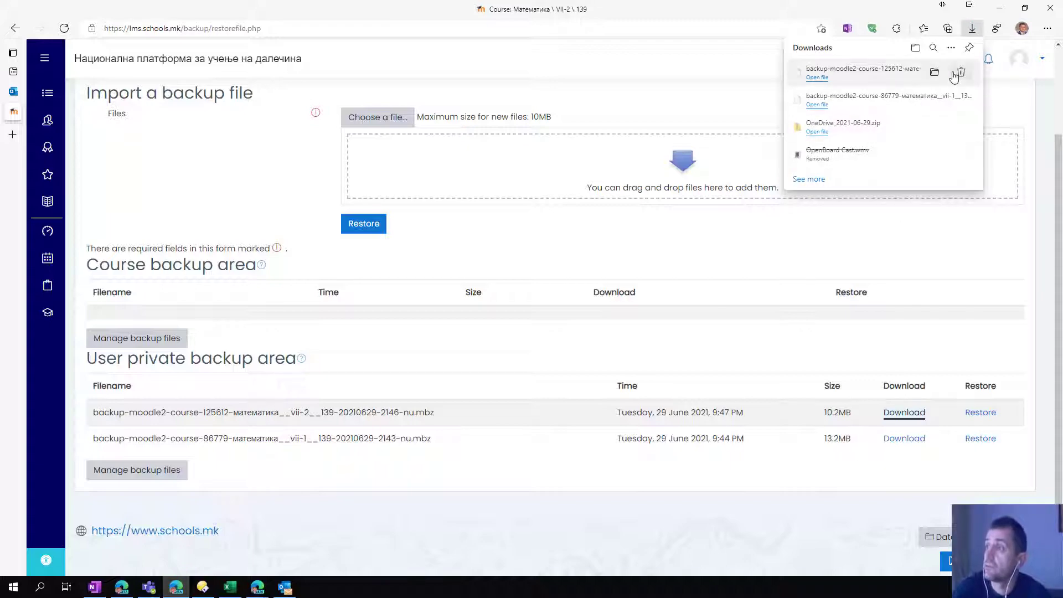
# Step: Show the downloaded VII-2 .mbz file in Downloads, copy it to the Backup 2020 2021 \ VII 5 folder and return to the browser
pyautogui.click(939, 73)
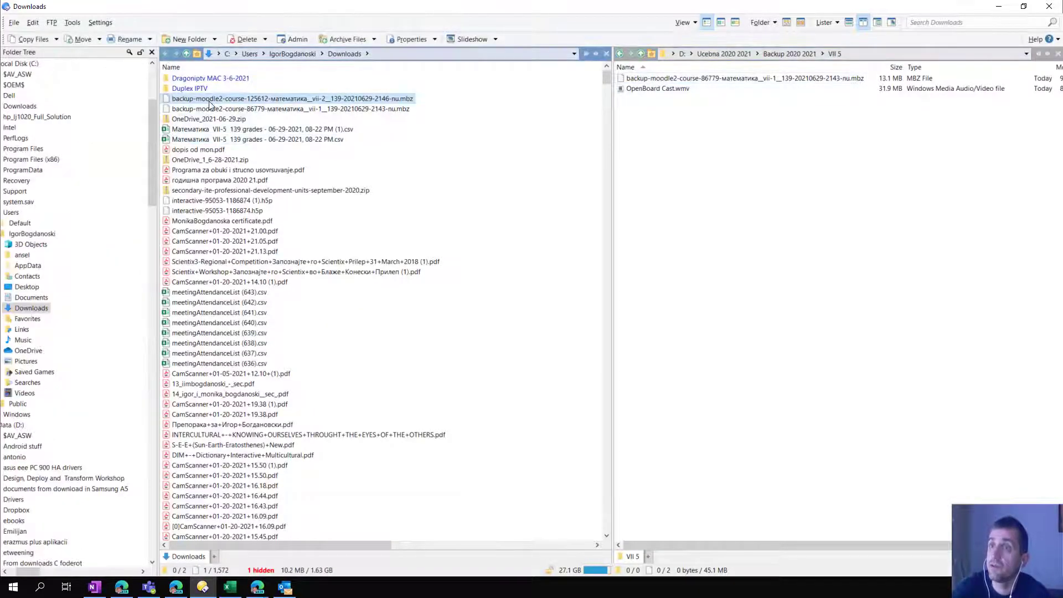
pyautogui.click(27, 36)
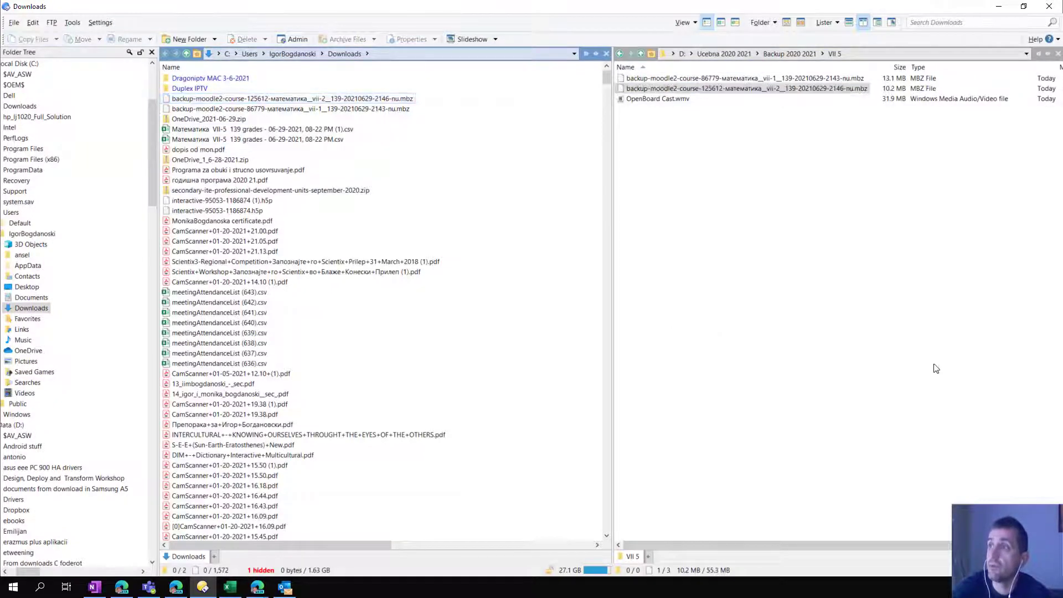
pyautogui.click(999, 7)
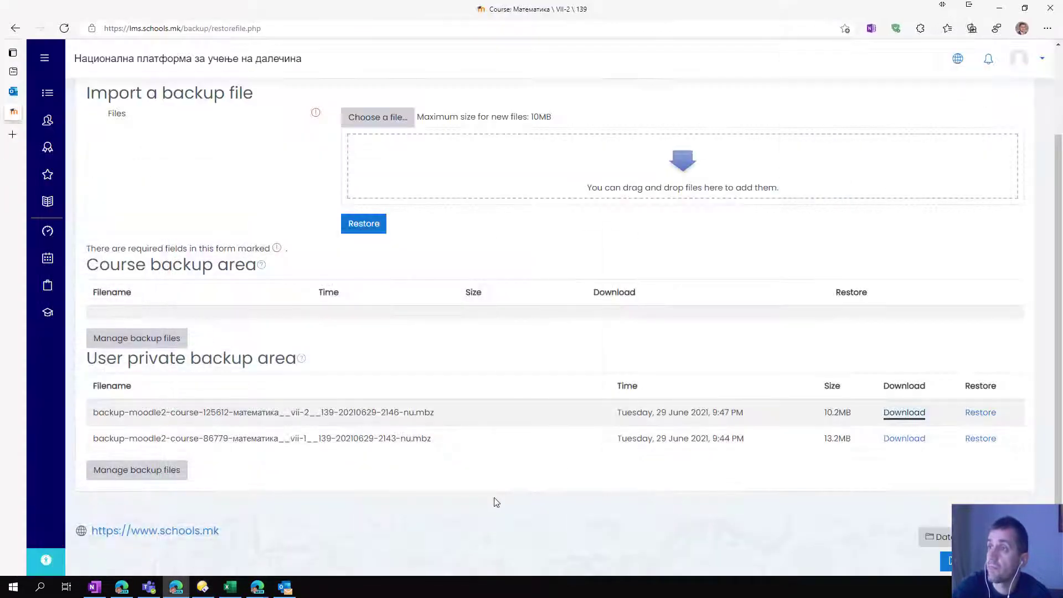
pyautogui.scroll(1, 440, 365)
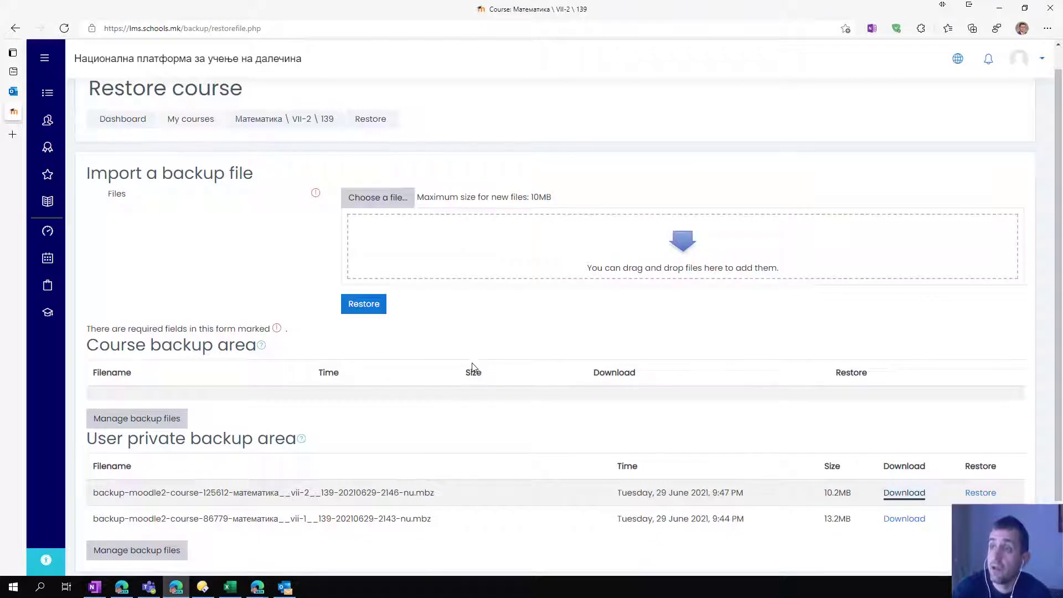
pyautogui.scroll(-1, 399, 339)
pyautogui.scroll(2, 359, 309)
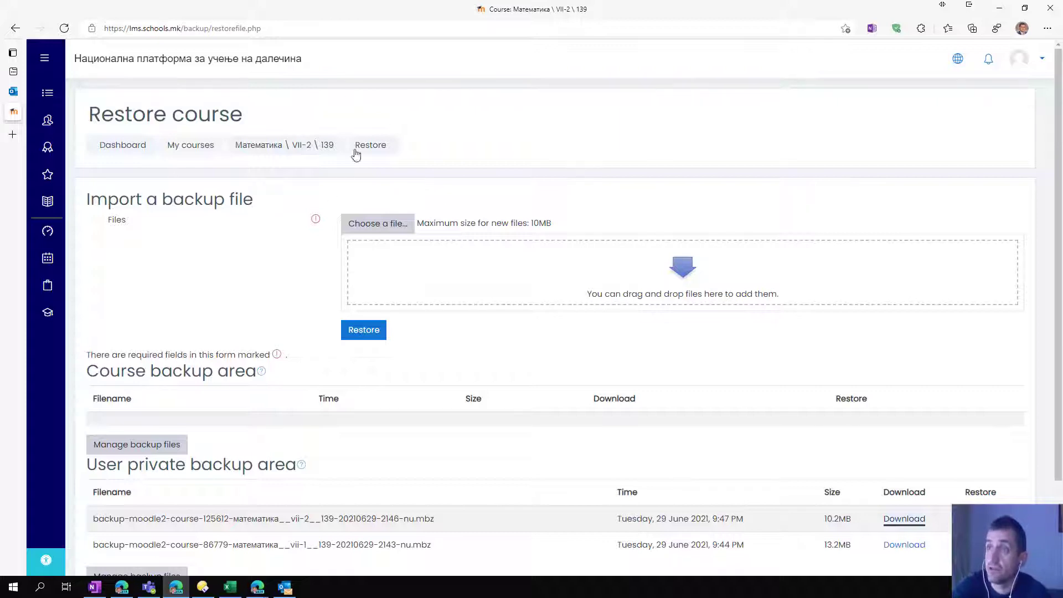
pyautogui.scroll(-2, 268, 390)
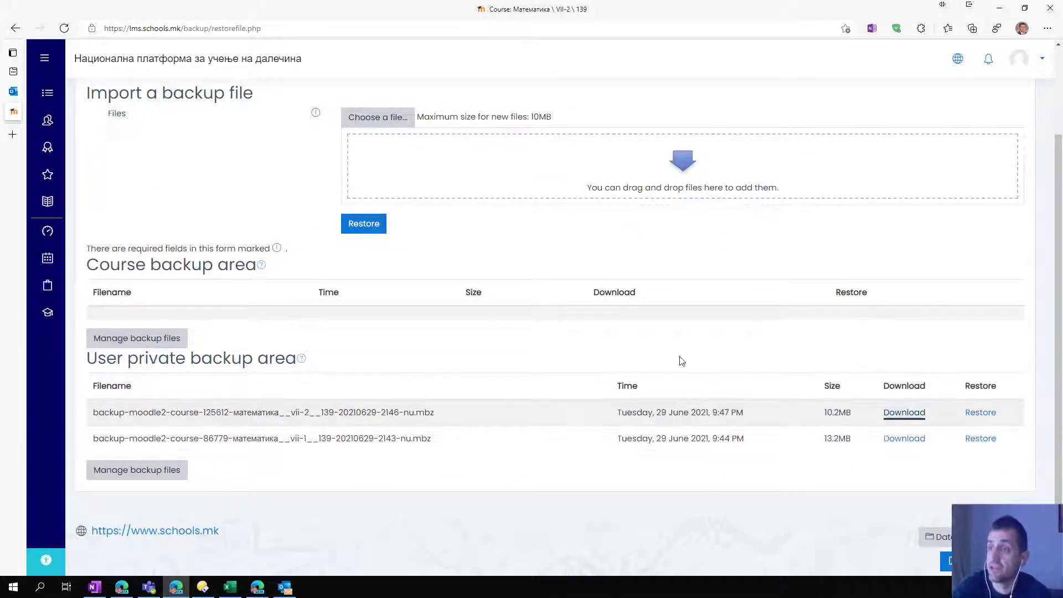
pyautogui.scroll(2, 268, 227)
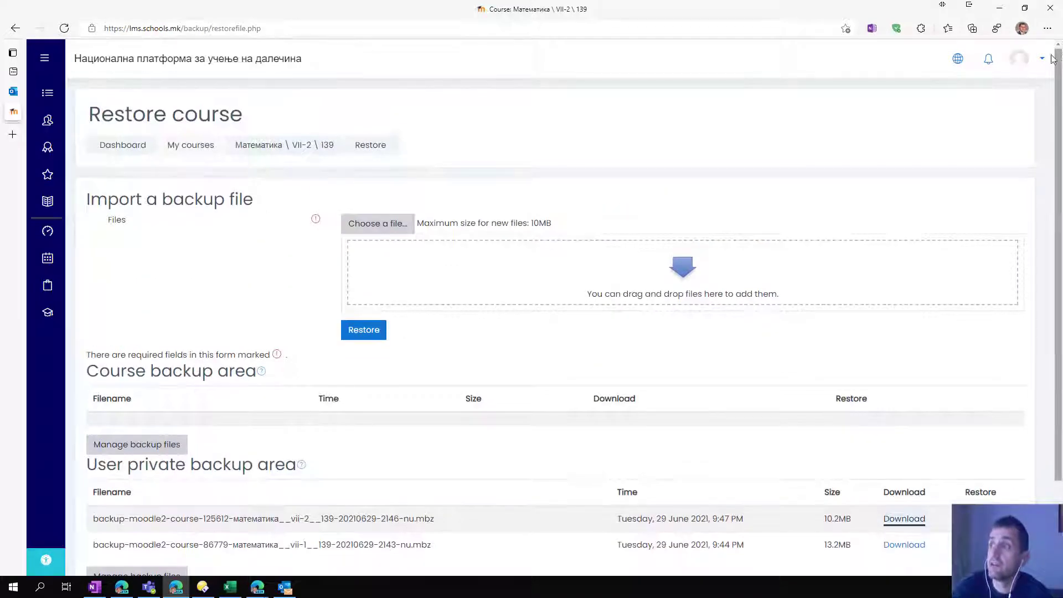
# Step: Go to the dashboard, open the course Одделенски/Класен час \ VII-5 \ 139 and open its Restore page
pyautogui.click(150, 66)
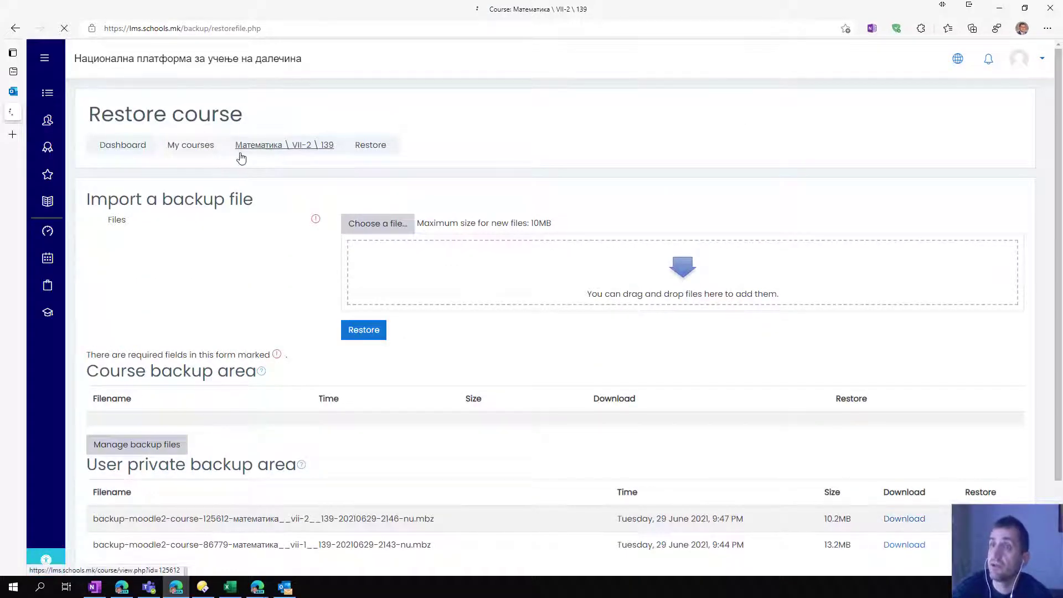
pyautogui.scroll(-8, 279, 268)
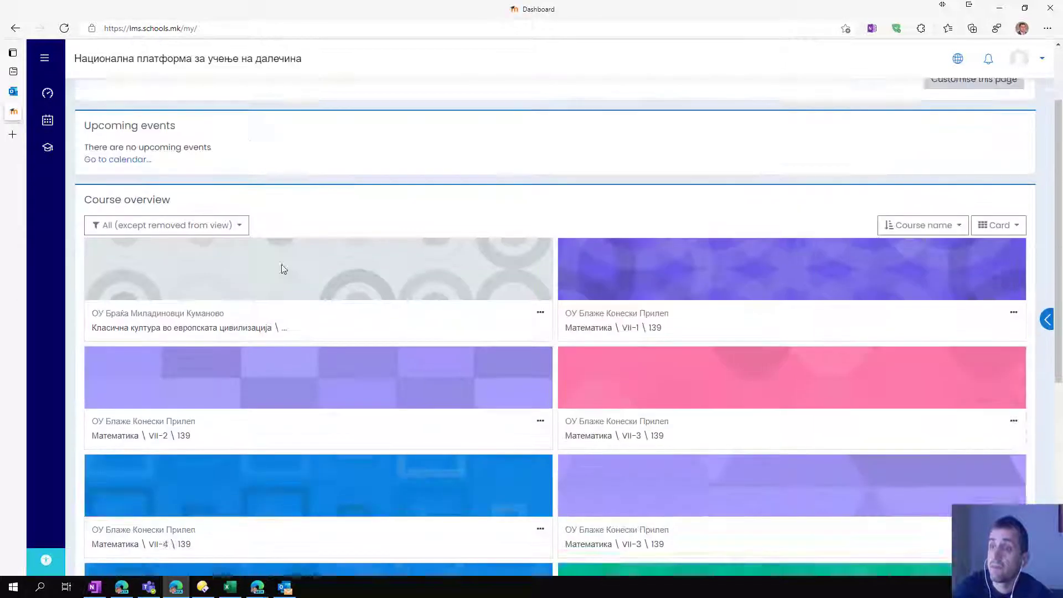
pyautogui.click(234, 266)
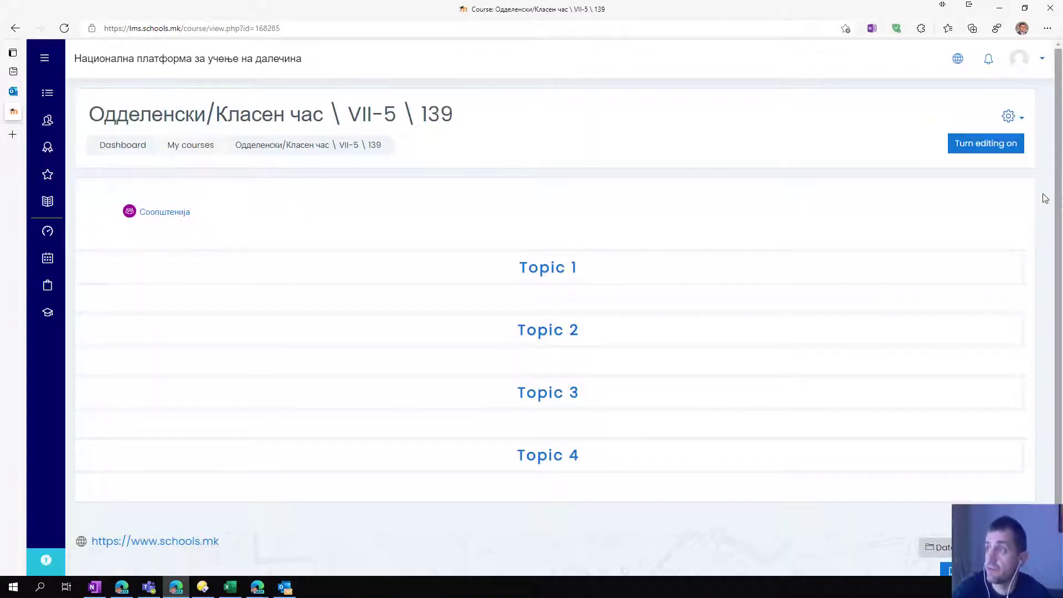
pyautogui.click(1020, 117)
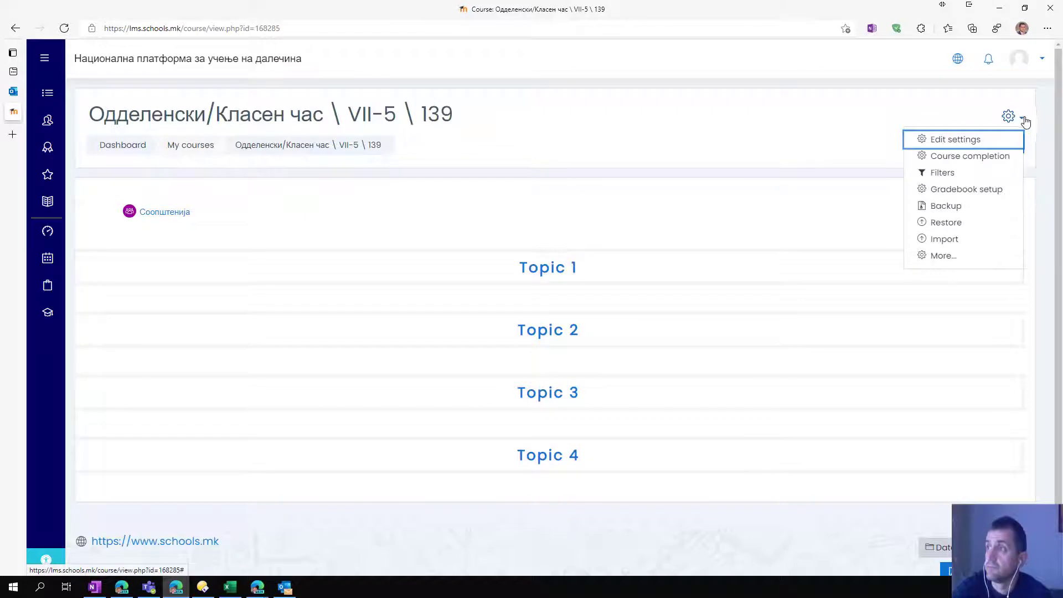
pyautogui.click(947, 223)
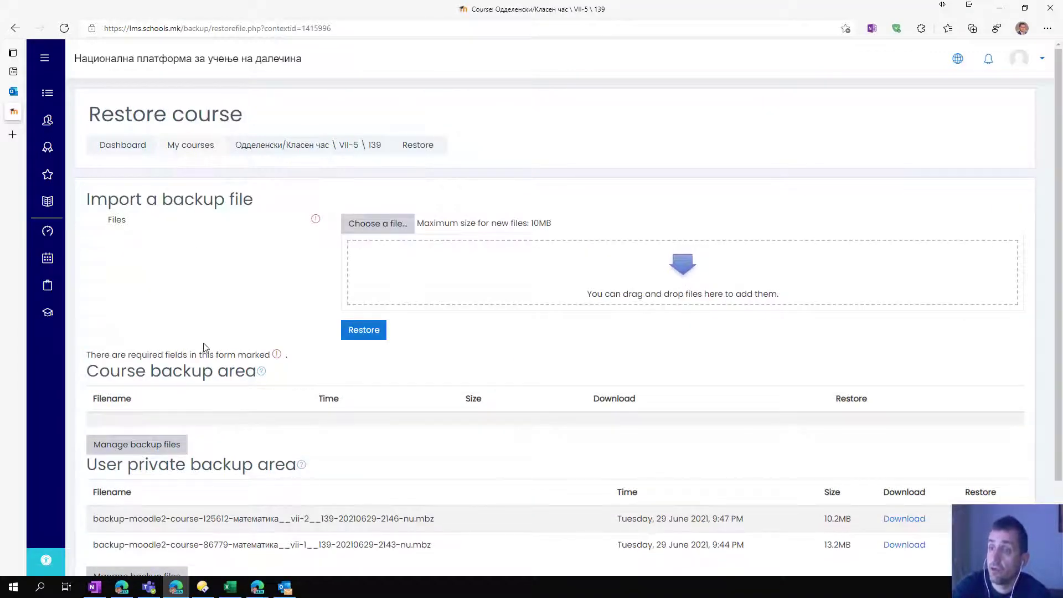
# Step: Open the file picker for importing a backup file and log in to OneDrive with the schools.mk account
pyautogui.scroll(-2, 202, 351)
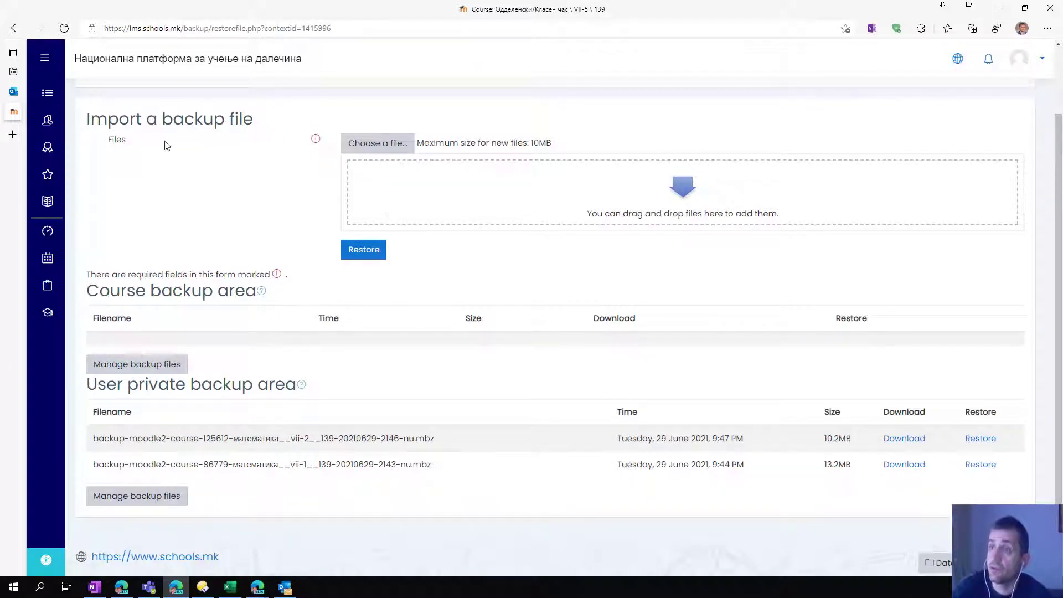
pyautogui.click(373, 144)
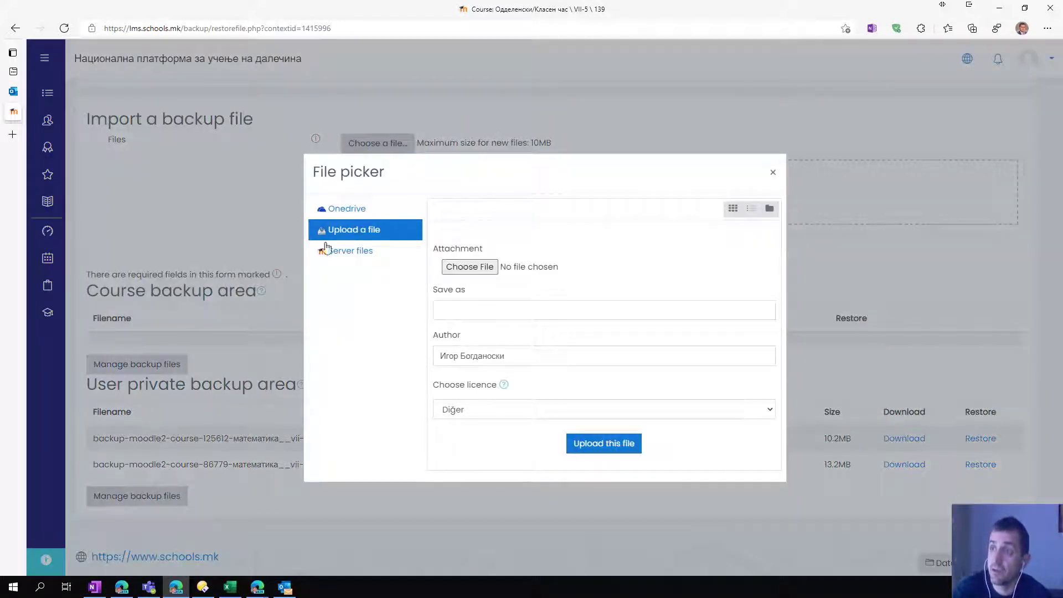
pyautogui.click(341, 209)
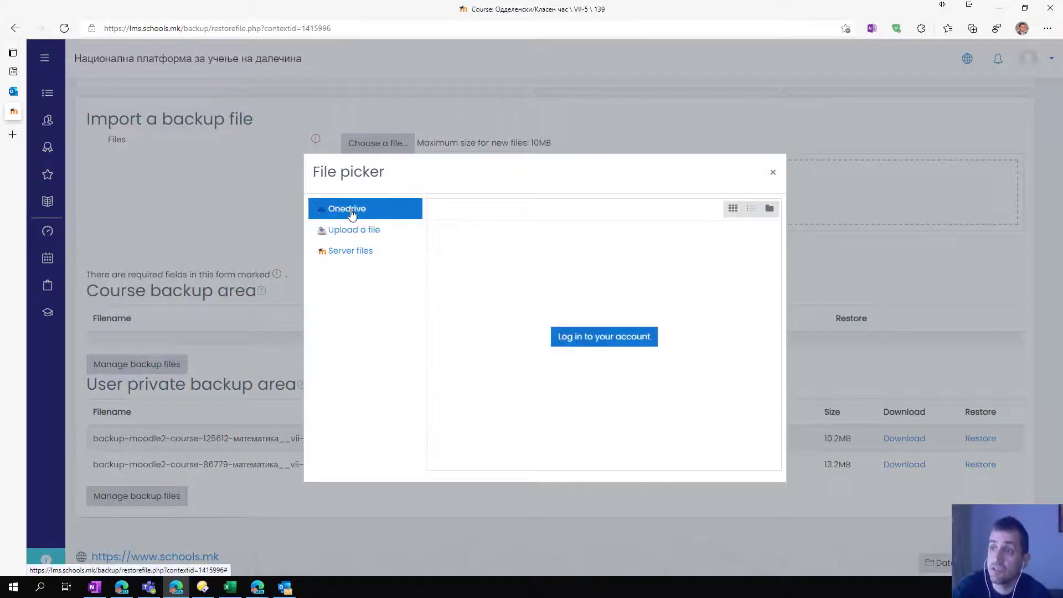
pyautogui.click(606, 338)
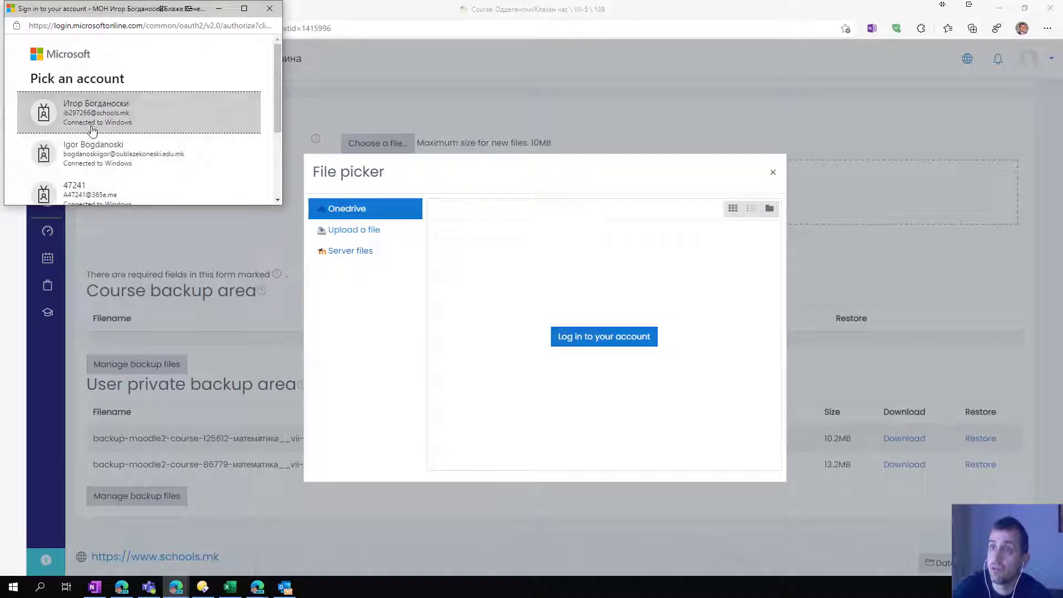
pyautogui.click(92, 131)
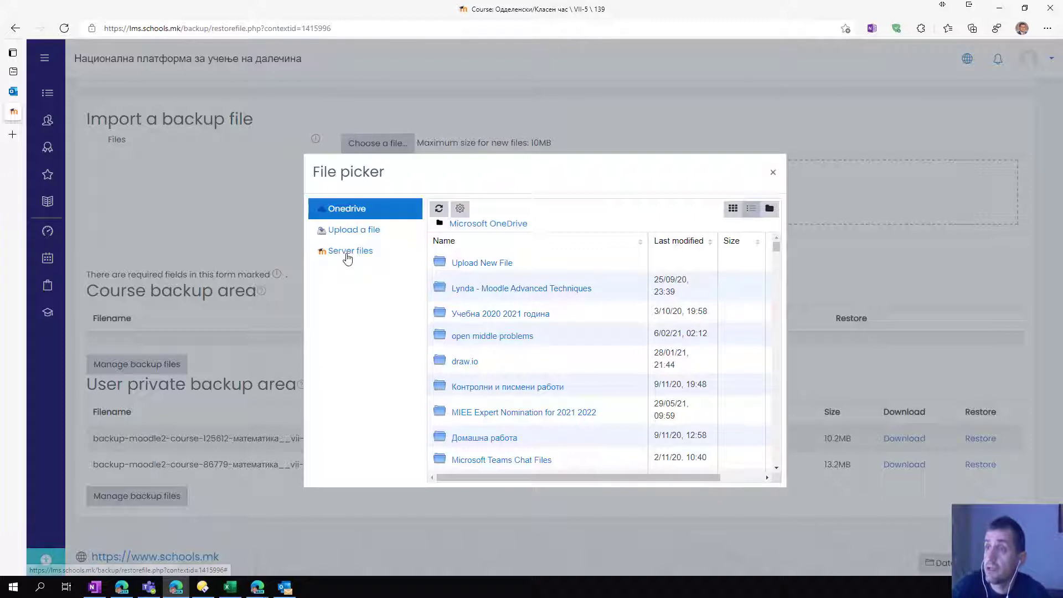
# Step: Check the Server files source in the file picker, return to Upload a file and move the picker aside
pyautogui.click(356, 231)
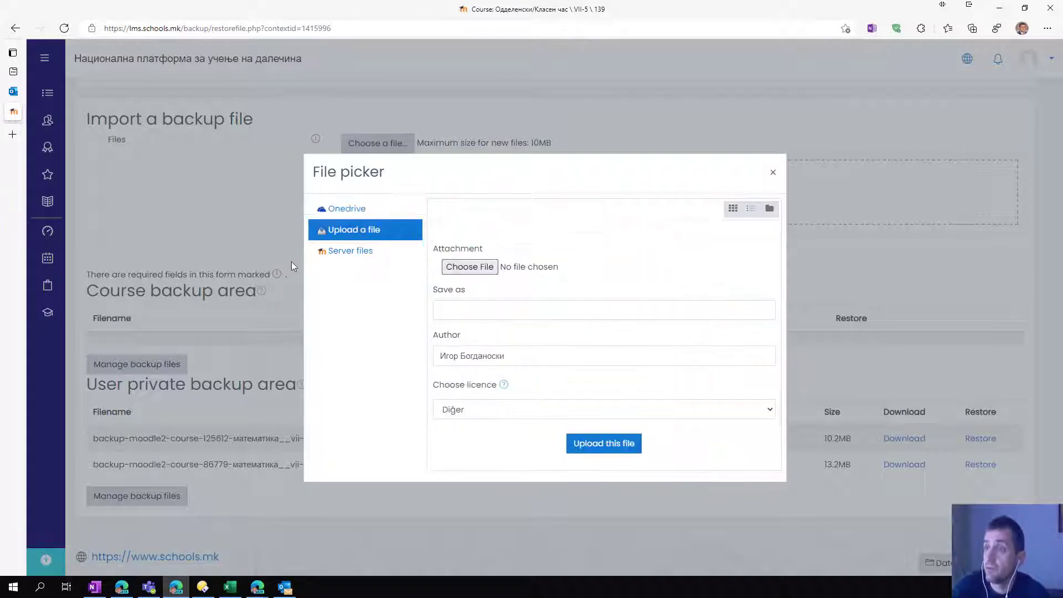
pyautogui.click(351, 252)
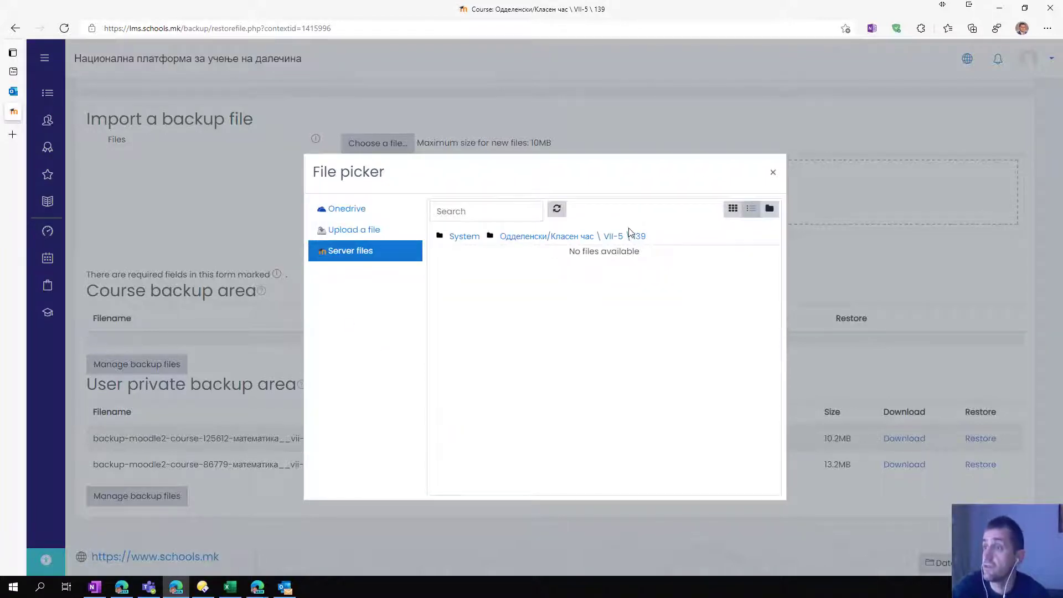
pyautogui.click(340, 231)
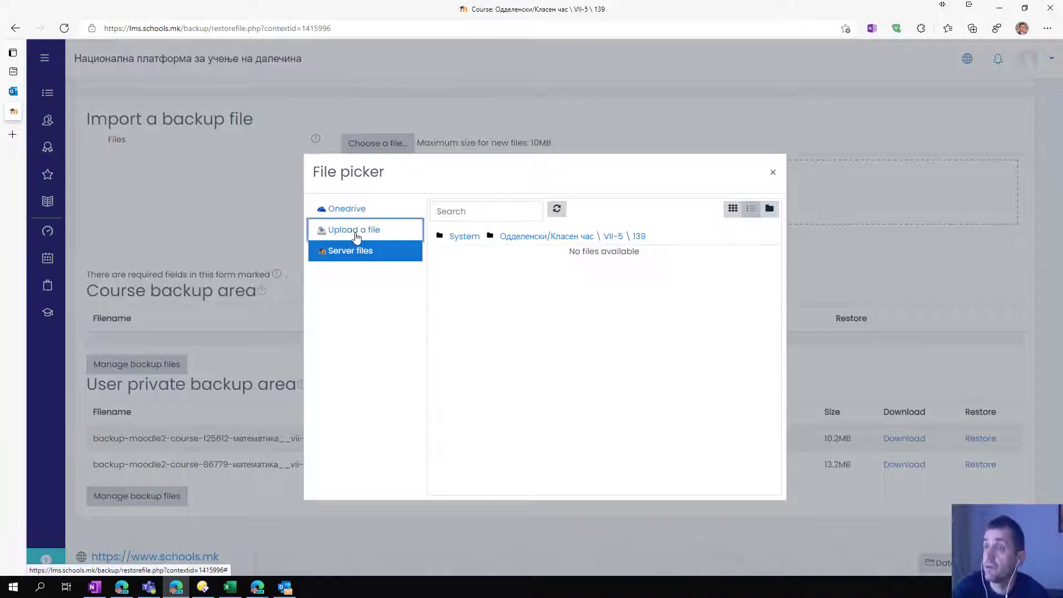
pyautogui.moveTo(438, 167); pyautogui.dragTo(335, 167)
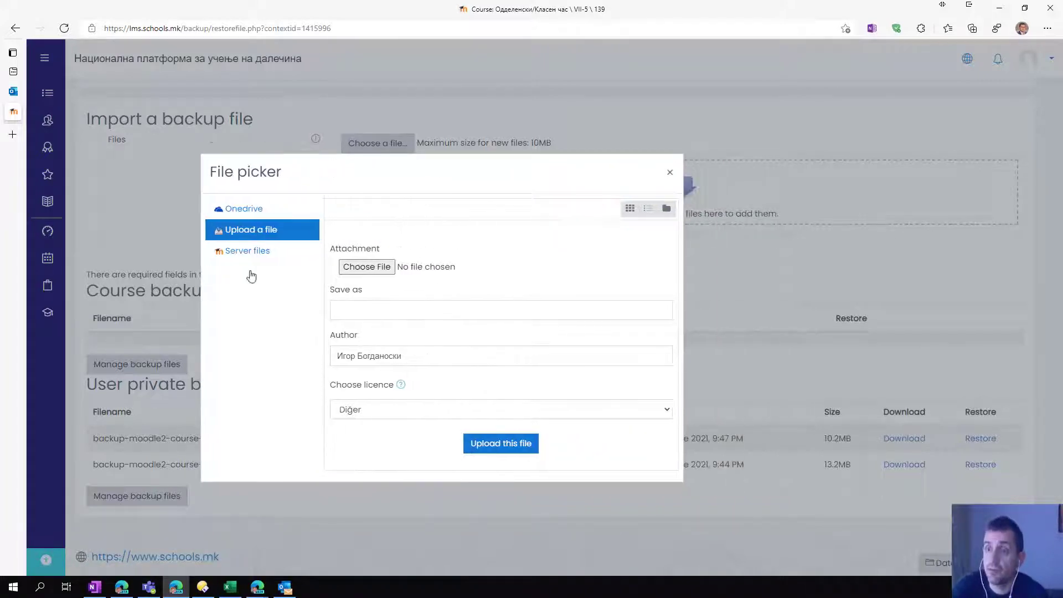
# Step: Place the file manager window below the file picker and try to drop the VII-1 .mbz backup from VII 5 onto the upload form
pyautogui.click(203, 587)
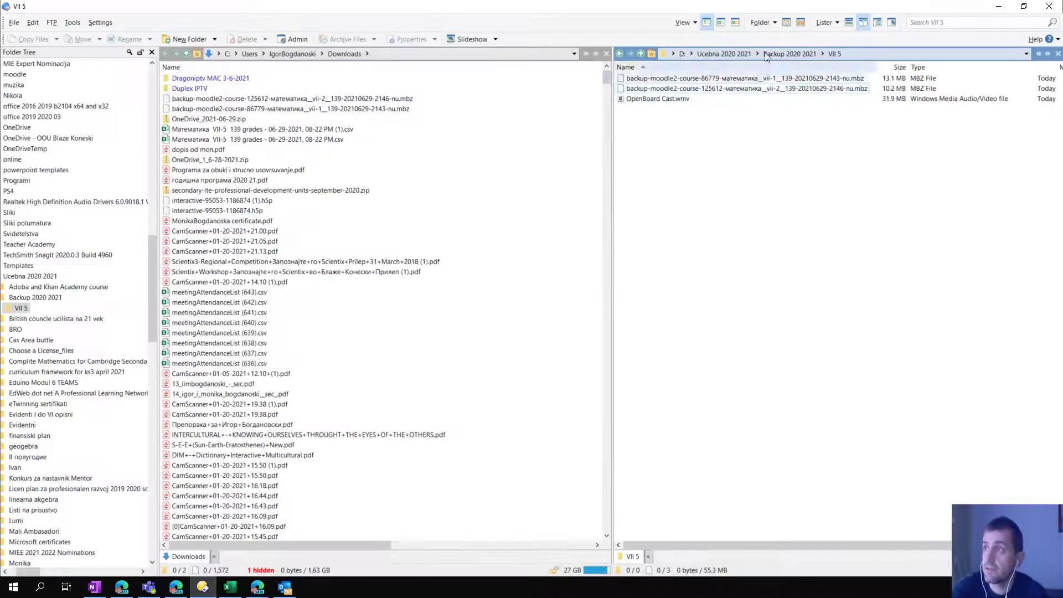
pyautogui.click(1023, 6)
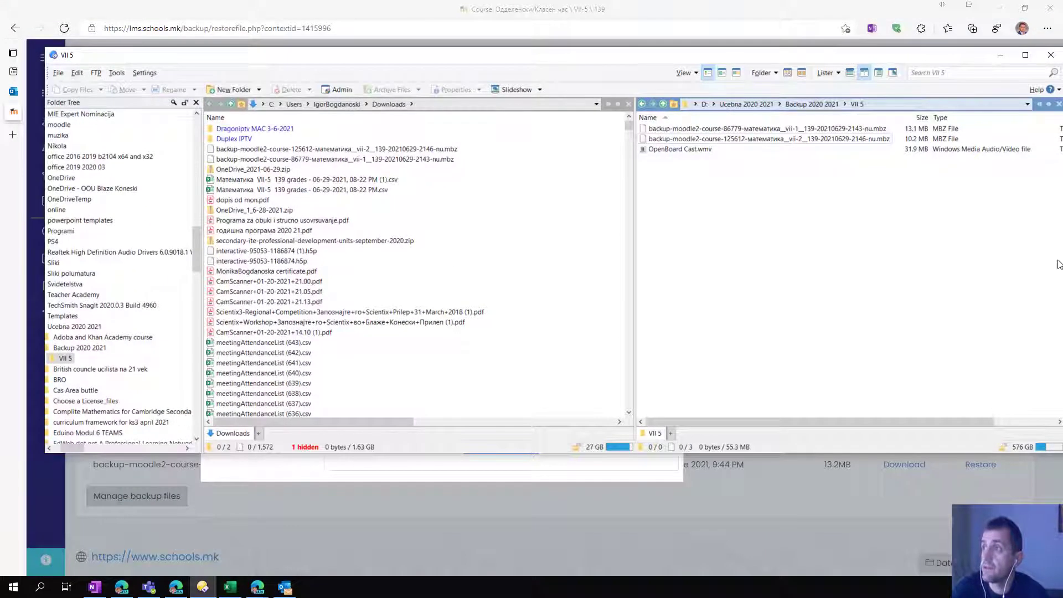
pyautogui.moveTo(730, 56); pyautogui.dragTo(646, 403)
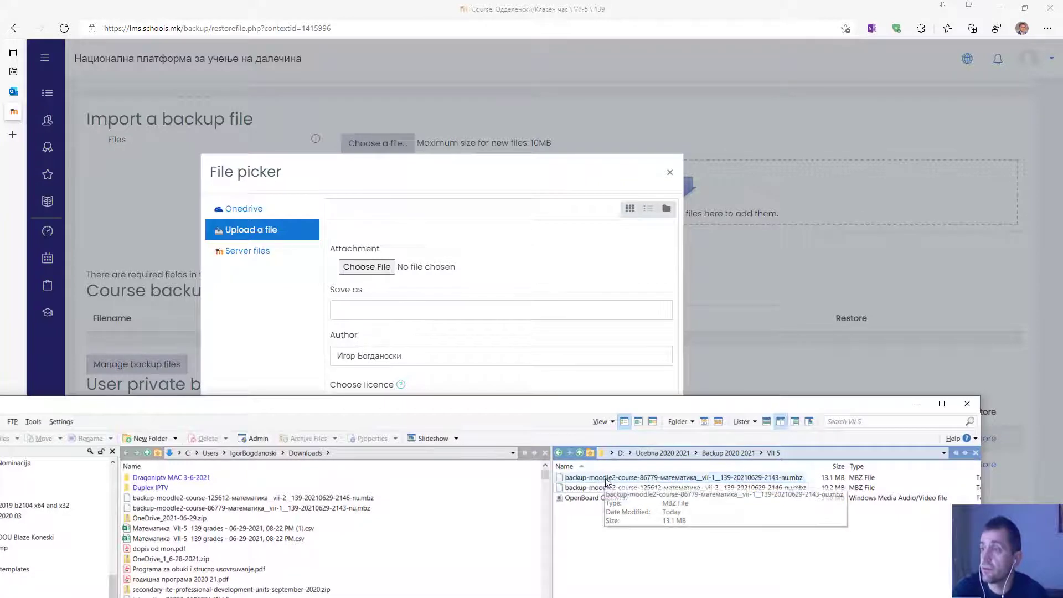
pyautogui.moveTo(603, 480); pyautogui.dragTo(678, 551)
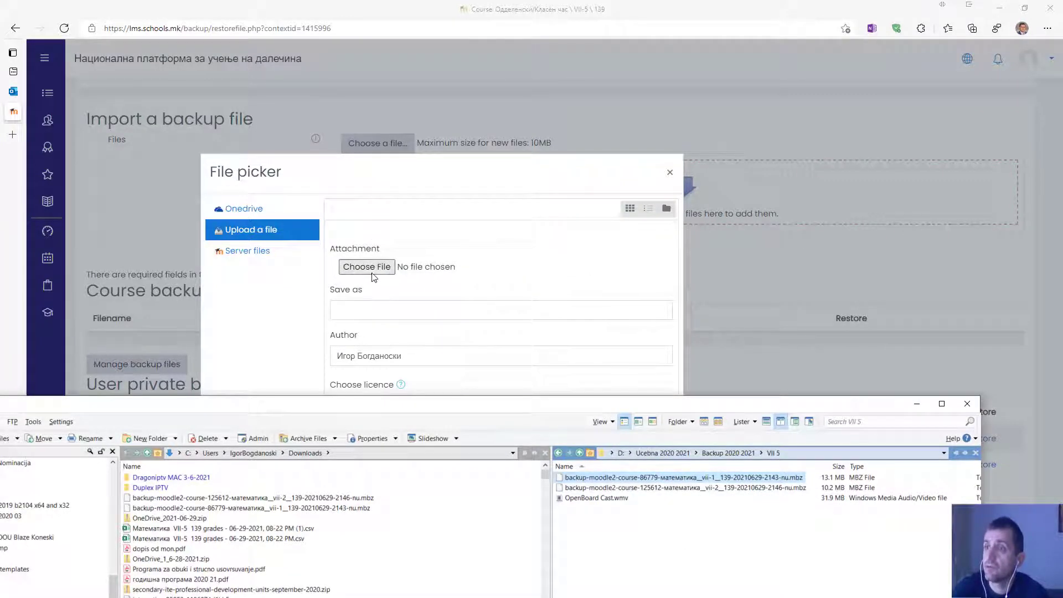
pyautogui.moveTo(593, 483); pyautogui.dragTo(401, 310)
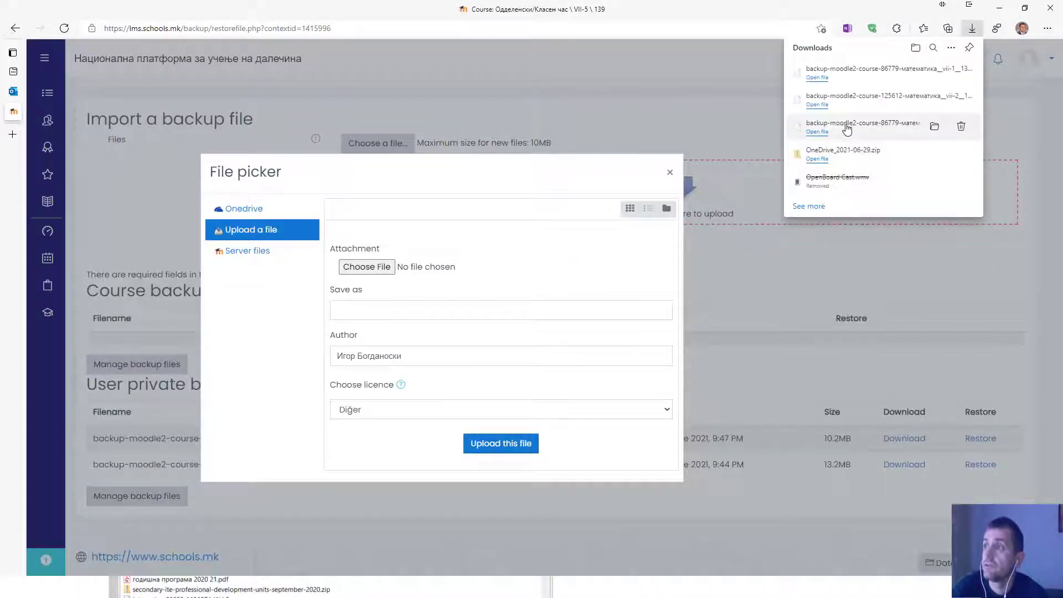
# Step: Attach the Математика VII-1 .mbz backup to the upload form from D:\Ucebna 2020 2021\Backup 2020 2021\VII 5
pyautogui.click(366, 271)
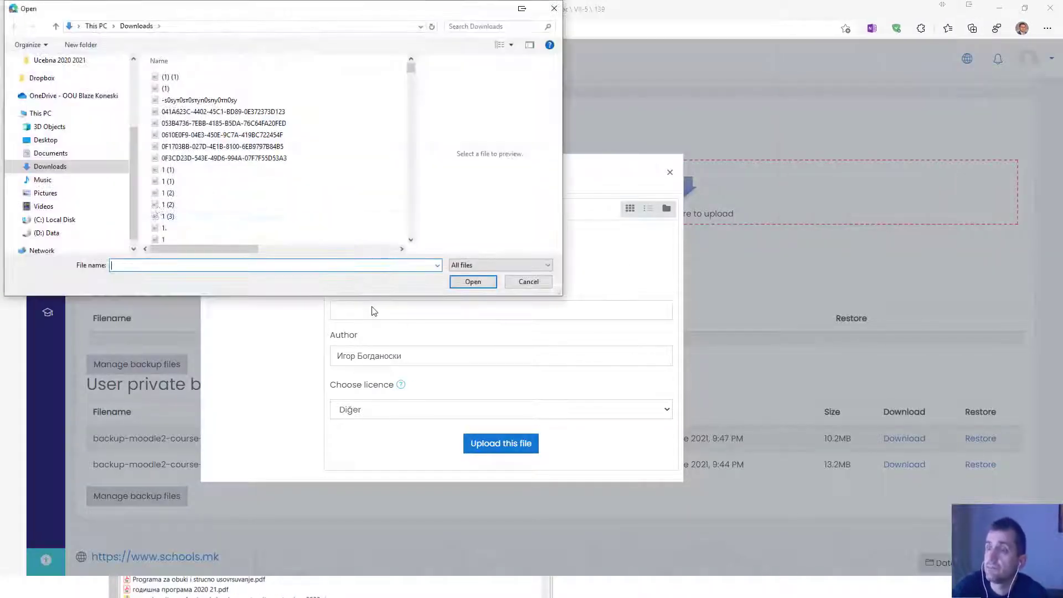
pyautogui.press('Escape')
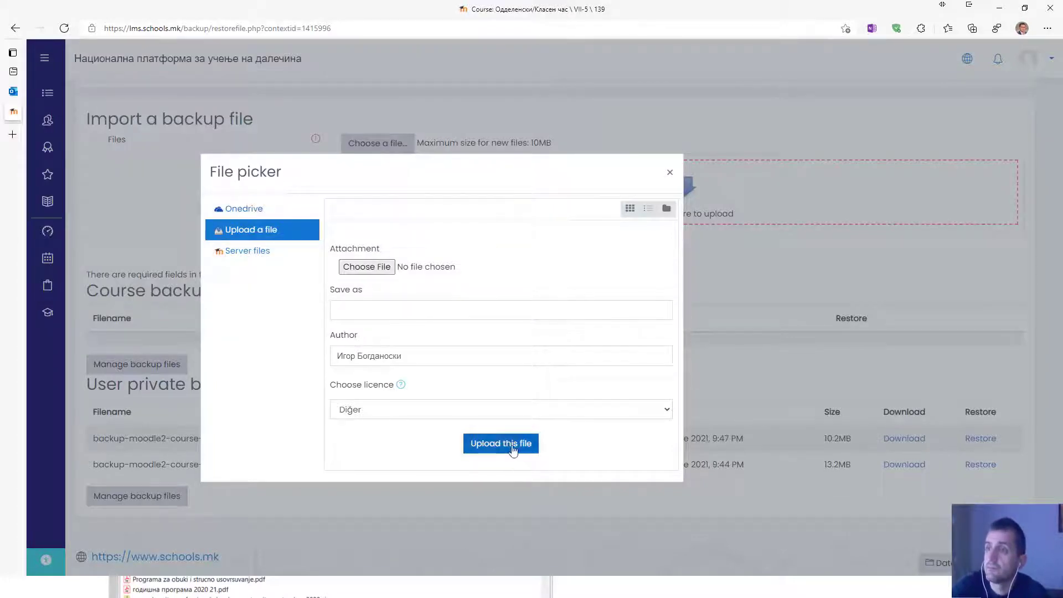
pyautogui.click(366, 267)
pyautogui.click(63, 221)
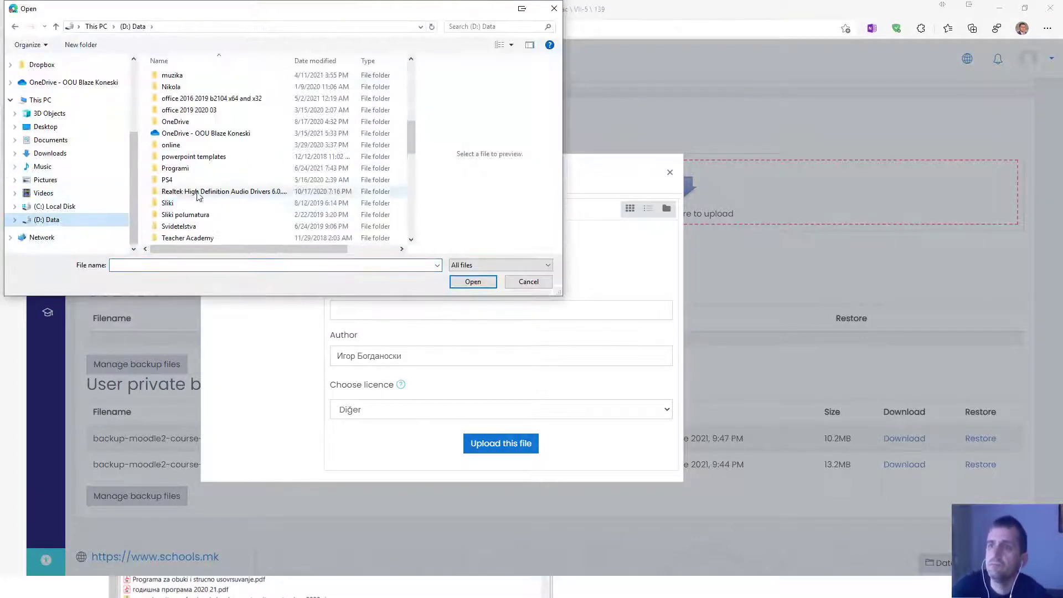
pyautogui.doubleClick(199, 204)
pyautogui.scroll(-3, 227, 178)
pyautogui.scroll(-5, 227, 178)
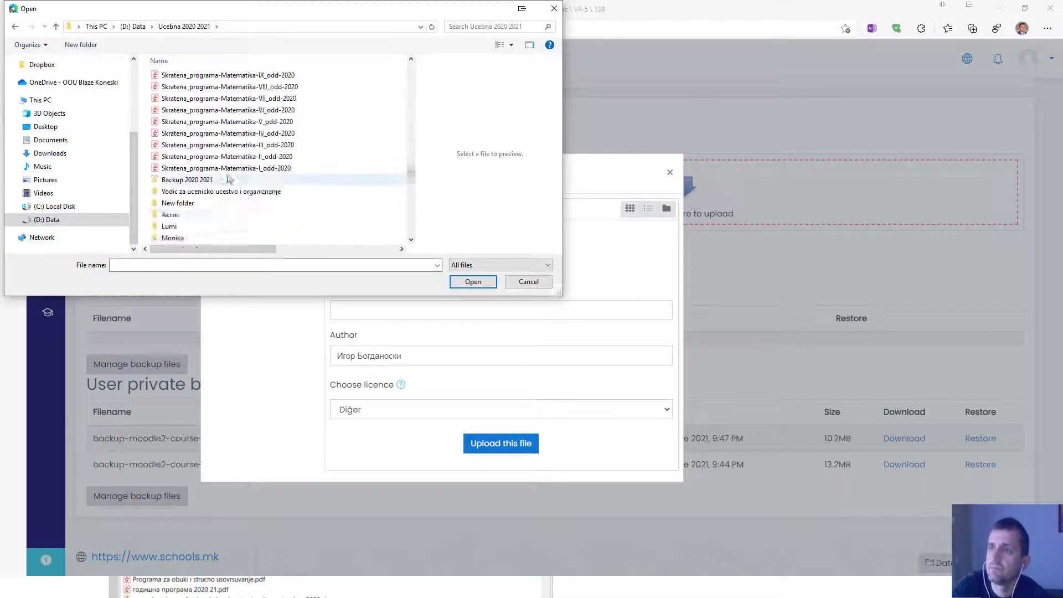
pyautogui.doubleClick(207, 156)
pyautogui.doubleClick(188, 78)
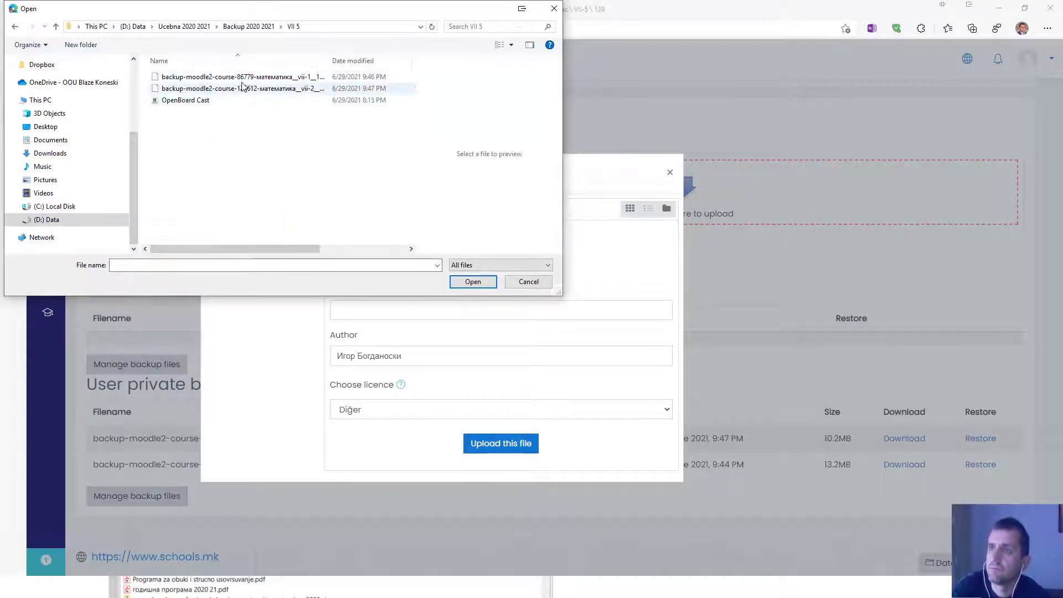
pyautogui.click(188, 79)
pyautogui.click(473, 282)
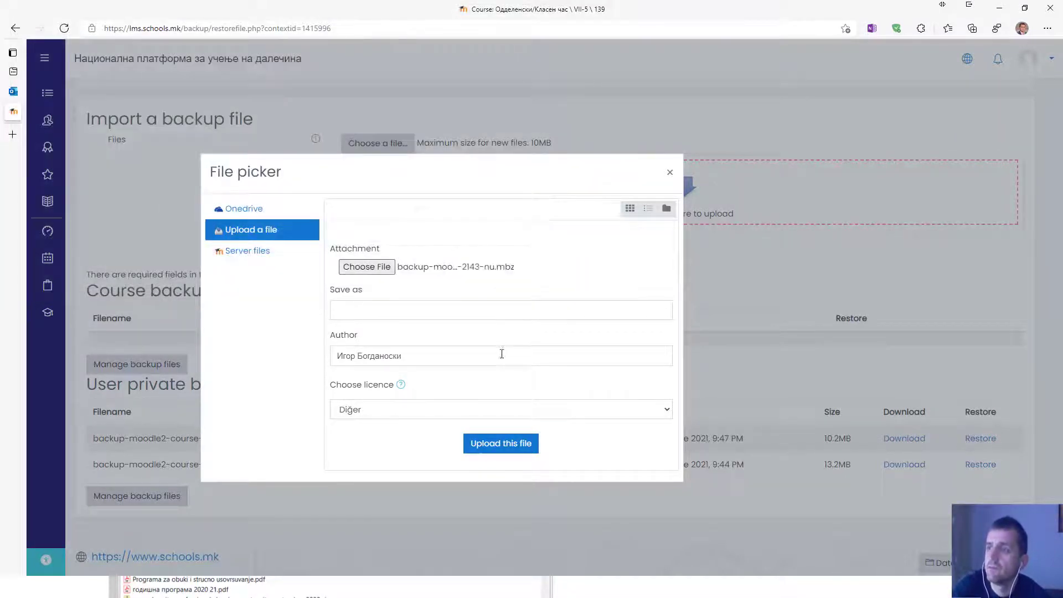
# Step: Enter a Save as name in Latin letters for the attached backup and try to upload the file
pyautogui.click(381, 310)
pyautogui.write('Бацкуп В')
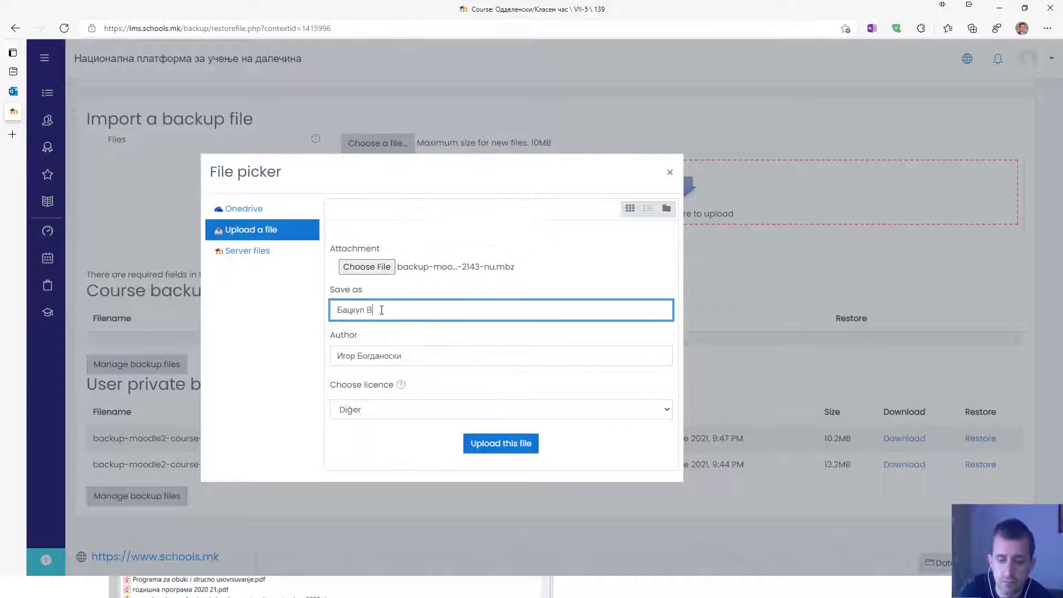
pyautogui.write('ИИ')
pyautogui.hotkey('ctrl', 'a')
pyautogui.write('b')
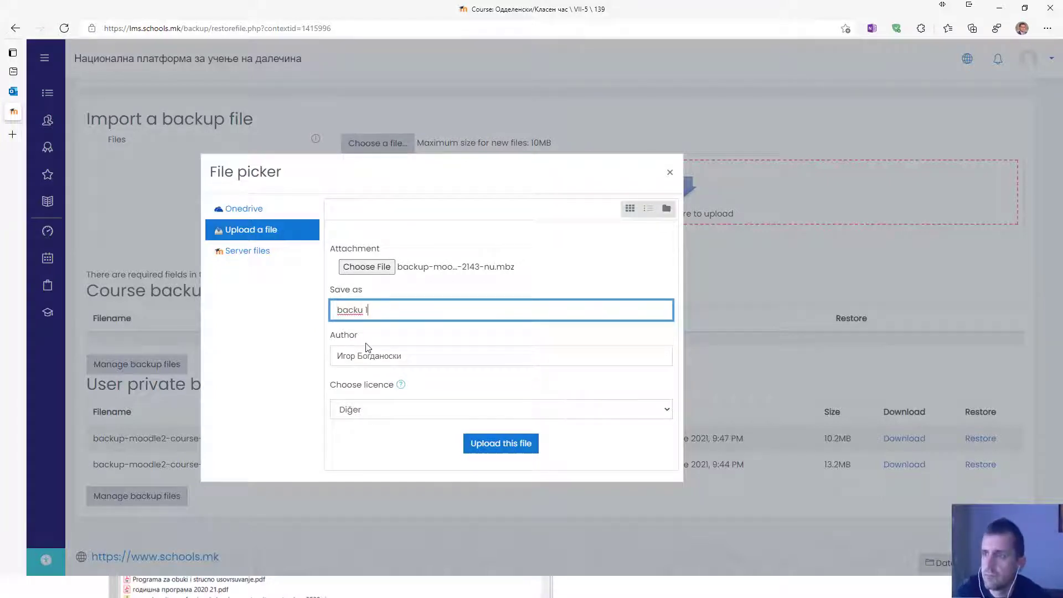
pyautogui.click(501, 444)
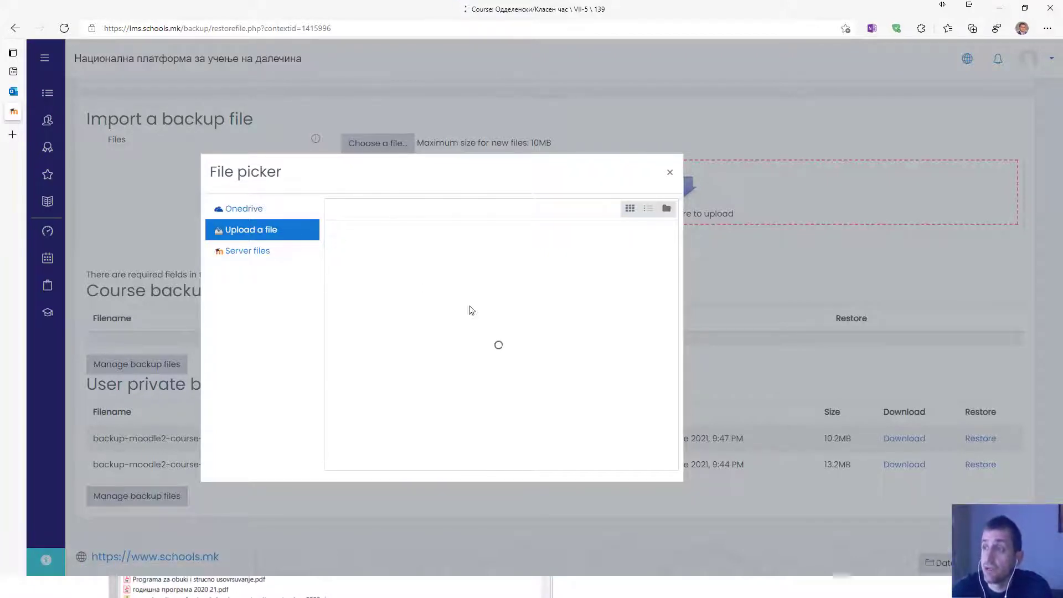
# Step: Move the file picker clear of the import form, dismiss the error dialog and close the picker
pyautogui.moveTo(330, 176); pyautogui.dragTo(244, 333)
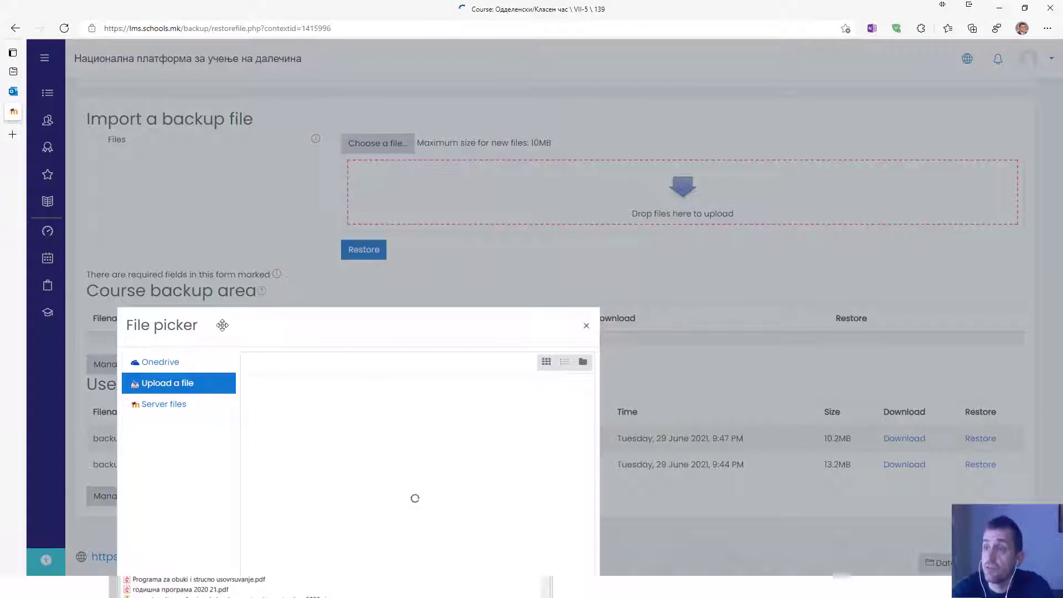
pyautogui.moveTo(221, 325); pyautogui.dragTo(171, 290)
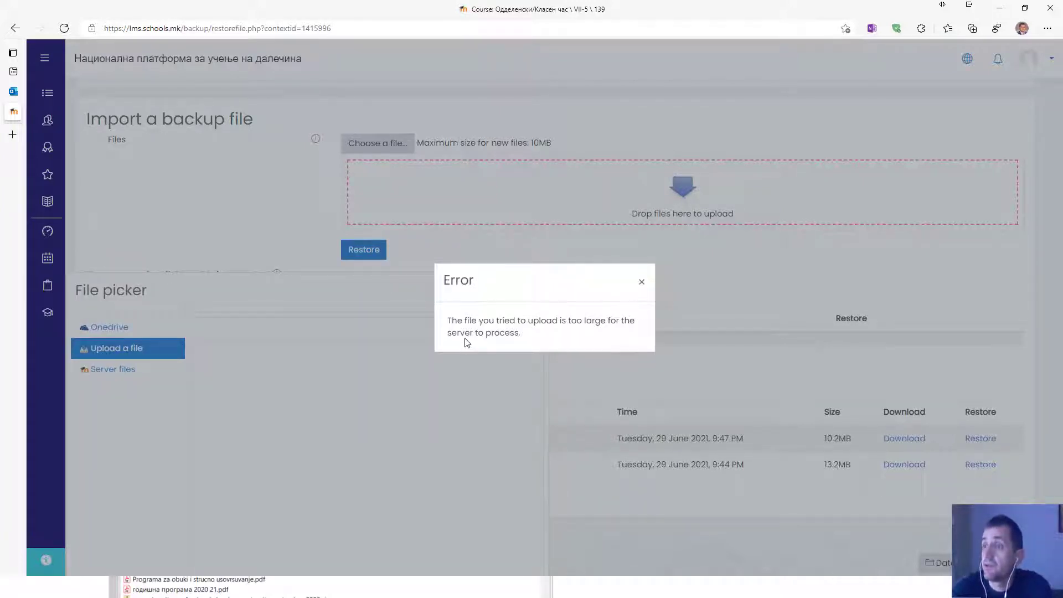
pyautogui.click(642, 283)
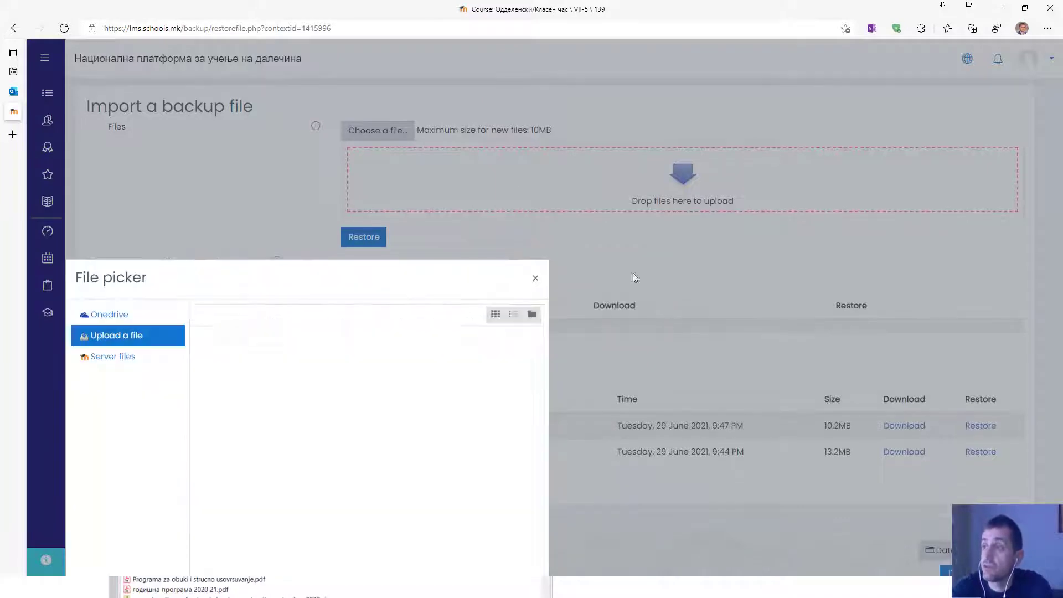
pyautogui.moveTo(315, 277); pyautogui.dragTo(325, 213)
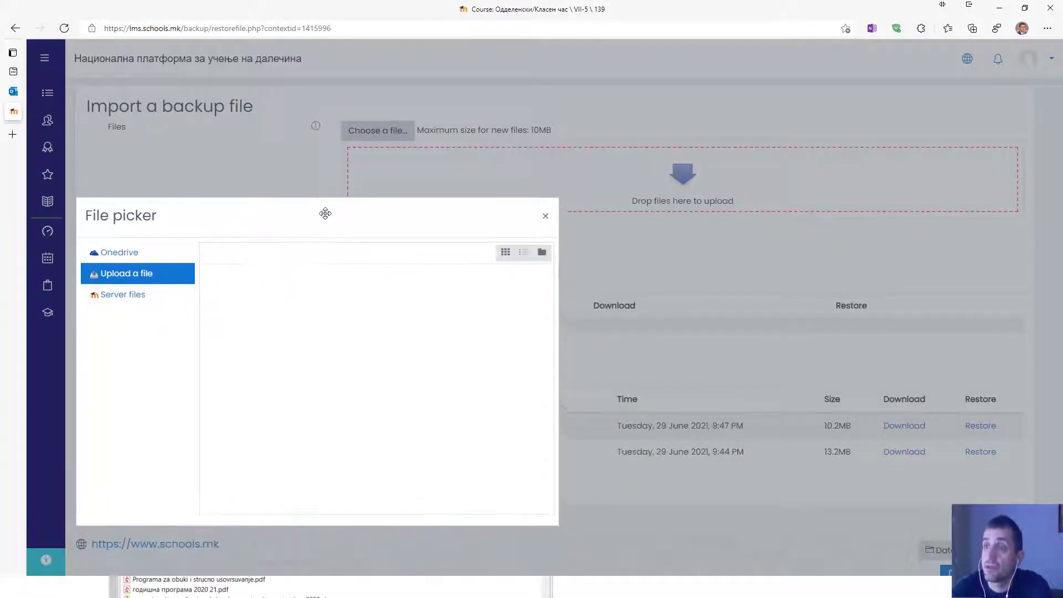
pyautogui.click(545, 216)
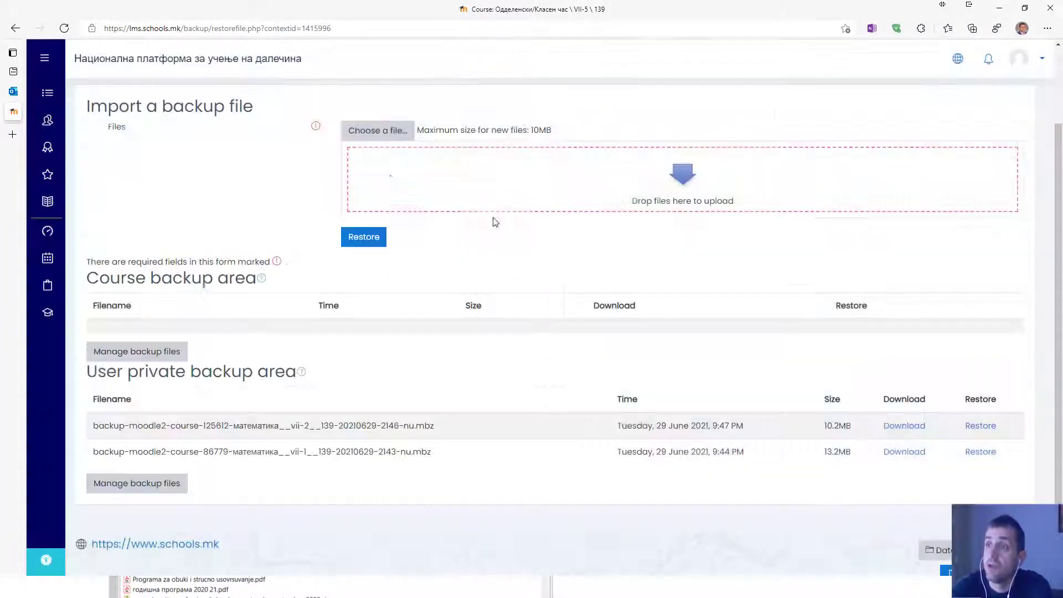
# Step: Highlight the maximum size for new files in the Import a backup file section
pyautogui.moveTo(434, 132); pyautogui.dragTo(535, 132)
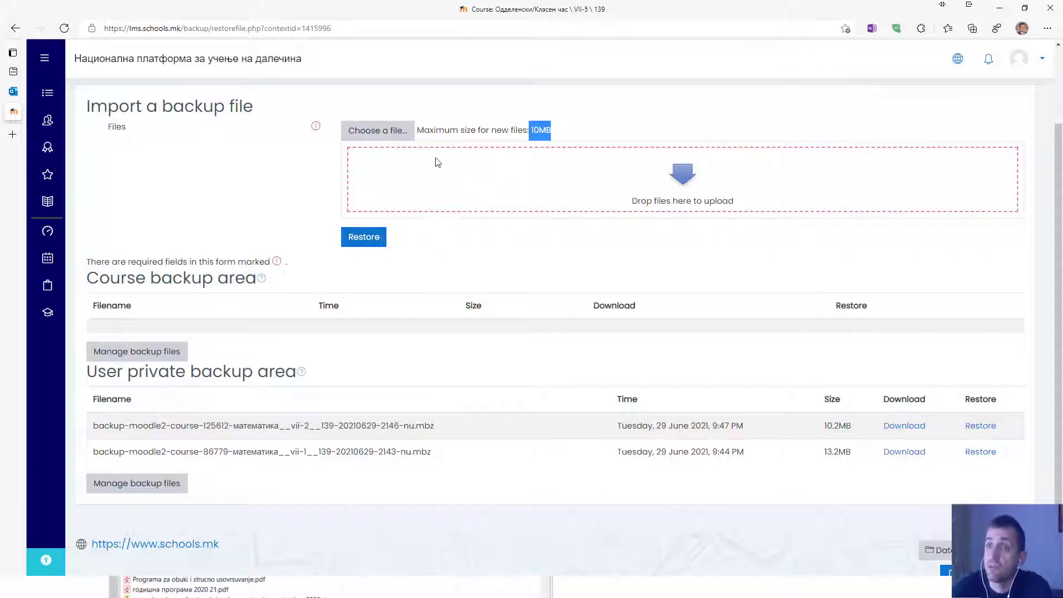
pyautogui.click(524, 134)
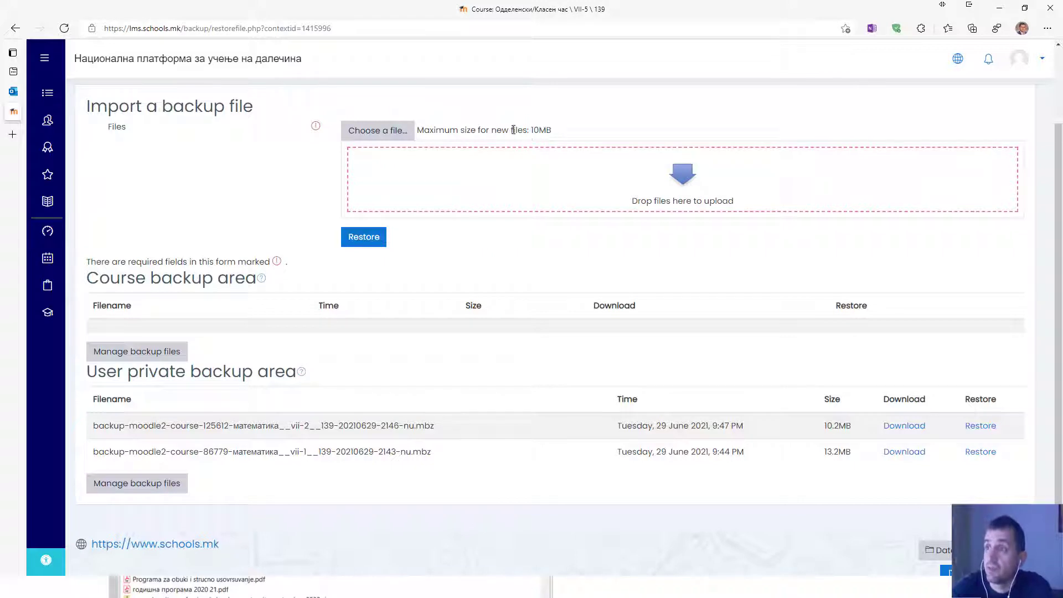
pyautogui.moveTo(455, 130); pyautogui.dragTo(537, 131)
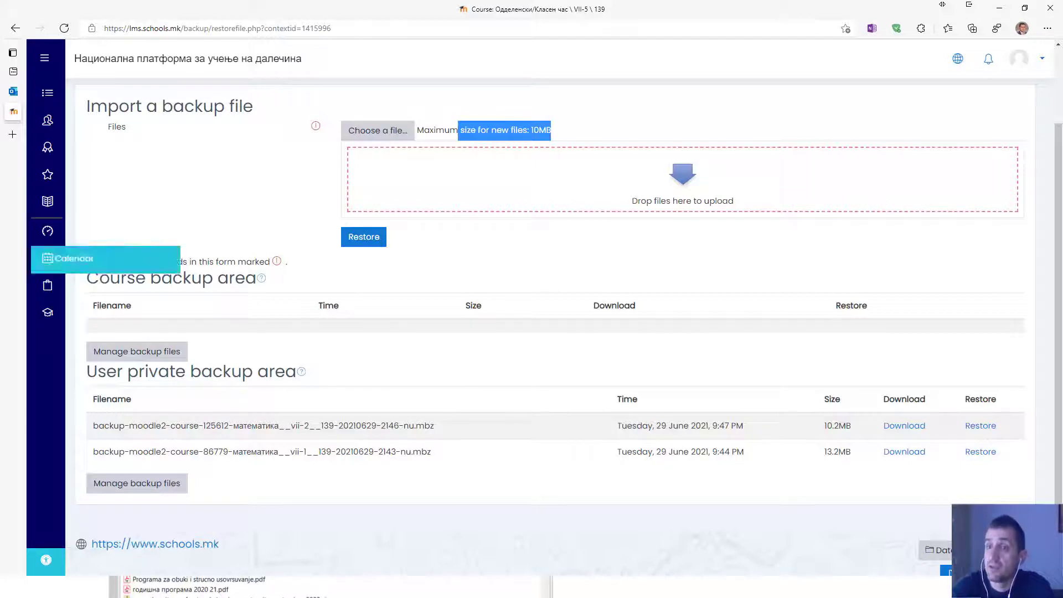
# Step: Bring up the file manager, try to drop the VII-1 .mbz backup onto the upload area and dismiss the error dialog
pyautogui.click(244, 592)
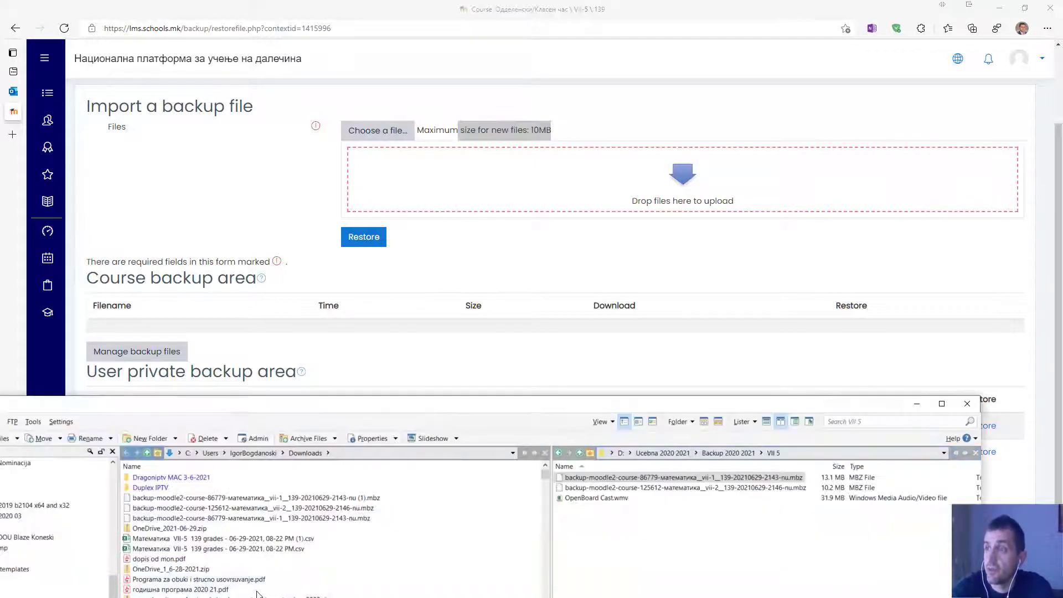
pyautogui.moveTo(625, 477); pyautogui.dragTo(572, 212)
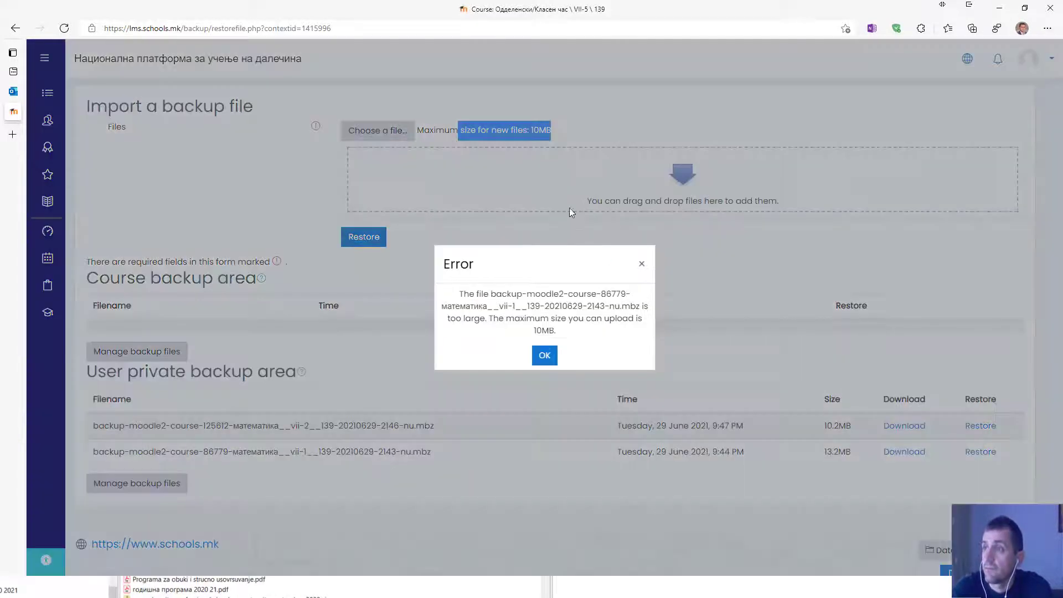
pyautogui.click(546, 357)
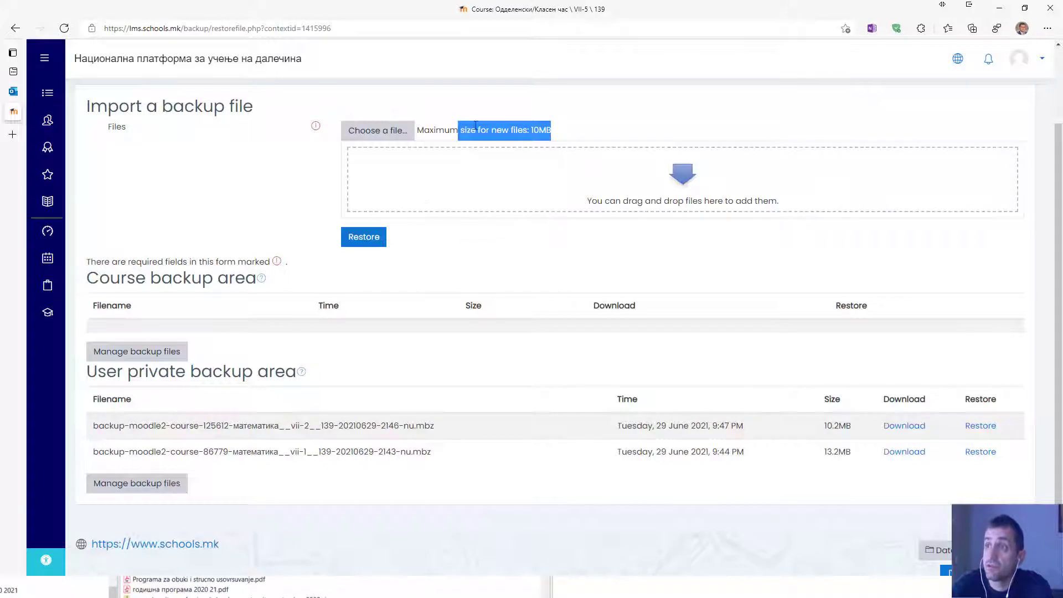
# Step: Highlight the 10MB upload limit, look briefly at the Outlook inbox and return to the Restore course page
pyautogui.click(552, 136)
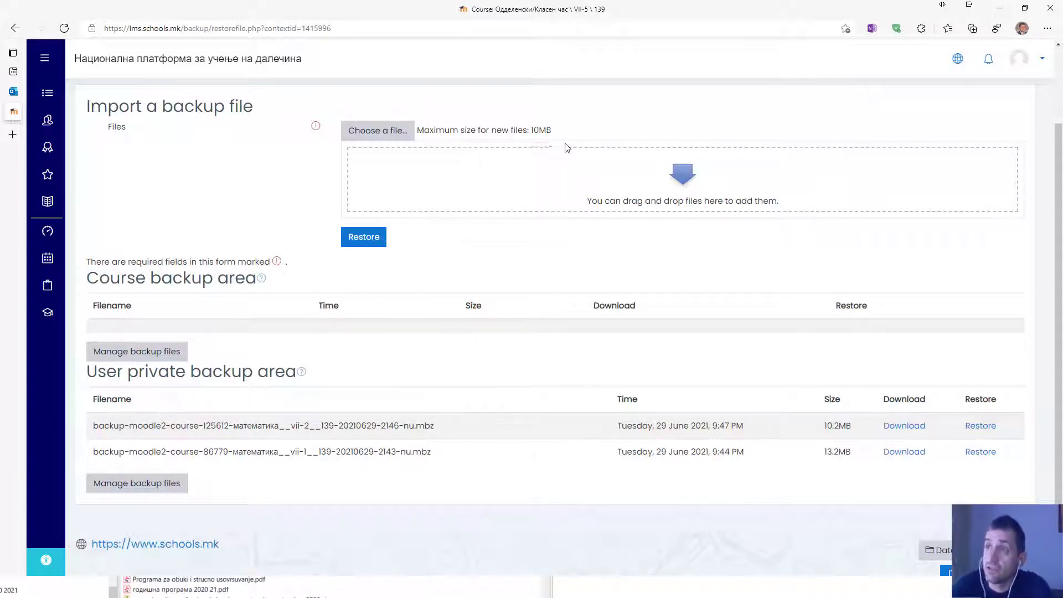
pyautogui.doubleClick(532, 129)
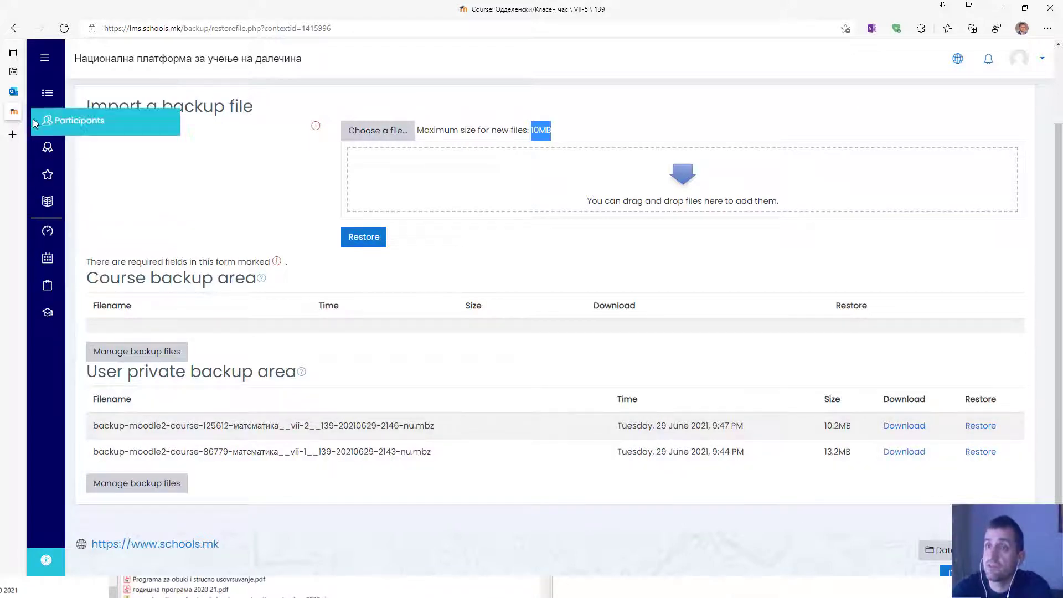
pyautogui.click(13, 91)
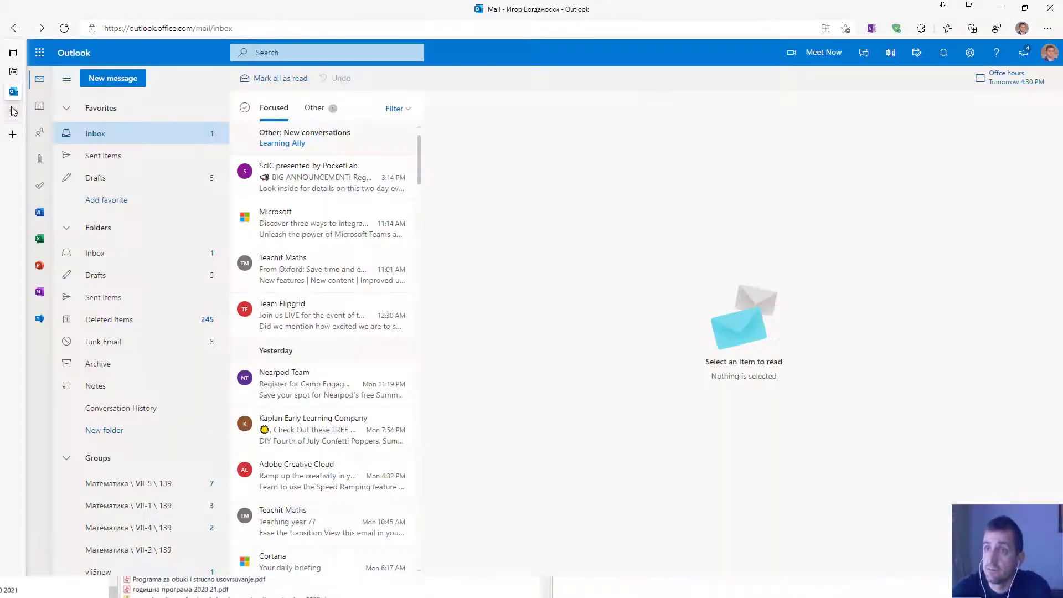
pyautogui.click(13, 111)
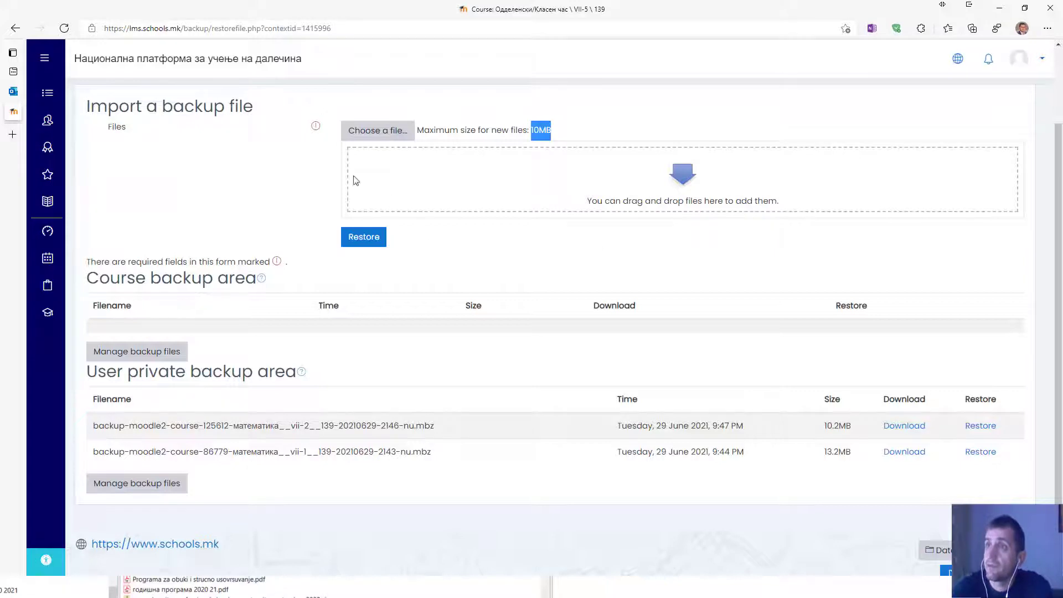
# Step: Return to the dashboard and open the course Одделенски/Класен час \ VII-5 \ 139
pyautogui.scroll(3, 355, 180)
pyautogui.click(161, 65)
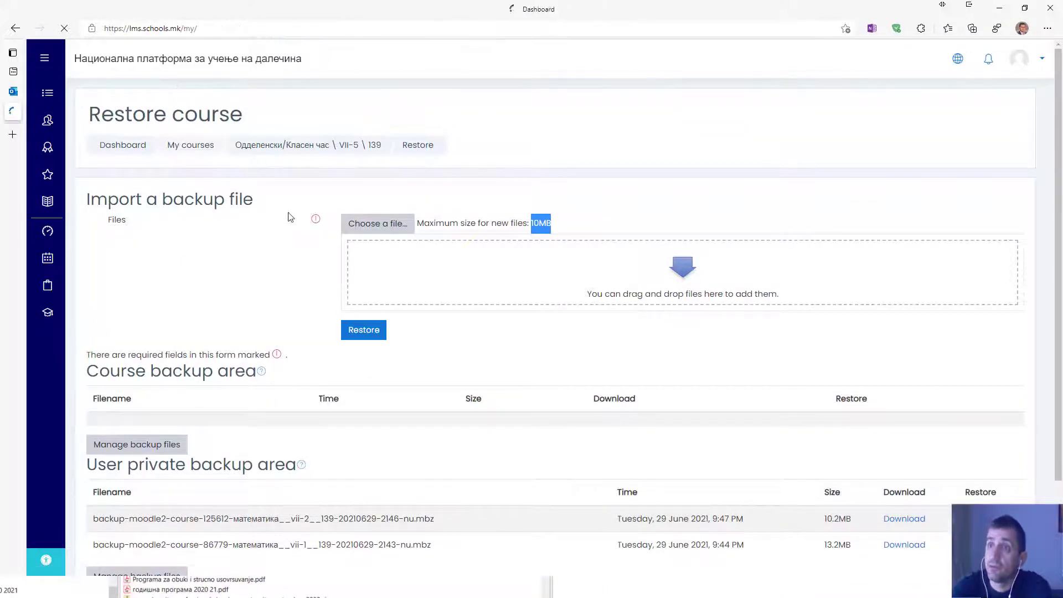
pyautogui.scroll(-5, 369, 421)
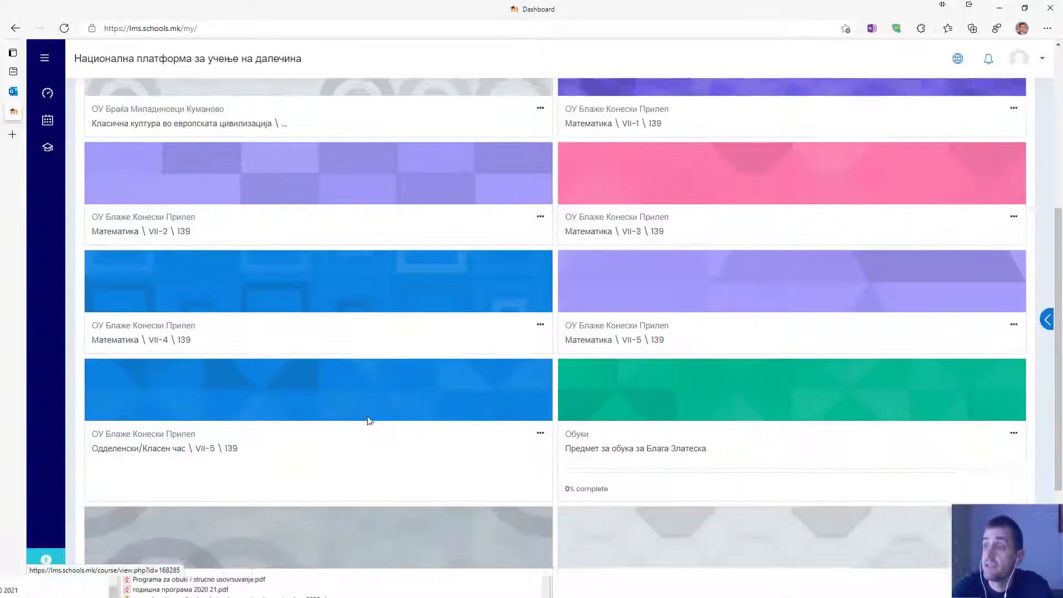
pyautogui.scroll(-3, 369, 421)
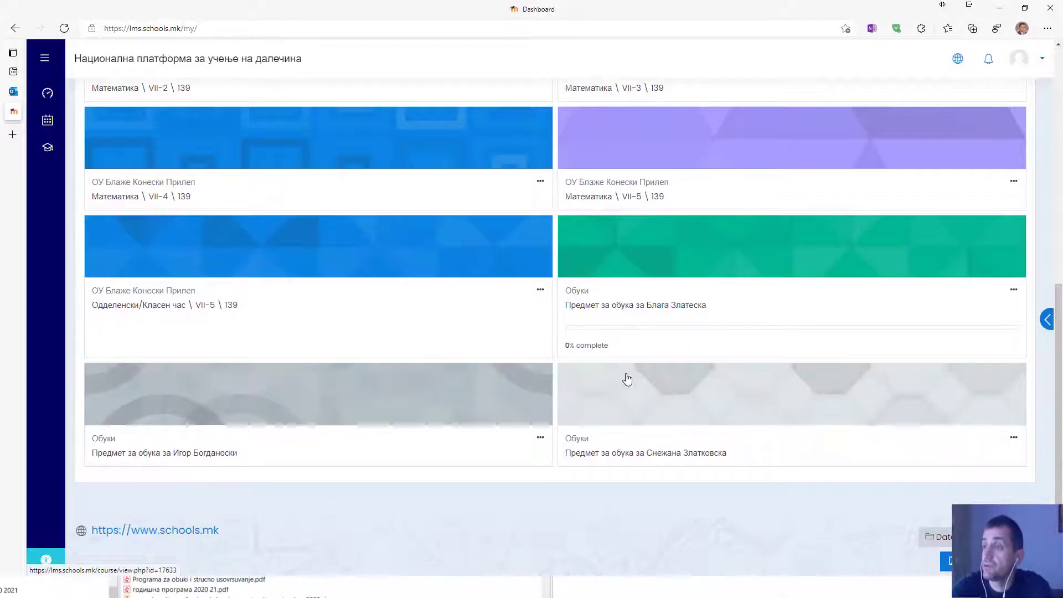
pyautogui.click(347, 252)
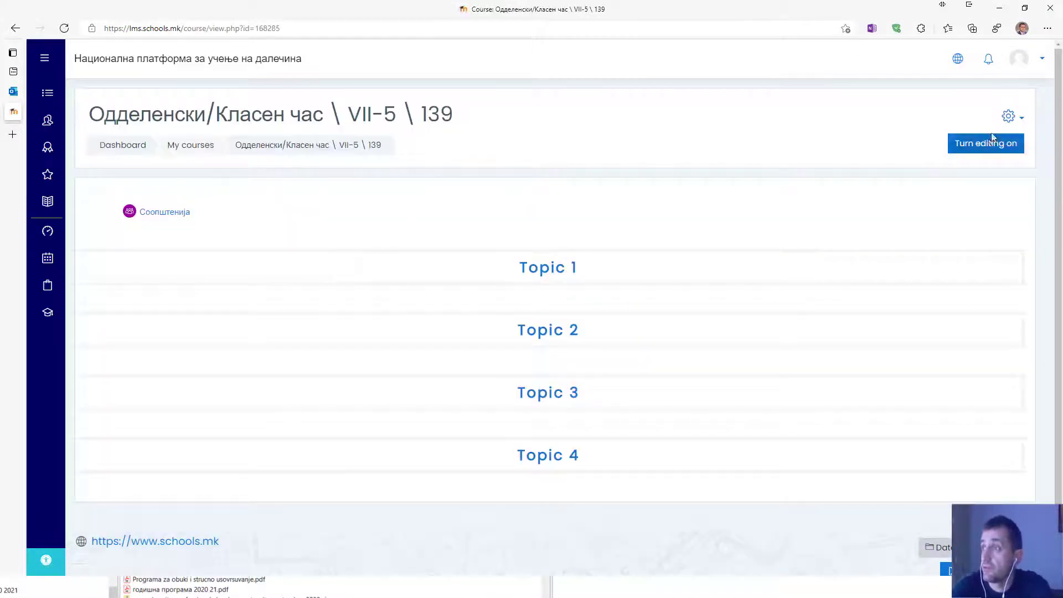
# Step: Back up the course Одделенски/Класен час \ VII-5 \ 139, keeping the default initial settings and all topics included
pyautogui.click(1019, 116)
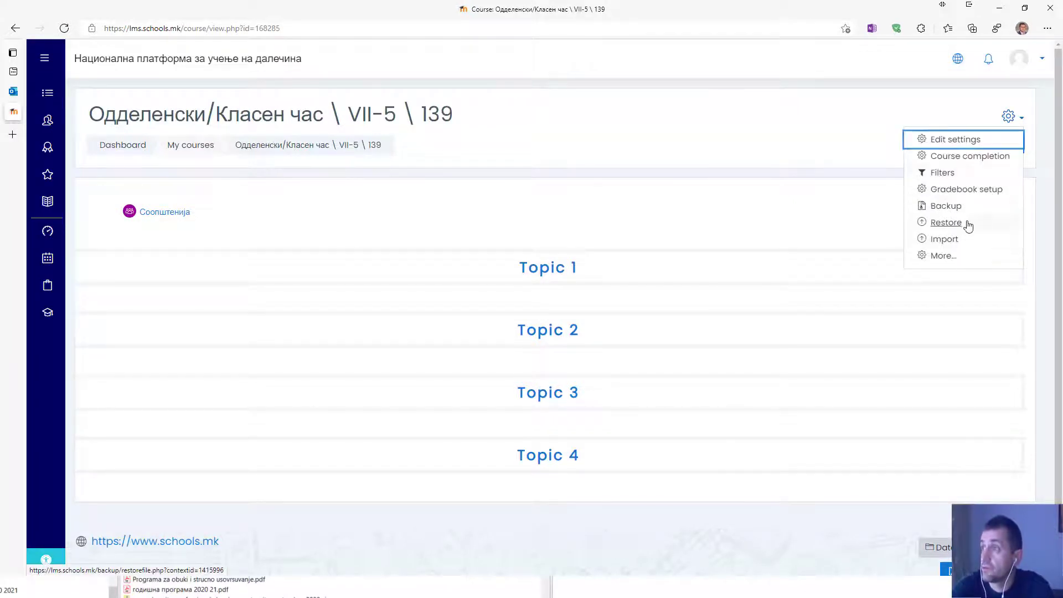
pyautogui.click(951, 207)
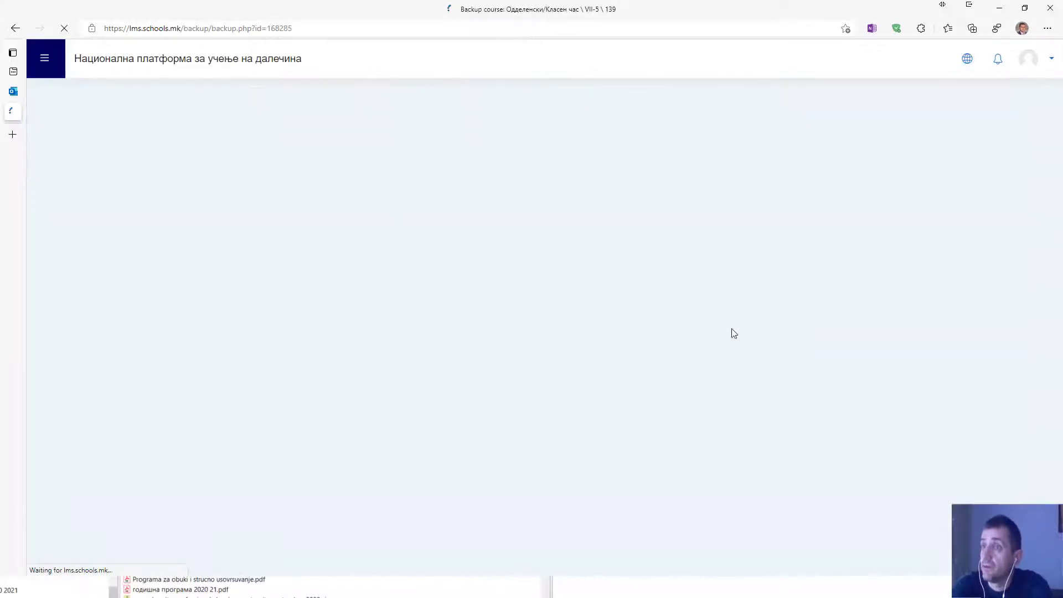
pyautogui.scroll(-5, 553, 293)
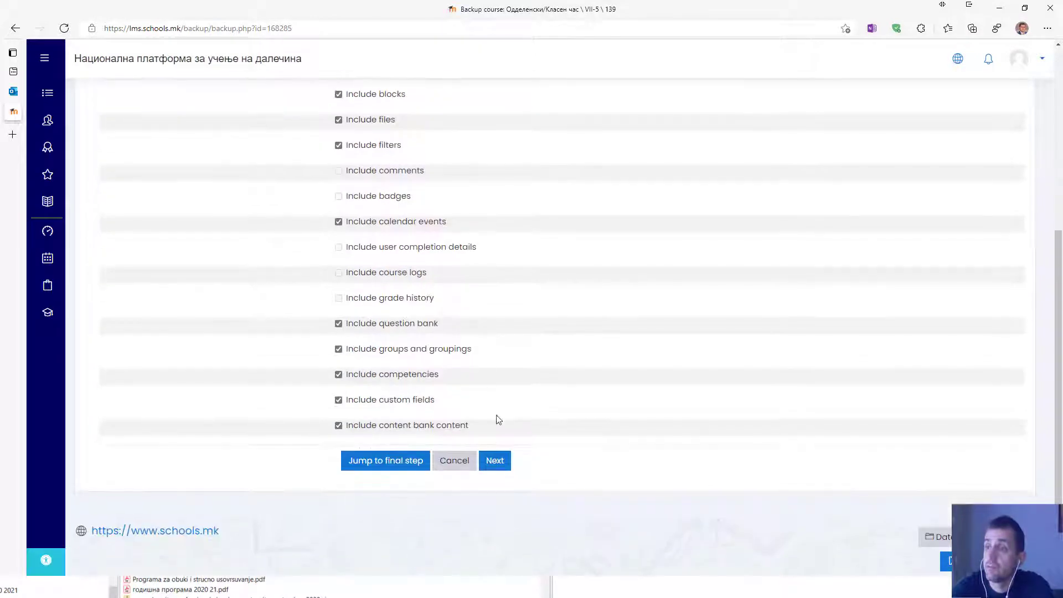
pyautogui.click(494, 460)
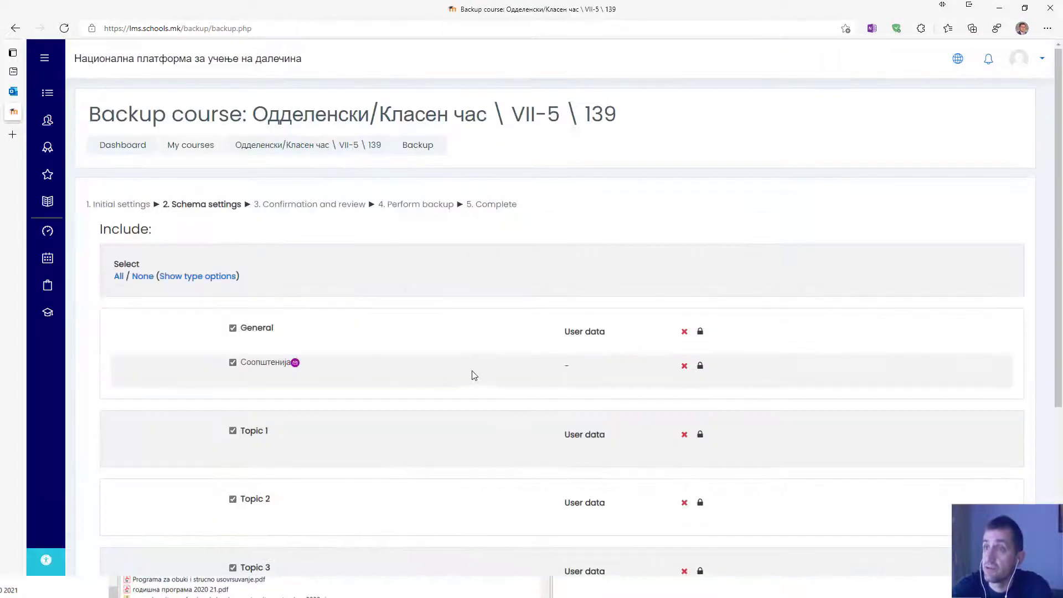
pyautogui.scroll(-5, 473, 375)
pyautogui.click(453, 460)
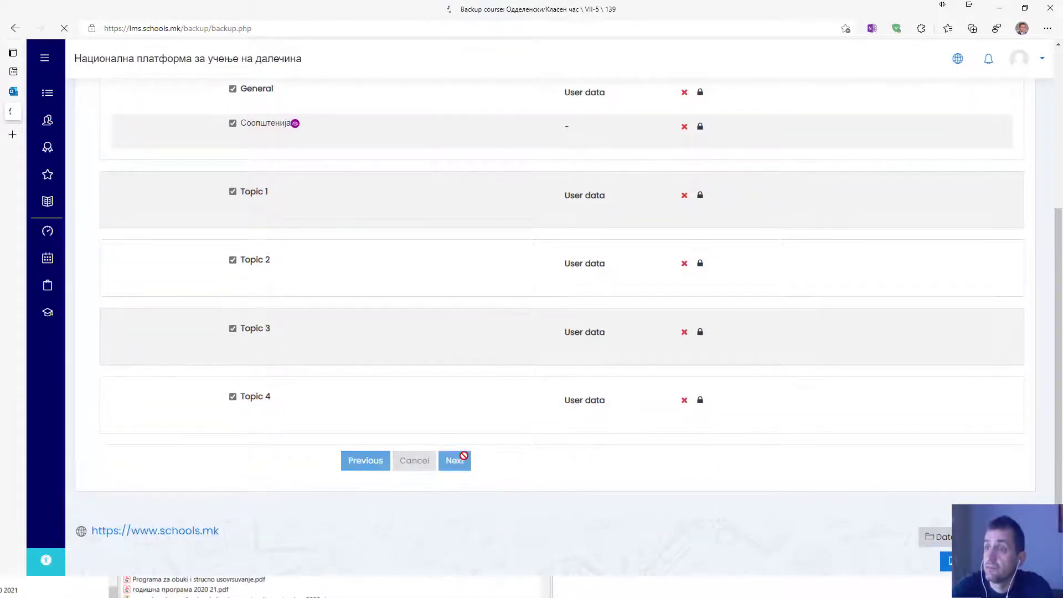
pyautogui.scroll(-10, 460, 398)
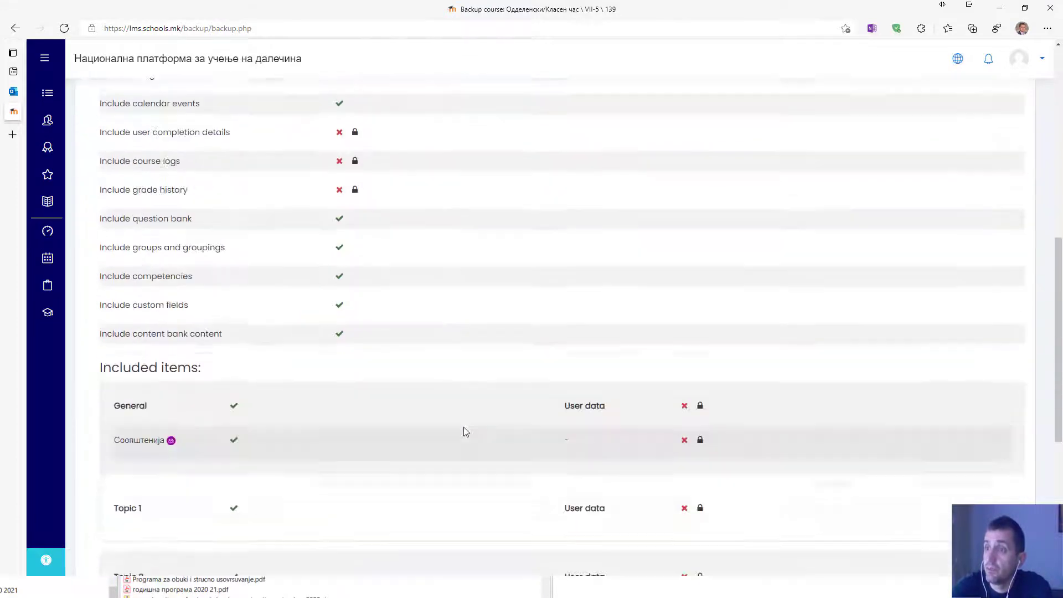
pyautogui.click(501, 448)
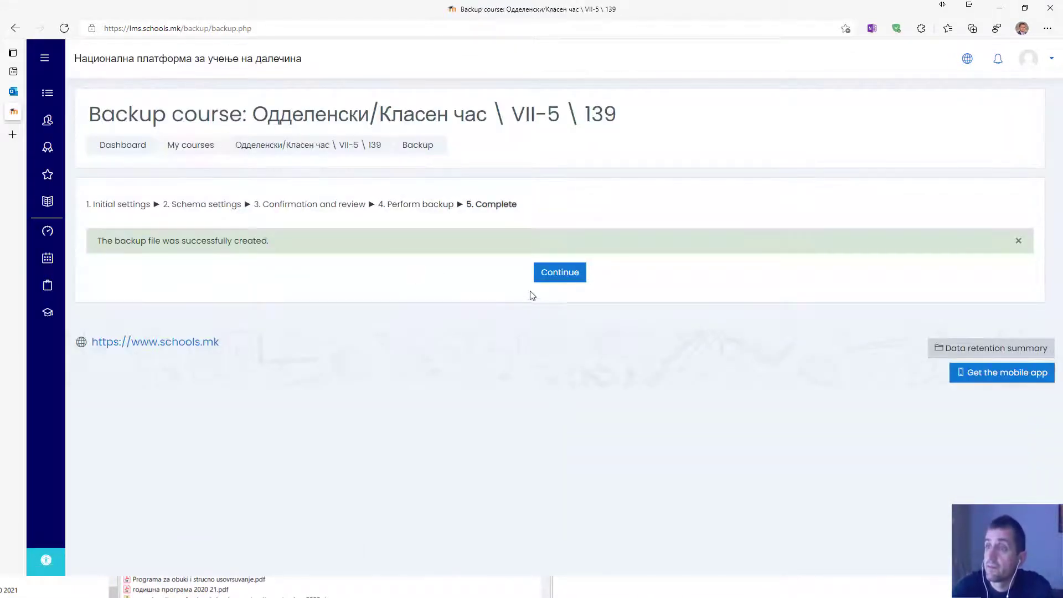
# Step: Finish the backup, download the VII-5 .mbz file from the user private backup area and show it in its download folder
pyautogui.click(558, 274)
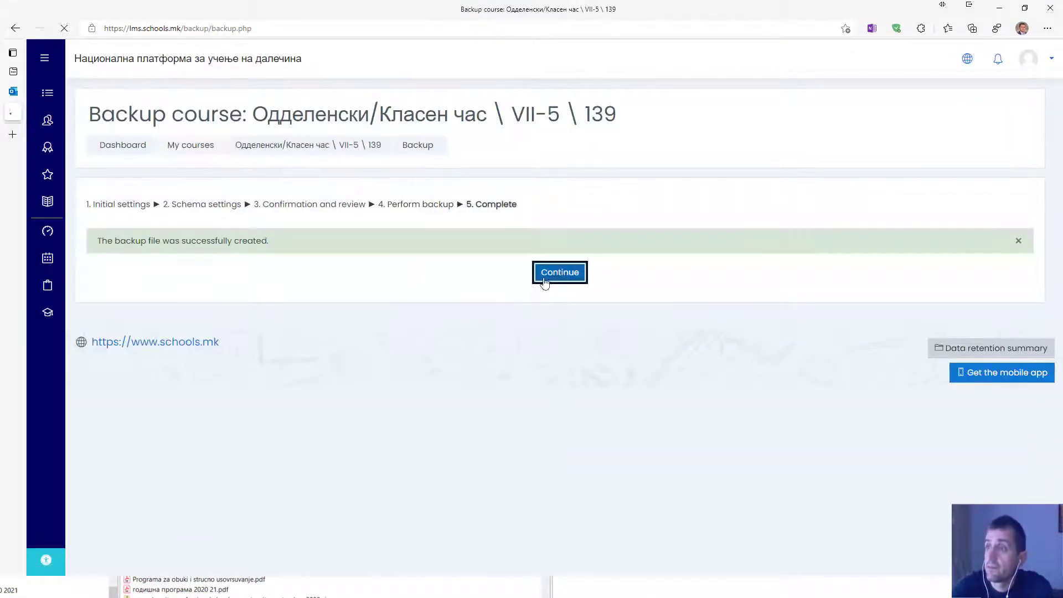
pyautogui.scroll(-3, 221, 335)
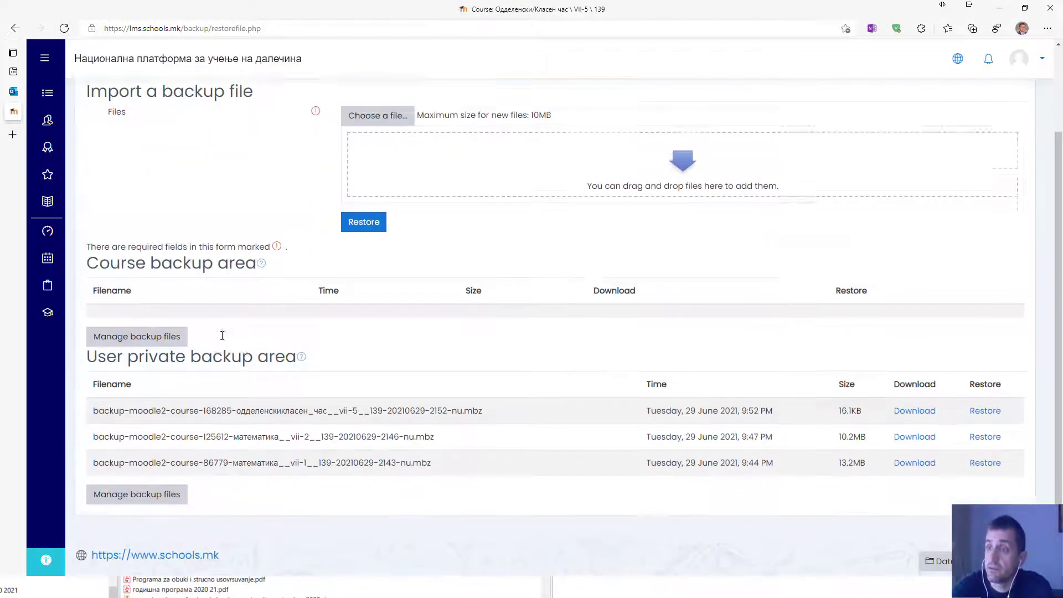
pyautogui.scroll(1, 320, 358)
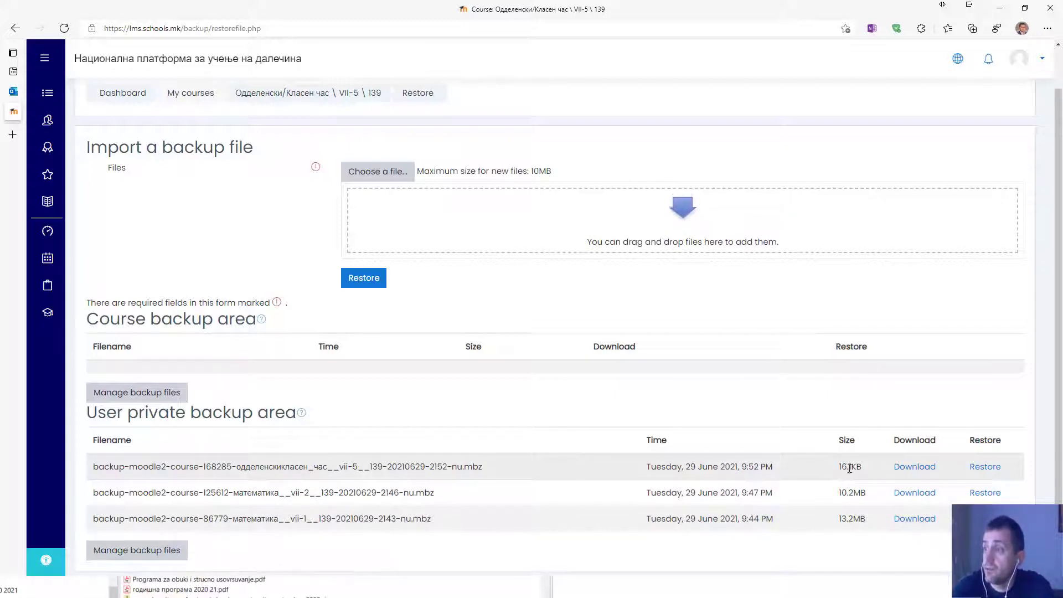
pyautogui.click(913, 467)
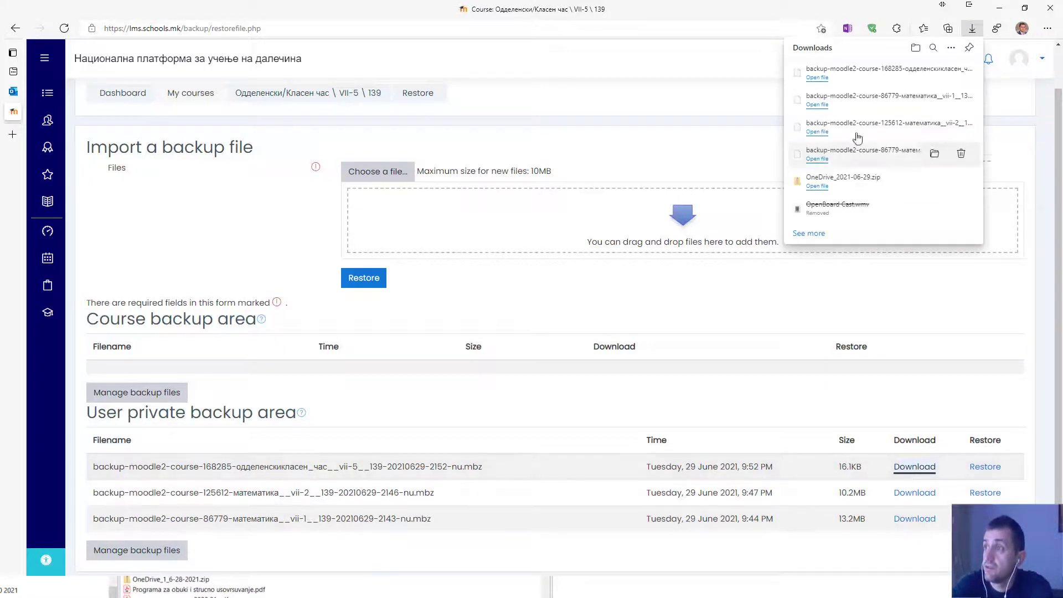
pyautogui.click(934, 73)
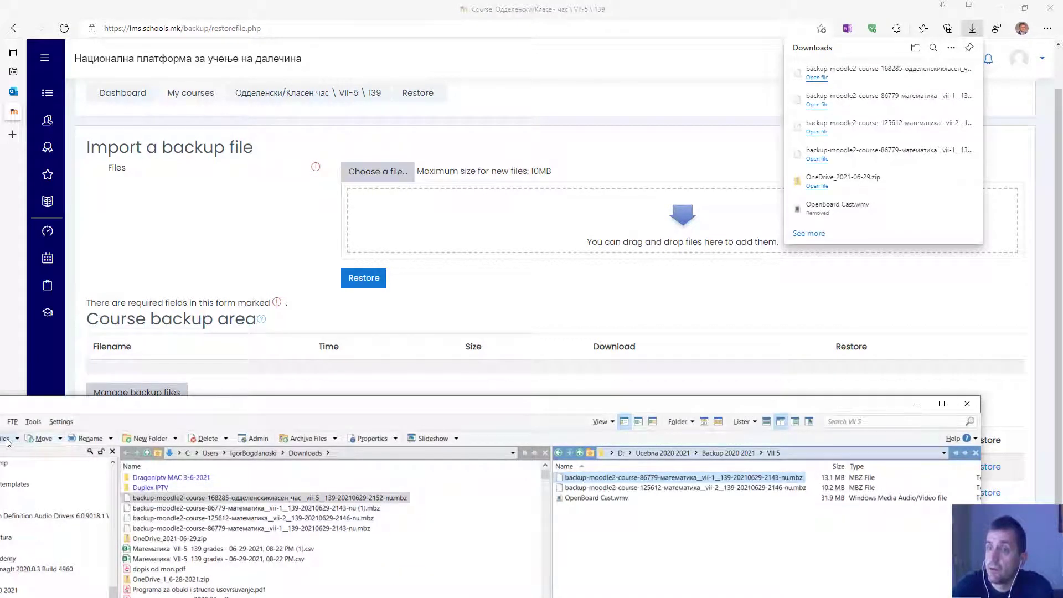
pyautogui.moveTo(121, 403); pyautogui.dragTo(207, 371)
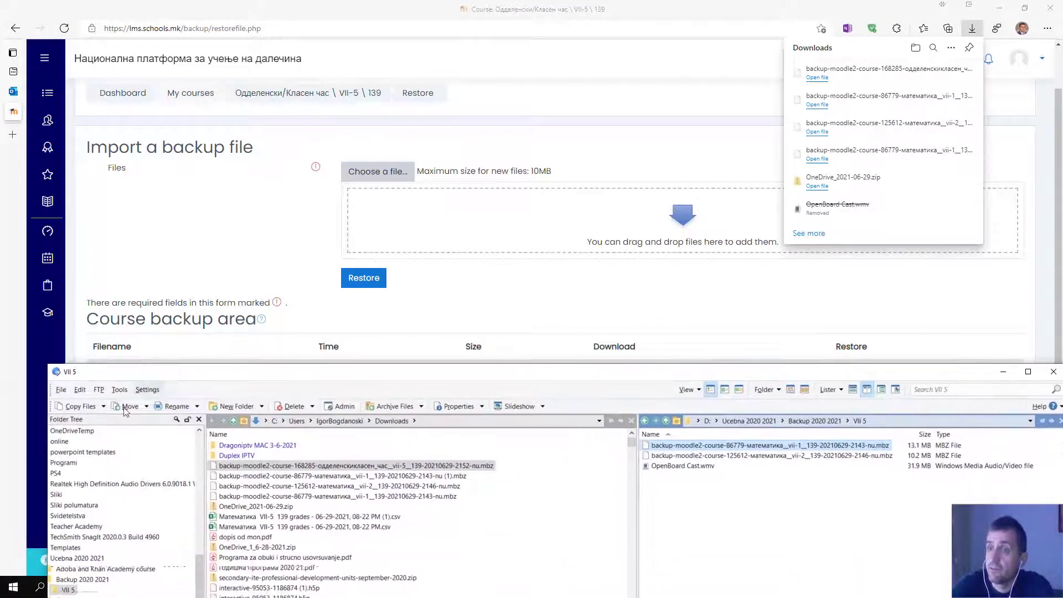
pyautogui.click(78, 407)
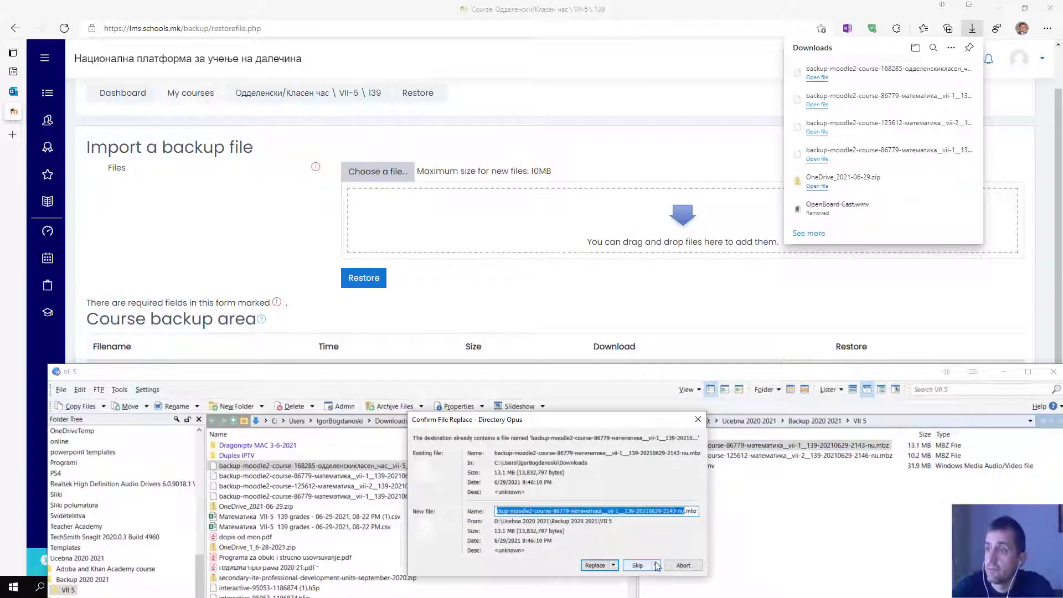
pyautogui.click(685, 565)
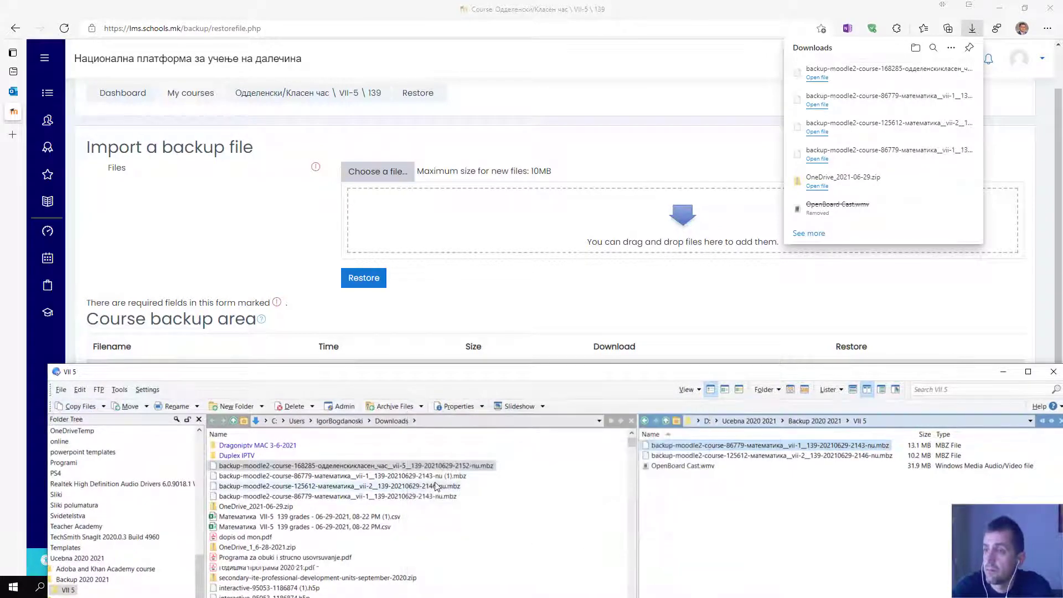
pyautogui.click(131, 406)
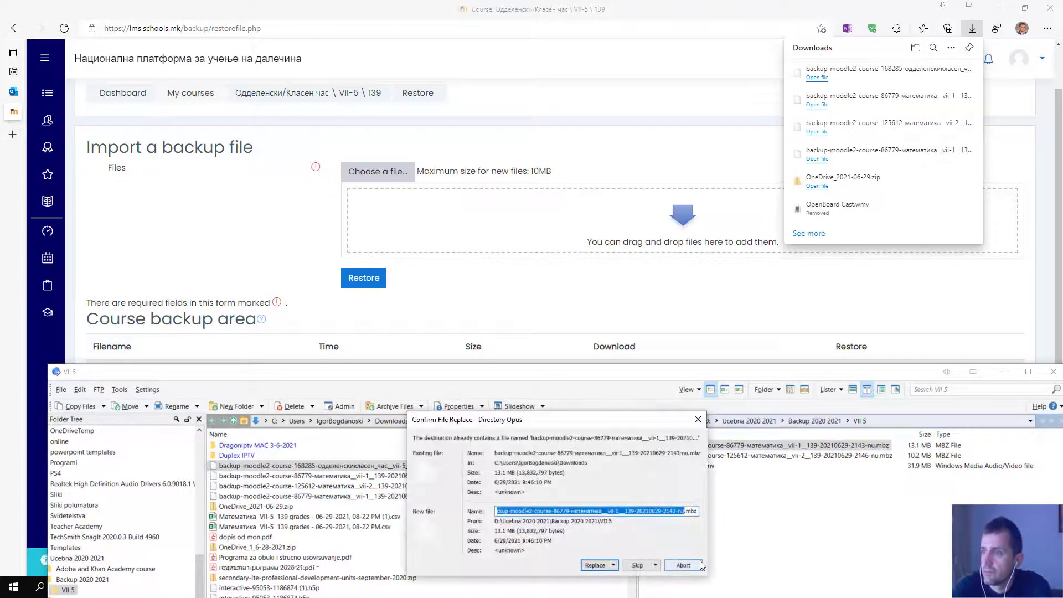
pyautogui.click(637, 565)
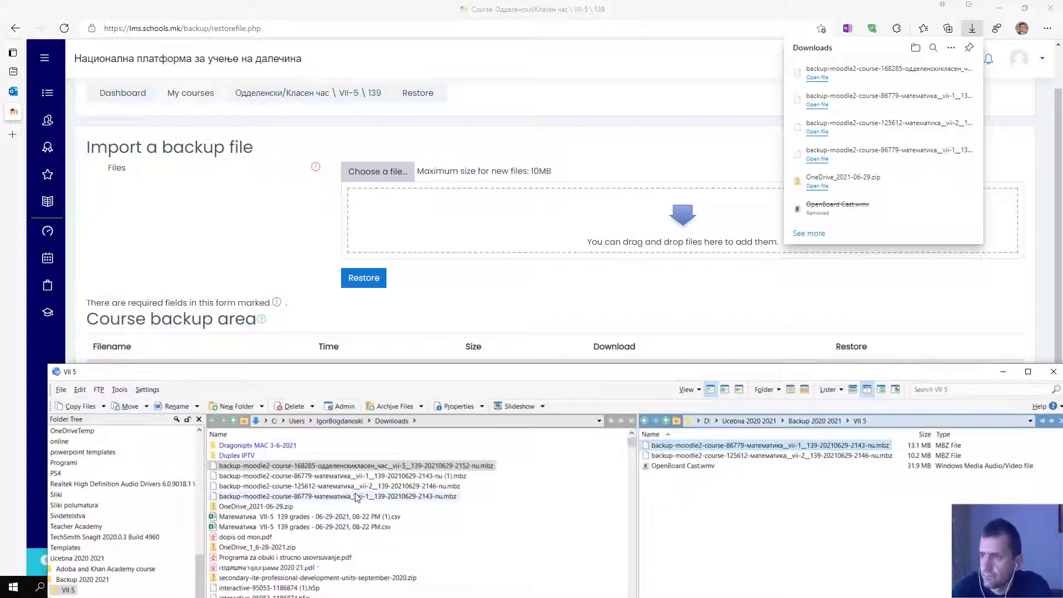
pyautogui.moveTo(877, 86)
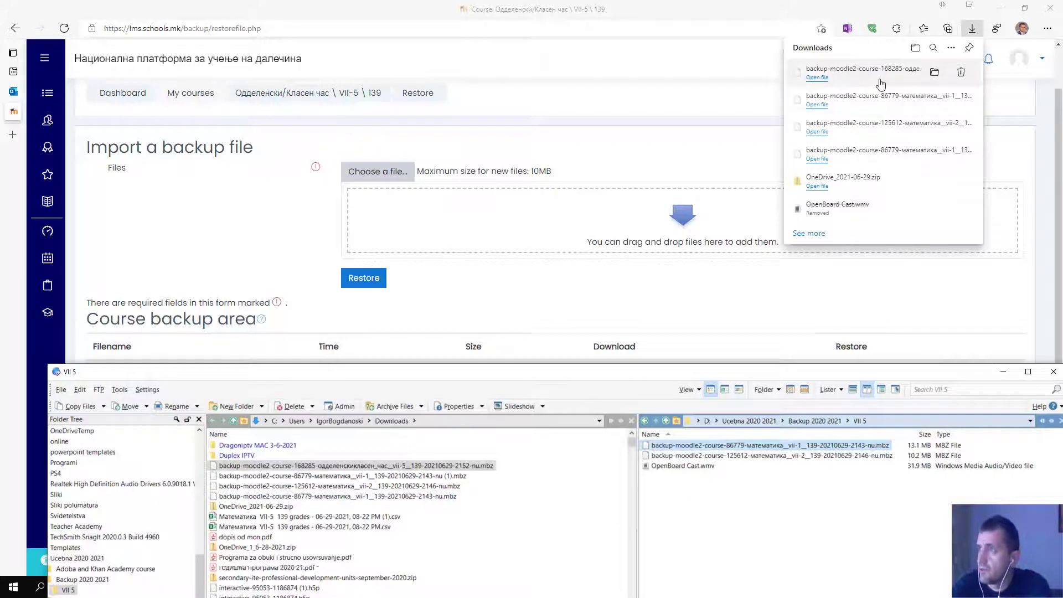
pyautogui.click(839, 500)
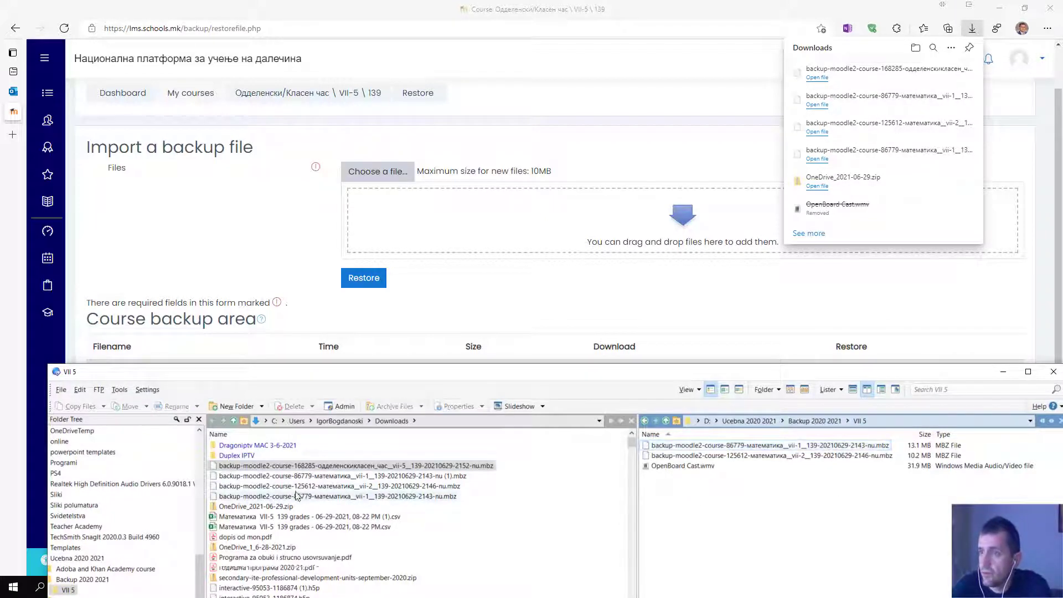
# Step: Copy the downloaded VII-5 .mbz backup into the VII 5 folder and add it to the Import a backup file upload area
pyautogui.click(295, 467)
pyautogui.click(74, 410)
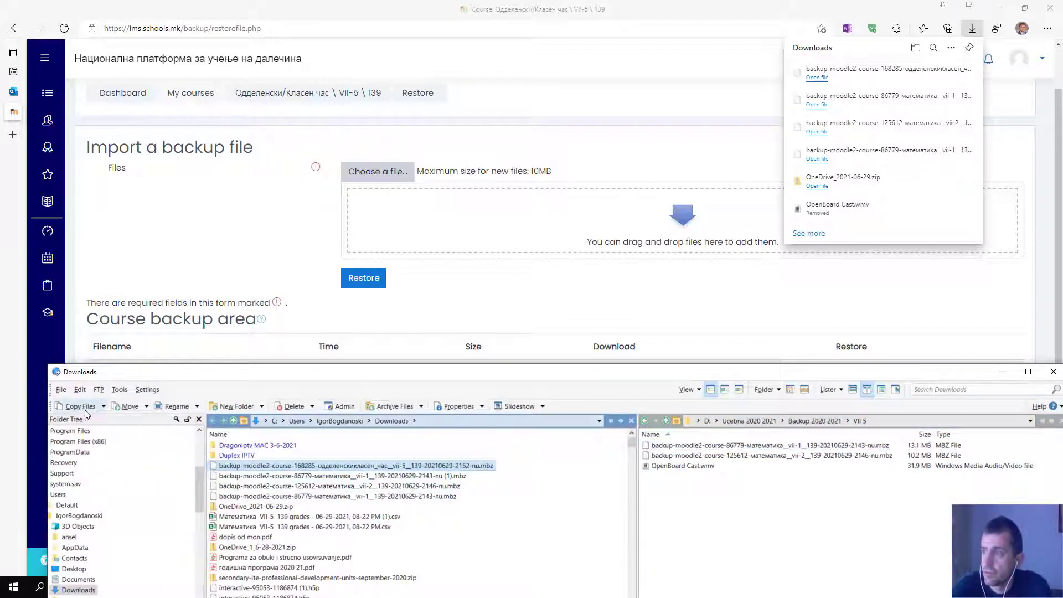
pyautogui.moveTo(719, 465); pyautogui.dragTo(564, 238)
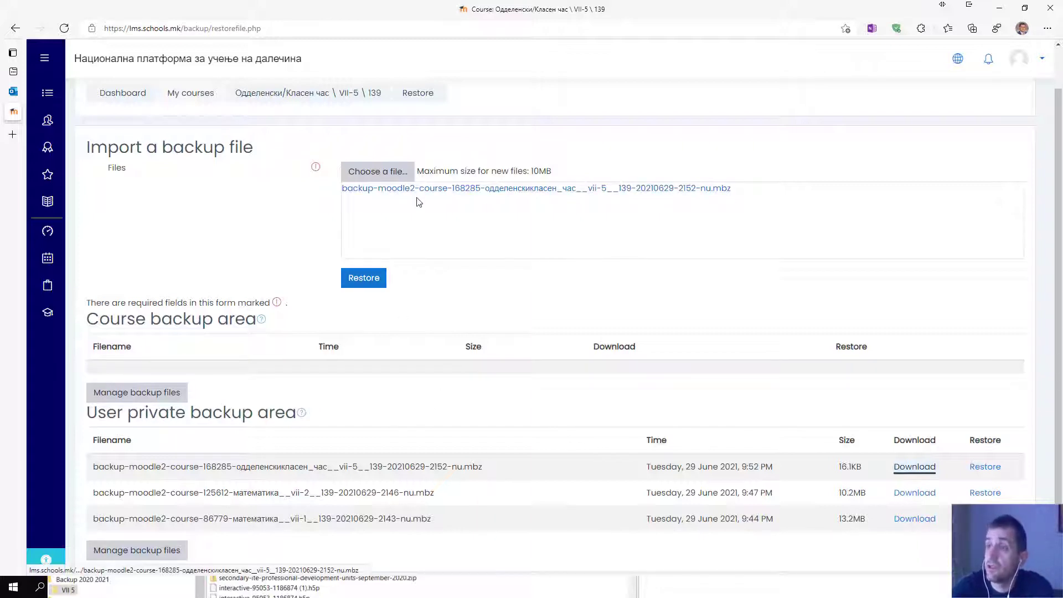
# Step: Start restoring the uploaded VII-5 backup, review its backup settings and course details, and continue to the destination stage
pyautogui.click(367, 277)
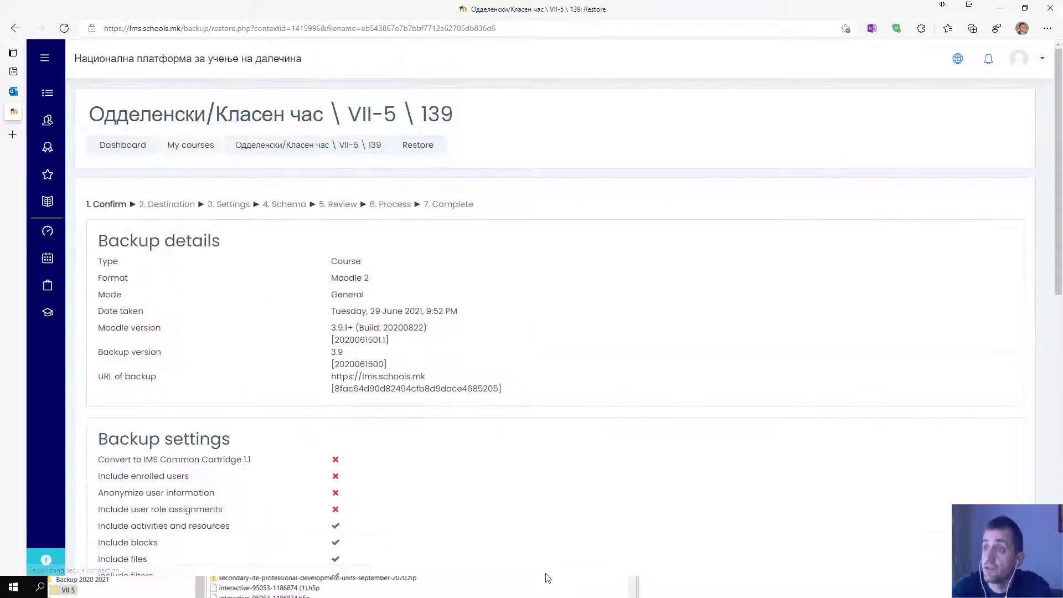
pyautogui.scroll(-7, 207, 281)
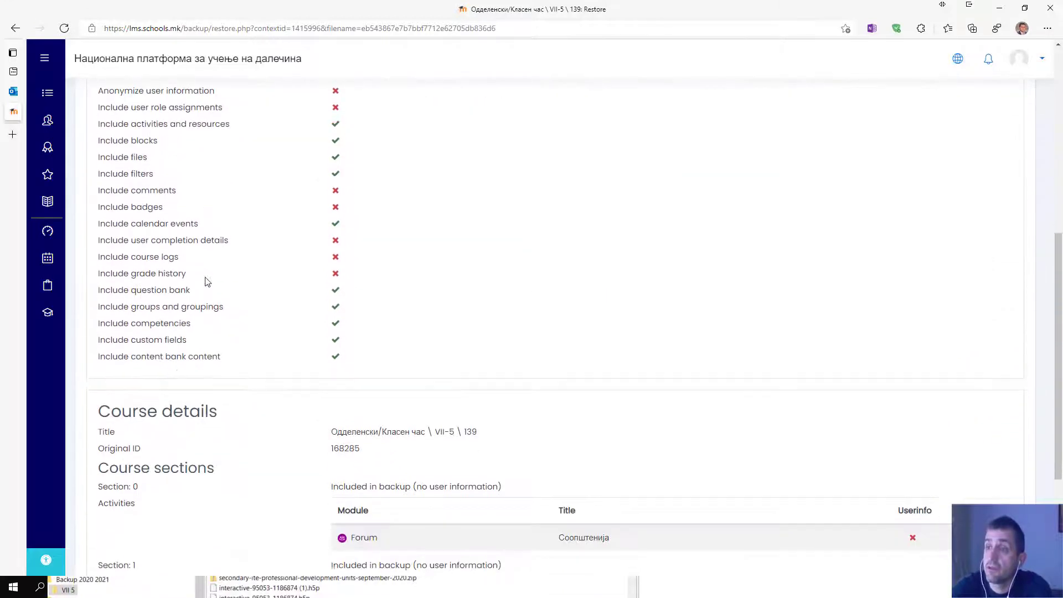
pyautogui.scroll(3, 207, 280)
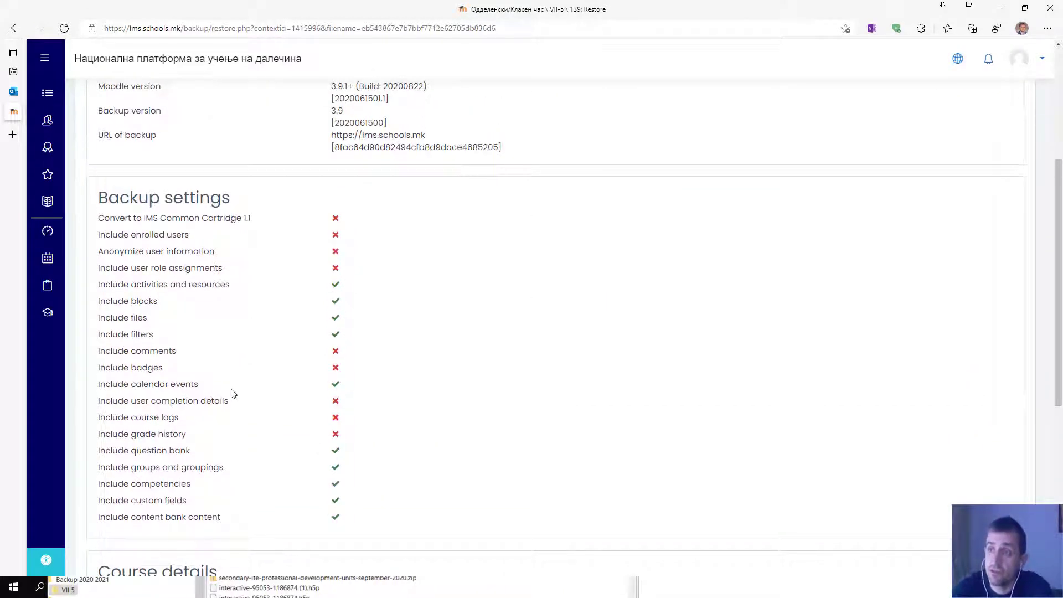
pyautogui.scroll(-4, 232, 393)
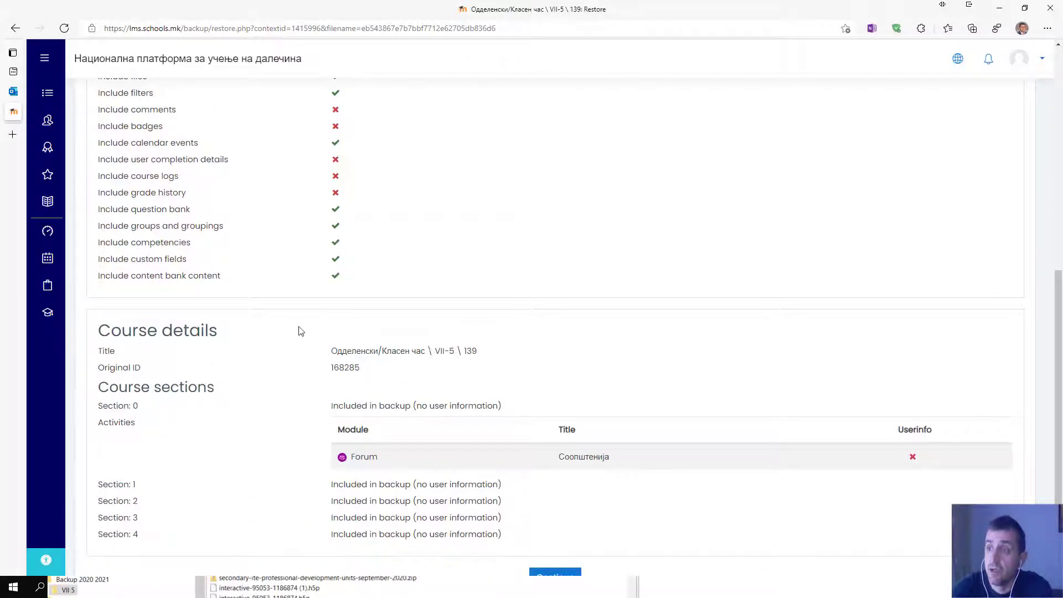
pyautogui.scroll(-2, 274, 334)
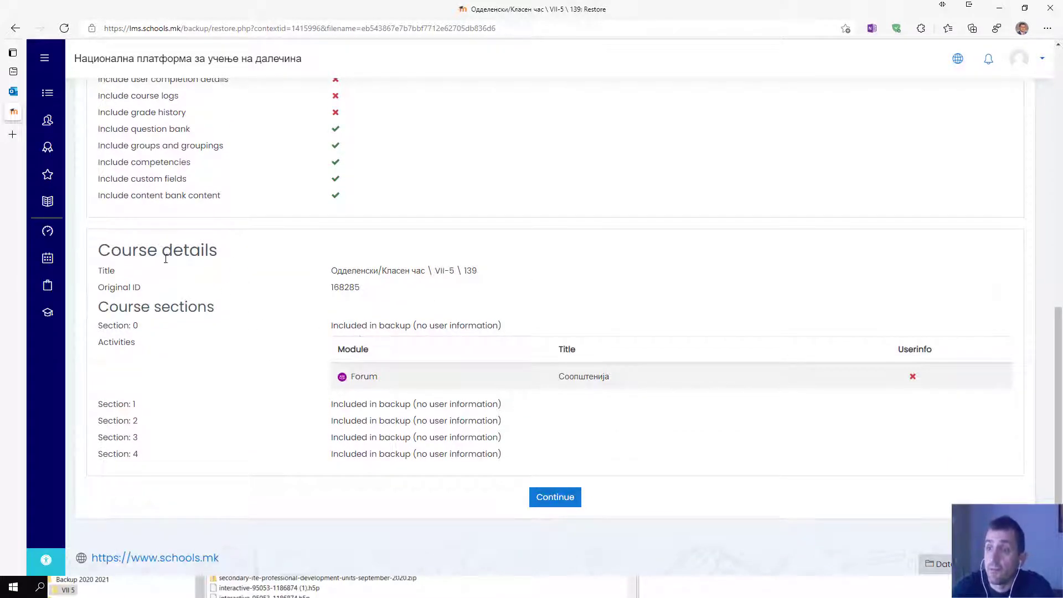
pyautogui.scroll(-1, 377, 272)
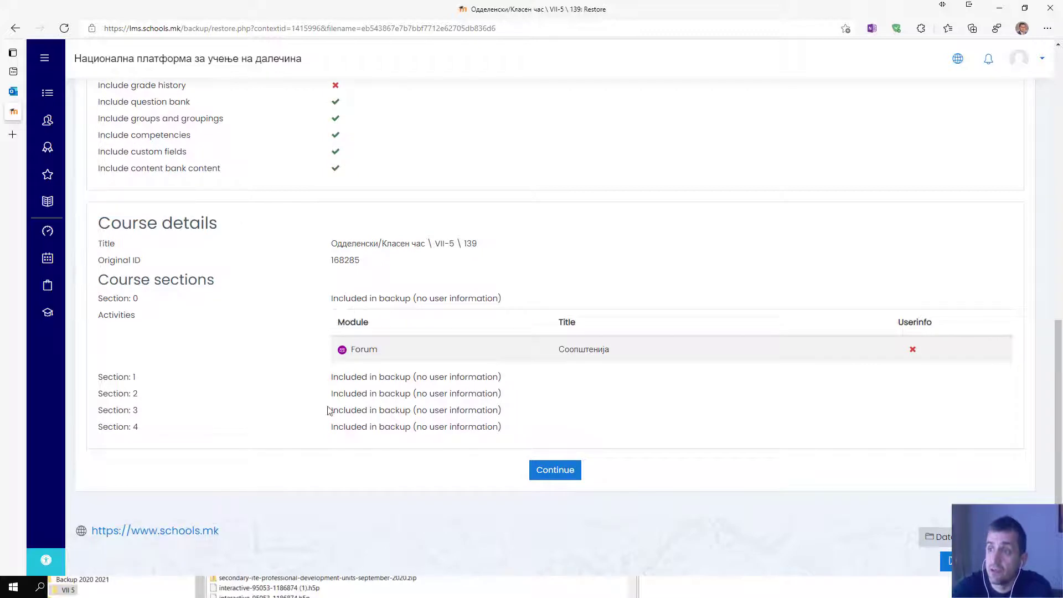
pyautogui.click(556, 475)
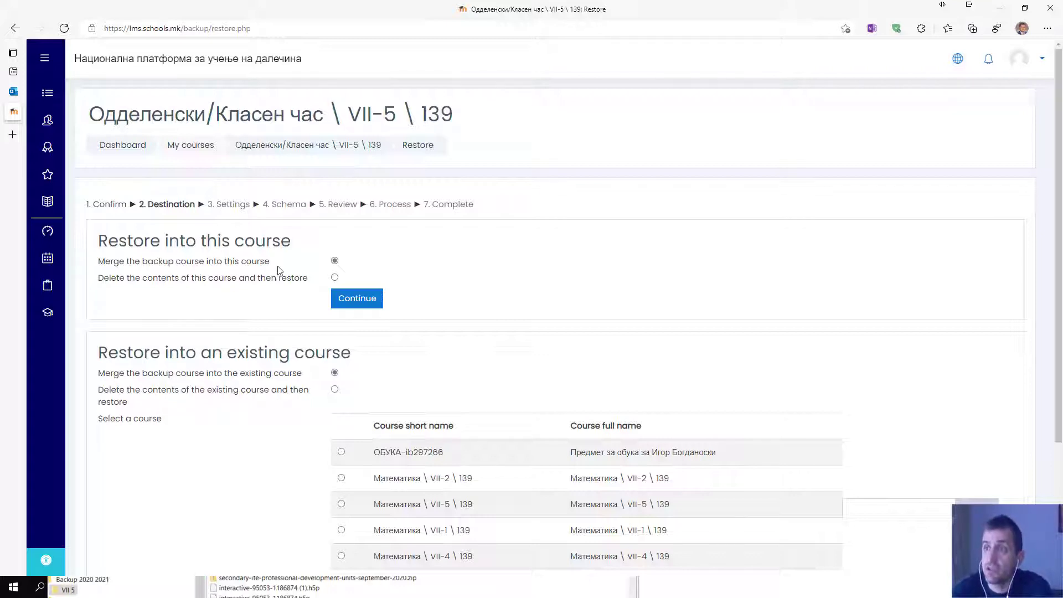
# Step: Explore restoring into an existing course with the merge option, trying Математика \ VII-2 \ 139 and the training course as targets
pyautogui.scroll(-2, 260, 294)
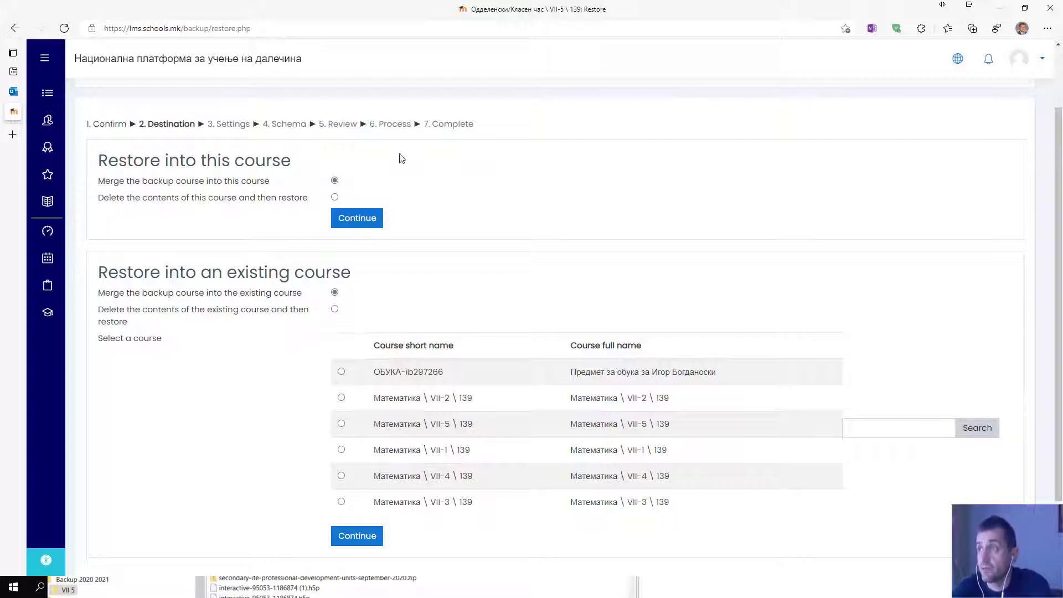
pyautogui.click(341, 397)
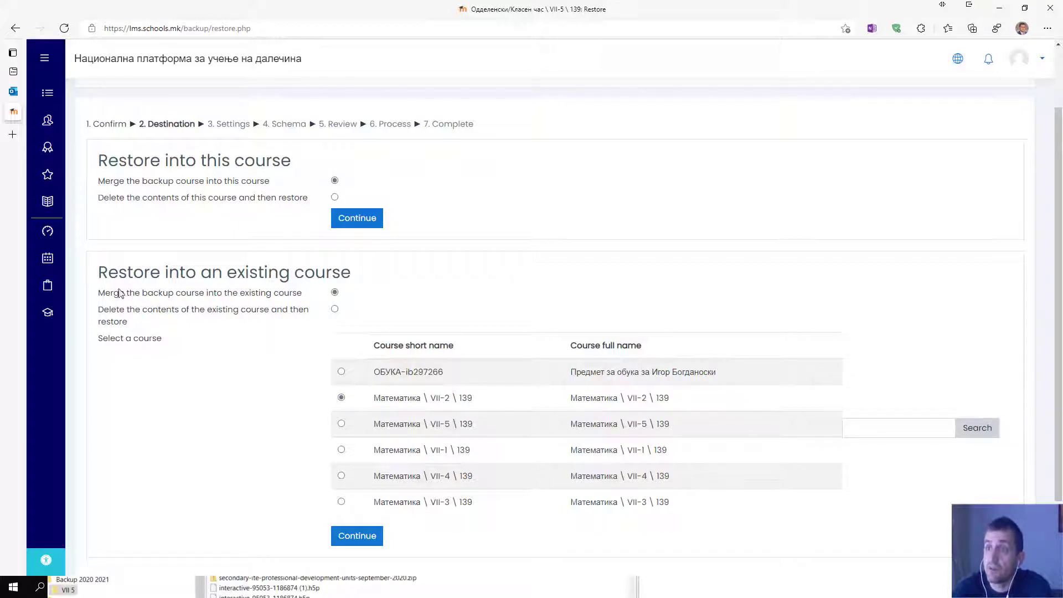
pyautogui.moveTo(95, 296); pyautogui.dragTo(280, 301)
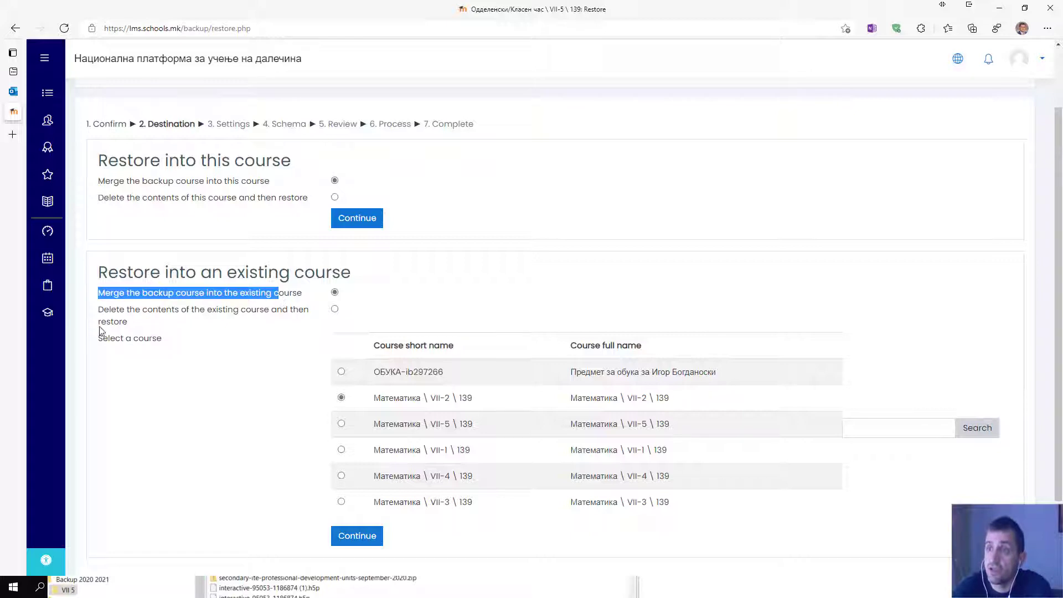
pyautogui.scroll(-2, 313, 419)
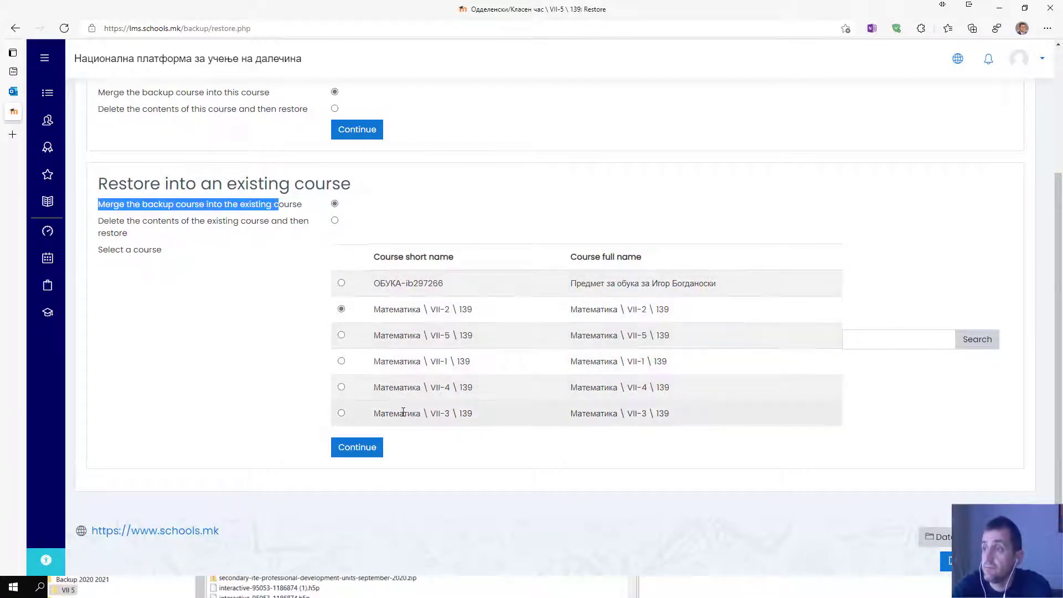
pyautogui.scroll(3, 252, 183)
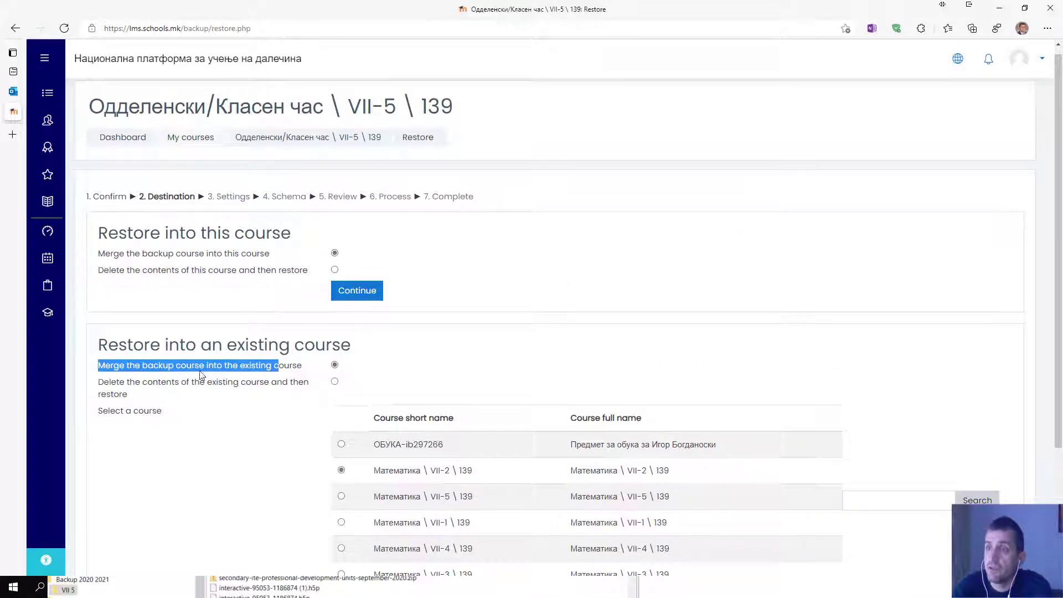
pyautogui.click(341, 444)
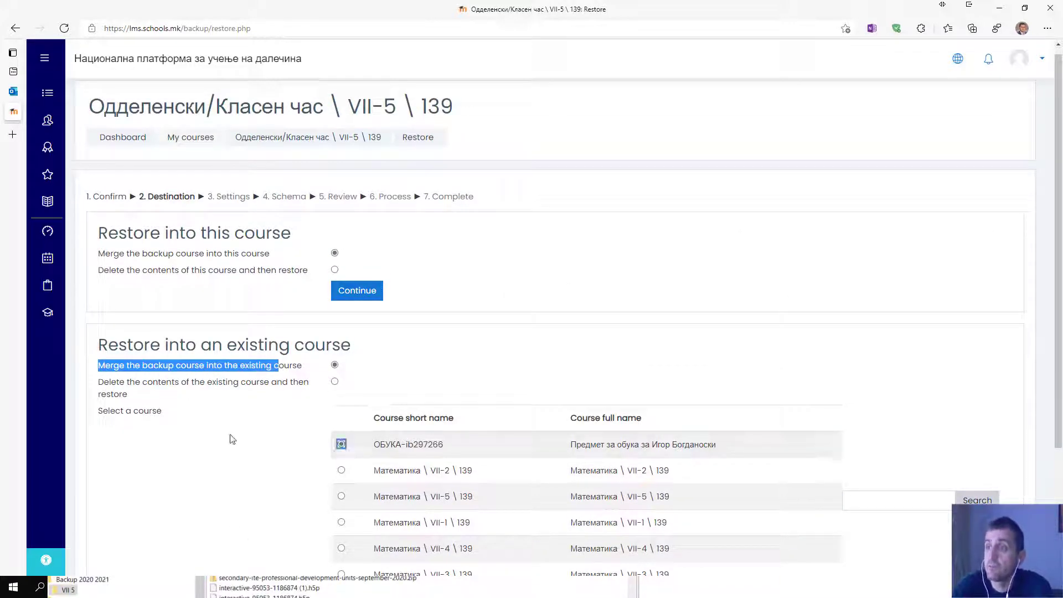
pyautogui.scroll(-3, 360, 431)
pyautogui.scroll(3, 329, 321)
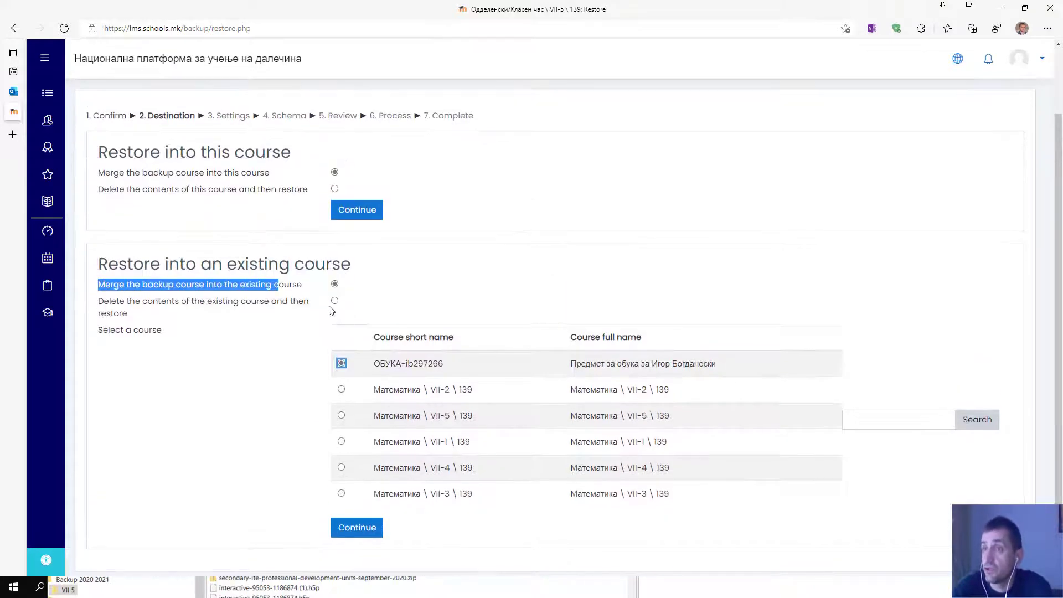
pyautogui.scroll(-3, 317, 284)
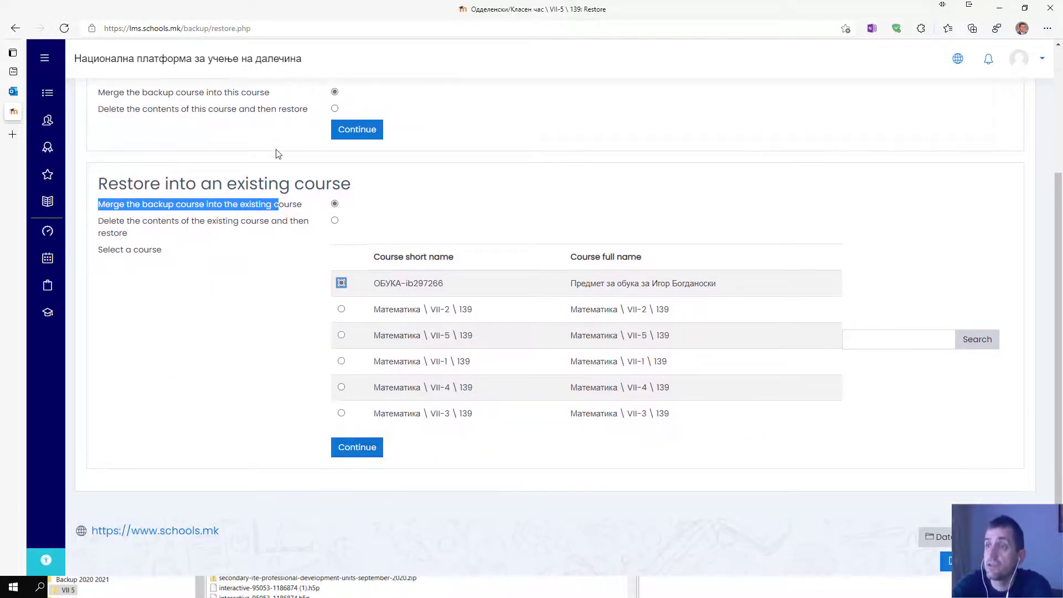
pyautogui.scroll(3, 255, 231)
pyautogui.scroll(-3, 339, 321)
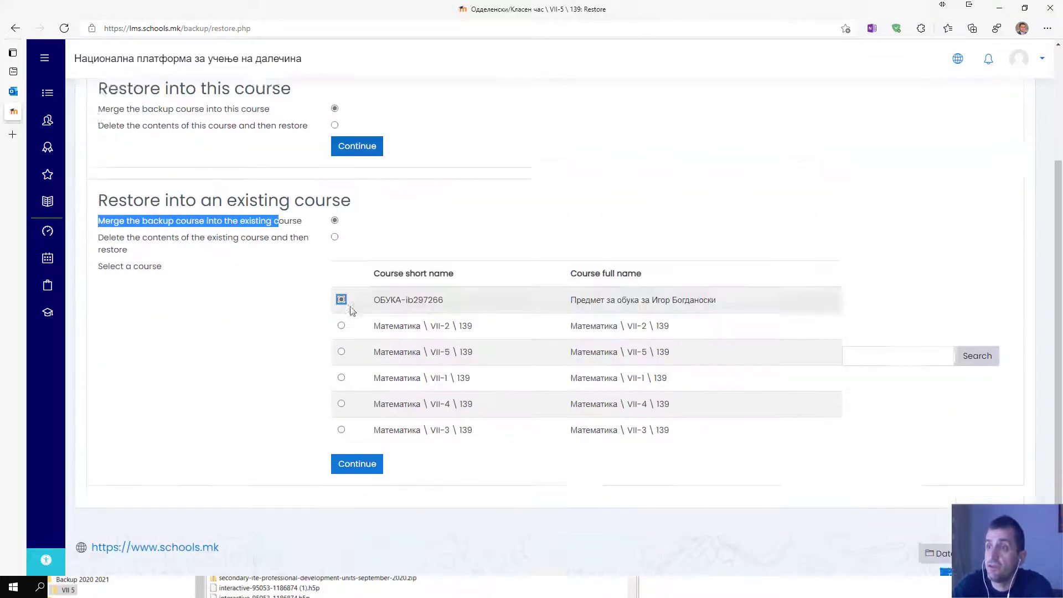
# Step: Choose to merge the backup into the current course and accept the default restore settings
pyautogui.click(357, 132)
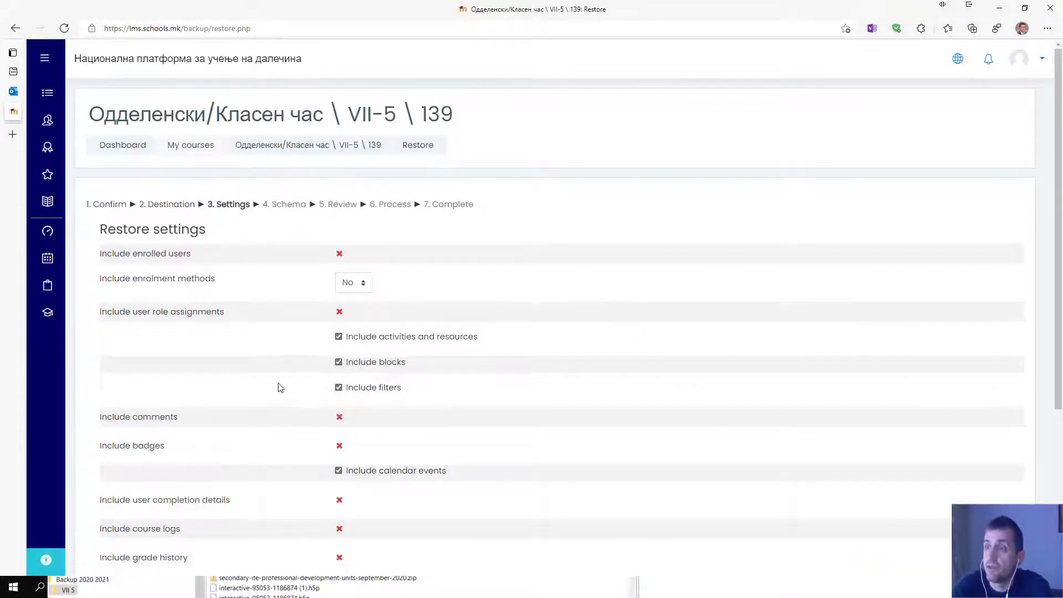
pyautogui.scroll(-5, 280, 388)
pyautogui.scroll(4, 324, 332)
pyautogui.scroll(-5, 301, 291)
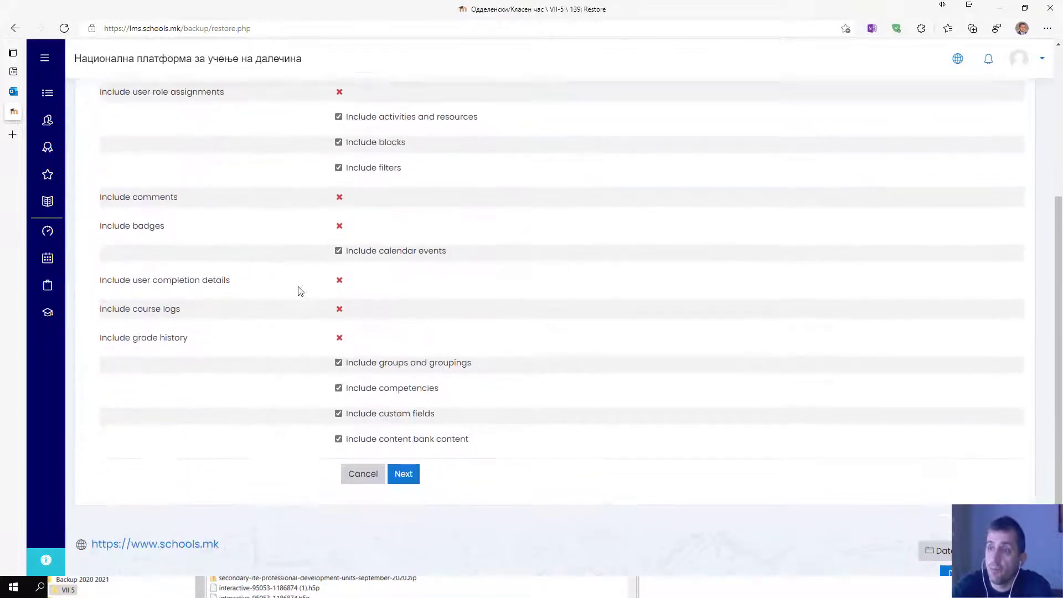
pyautogui.click(403, 465)
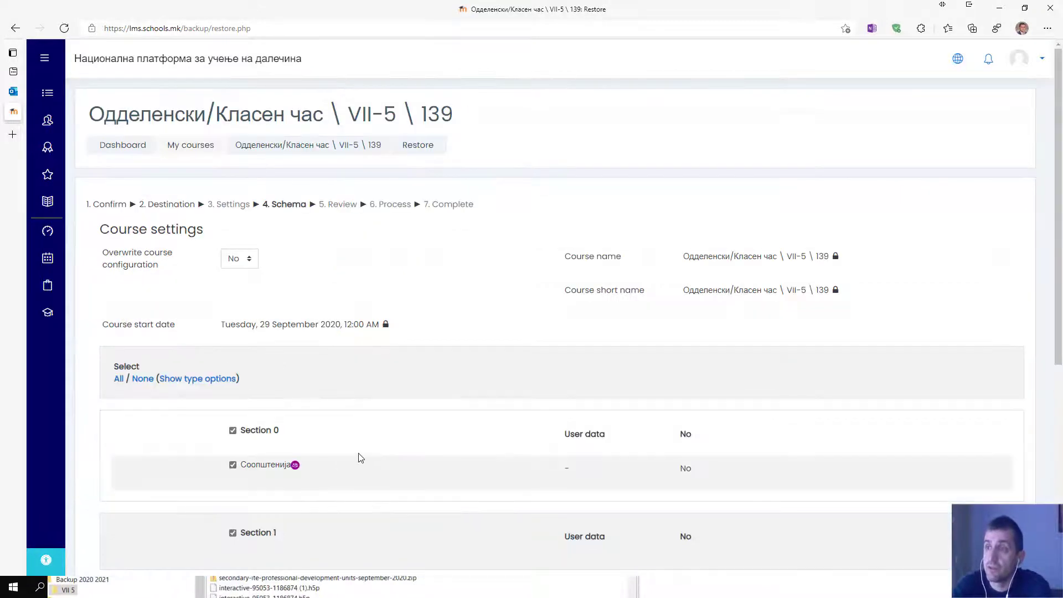
# Step: Keep Sections 0 to 4 included and course configuration overwriting off in the restore schema, and go through the restore review
pyautogui.scroll(-6, 332, 432)
pyautogui.click(463, 460)
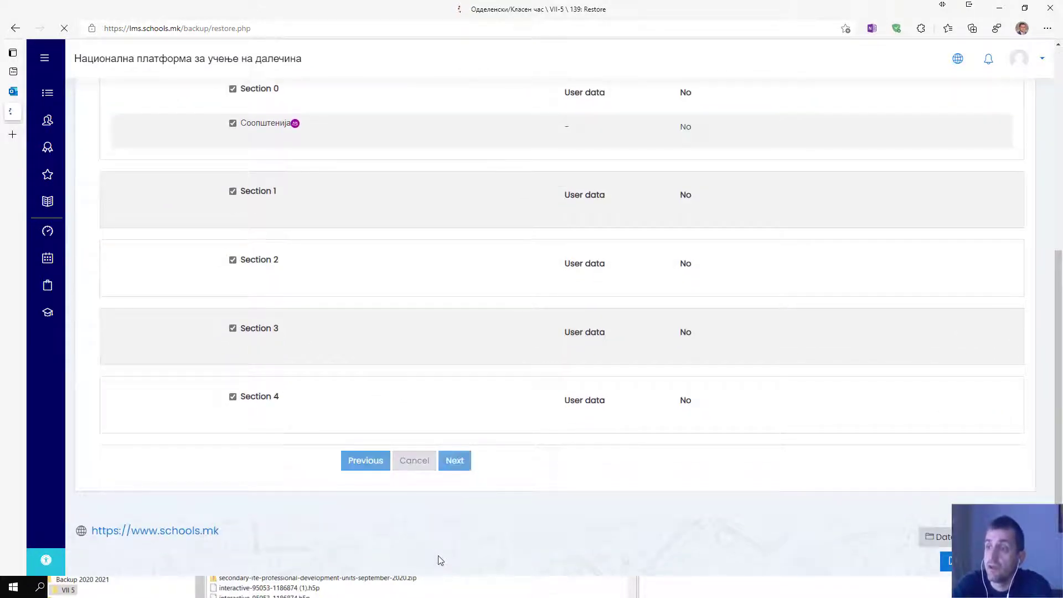
pyautogui.scroll(-5, 420, 503)
pyautogui.scroll(-6, 403, 481)
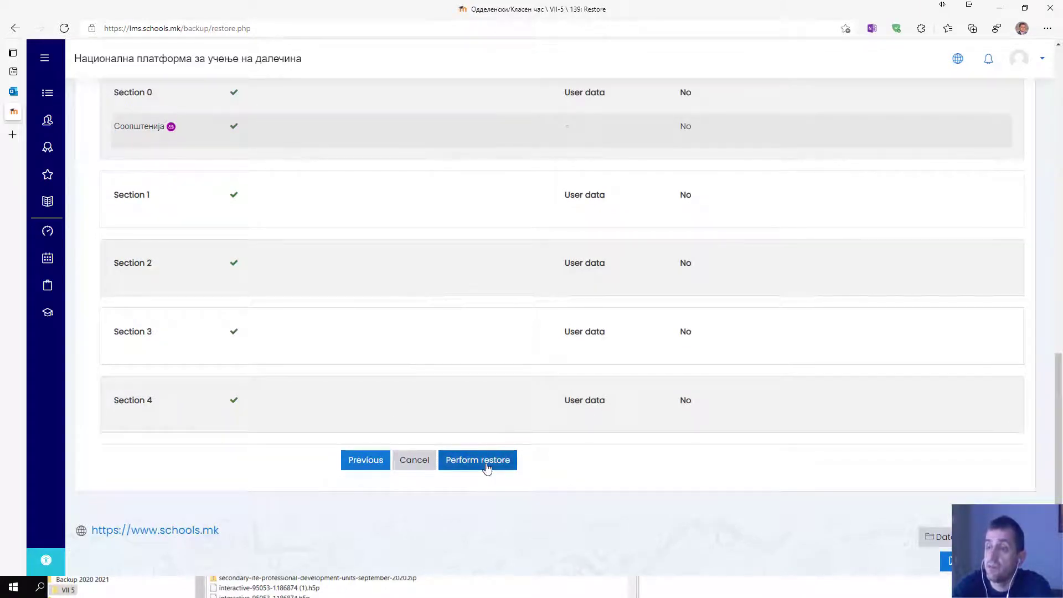
# Step: Go back from the restore review to the restore settings, open the prompt for cancelling the restore, and dismiss it
pyautogui.click(352, 465)
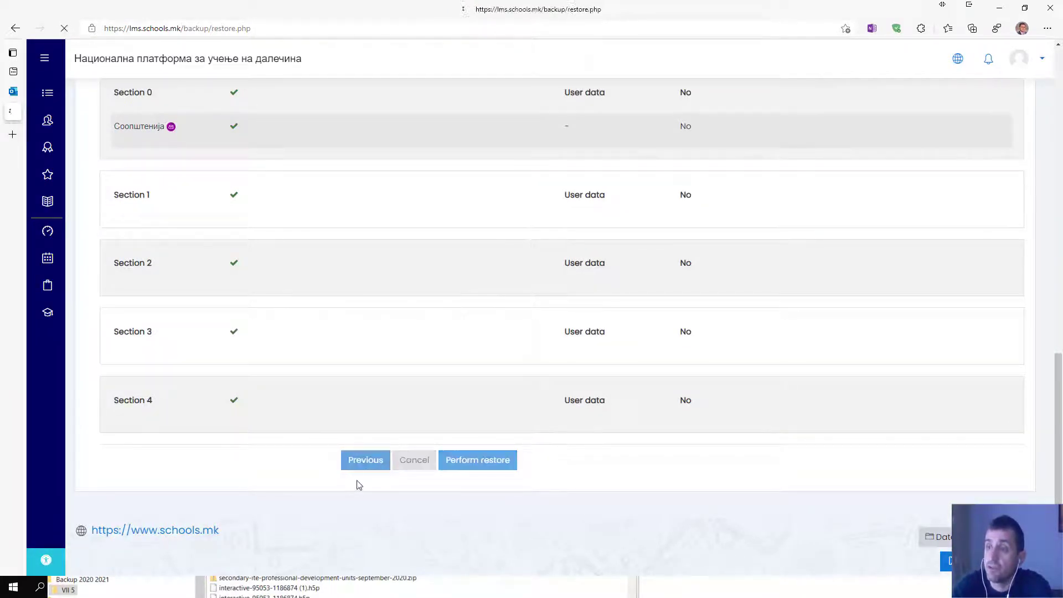
pyautogui.scroll(-6, 360, 480)
pyautogui.click(362, 462)
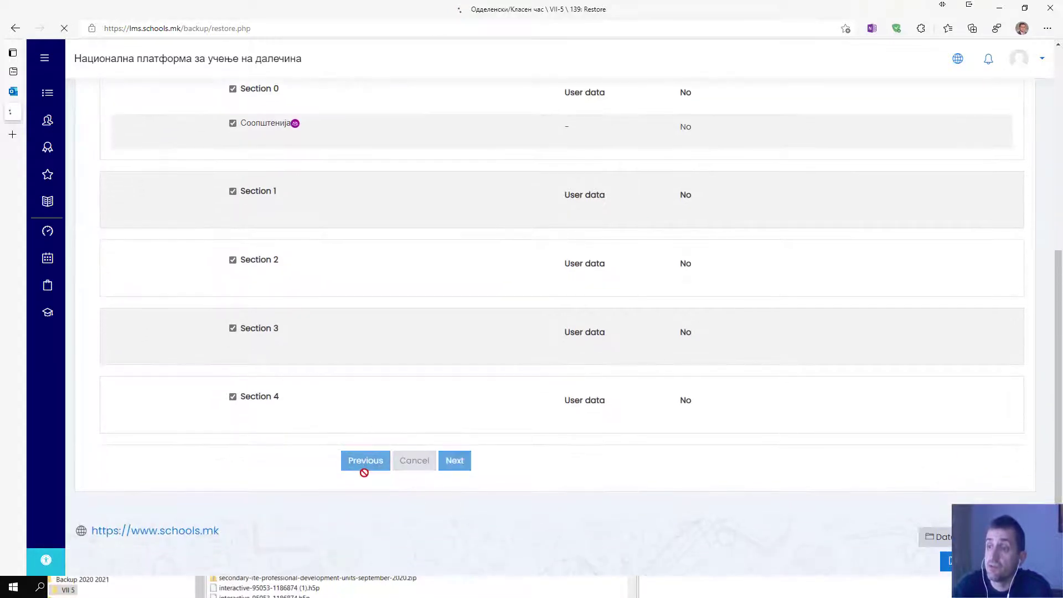
pyautogui.scroll(-4, 332, 442)
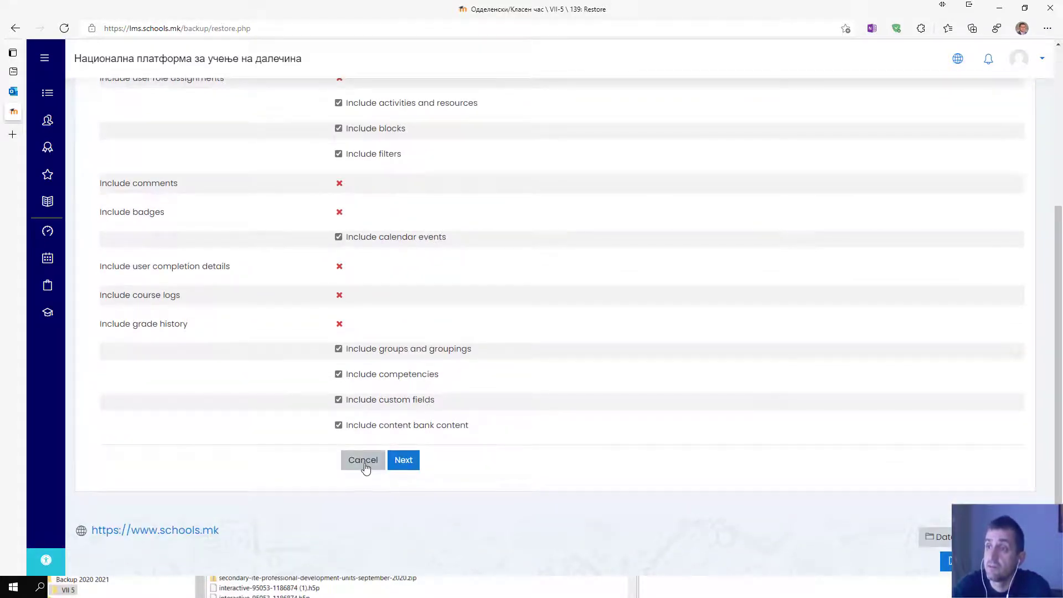
pyautogui.scroll(1, 332, 432)
pyautogui.scroll(3, 299, 376)
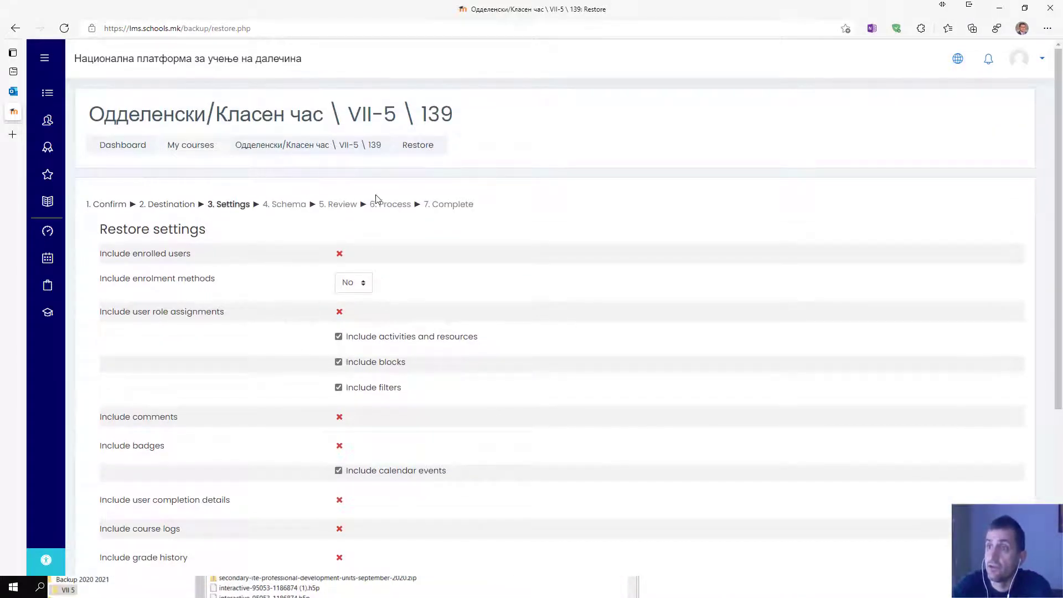
pyautogui.scroll(-4, 354, 556)
pyautogui.click(362, 460)
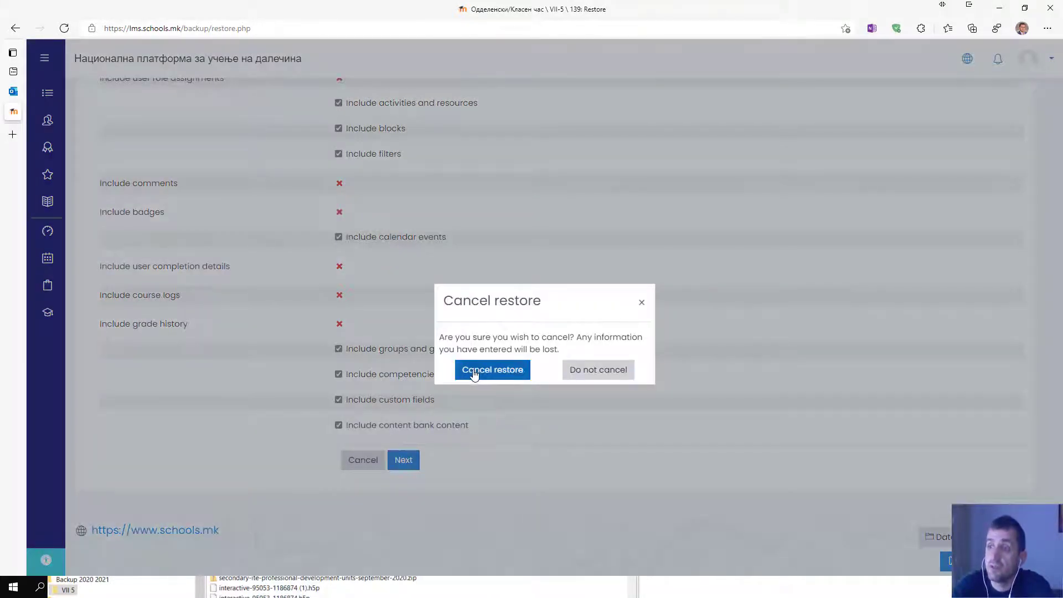
pyautogui.click(581, 379)
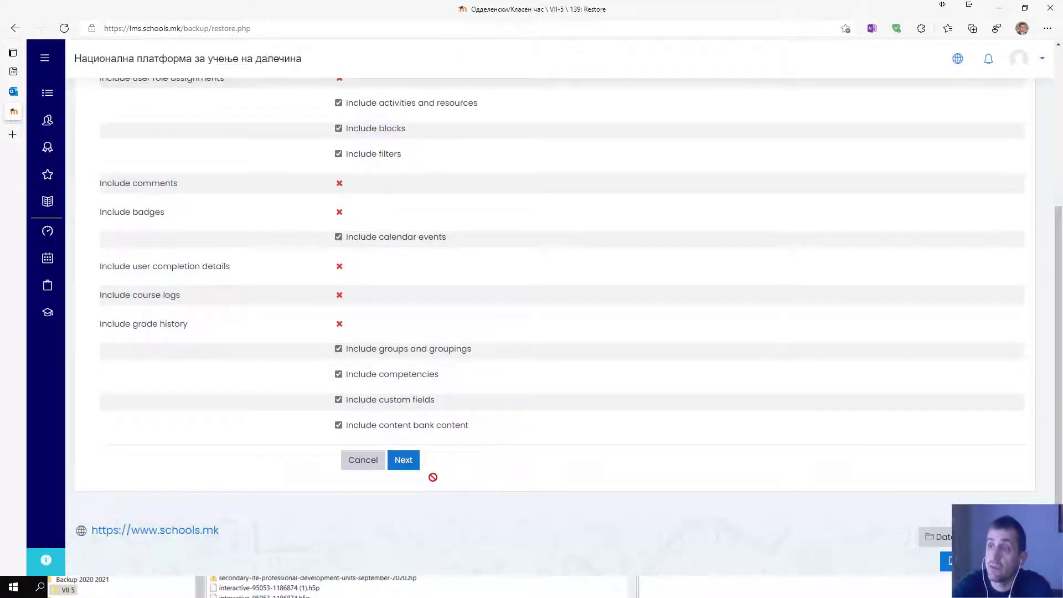
# Step: Accept the default restore settings and schema, perform the restore of the VII-5 backup, and open the restored course
pyautogui.click(410, 467)
pyautogui.scroll(-6, 433, 500)
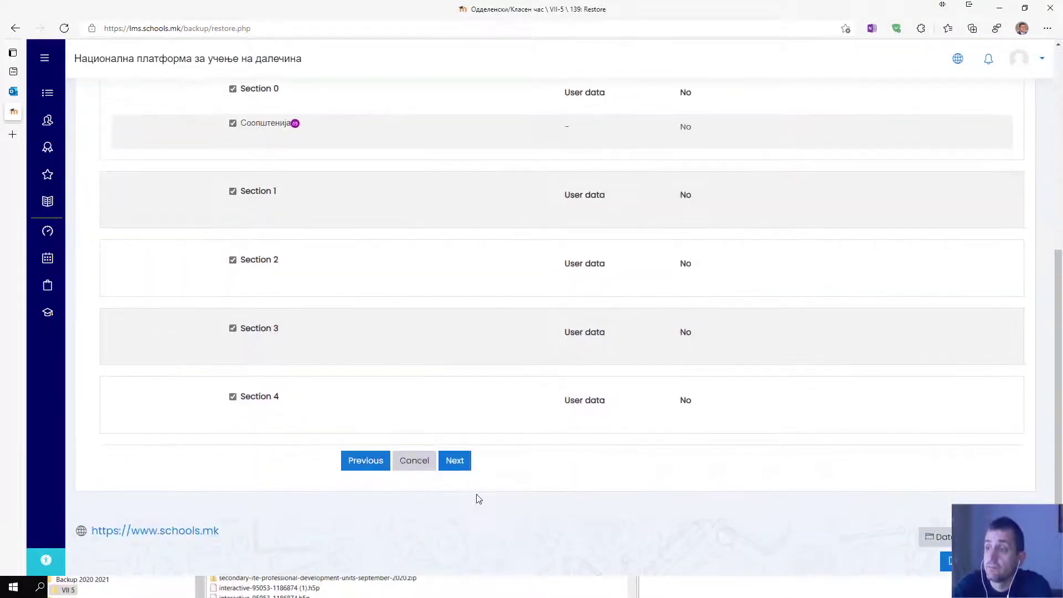
pyautogui.click(462, 460)
pyautogui.scroll(-10, 467, 470)
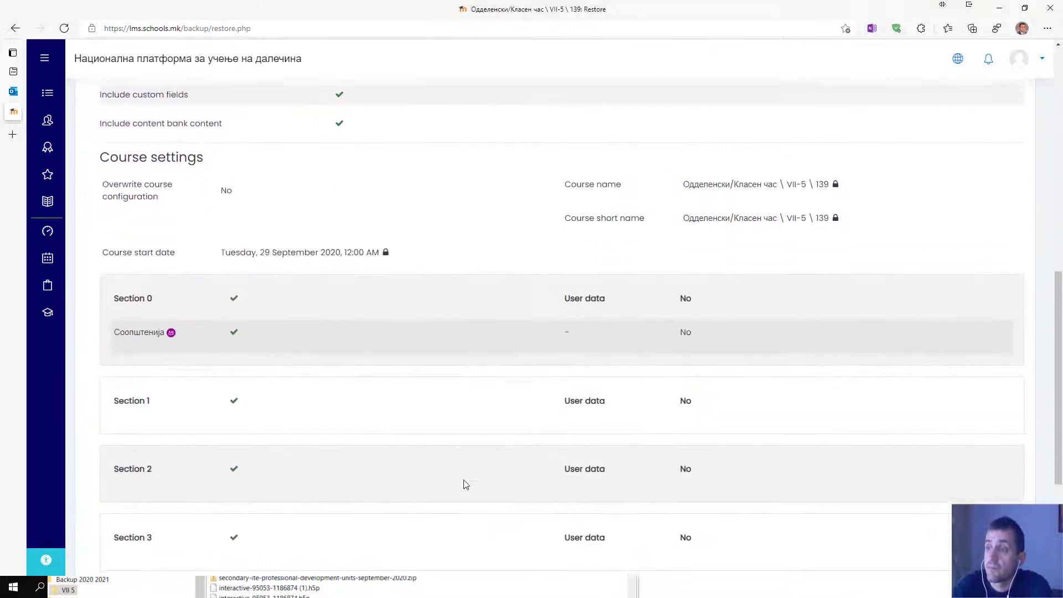
pyautogui.scroll(-4, 465, 485)
pyautogui.click(479, 464)
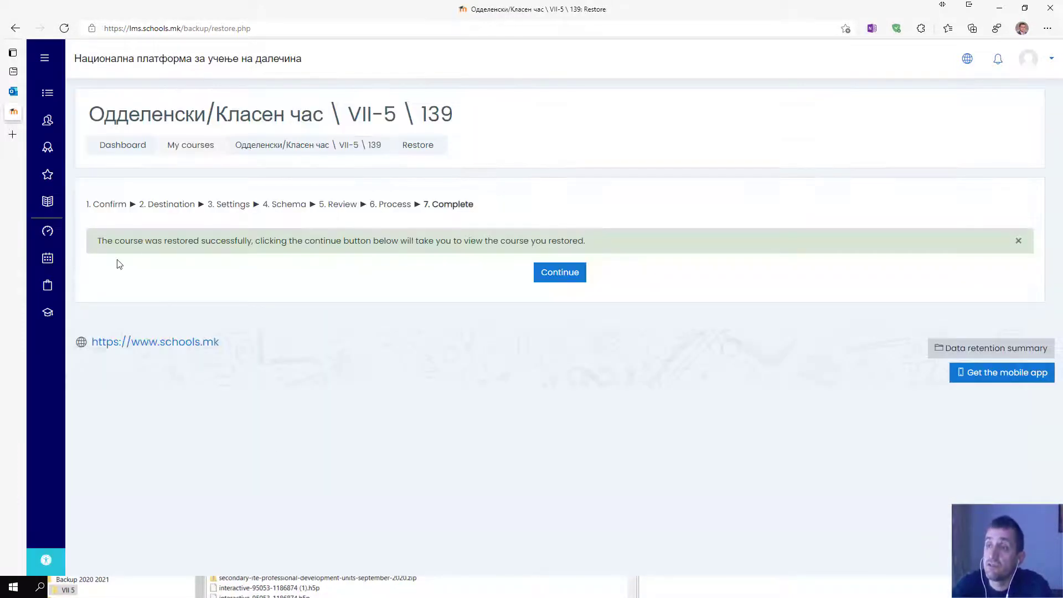
pyautogui.click(559, 271)
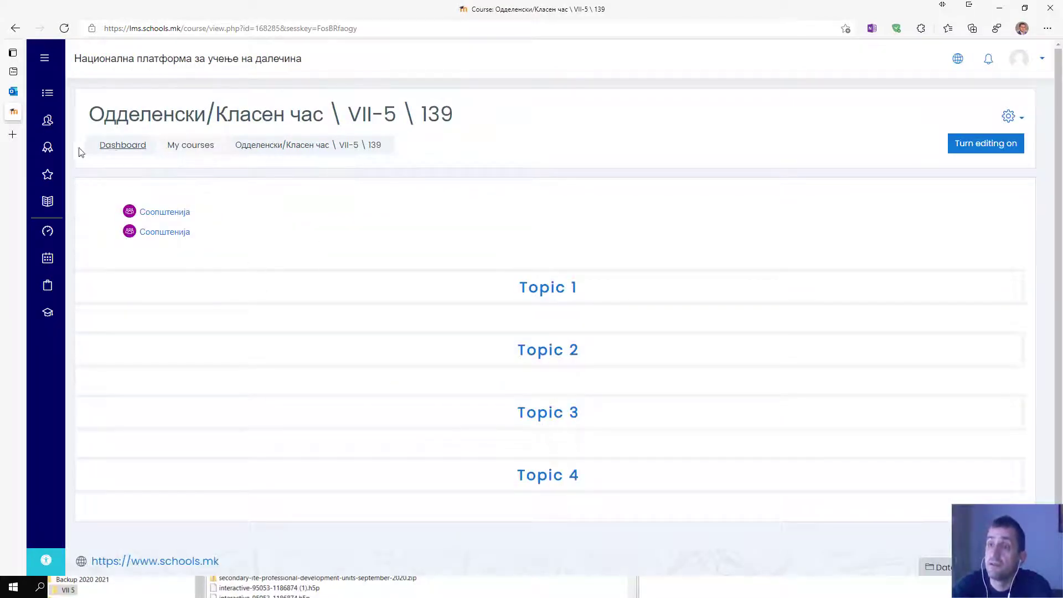
# Step: Open the user's own training course from the dashboard, look through its dated and topic sections, and open its course administration
pyautogui.click(130, 57)
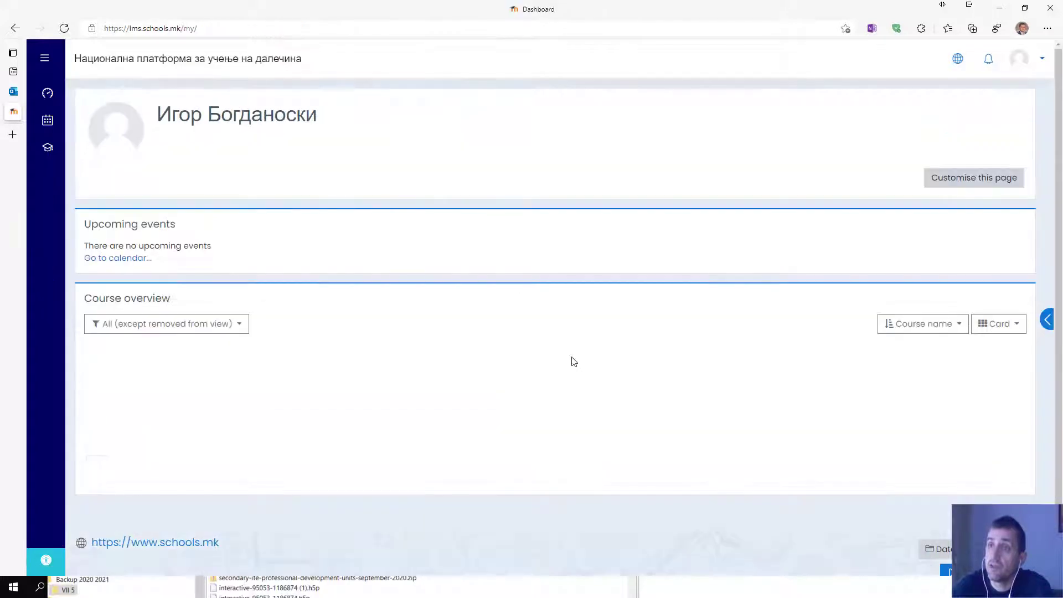
pyautogui.scroll(-10, 477, 333)
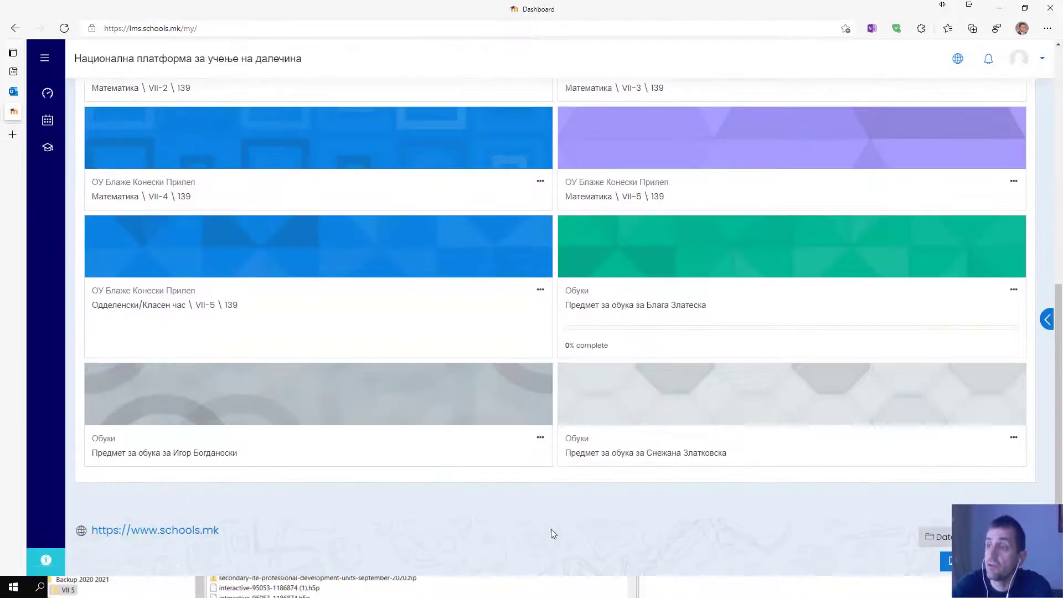
pyautogui.click(249, 430)
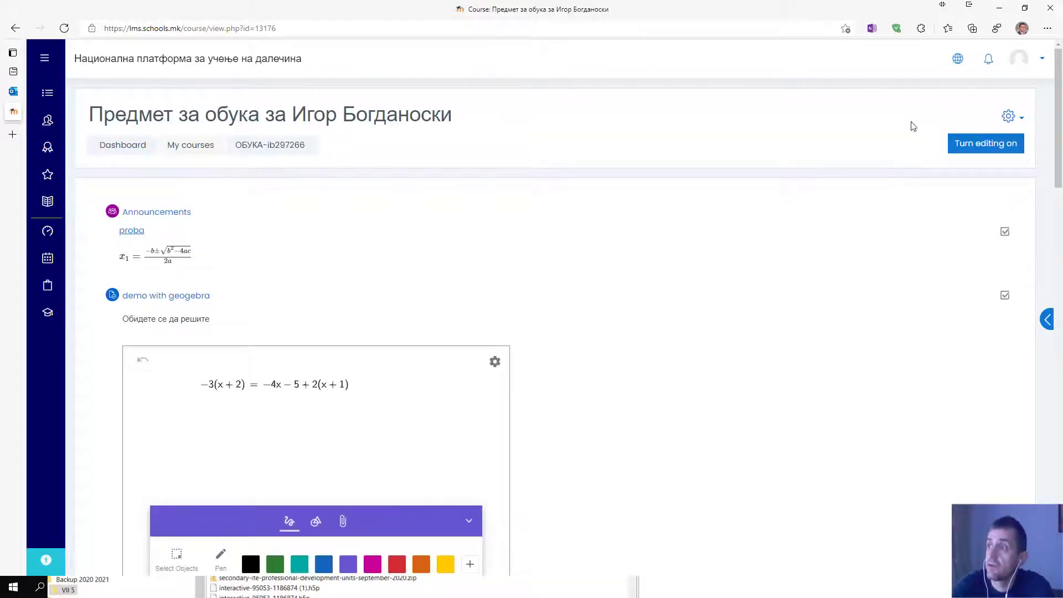
pyautogui.scroll(-9, 726, 291)
pyautogui.scroll(-15, 727, 292)
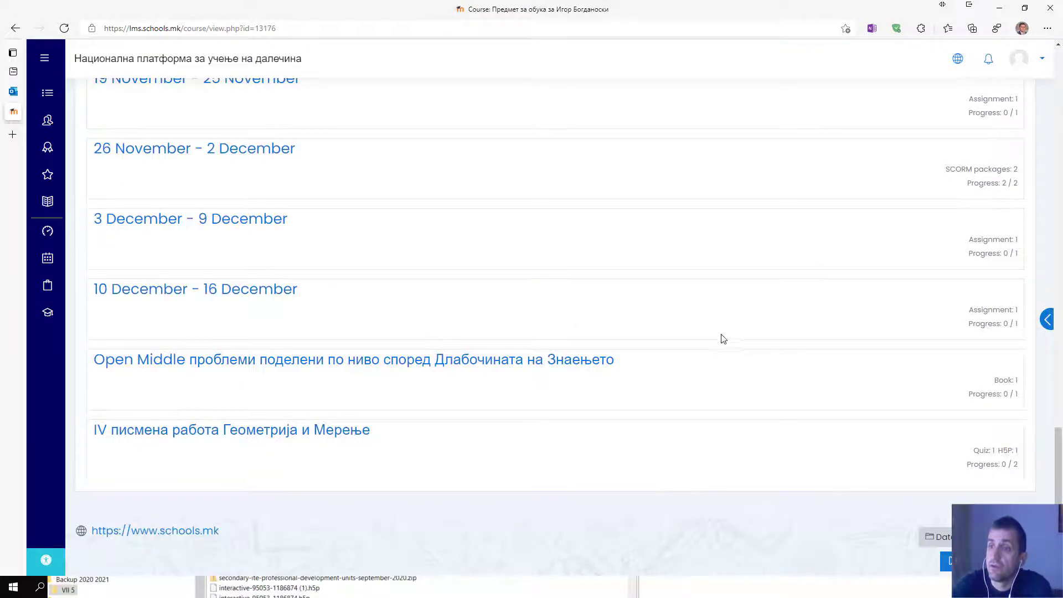
pyautogui.scroll(12, 422, 429)
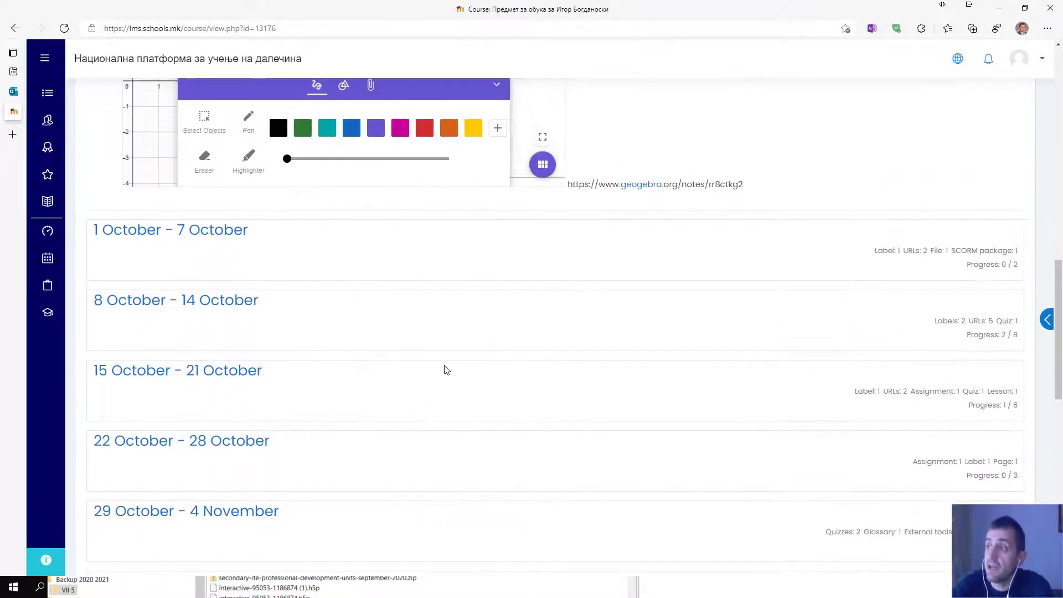
pyautogui.scroll(-12, 446, 368)
pyautogui.scroll(7, 439, 368)
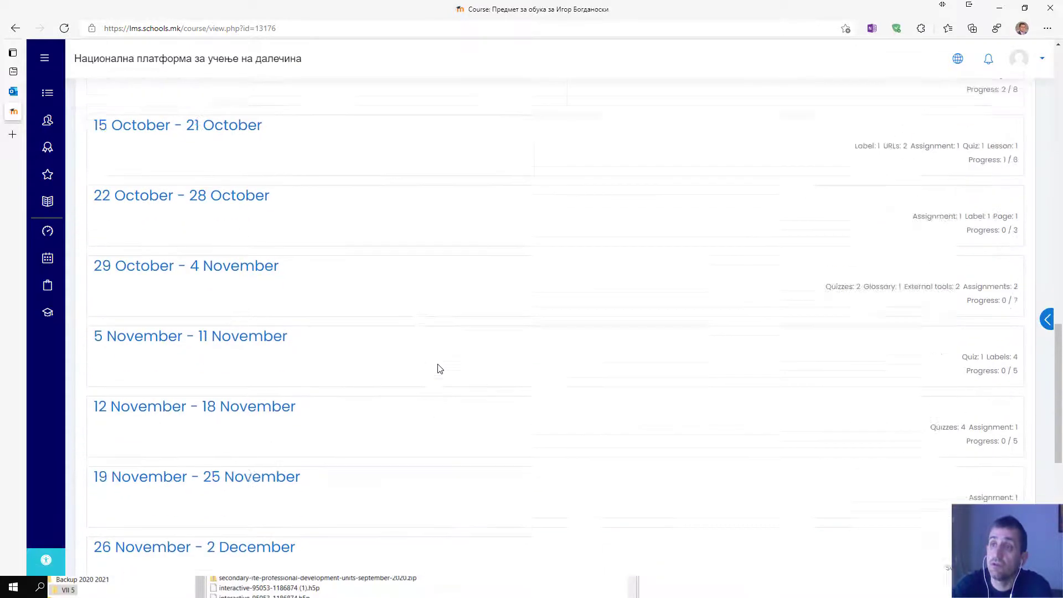
pyautogui.scroll(10, 440, 368)
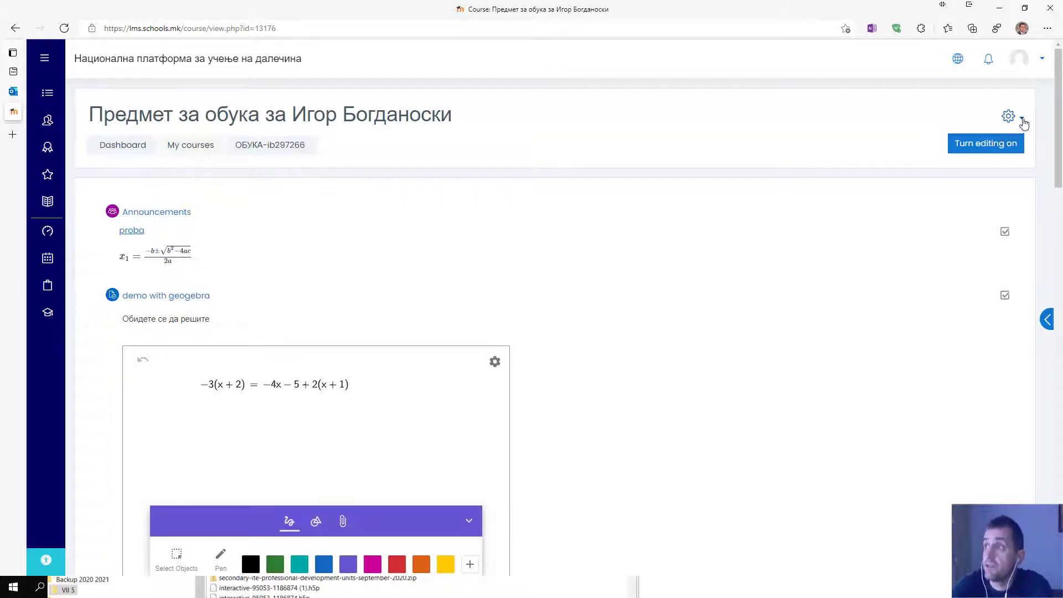
pyautogui.click(1018, 116)
pyautogui.click(944, 256)
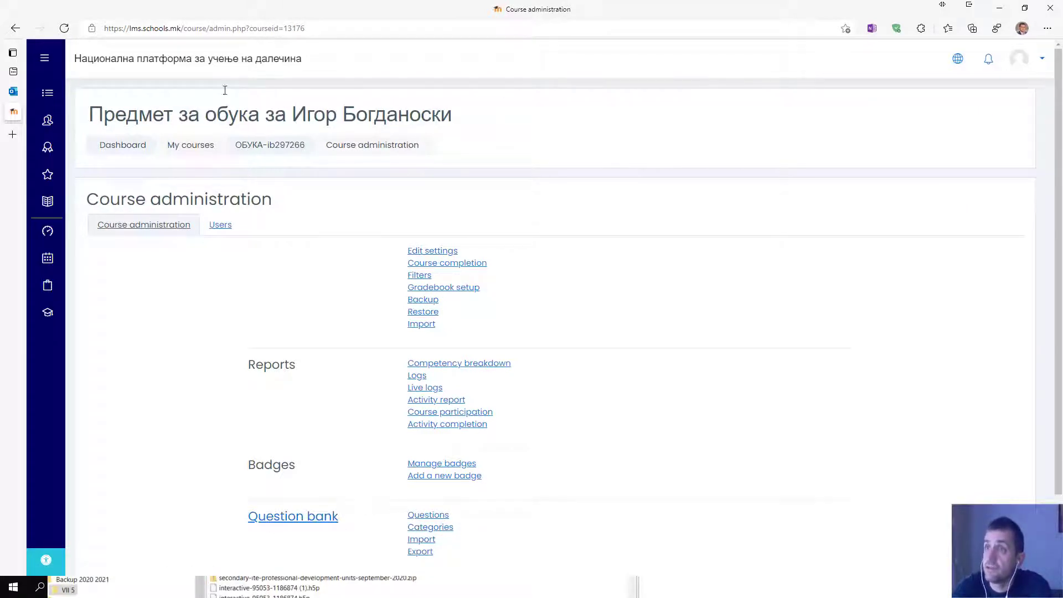
# Step: Open the course Математика \ VII-1 \ 139 from the dashboard and go to its full course administration with the question bank options
pyautogui.click(171, 61)
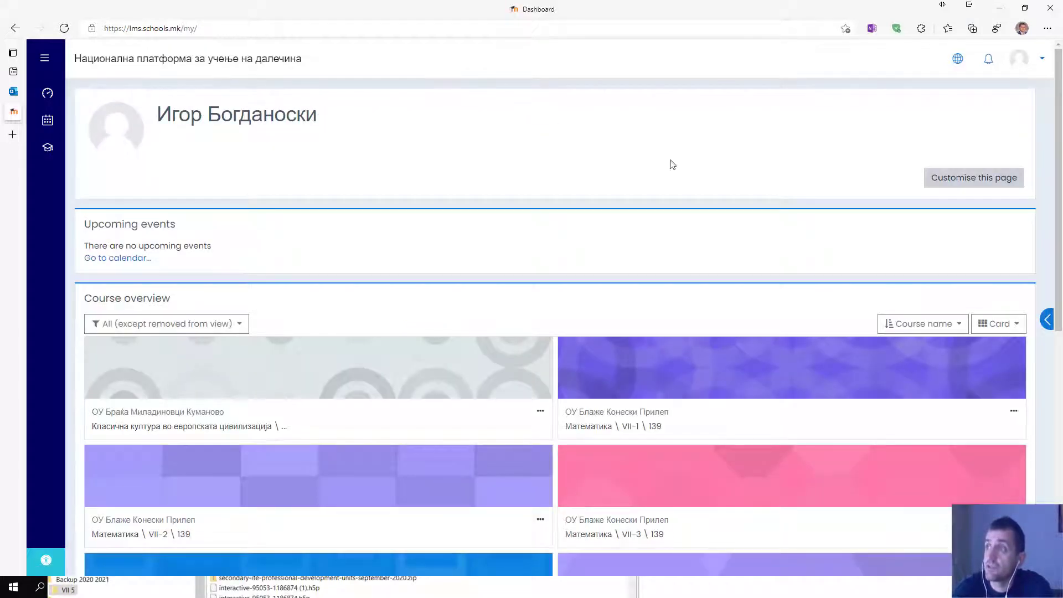
pyautogui.scroll(-4, 698, 382)
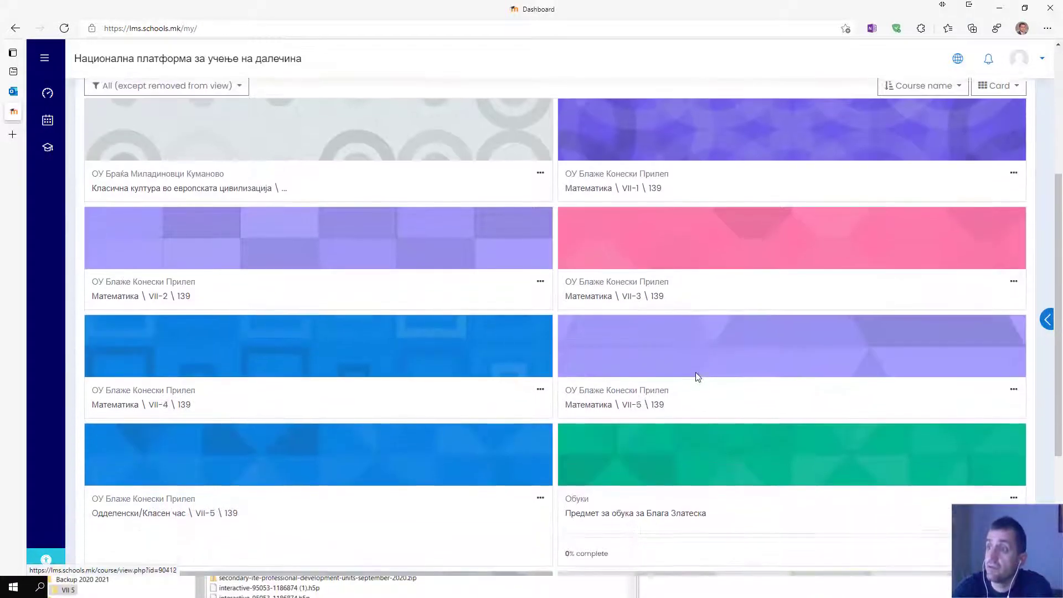
pyautogui.scroll(4, 689, 372)
pyautogui.click(666, 378)
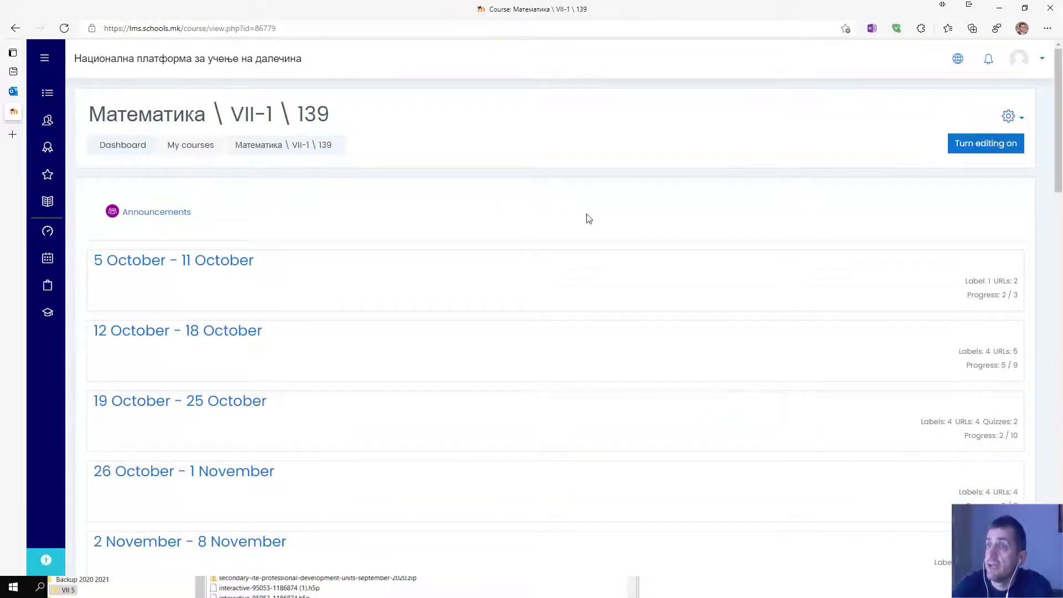
pyautogui.click(1021, 119)
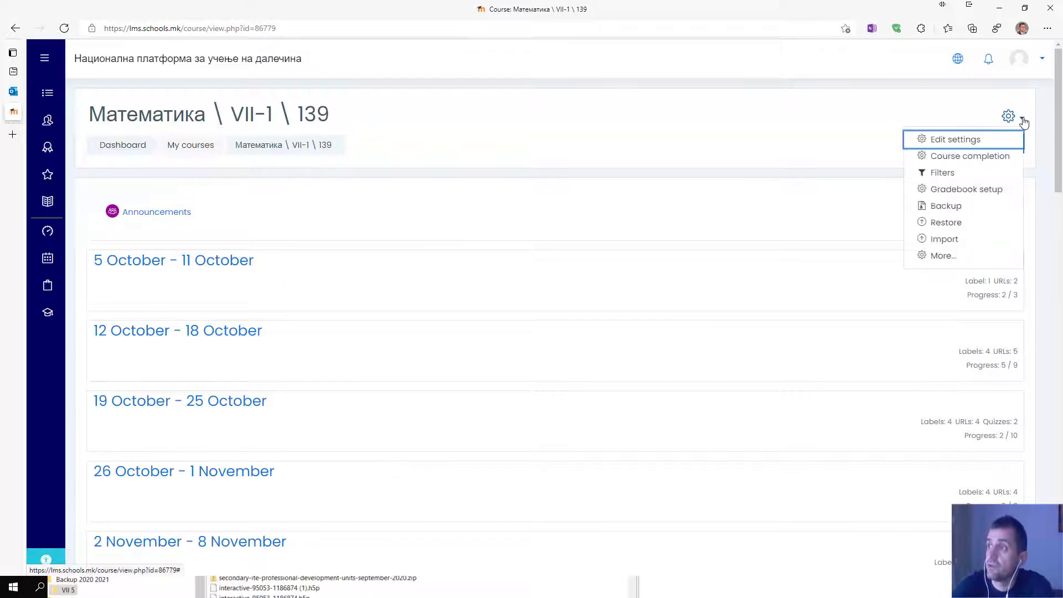
pyautogui.click(943, 255)
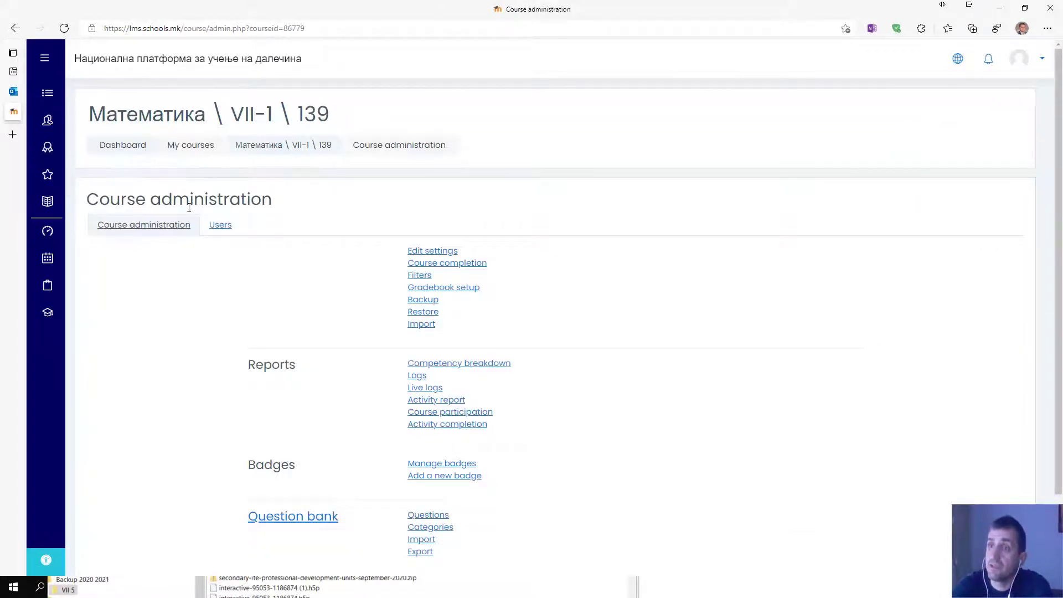
pyautogui.scroll(-2, 344, 347)
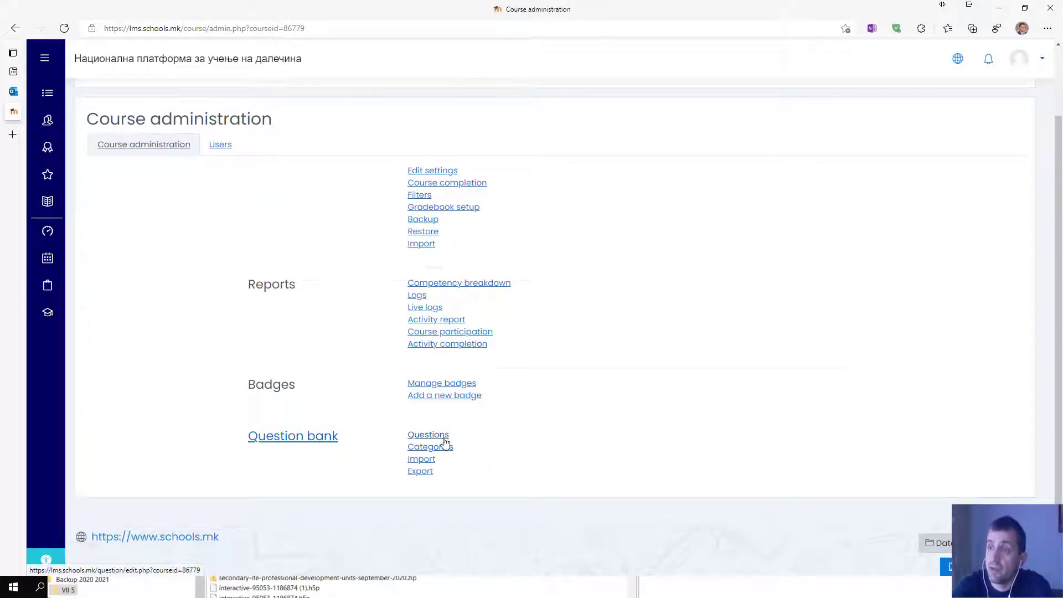
# Step: Open the question bank export, select Moodle XML format, and browse the available export categories without changing the default category
pyautogui.click(421, 472)
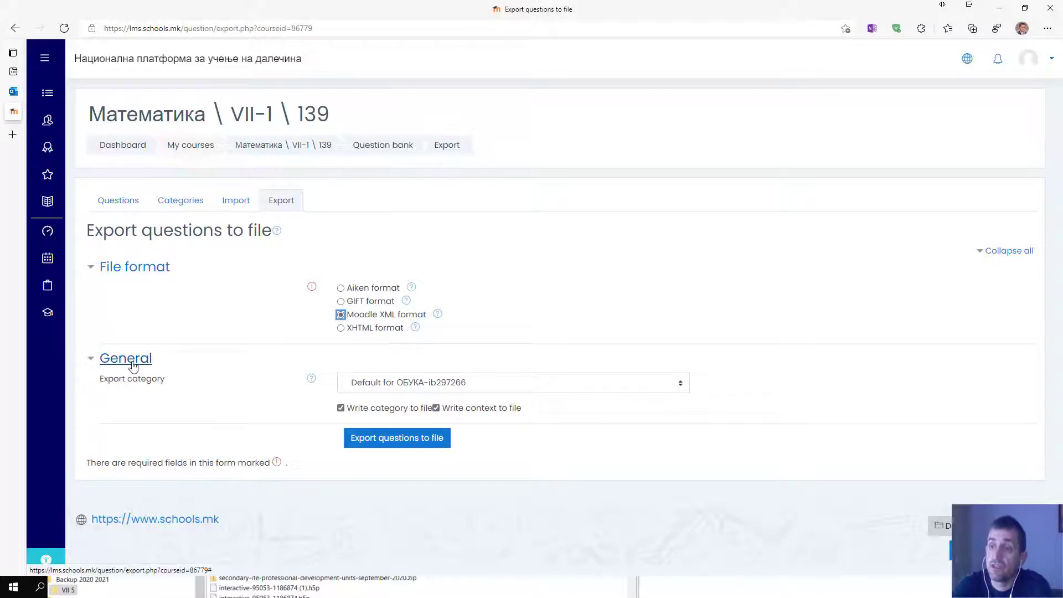
pyautogui.click(681, 383)
pyautogui.scroll(-5, 557, 216)
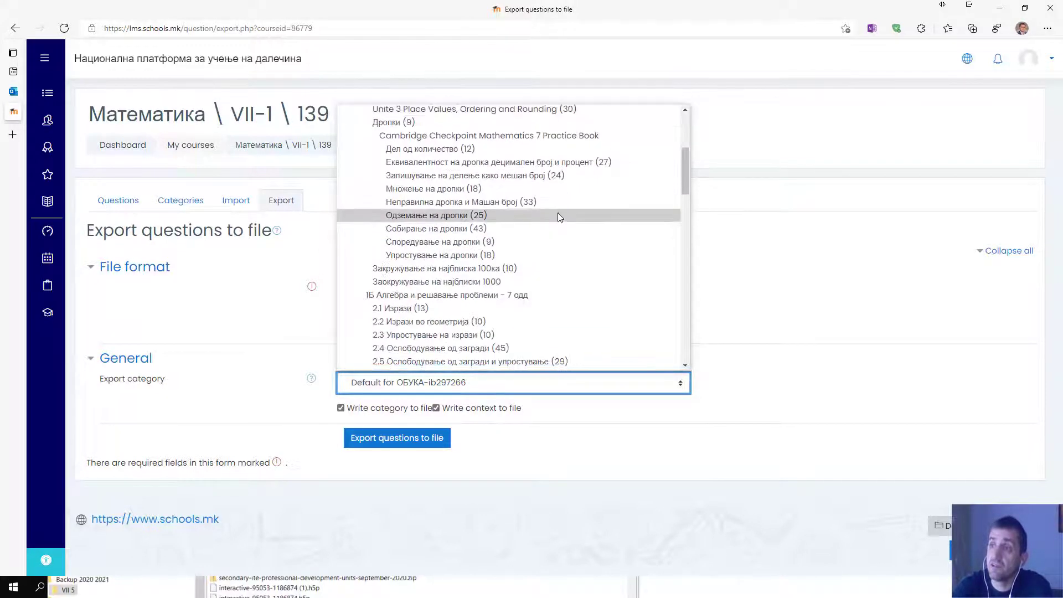
pyautogui.scroll(-15, 553, 227)
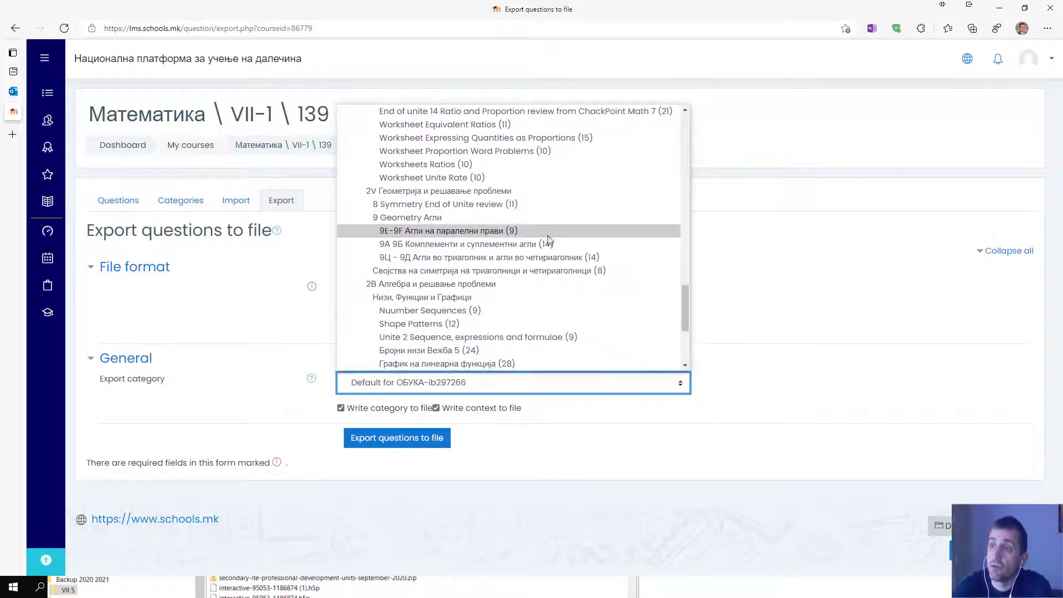
pyautogui.scroll(15, 545, 238)
pyautogui.click(730, 270)
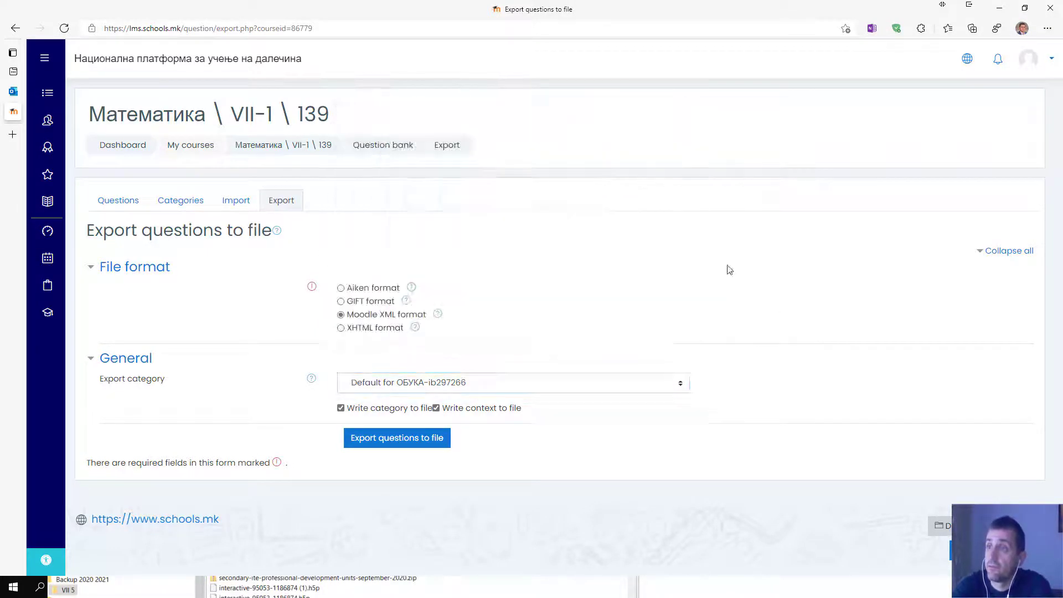
# Step: Leave the export form without saving, open the question bank categories, and examine the category tree from 1А Број и Решавање Проблеми onward
pyautogui.click(182, 201)
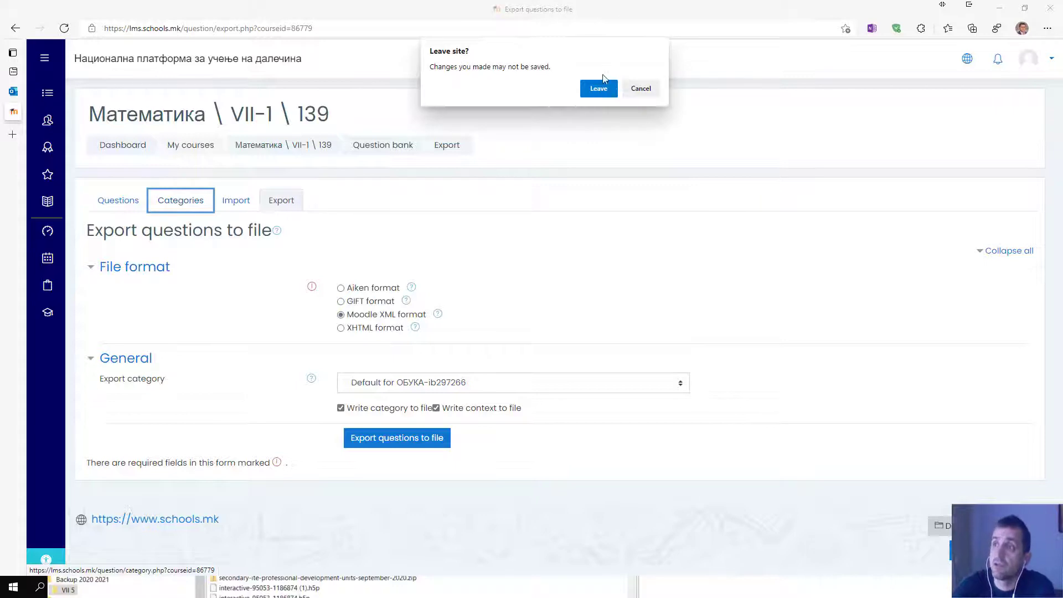
pyautogui.click(601, 91)
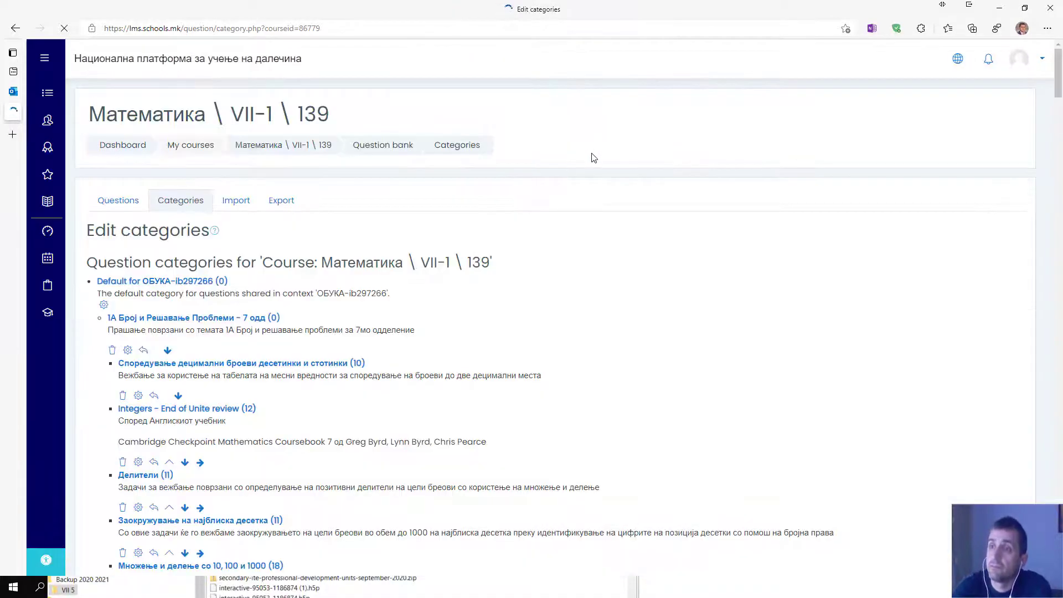
pyautogui.scroll(-2, 577, 267)
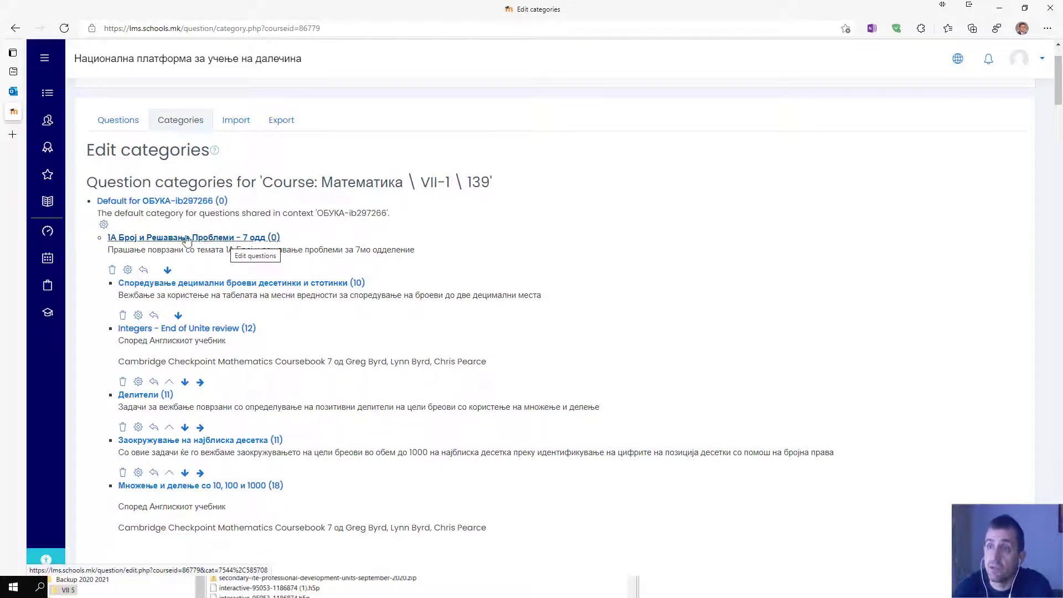
pyautogui.scroll(-2, 122, 204)
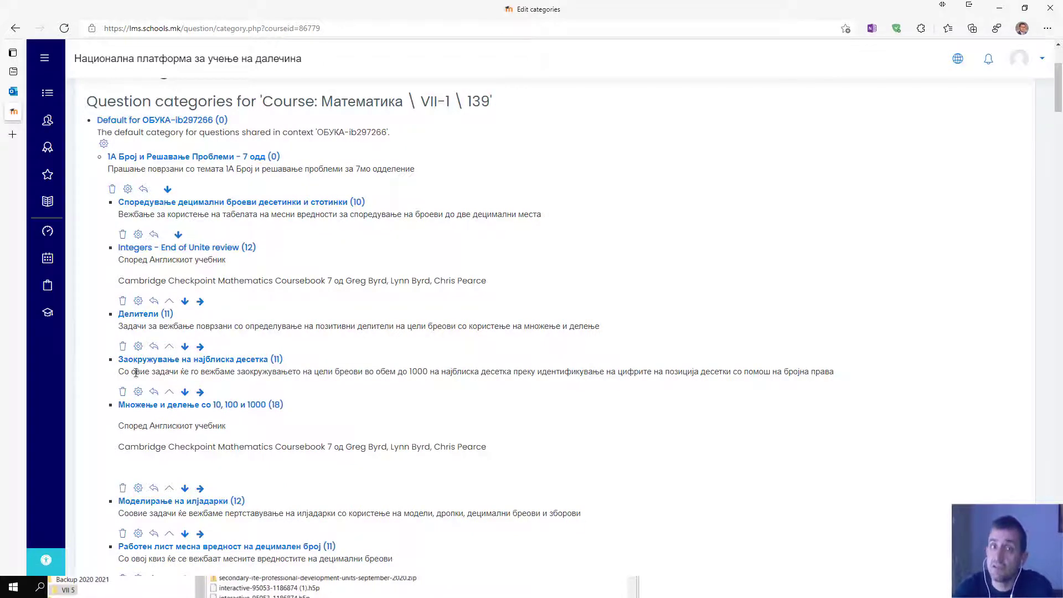
pyautogui.scroll(-1, 164, 244)
pyautogui.scroll(1, 164, 269)
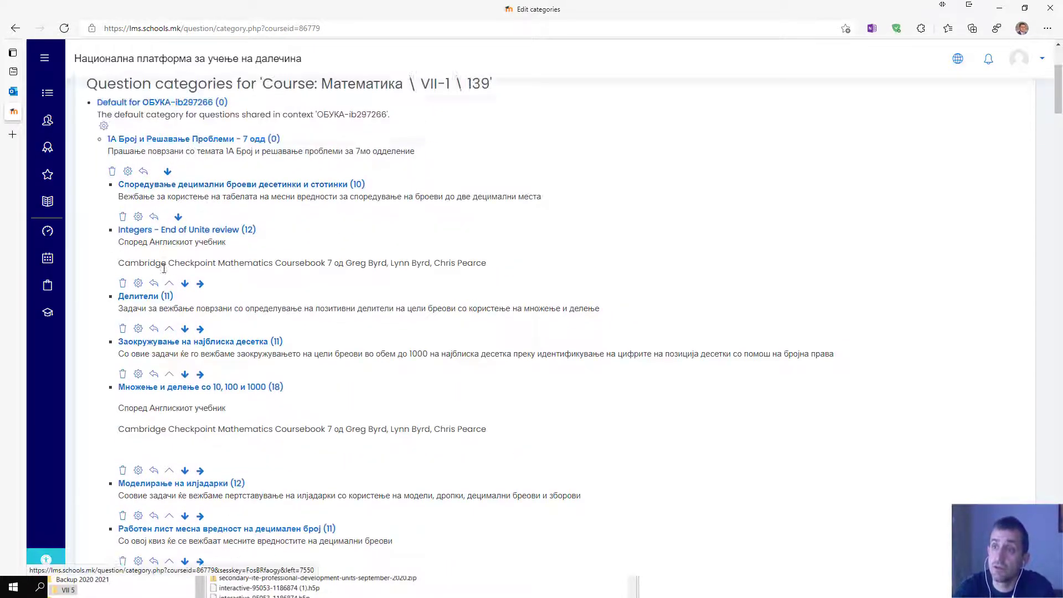
pyautogui.scroll(1, 164, 269)
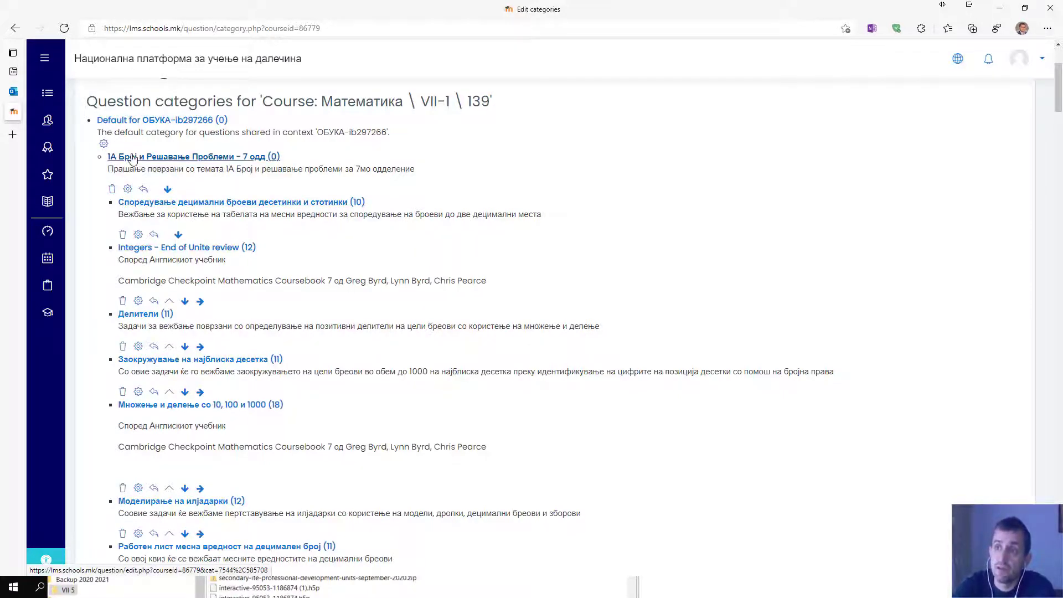
pyautogui.scroll(-7, 161, 310)
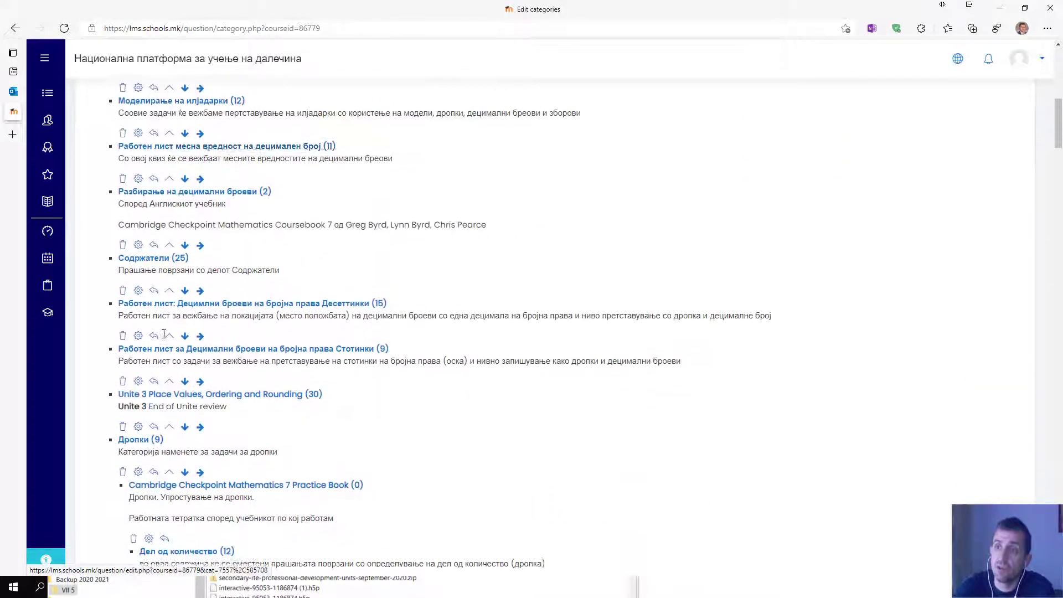
# Step: Examine the Дропки category and its nested Cambridge Checkpoint Mathematics 7 Practice Book subcategories in the category tree
pyautogui.scroll(-4, 164, 334)
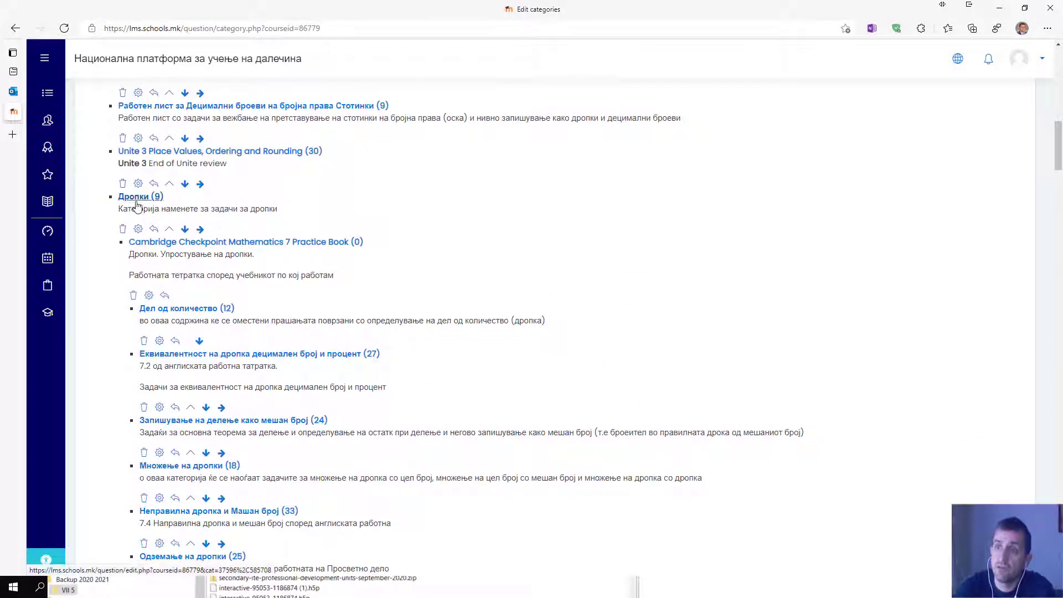
pyautogui.scroll(-1, 142, 238)
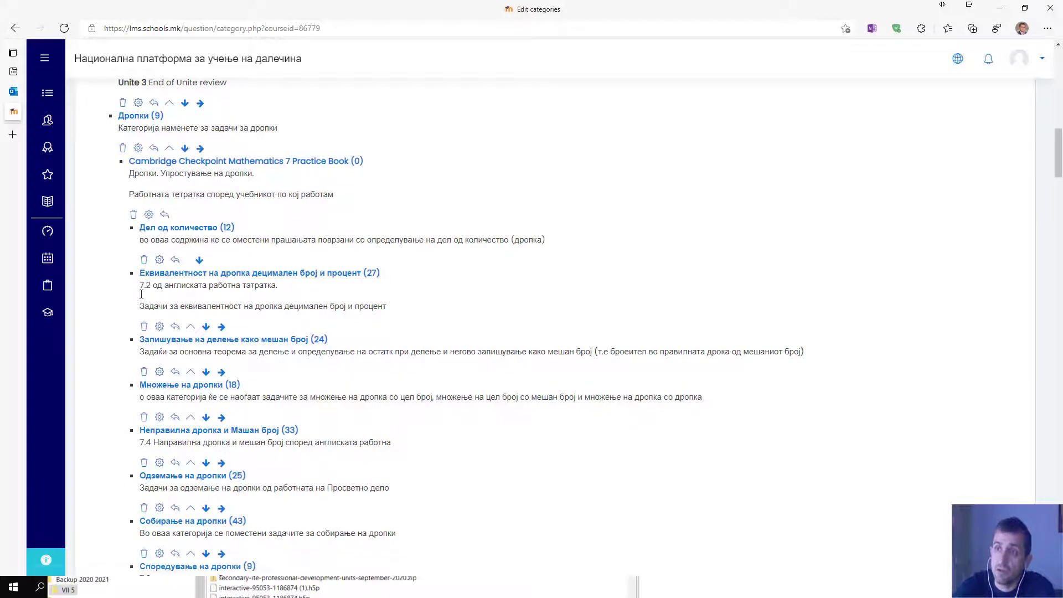
pyautogui.scroll(-7, 204, 326)
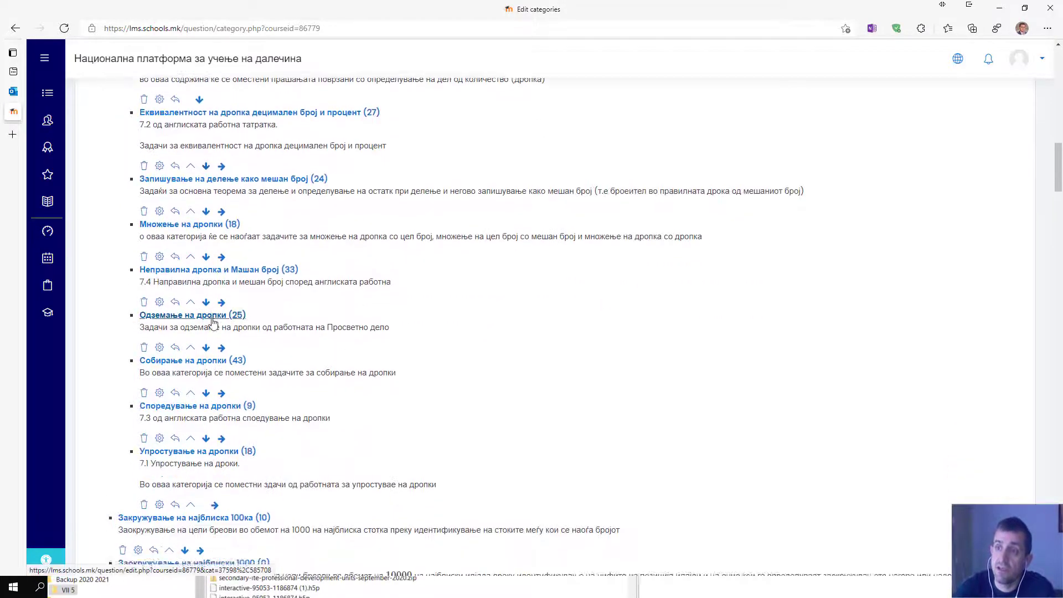
pyautogui.scroll(3, 210, 316)
pyautogui.scroll(3, 210, 316)
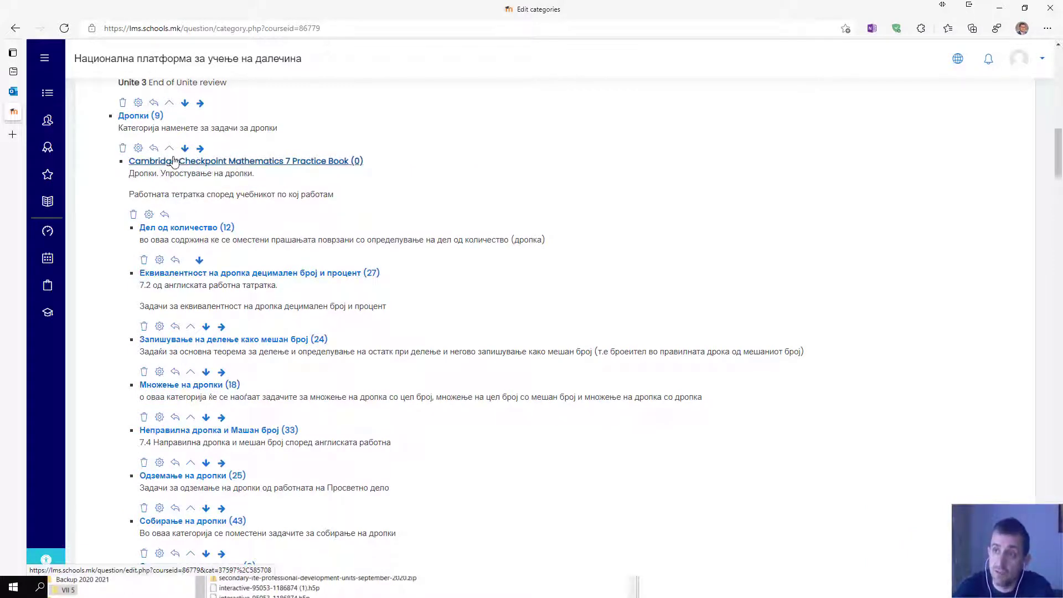
pyautogui.scroll(-10, 203, 166)
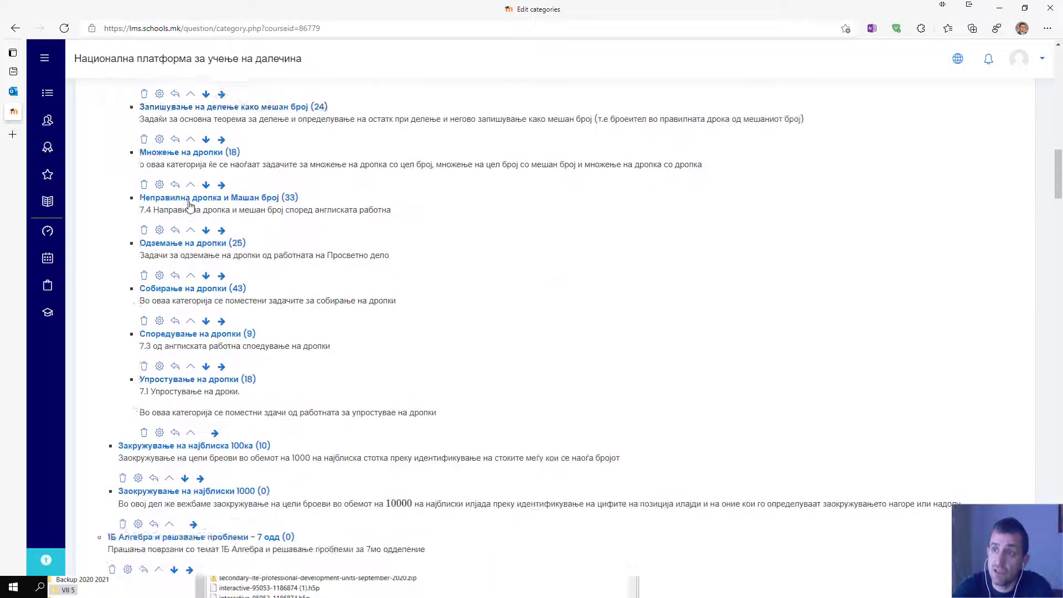
pyautogui.scroll(12, 200, 193)
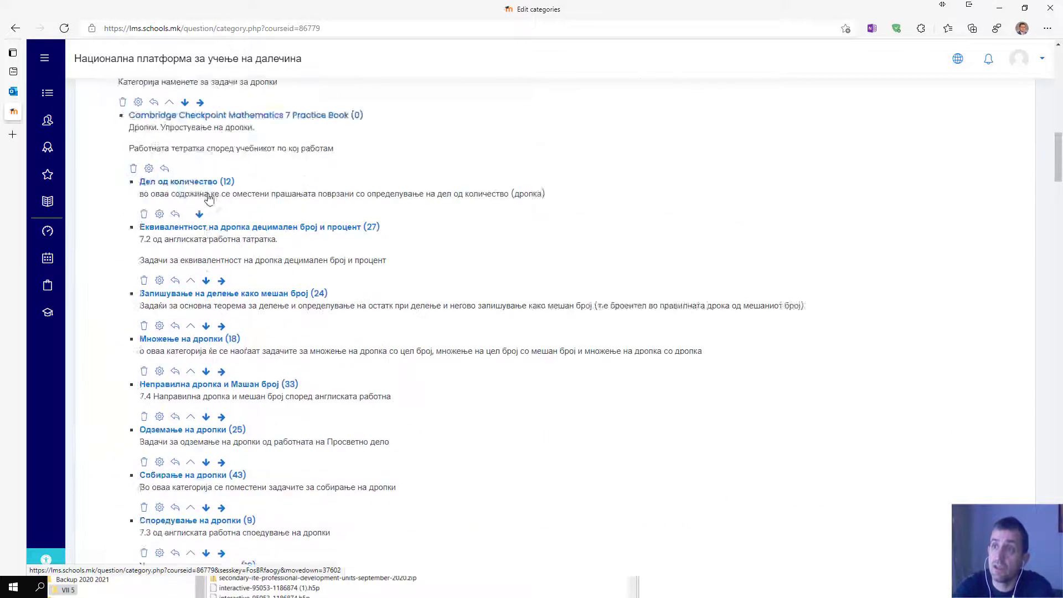
pyautogui.scroll(-10, 156, 300)
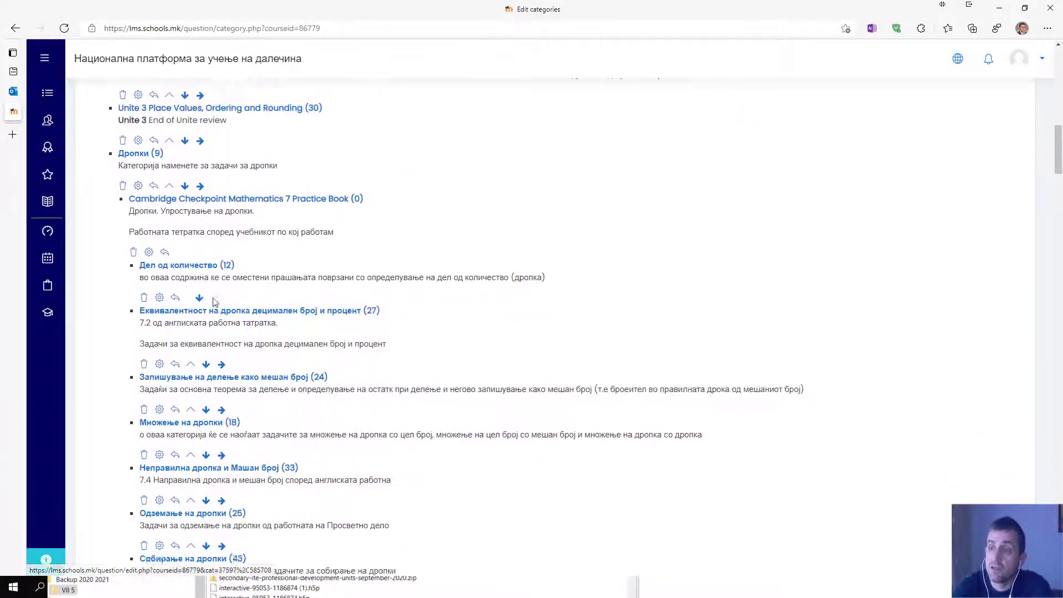
pyautogui.scroll(-10, 216, 299)
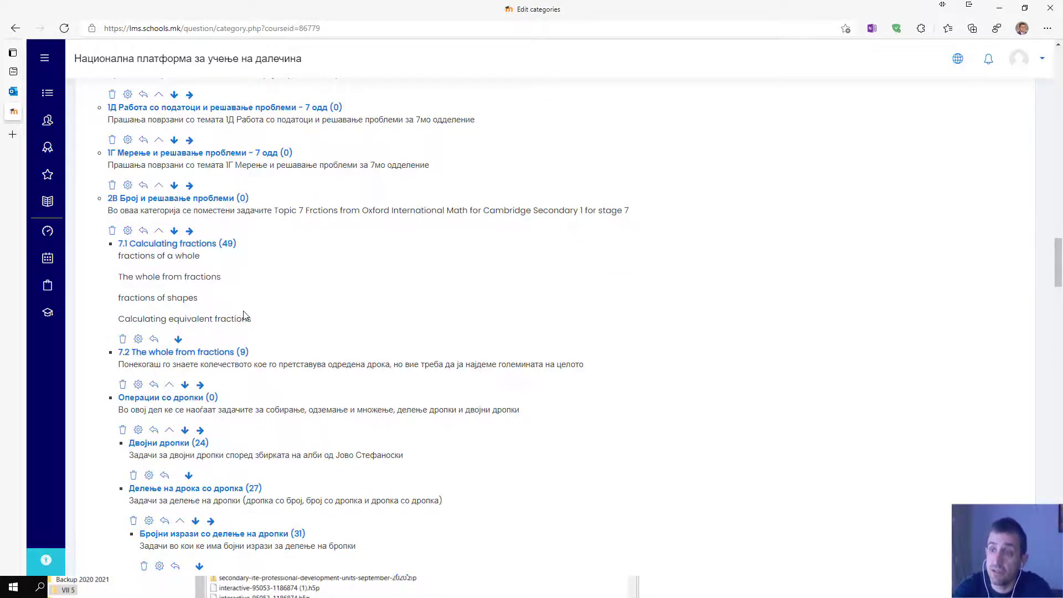
pyautogui.scroll(20, 244, 315)
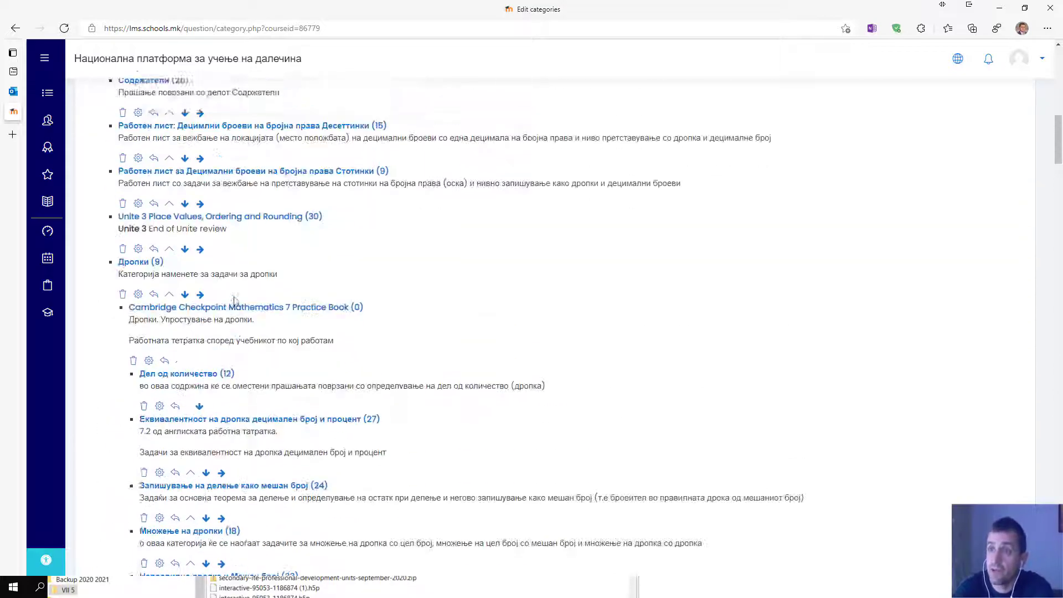
# Step: Look through the rest of the category tree down to the 15 Symmetry and Transformation subcategories and return to its beginning
pyautogui.scroll(-20, 234, 301)
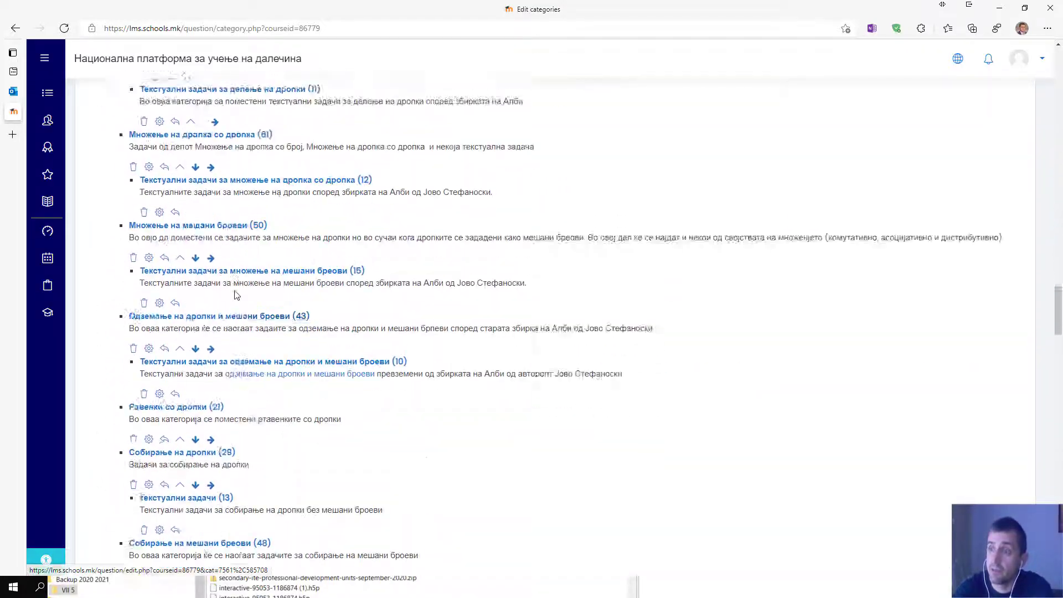
pyautogui.scroll(-20, 235, 295)
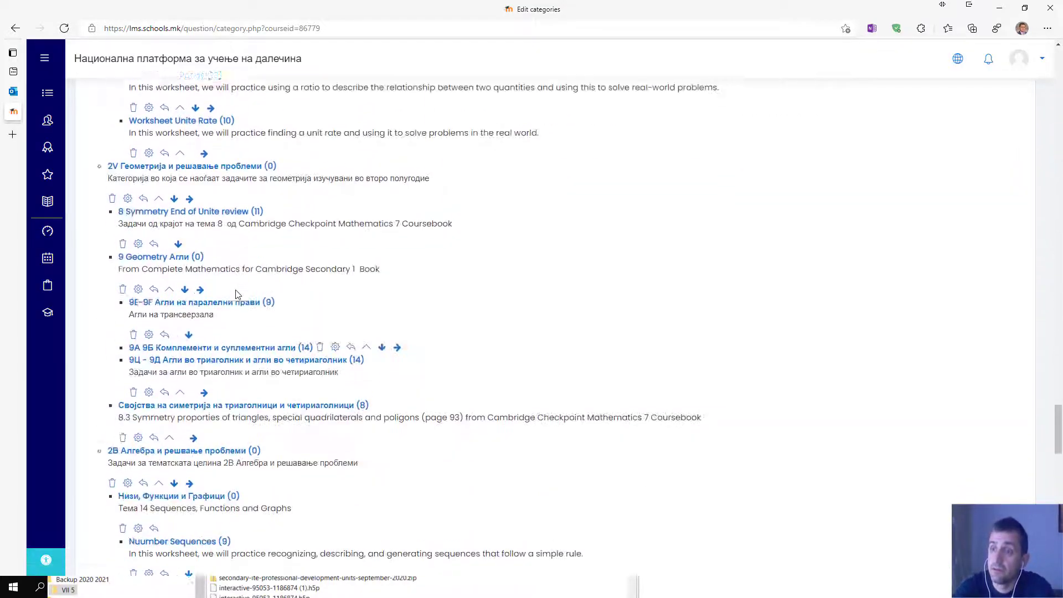
pyautogui.scroll(-20, 236, 293)
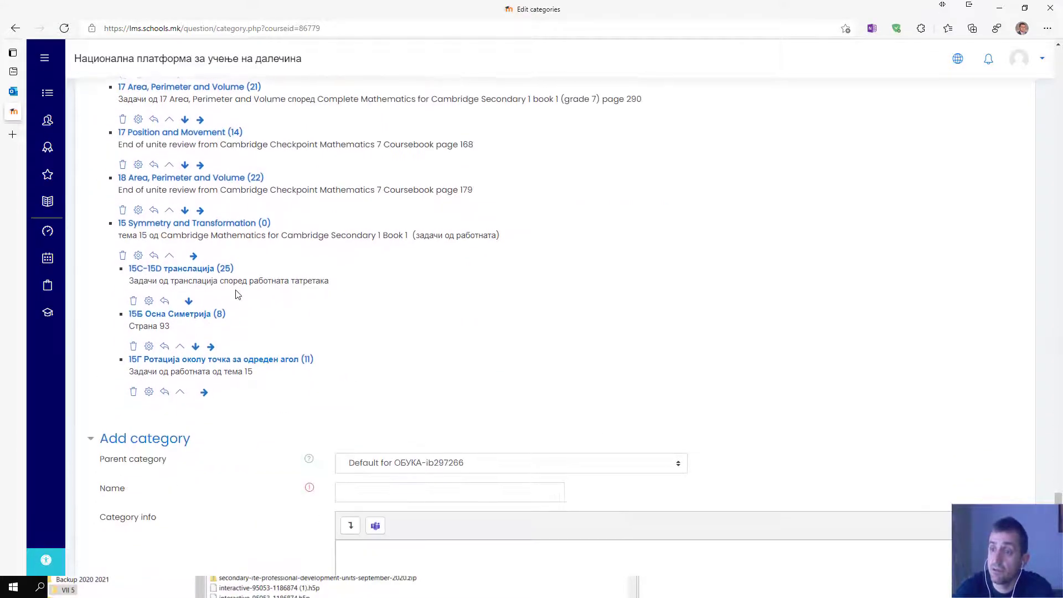
pyautogui.scroll(-4, 237, 294)
pyautogui.scroll(11, 967, 361)
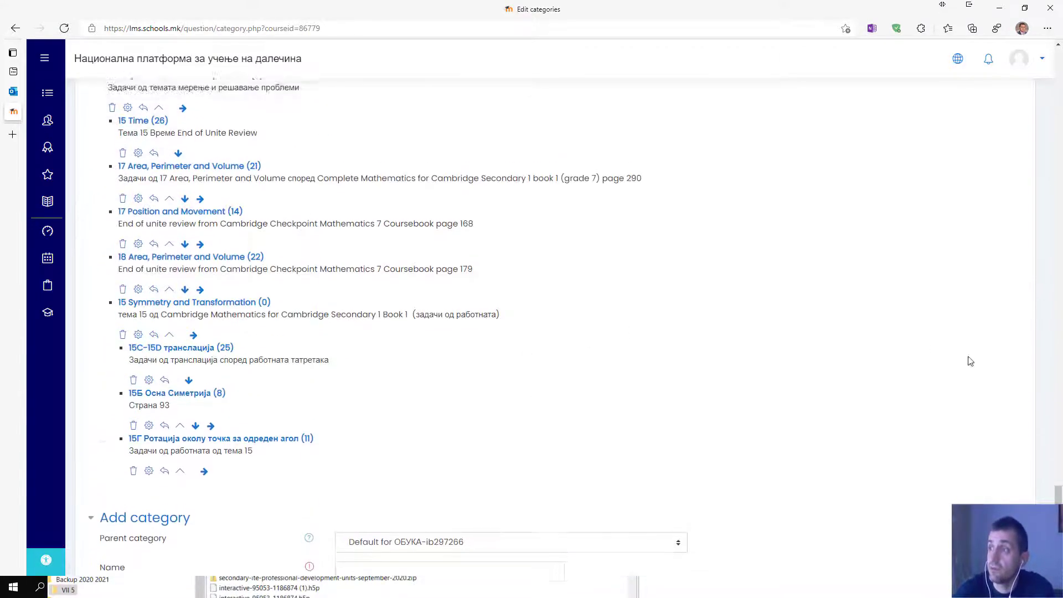
pyautogui.moveTo(1058, 490); pyautogui.dragTo(1015, 110)
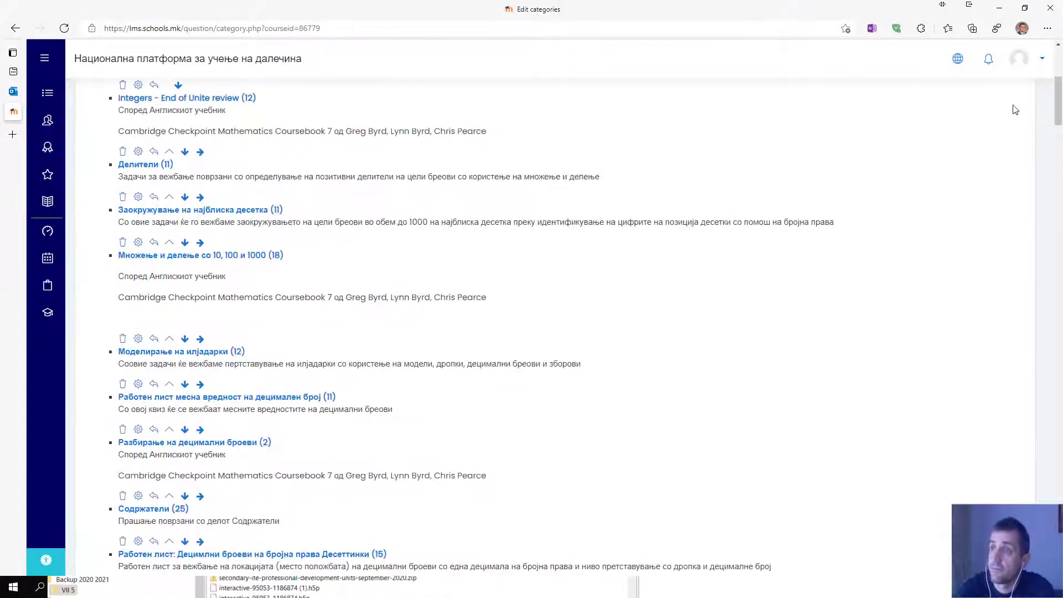
pyautogui.scroll(6, 319, 200)
# Step: List the question bank's questions for Top for Математика \ VII-1 \ 139, including questions from subcategories and old questions
pyautogui.click(117, 200)
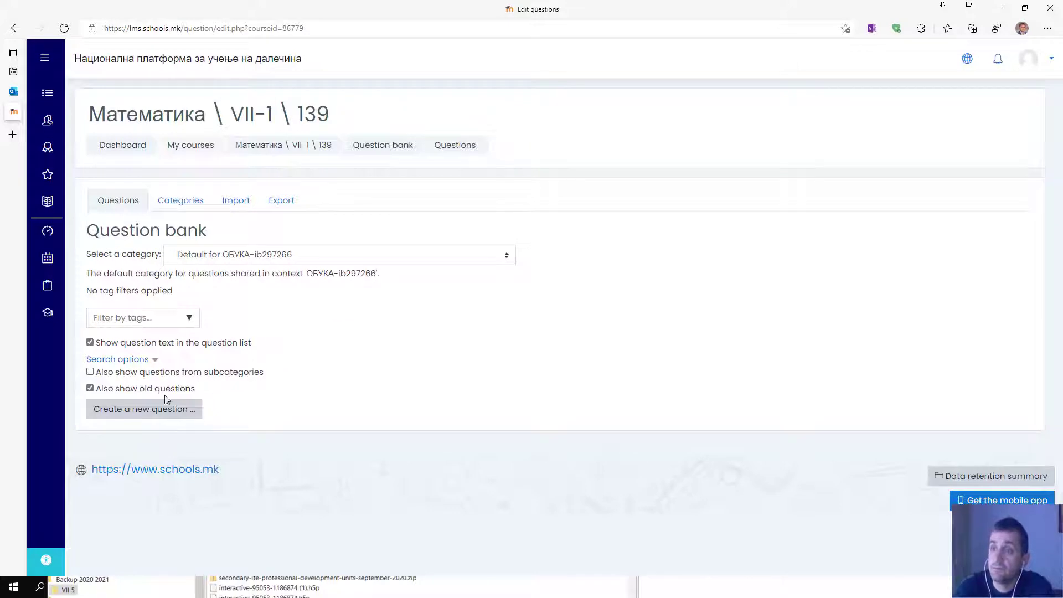
pyautogui.click(90, 388)
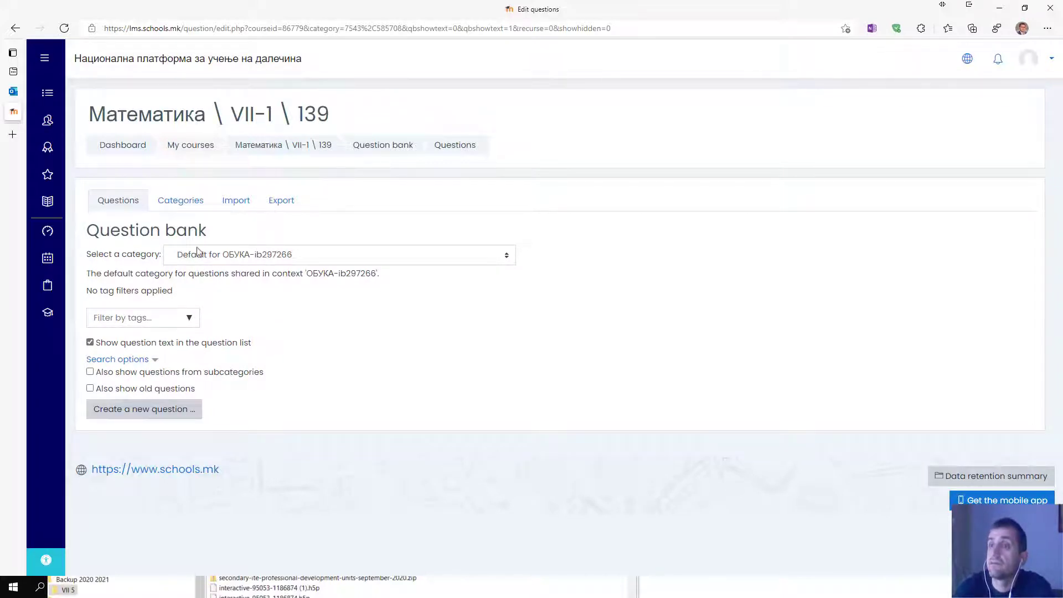
pyautogui.click(279, 256)
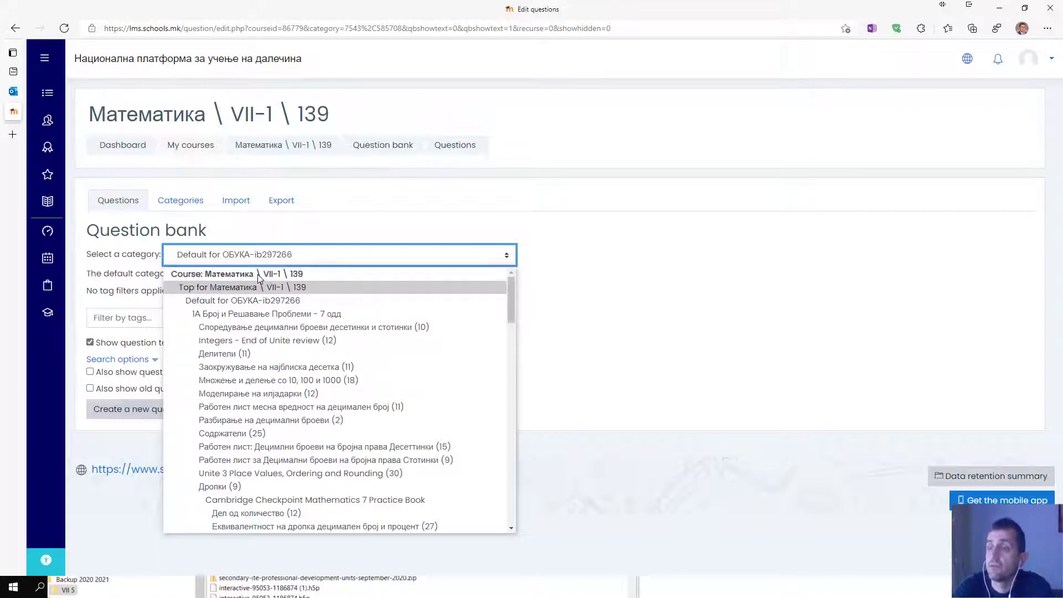
pyautogui.click(250, 289)
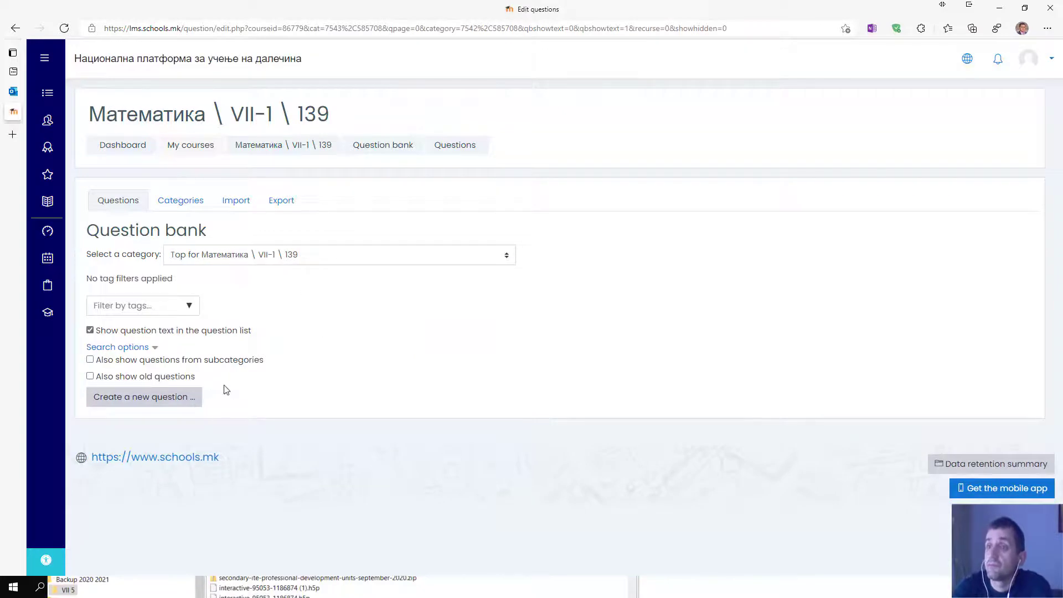
pyautogui.click(116, 395)
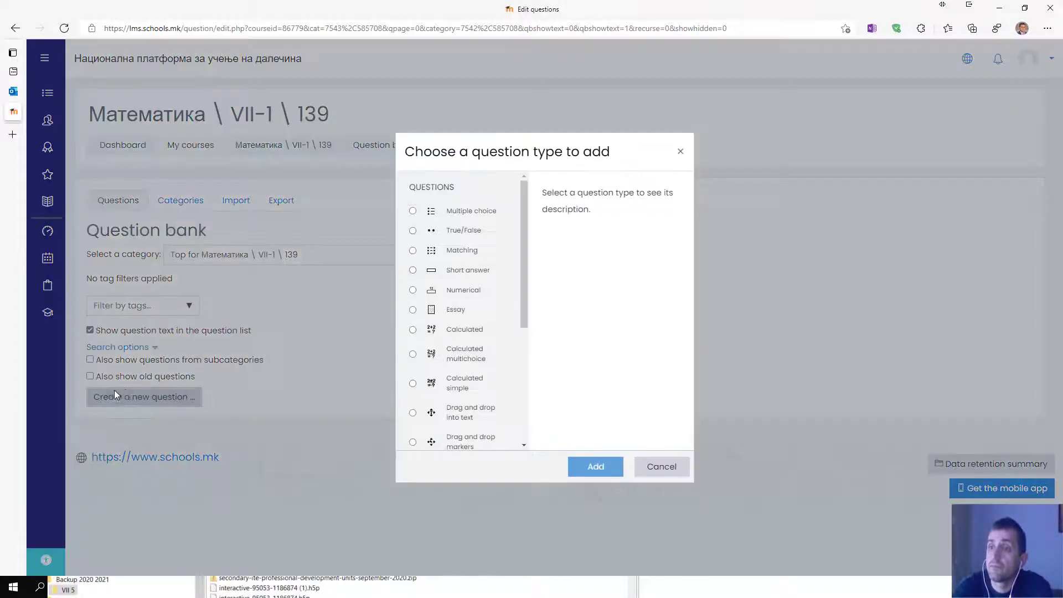
pyautogui.click(659, 466)
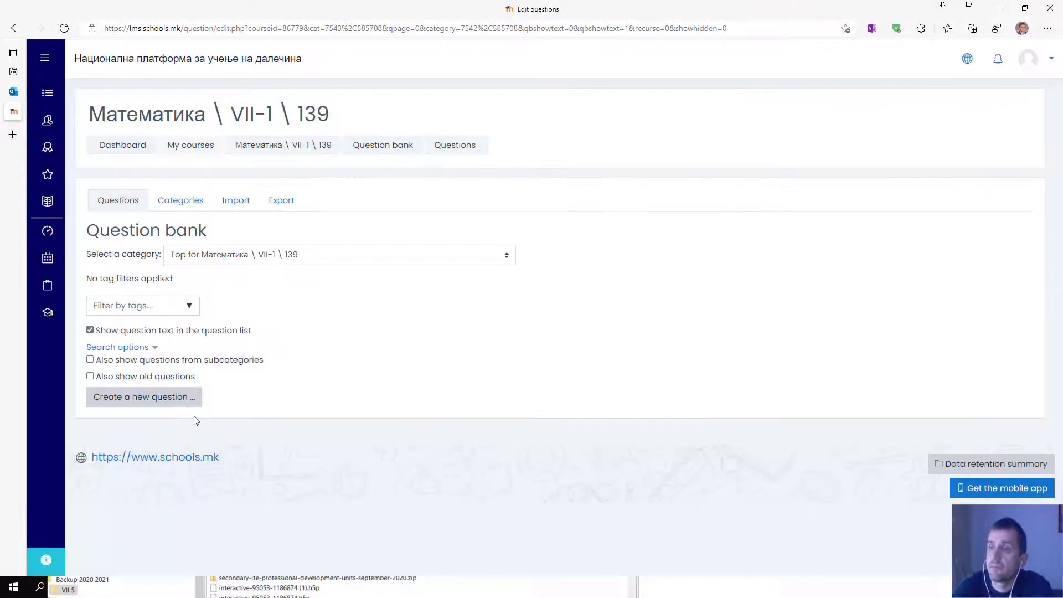
pyautogui.click(100, 380)
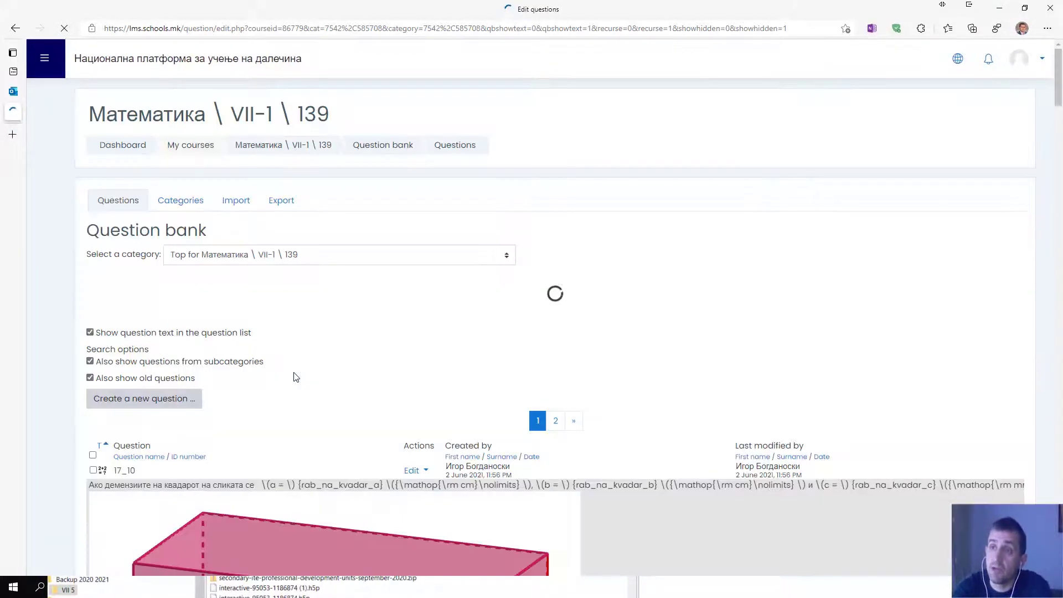
# Step: Examine the combined question list from the geometry questions through the double fraction (DD) questions at its end, then return to its beginning
pyautogui.scroll(-10, 318, 349)
pyautogui.scroll(-20, 319, 349)
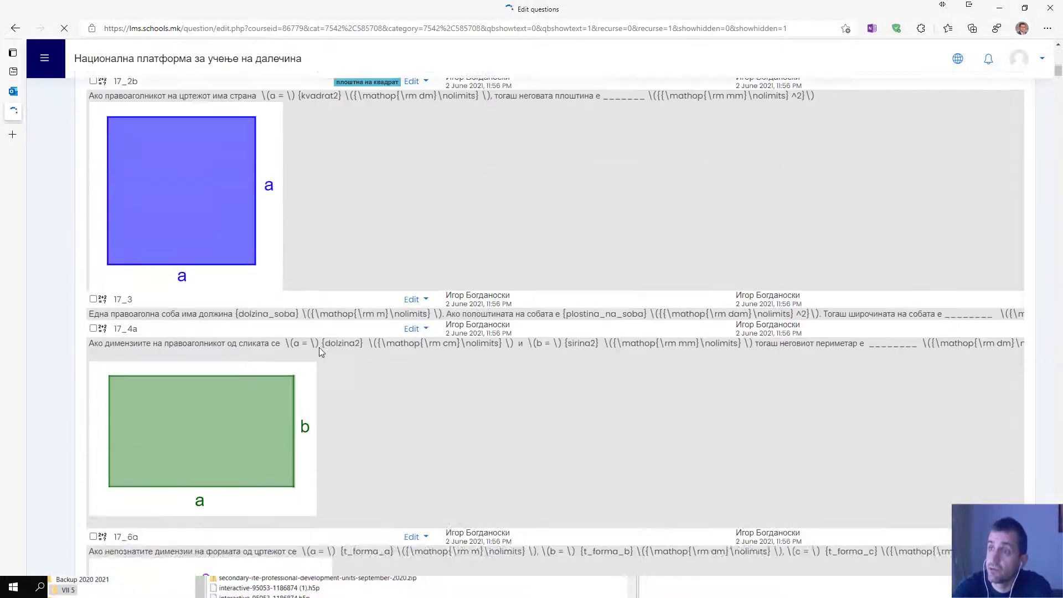
pyautogui.scroll(-15, 319, 353)
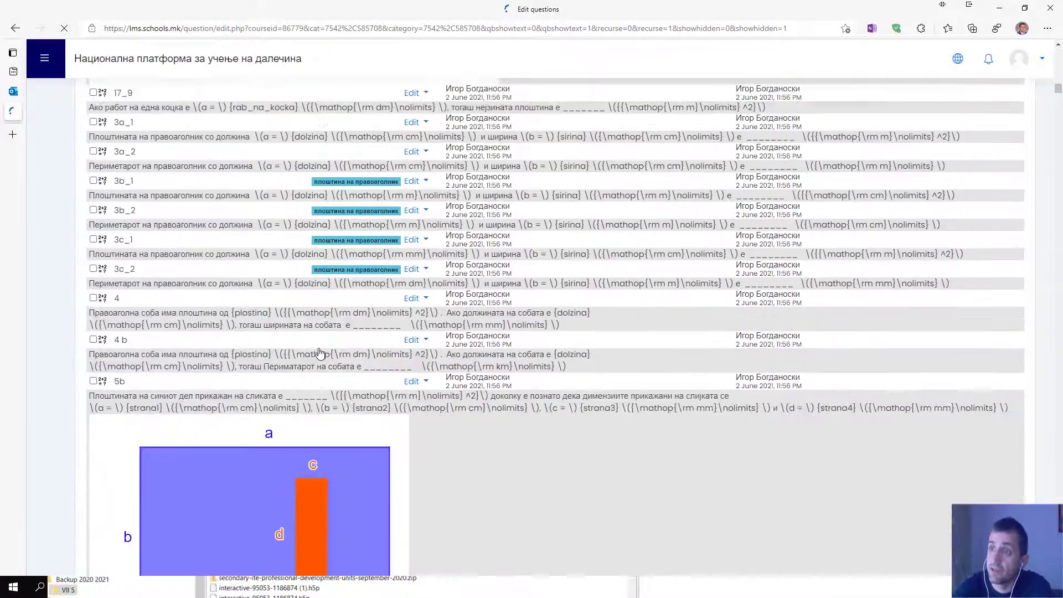
pyautogui.scroll(-20, 319, 357)
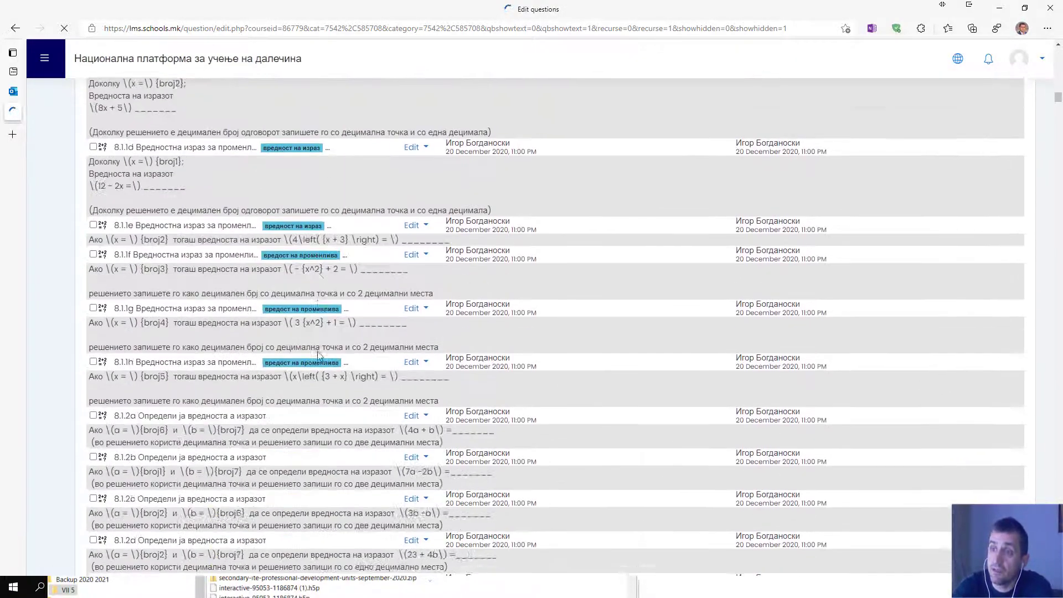
pyautogui.scroll(-20, 315, 354)
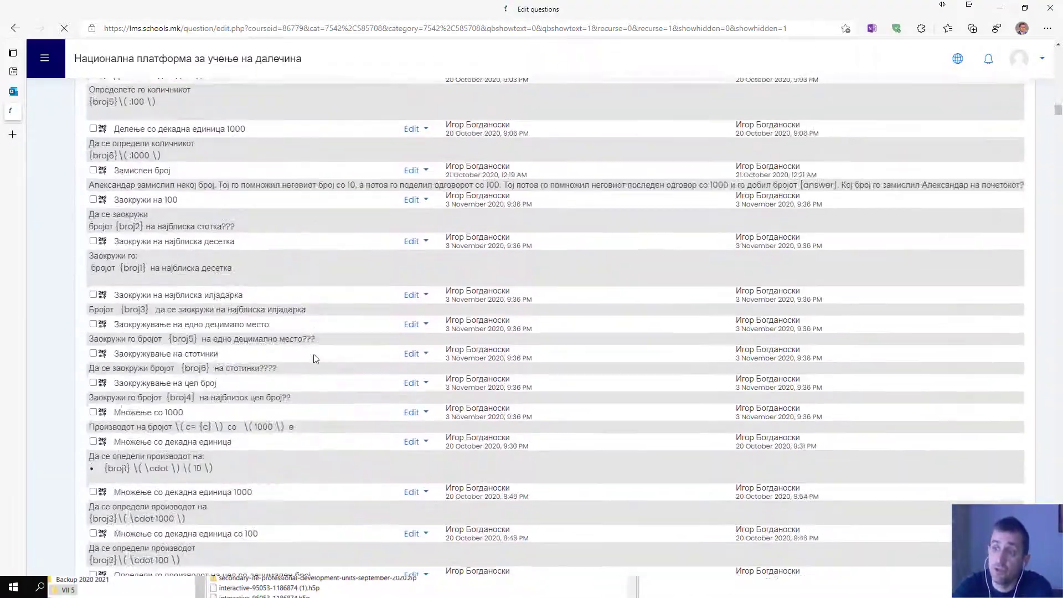
pyautogui.scroll(-20, 313, 360)
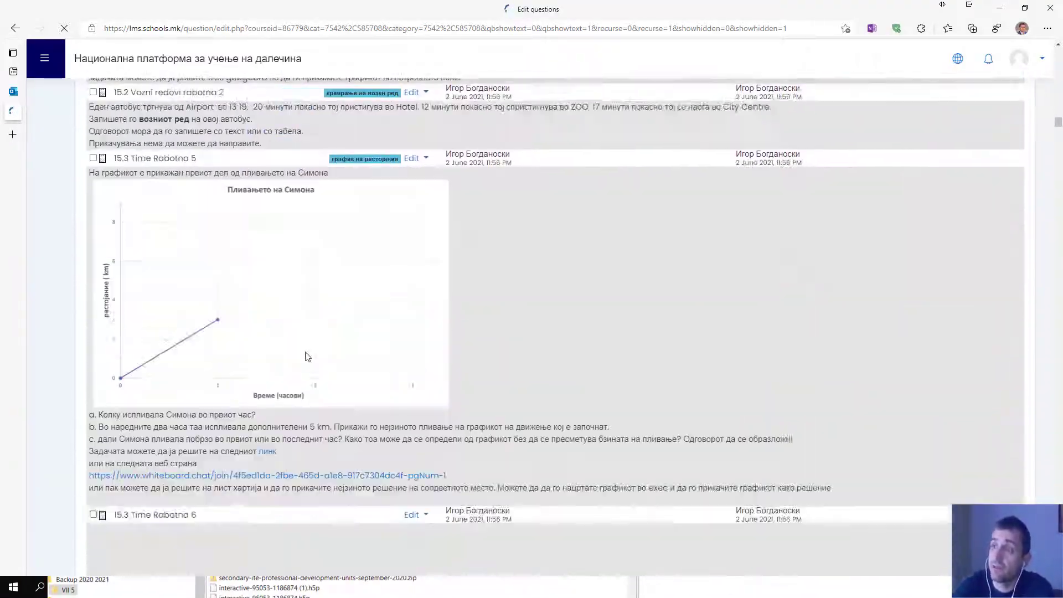
pyautogui.scroll(-10, 887, 231)
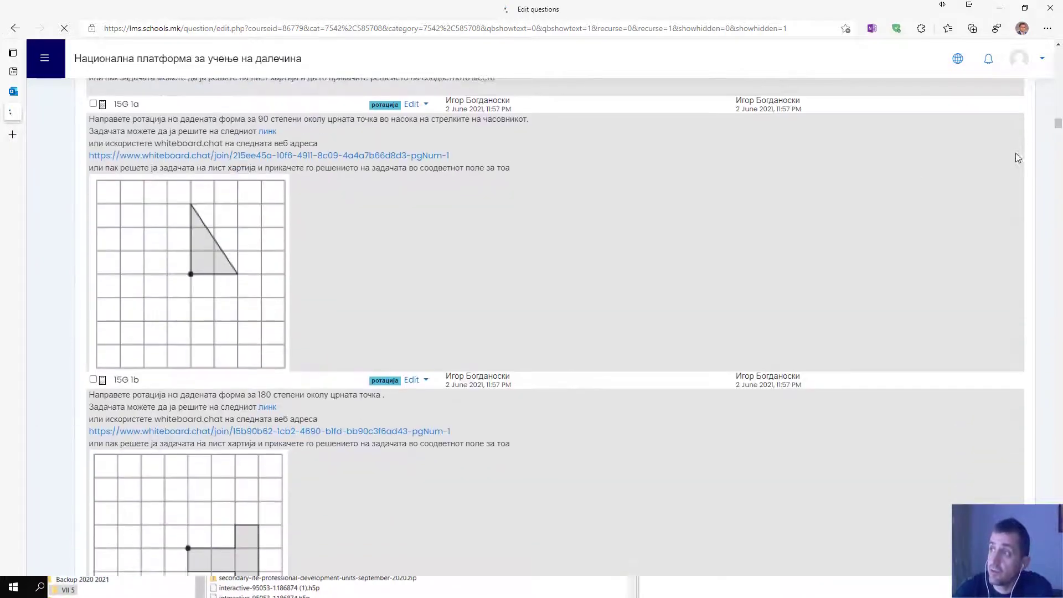
pyautogui.moveTo(1058, 128); pyautogui.dragTo(1054, 573)
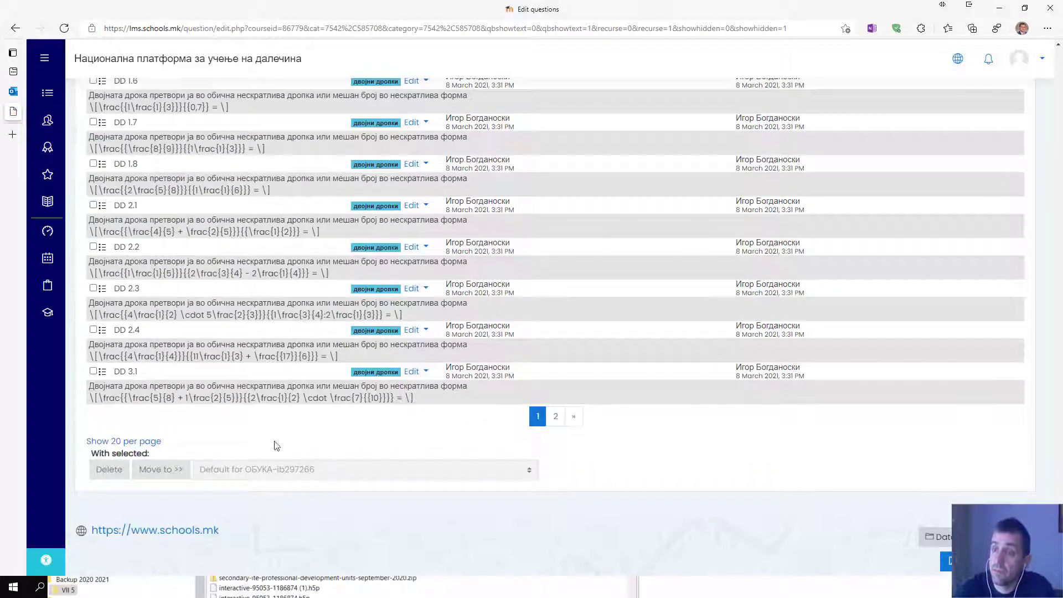
pyautogui.scroll(6, 1025, 457)
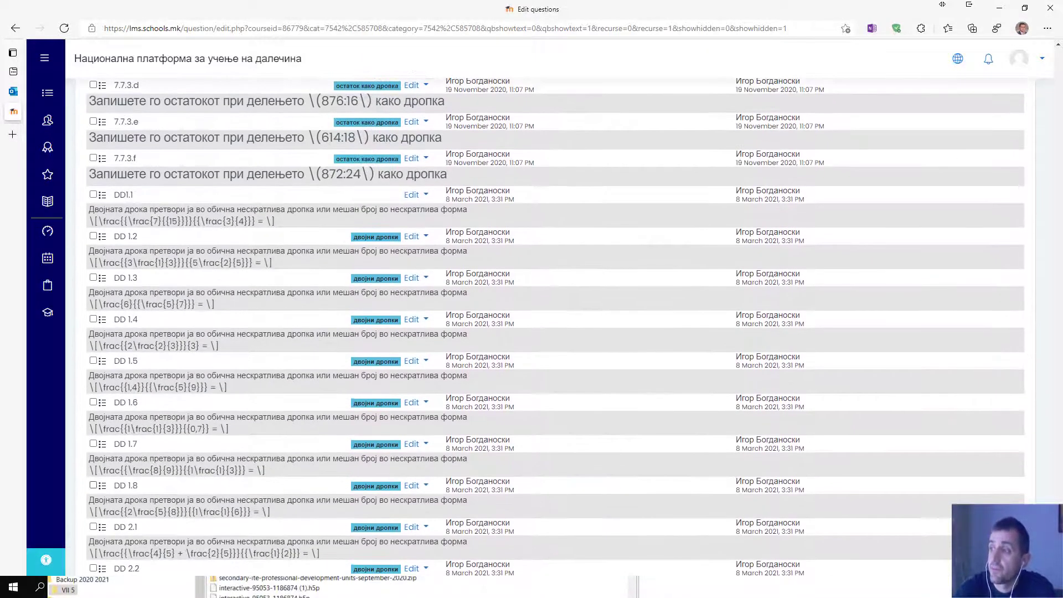
pyautogui.moveTo(1057, 560); pyautogui.dragTo(1051, 44)
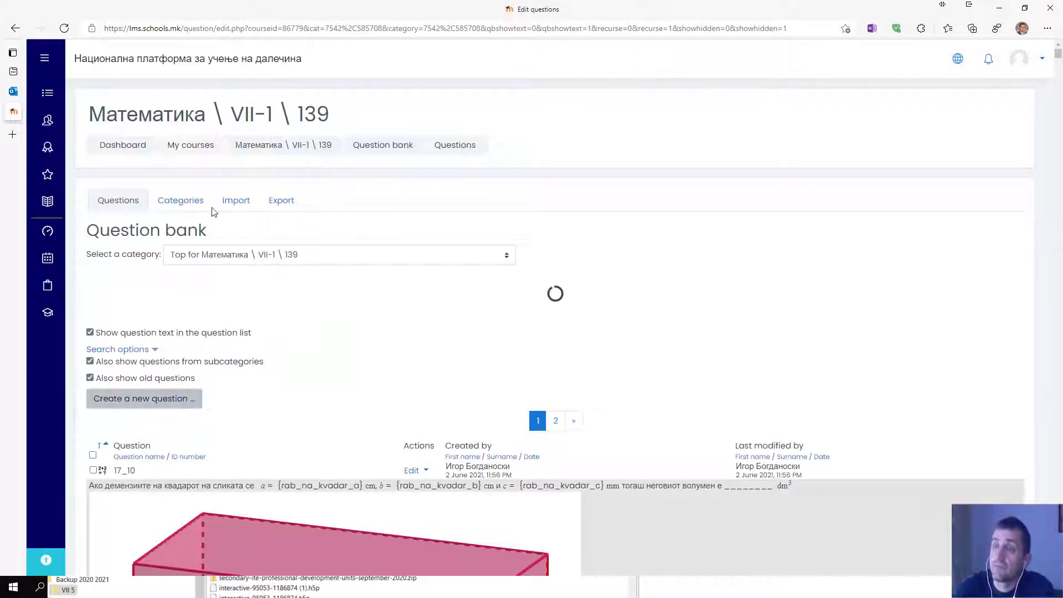
# Step: Set up a question export in Moodle XML format for the category 1А Број и Решавање Проблеми - 7 одд
pyautogui.click(178, 207)
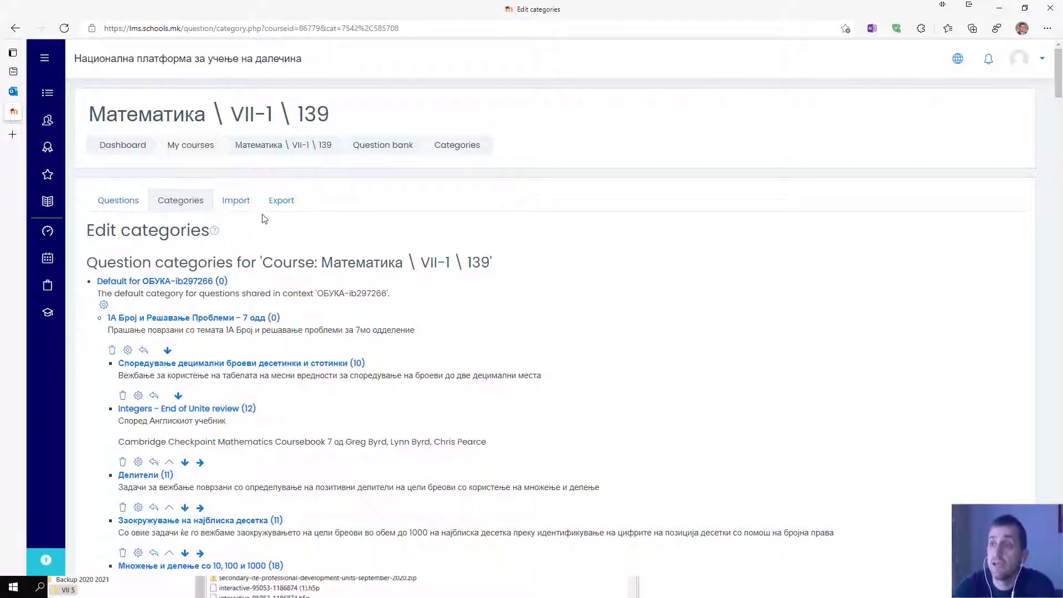
pyautogui.click(282, 201)
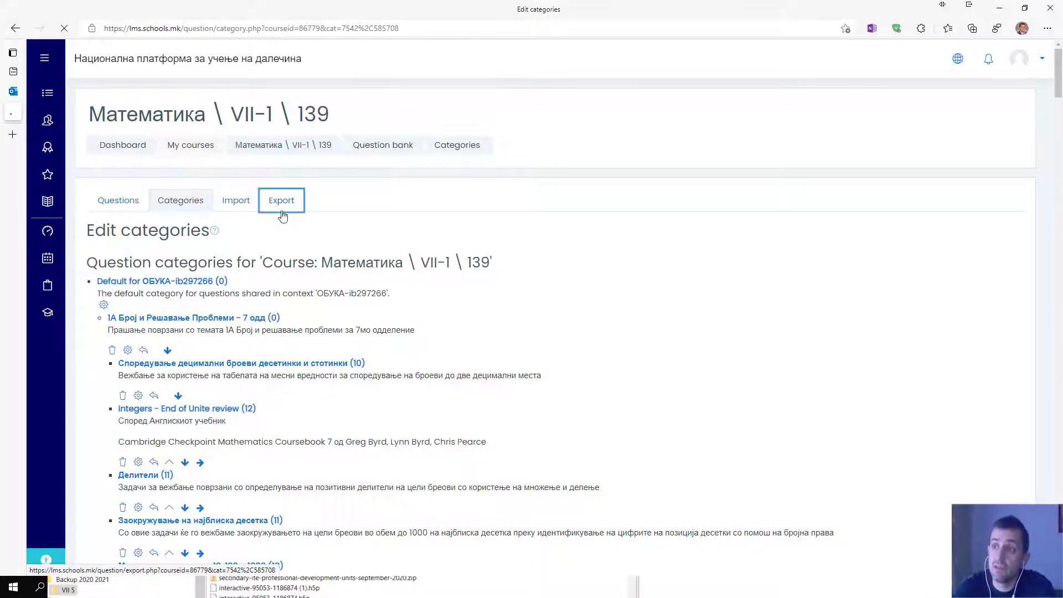
pyautogui.click(342, 315)
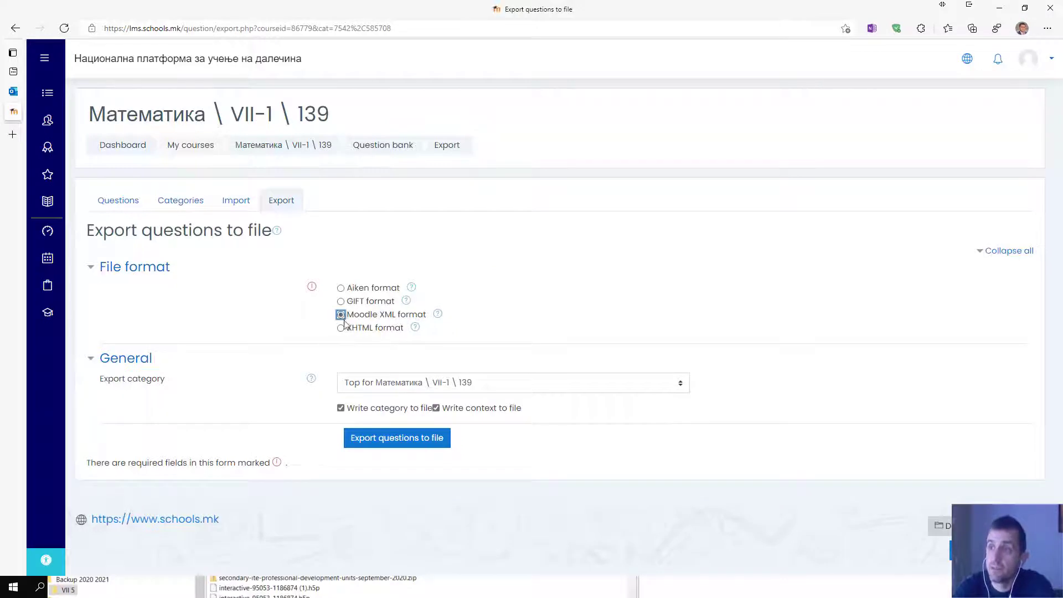
pyautogui.click(557, 386)
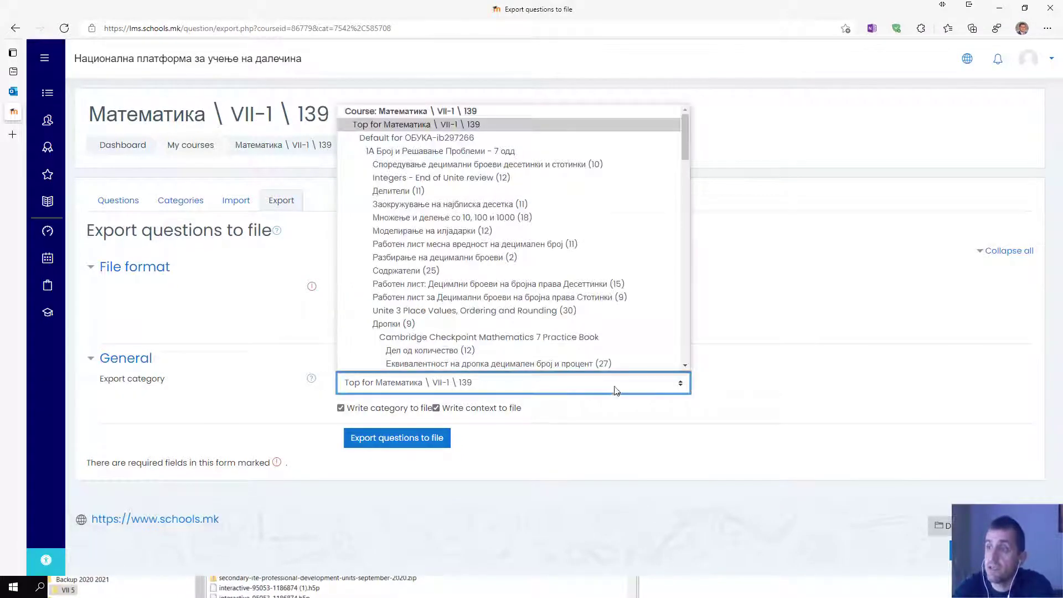
pyautogui.click(382, 151)
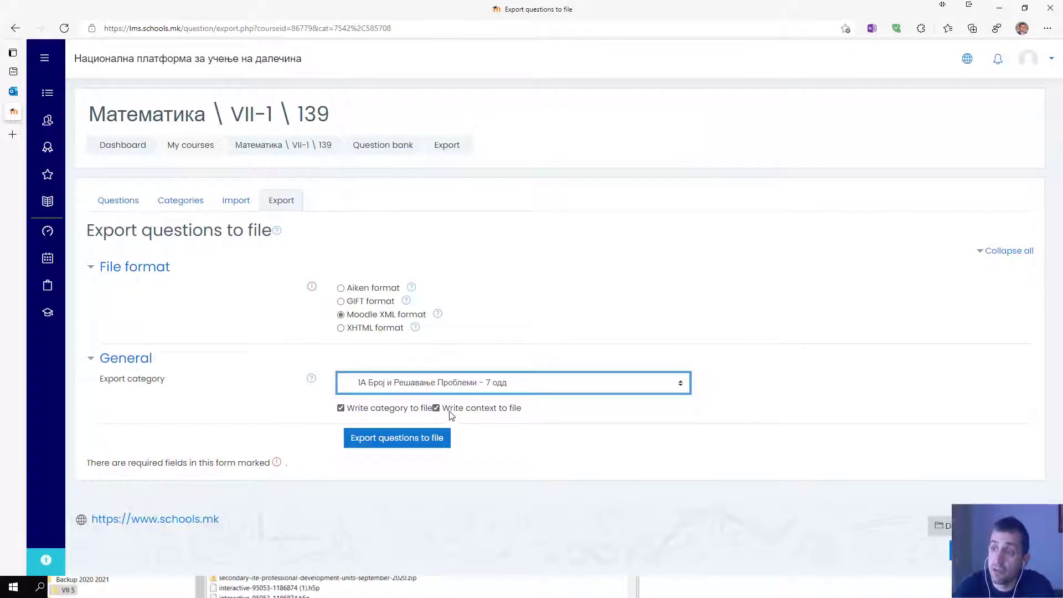
# Step: Export the category Top for Математика \ VII-1 \ 139 to a Moodle XML file
pyautogui.click(417, 390)
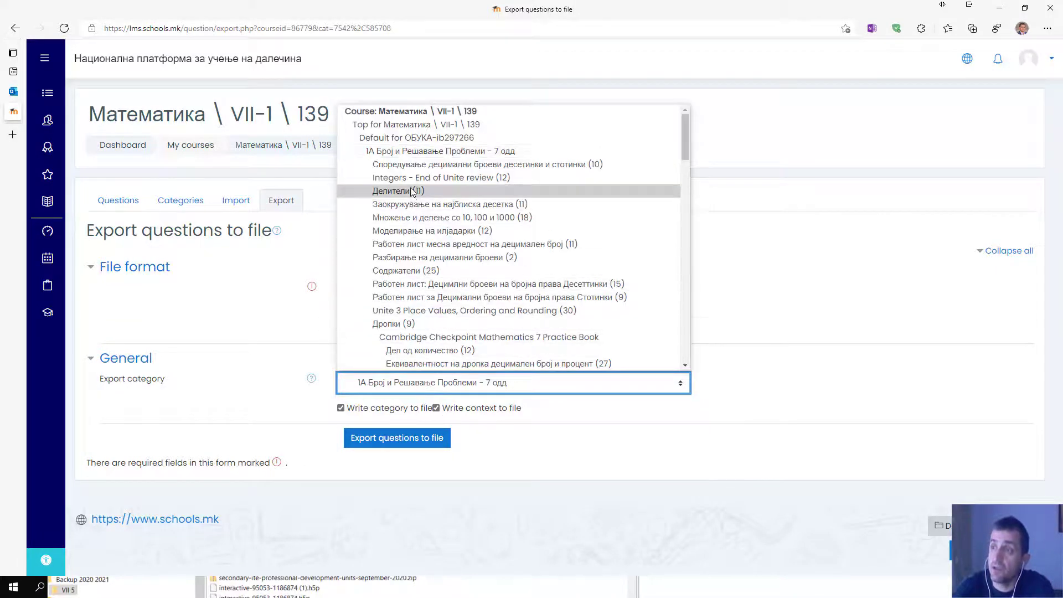
pyautogui.click(392, 126)
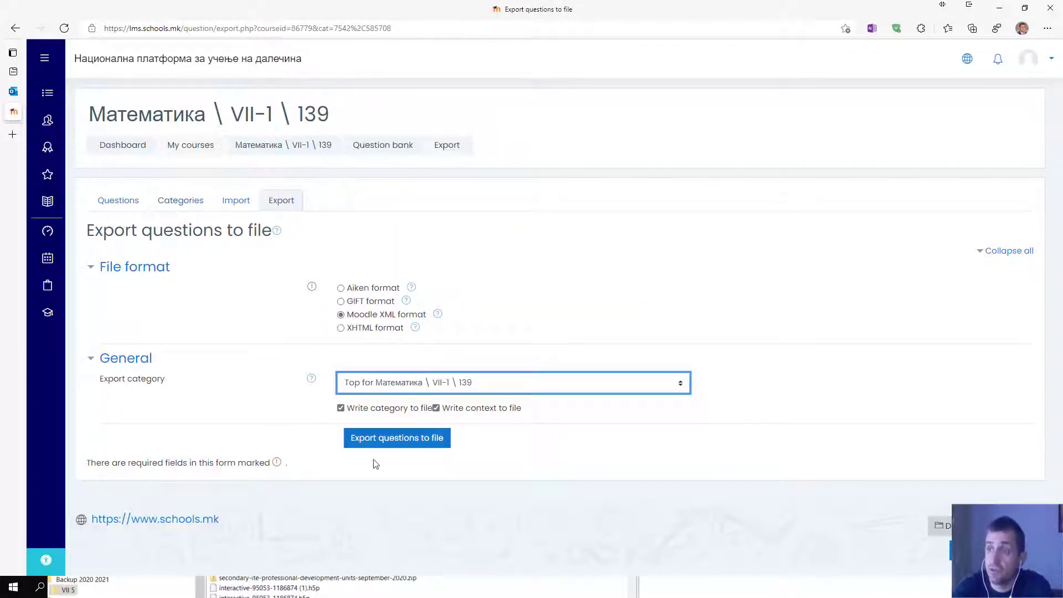
pyautogui.click(401, 441)
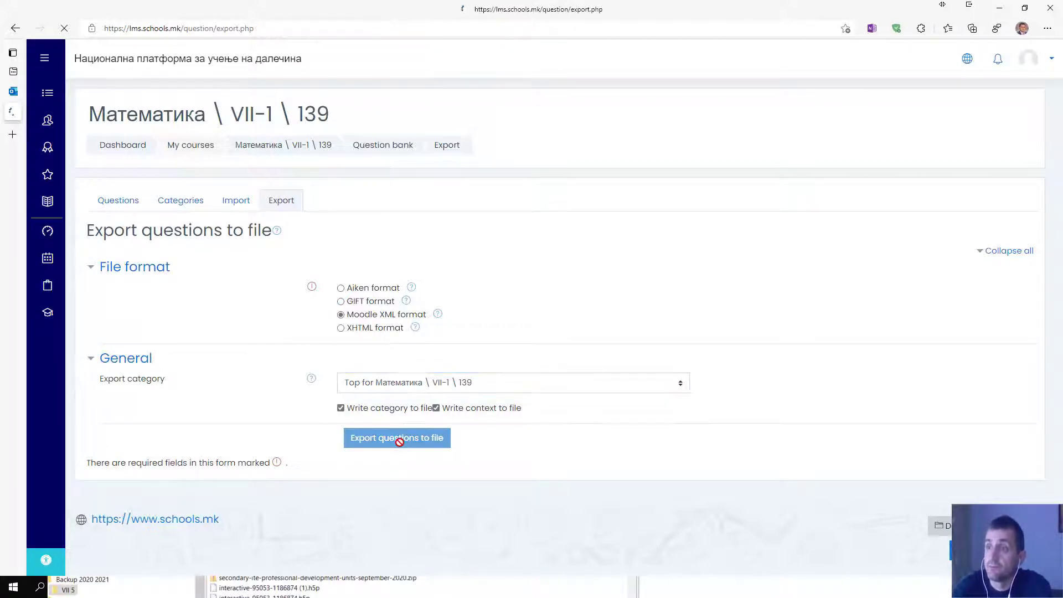
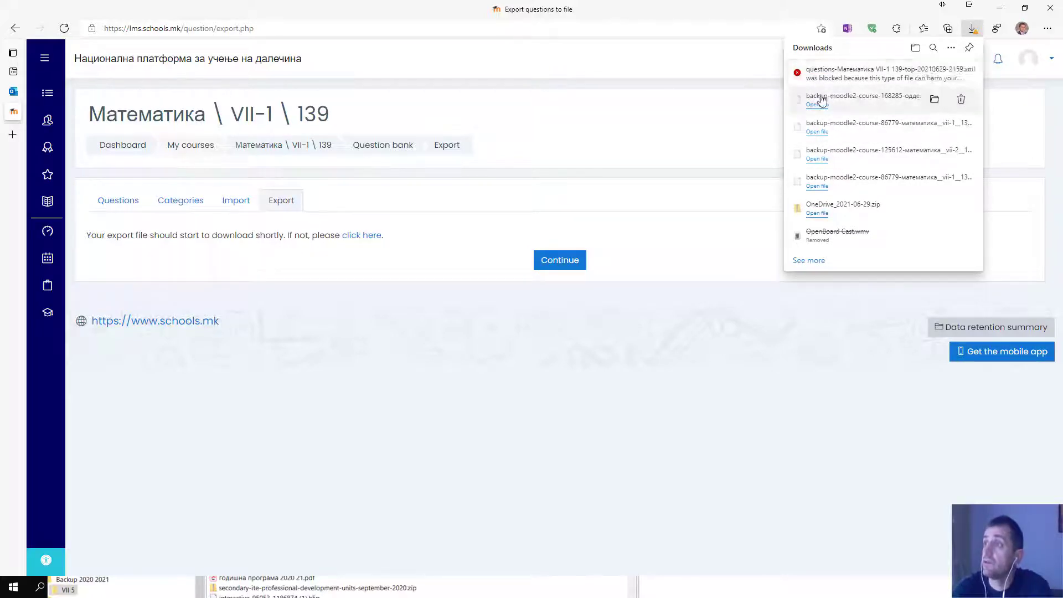
# Step: Keep the blocked download questions-Математика VII-1 139-top-20210629-2159.xml
pyautogui.click(963, 74)
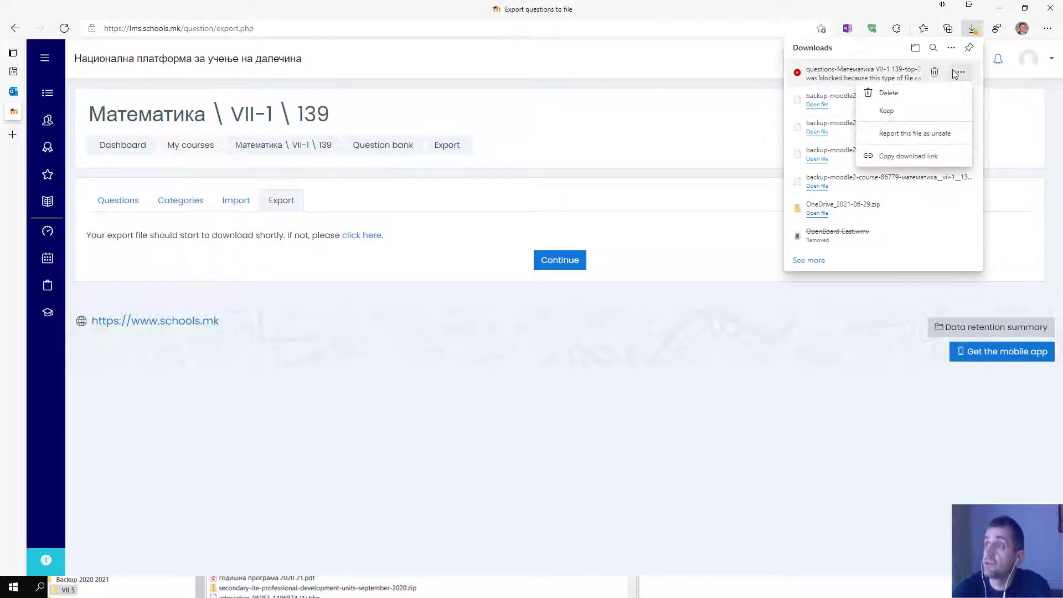
pyautogui.click(887, 111)
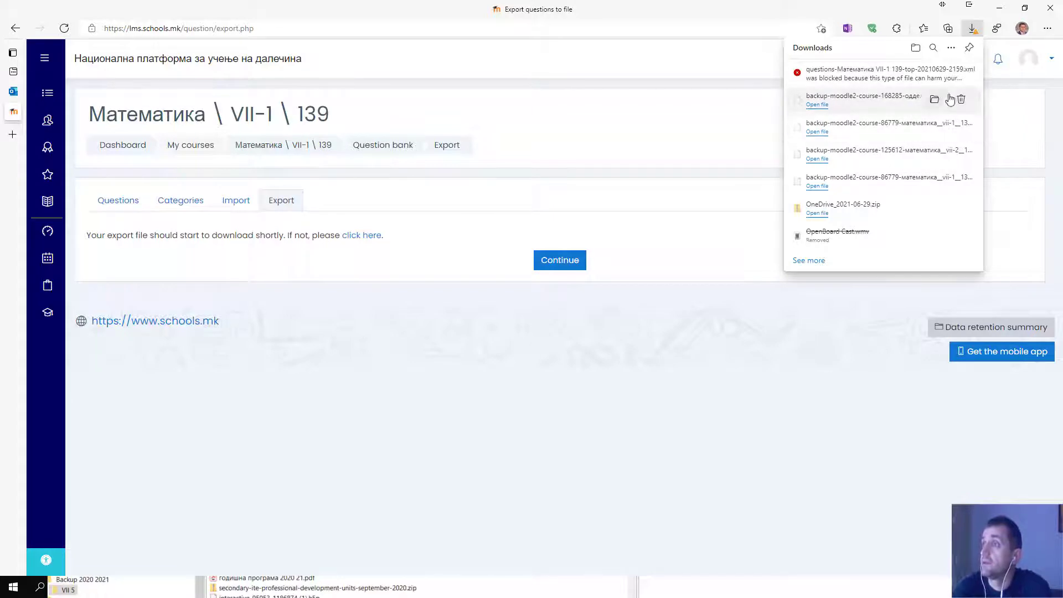
pyautogui.click(960, 72)
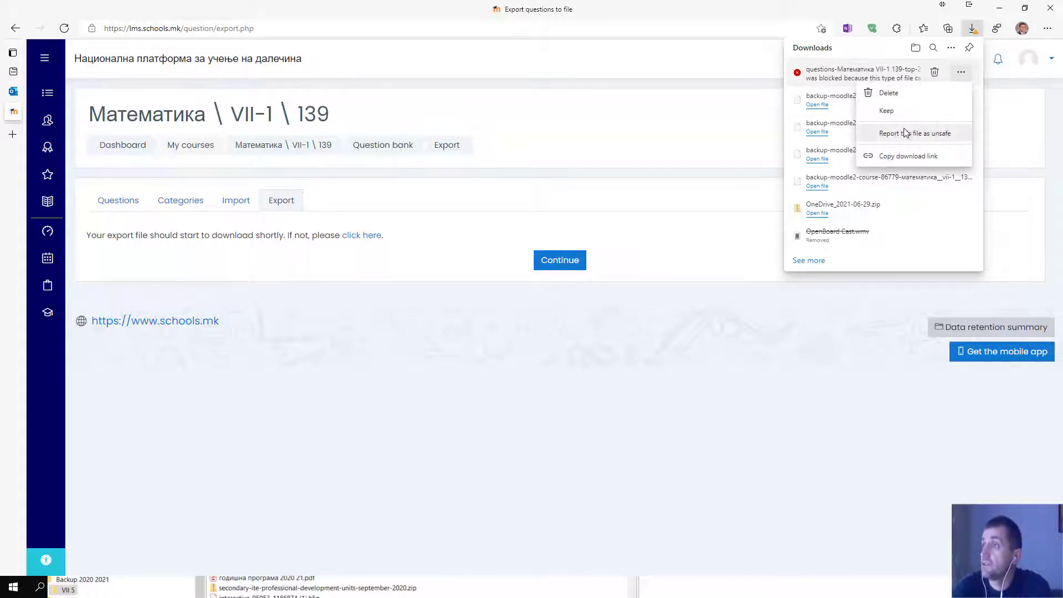
pyautogui.click(887, 112)
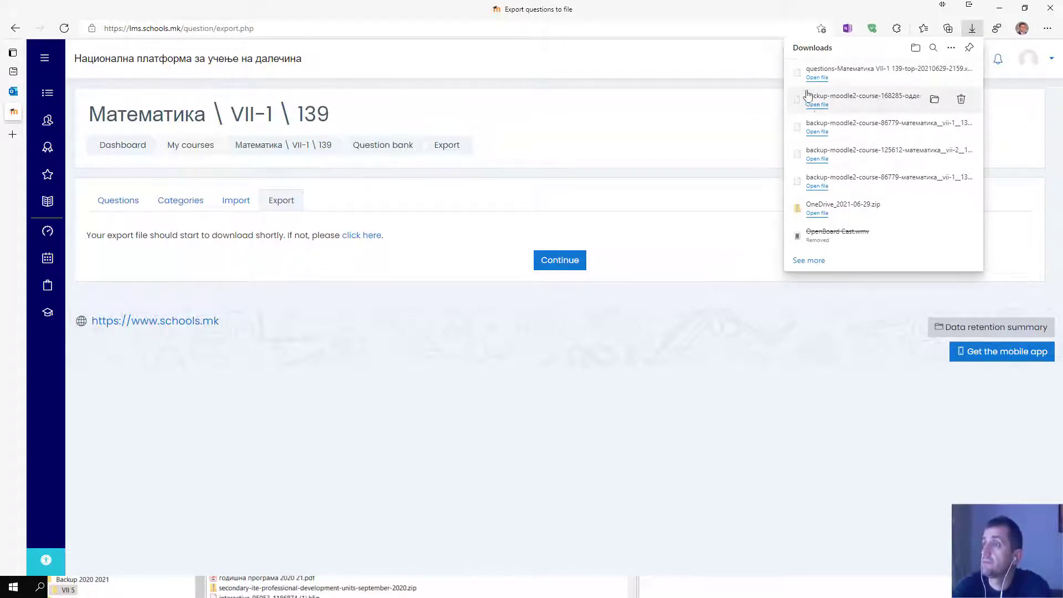
# Step: Copy the exported questions XML file from Downloads into D:\Ucebna 2020 2021\Backup 2020 2021\VII 5 and return to the browser
pyautogui.click(934, 73)
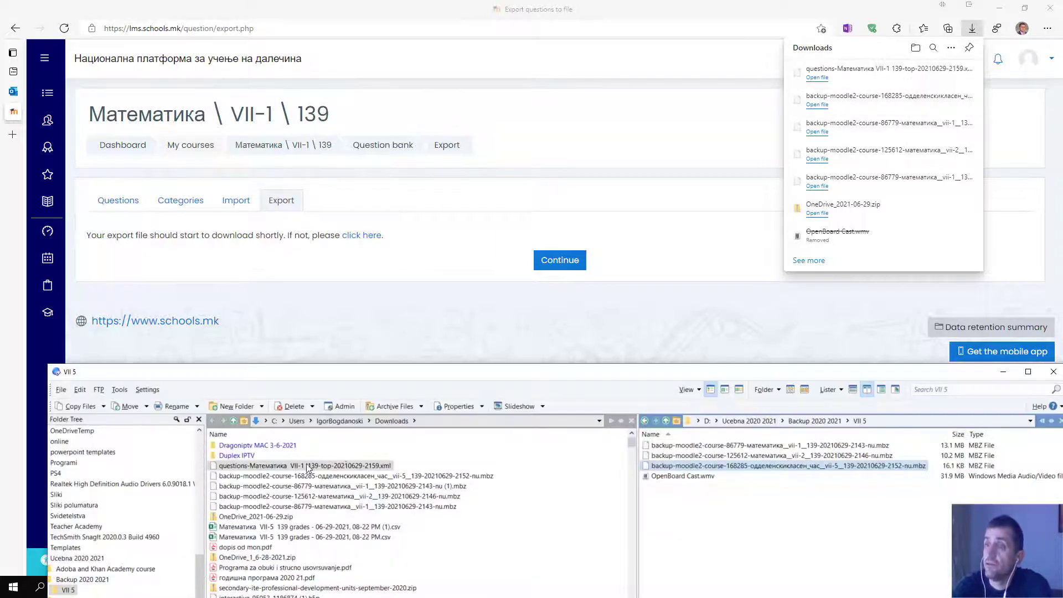
pyautogui.click(76, 410)
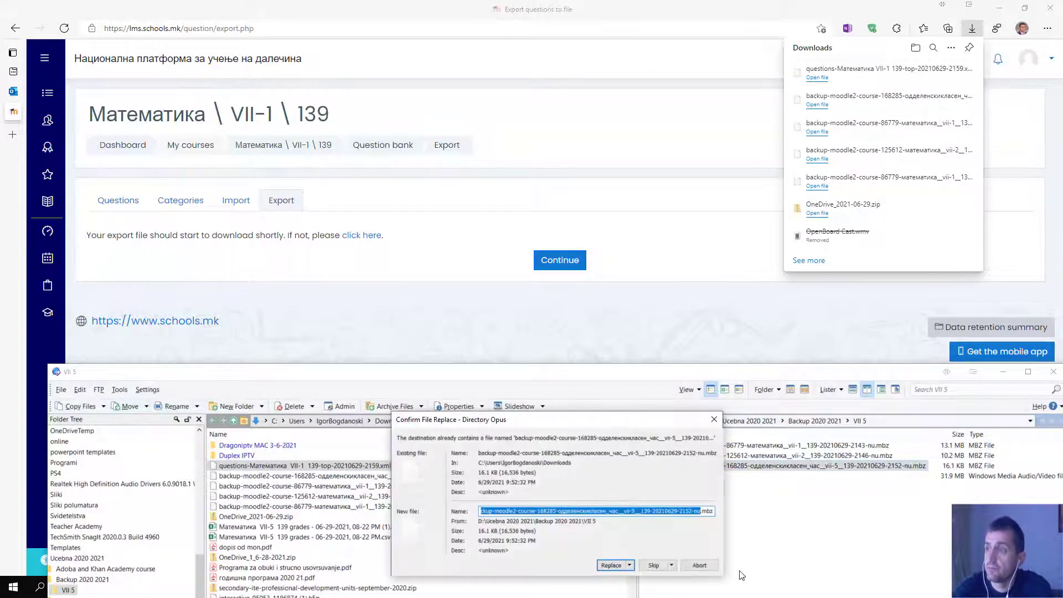
pyautogui.click(696, 565)
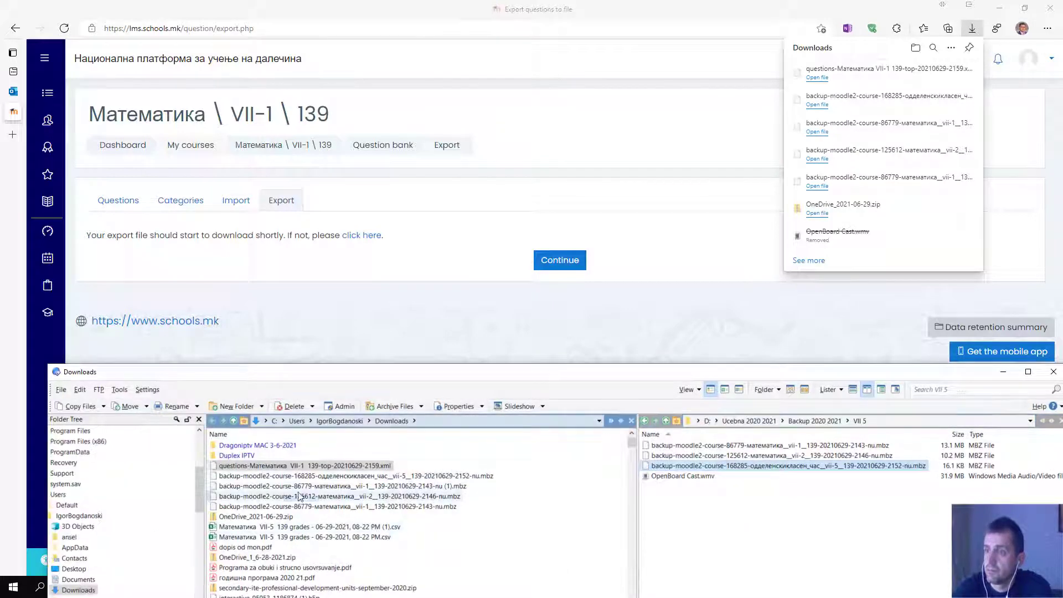
pyautogui.click(286, 468)
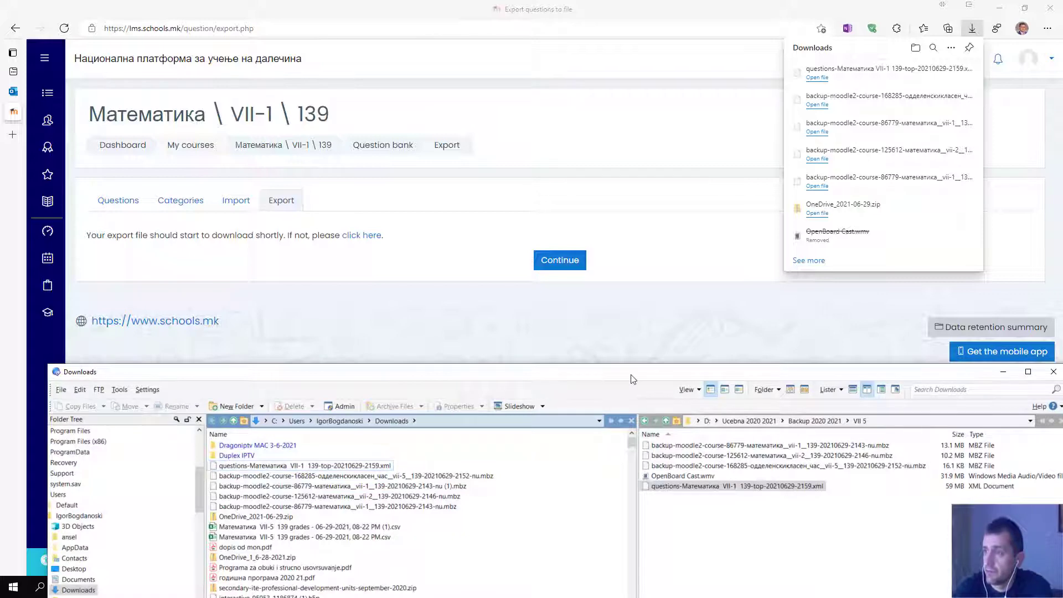
pyautogui.moveTo(631, 372); pyautogui.dragTo(572, 300)
pyautogui.click(972, 297)
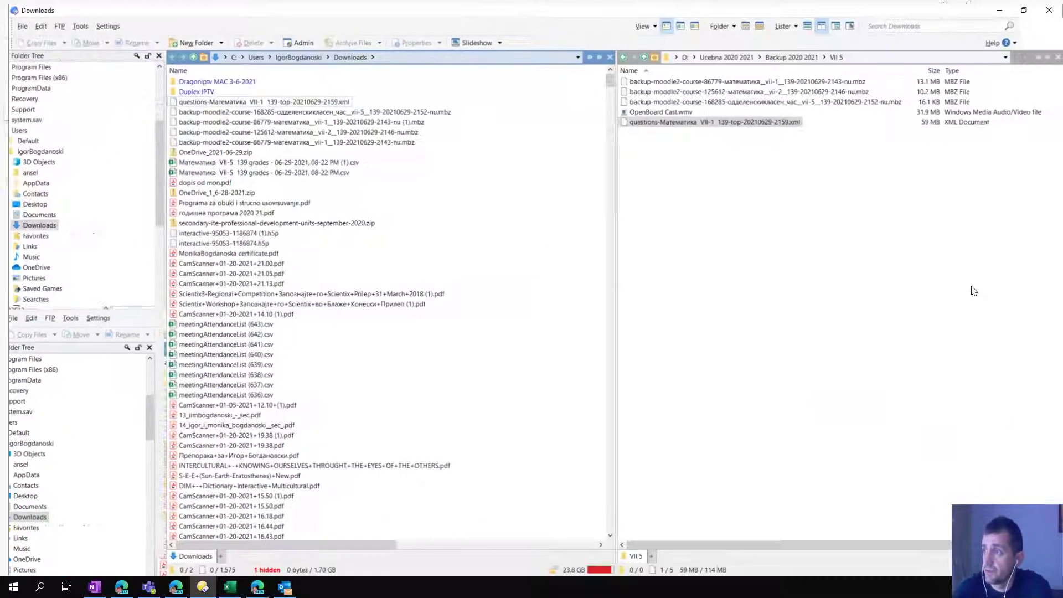
pyautogui.click(999, 10)
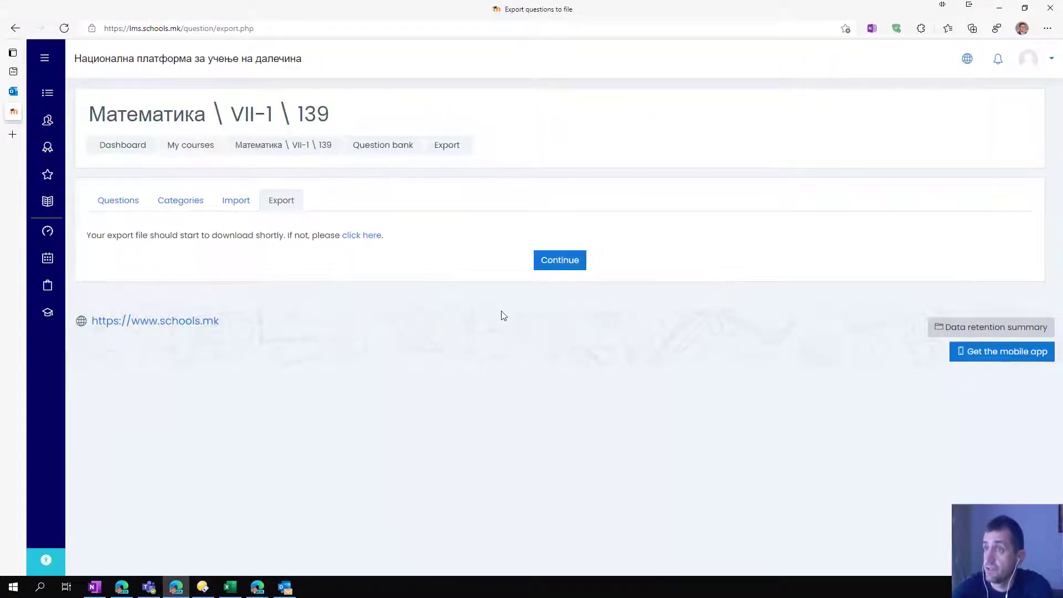
# Step: Leave the finished export and open the course Одделенски/Класен час \ VII-5 \ 139 from the dashboard
pyautogui.click(565, 264)
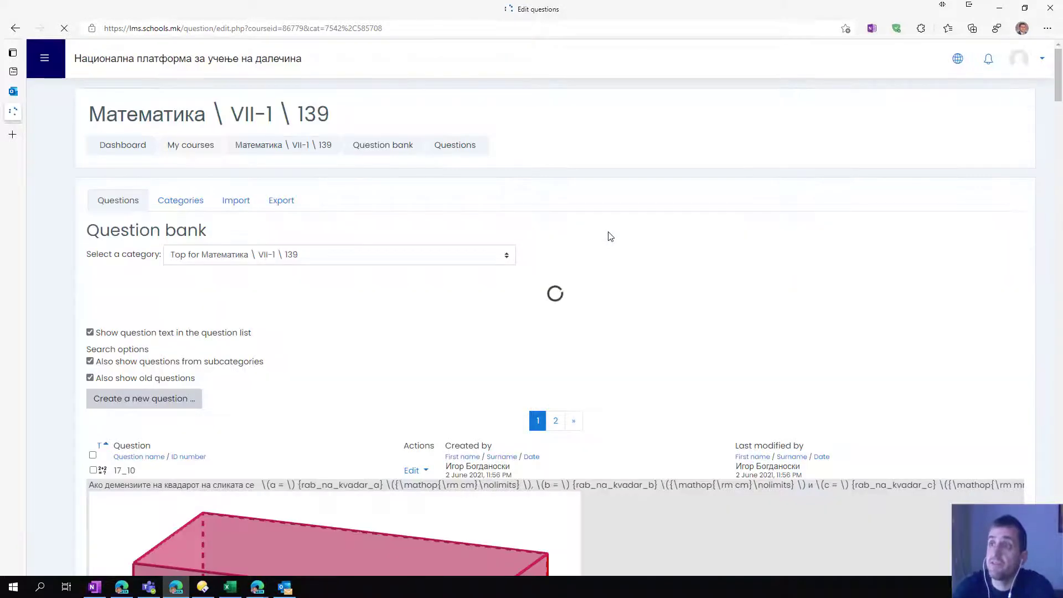
pyautogui.click(89, 65)
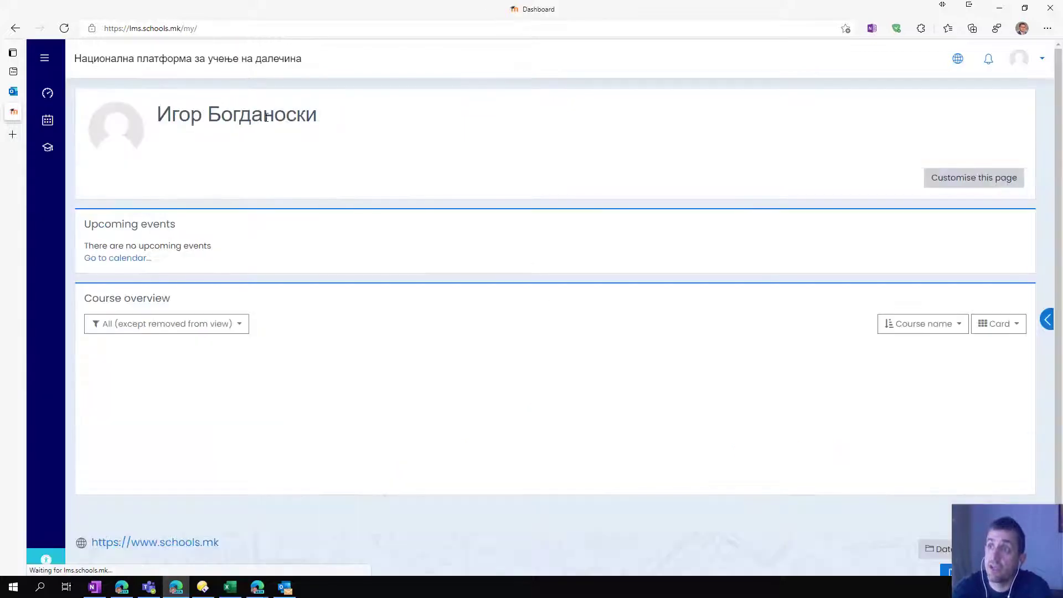
pyautogui.scroll(-8, 370, 270)
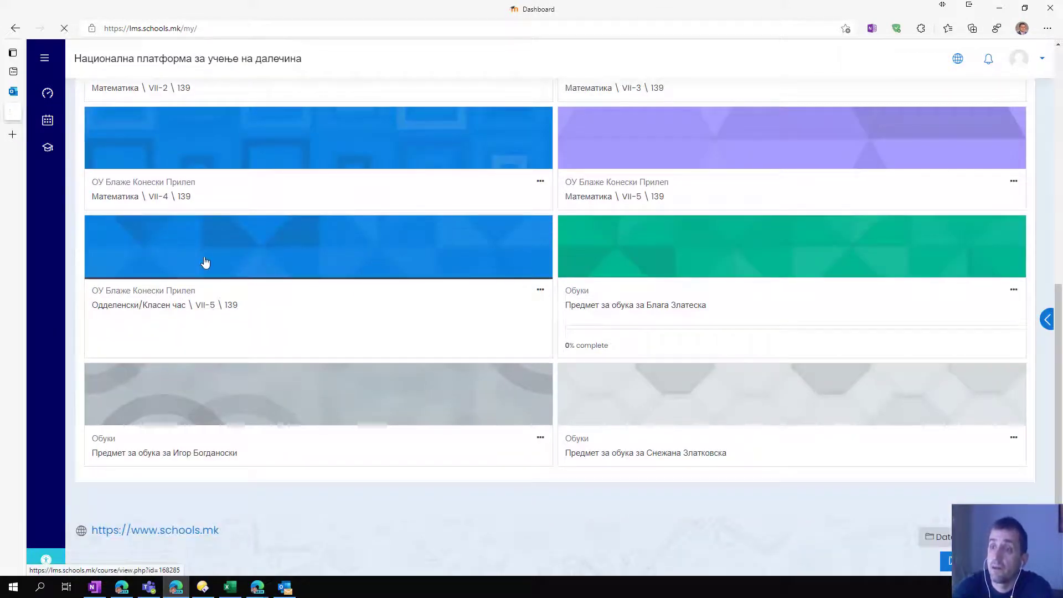
pyautogui.click(206, 263)
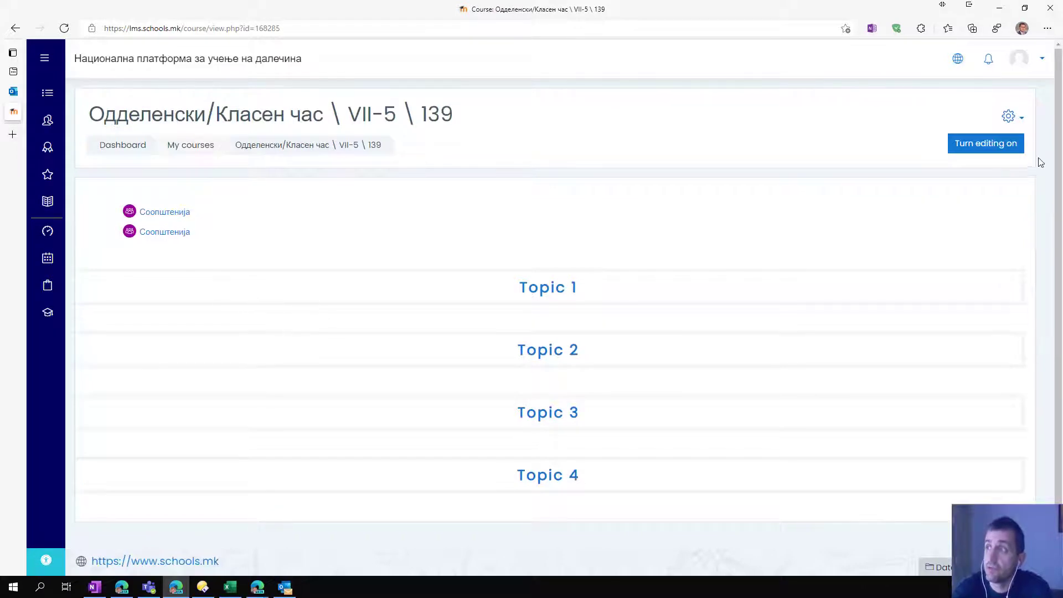
# Step: Open the course's question bank import form and choose Moodle XML format
pyautogui.click(1020, 122)
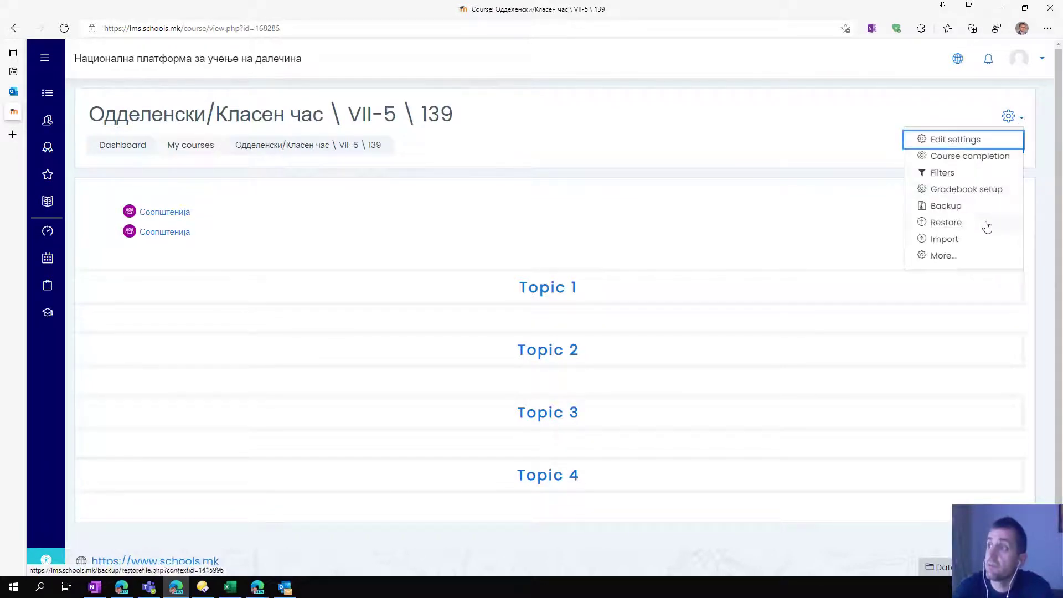
pyautogui.click(943, 255)
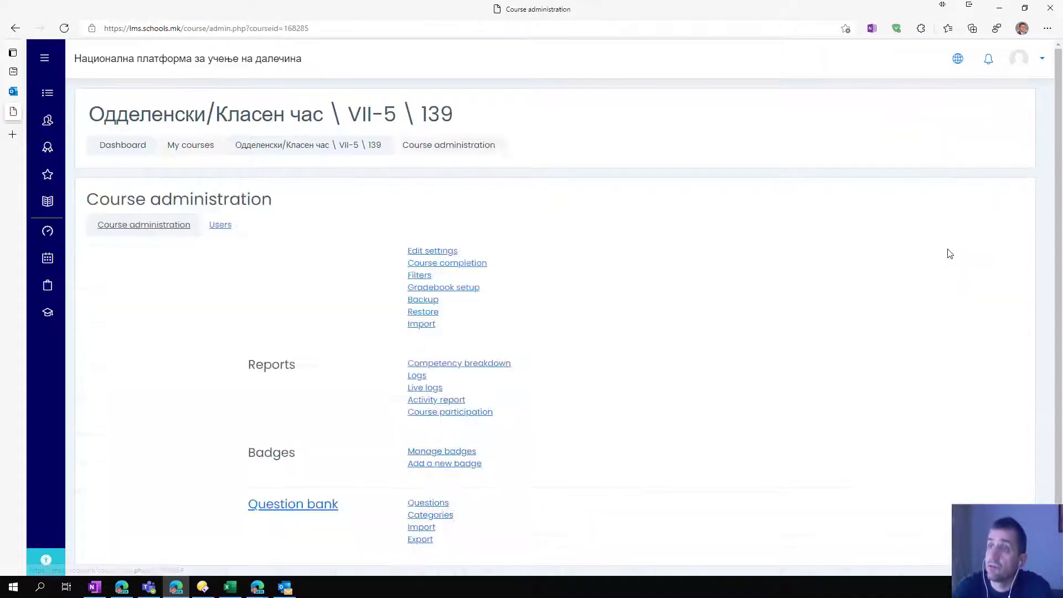
pyautogui.scroll(-2, 323, 368)
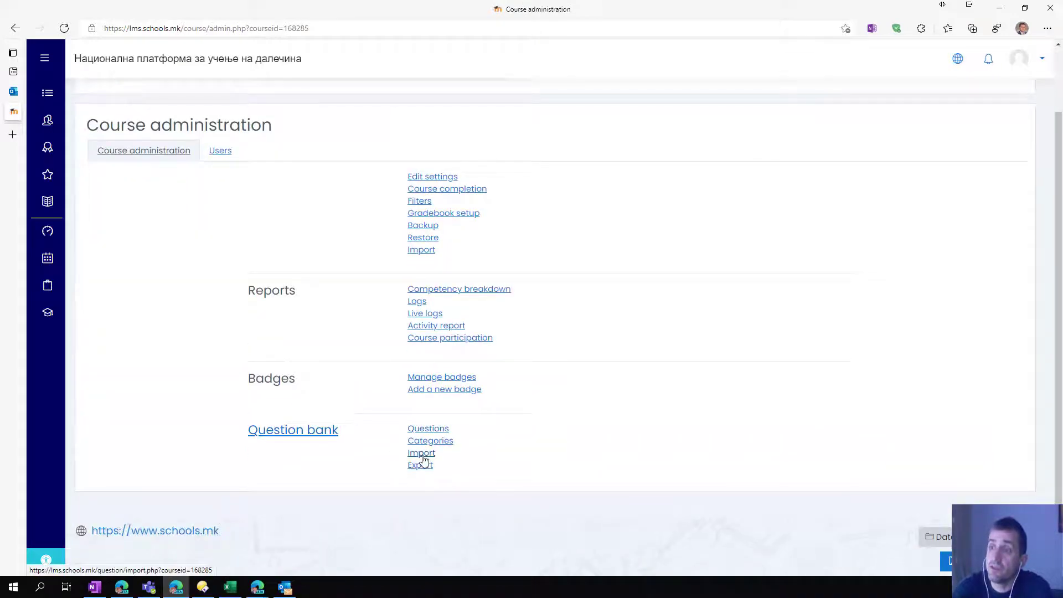
pyautogui.click(422, 455)
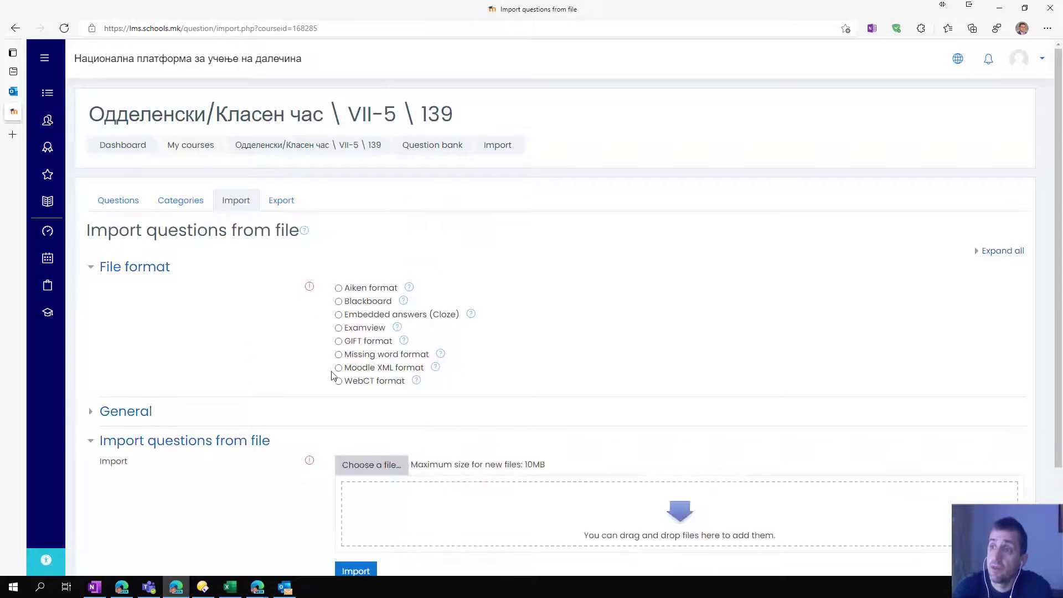
pyautogui.click(339, 367)
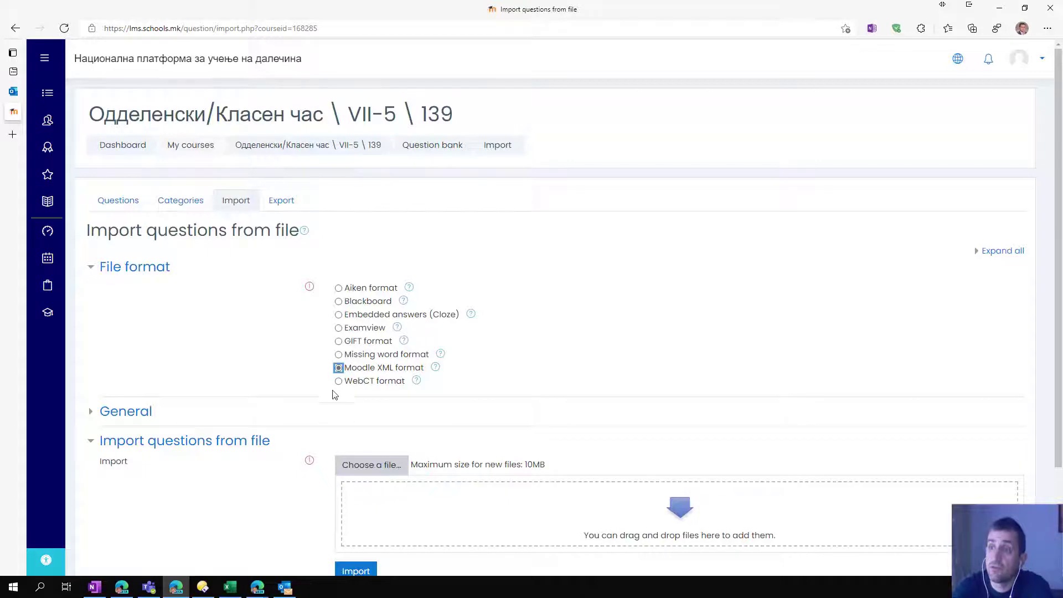
pyautogui.scroll(-2, 306, 373)
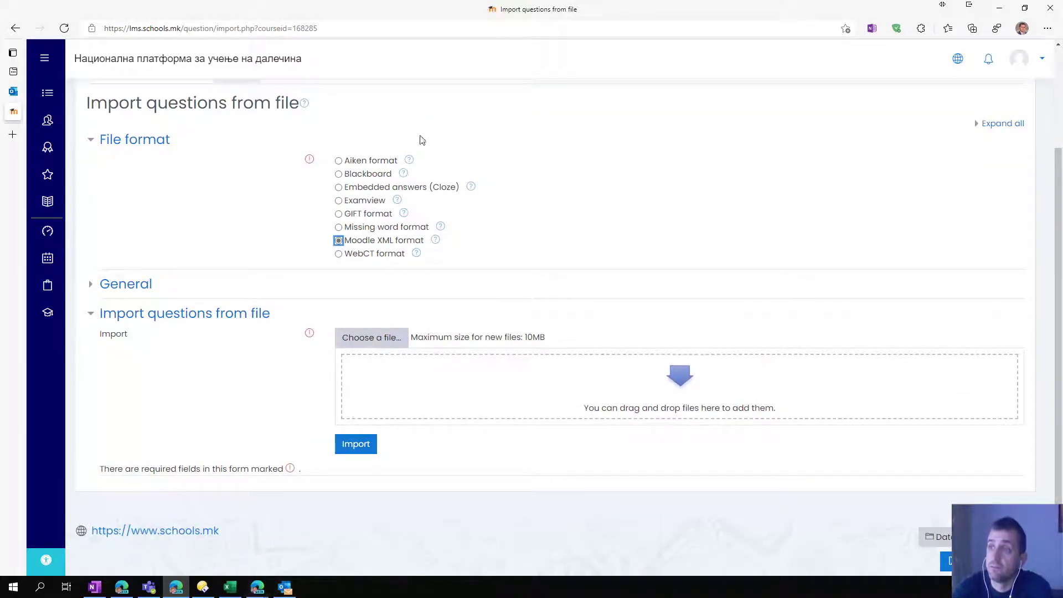
# Step: Try to add questions-Математика VII-1 139-top-20210629-2159.xml from the VII 5 folder to the question import form
pyautogui.click(202, 587)
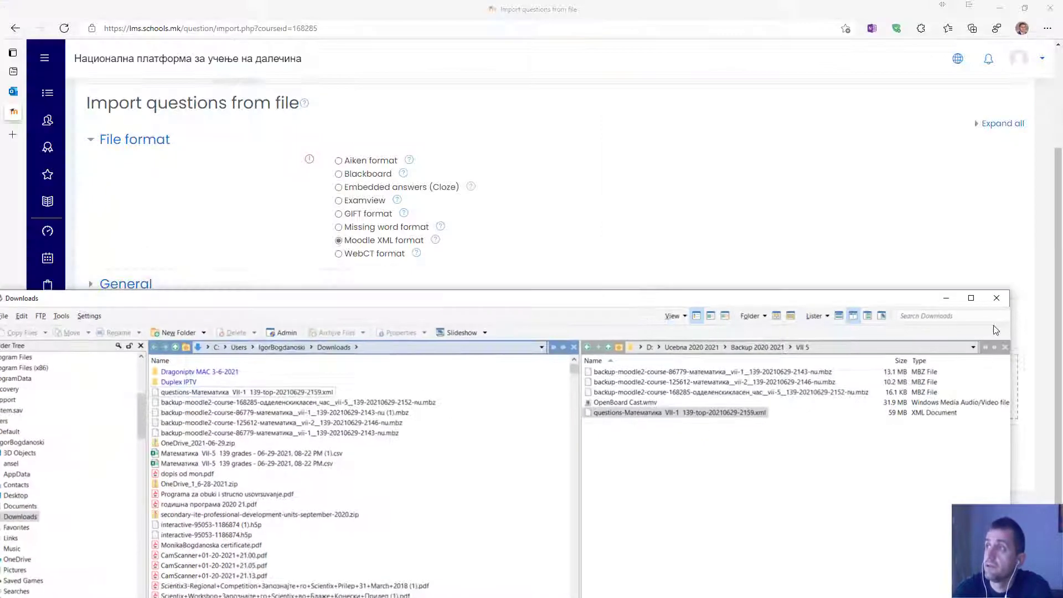
pyautogui.click(1024, 6)
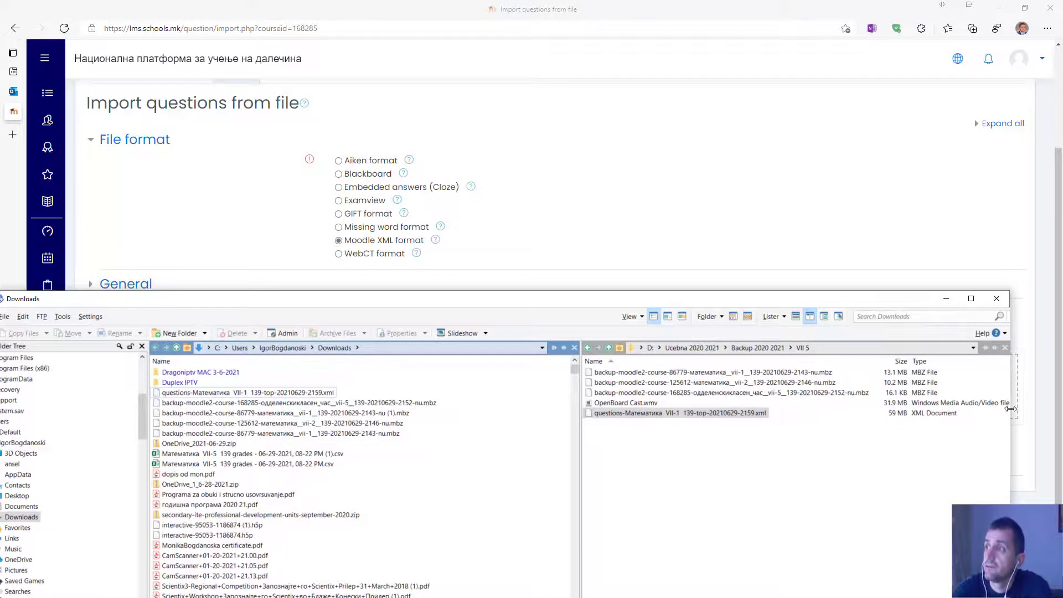
pyautogui.moveTo(1007, 435); pyautogui.dragTo(711, 434)
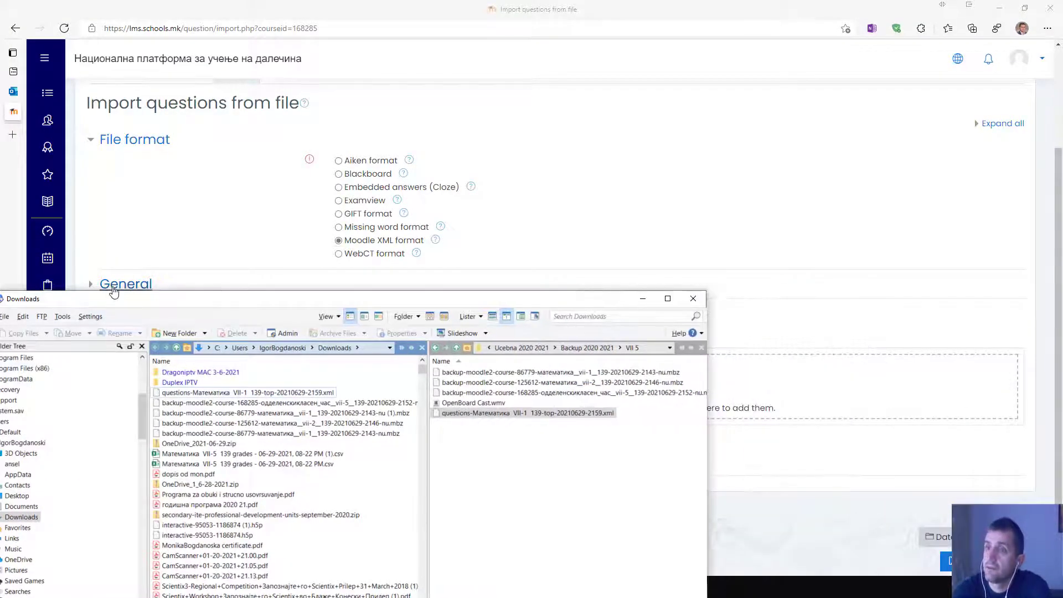
pyautogui.moveTo(138, 298); pyautogui.dragTo(203, 152)
pyautogui.moveTo(64, 394); pyautogui.dragTo(180, 394)
pyautogui.moveTo(373, 168); pyautogui.dragTo(174, 76)
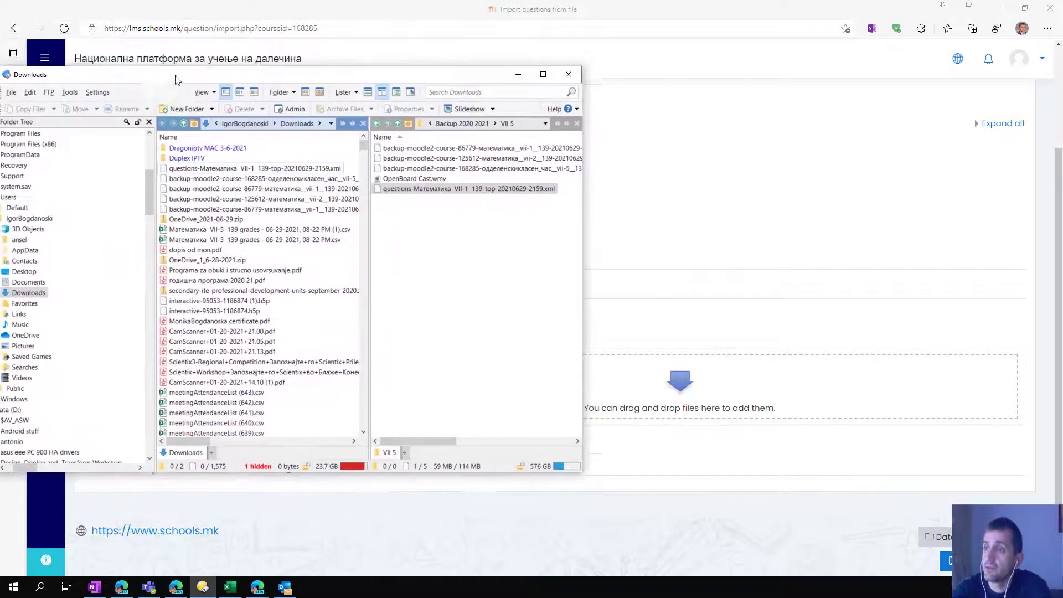
pyautogui.moveTo(463, 189); pyautogui.dragTo(819, 390)
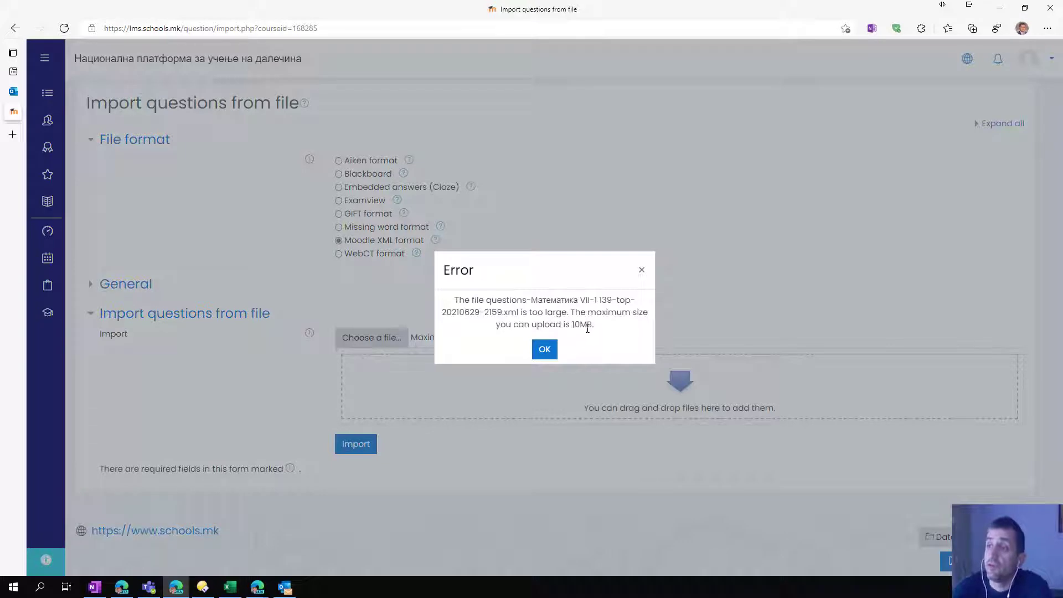
pyautogui.click(544, 349)
# Step: Switch to the file manager, maximize its window and search the Ucebna 2020 2021 folder for "lms"
pyautogui.click(203, 587)
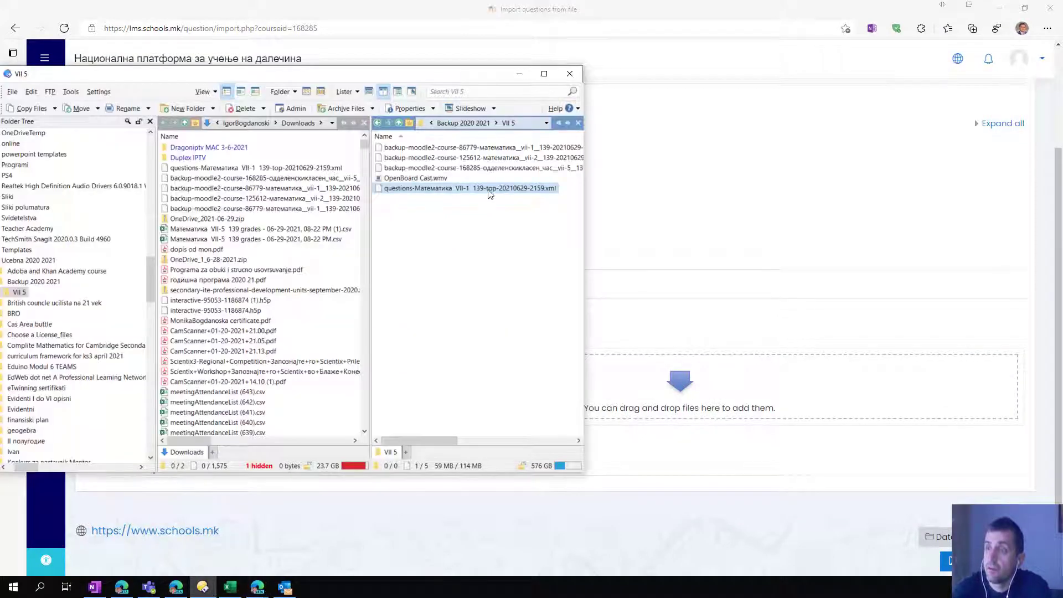
pyautogui.moveTo(421, 441)
pyautogui.mouseDown()
pyautogui.moveTo(517, 443)
pyautogui.moveTo(427, 442)
pyautogui.mouseUp()
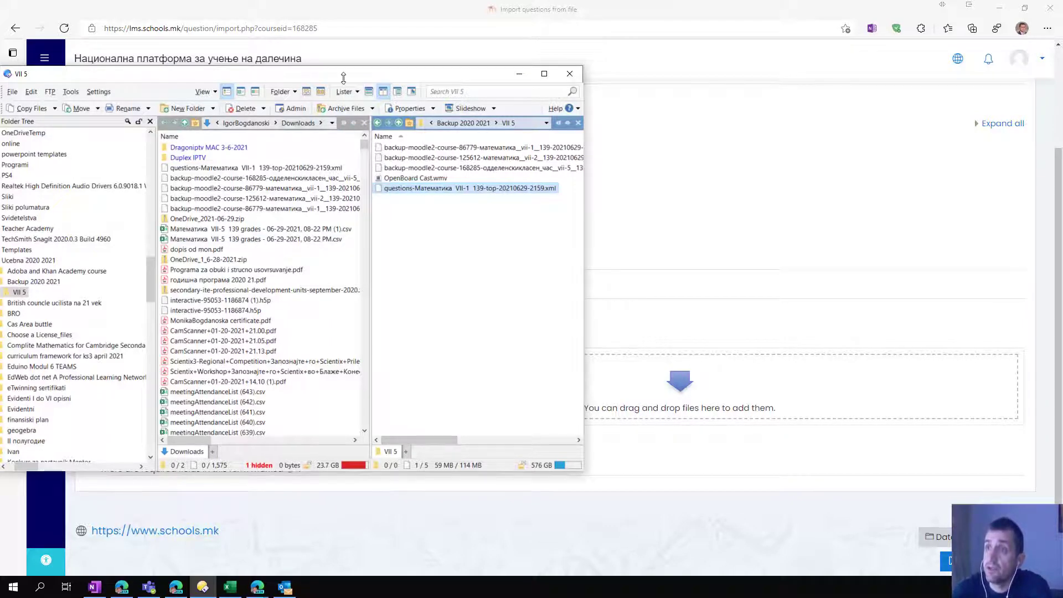
pyautogui.moveTo(340, 77); pyautogui.dragTo(474, 79)
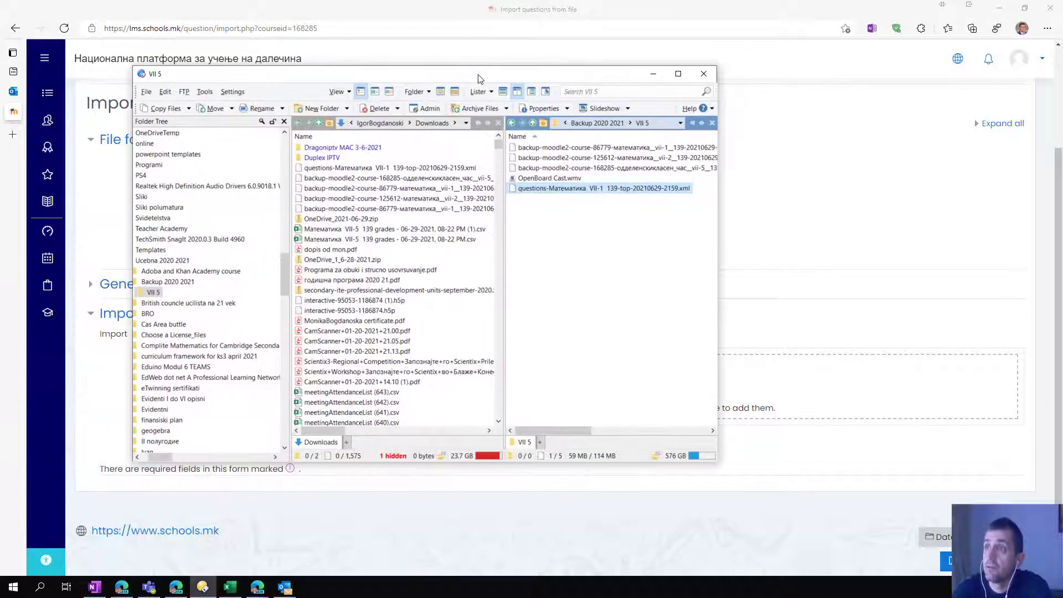
pyautogui.click(679, 77)
pyautogui.click(724, 55)
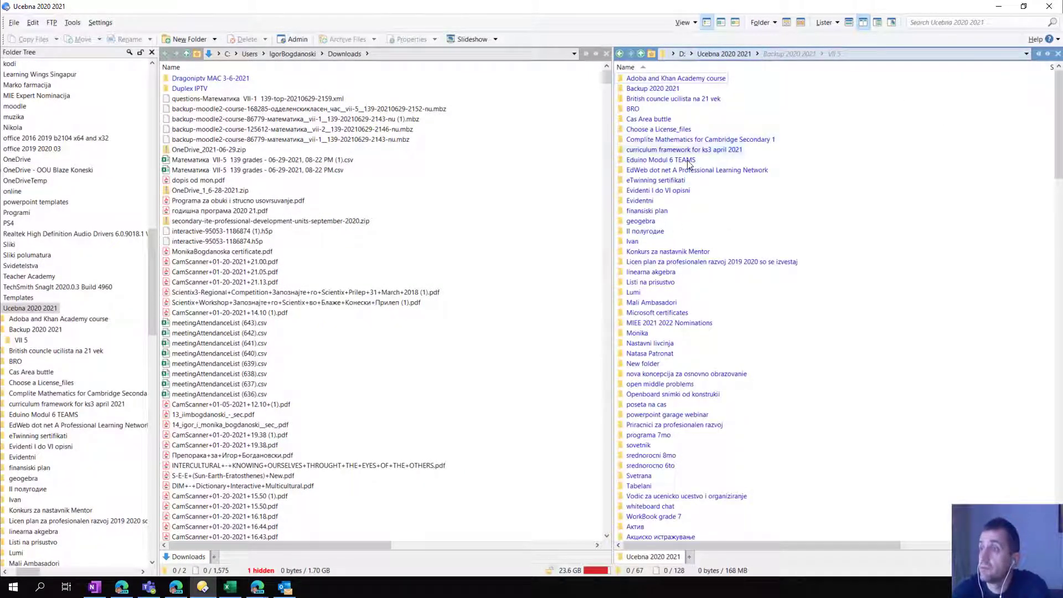
pyautogui.click(667, 355)
pyautogui.write('lms')
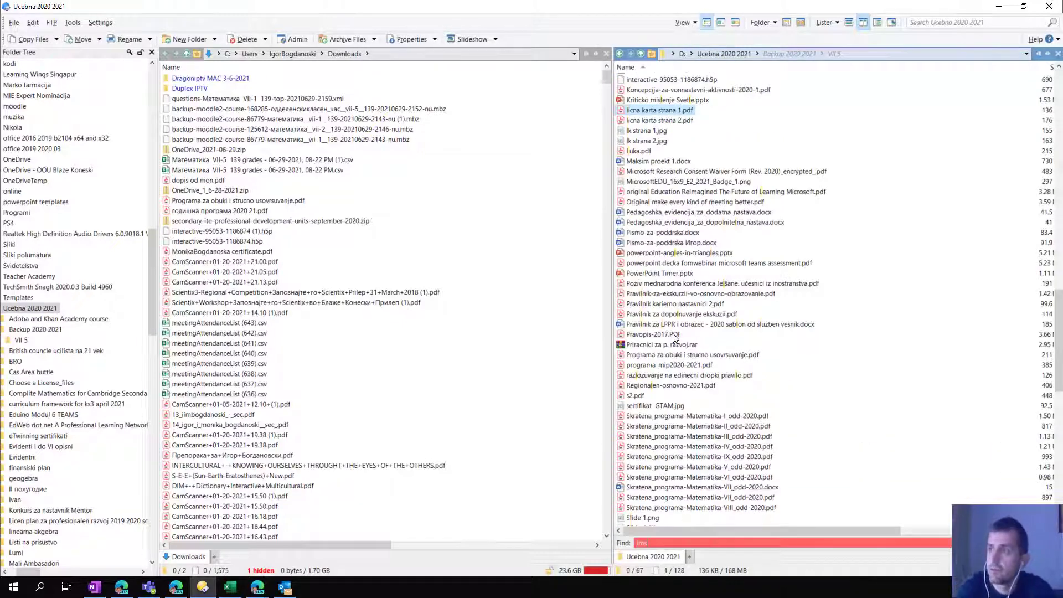
# Step: Search the Ucebna 2020 2021 folder for "Qu" and look through its subfolders for saved quiz questions
pyautogui.click(327, 199)
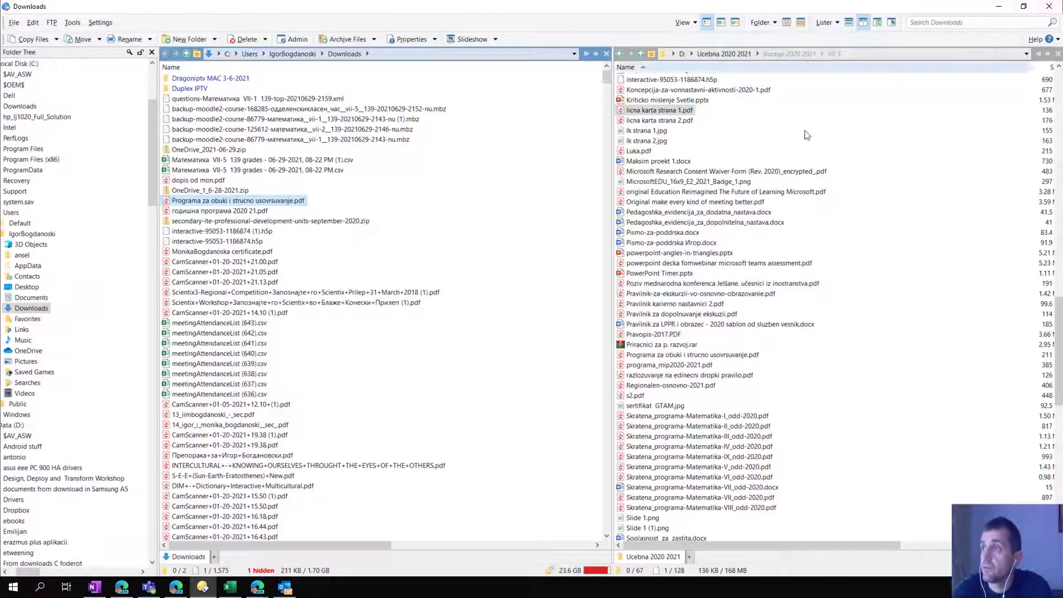
pyautogui.scroll(4, 724, 161)
pyautogui.scroll(12, 724, 161)
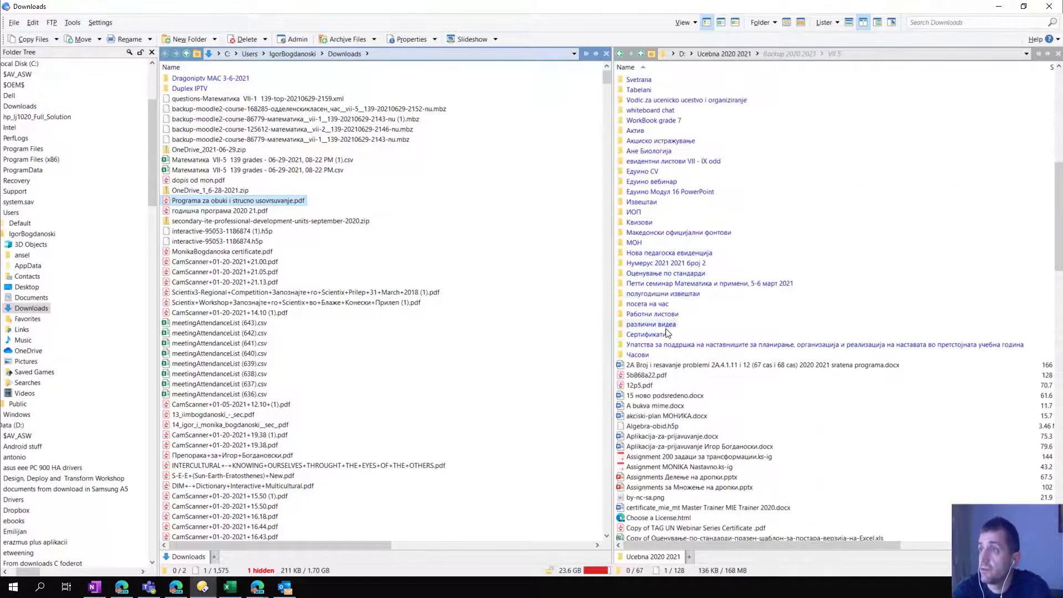
pyautogui.scroll(11, 675, 332)
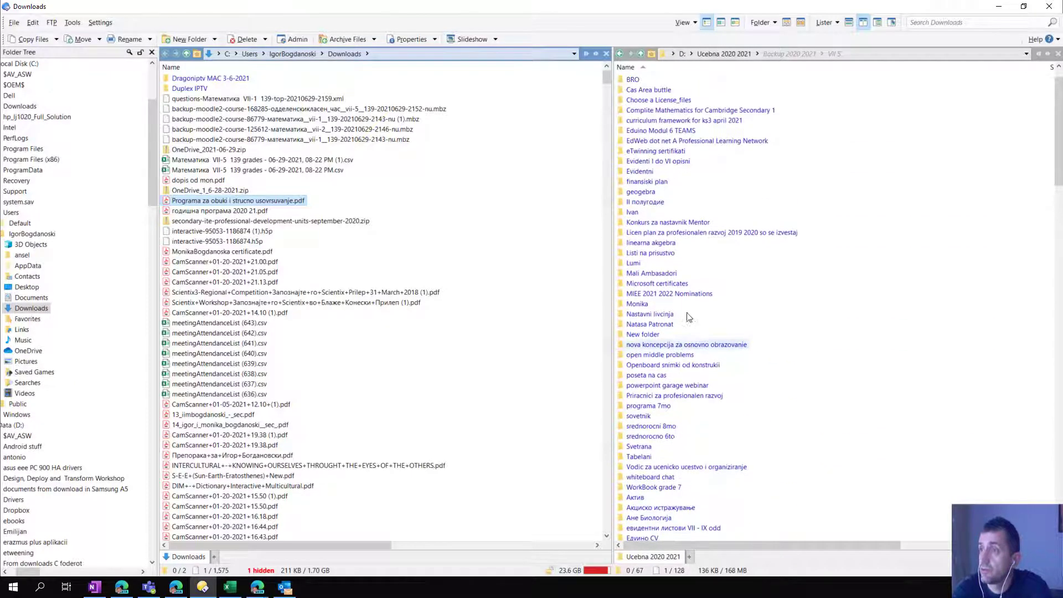
pyautogui.scroll(1, 704, 298)
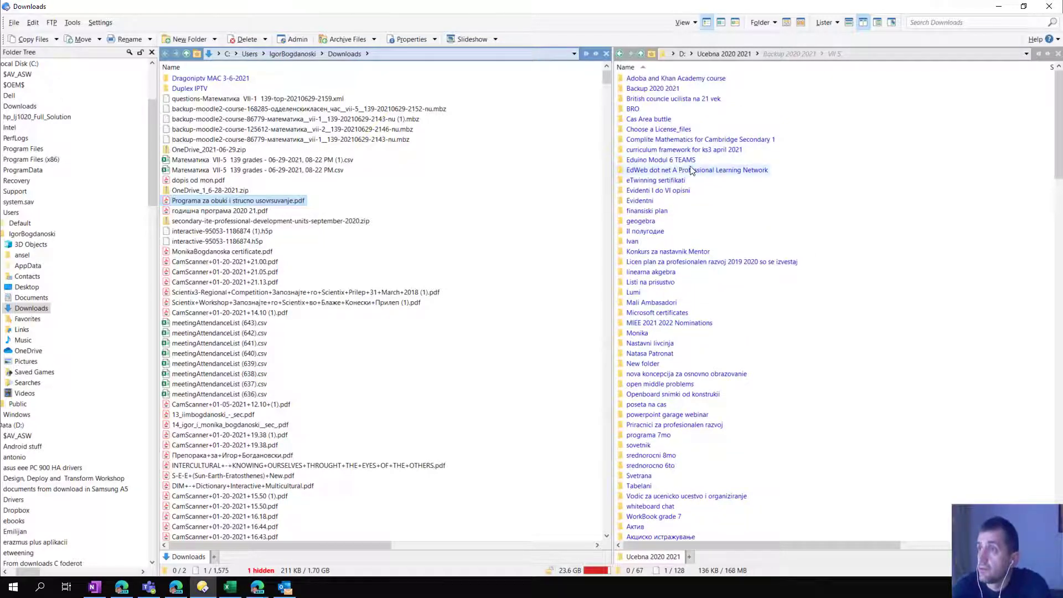
pyautogui.click(654, 172)
pyautogui.write('q')
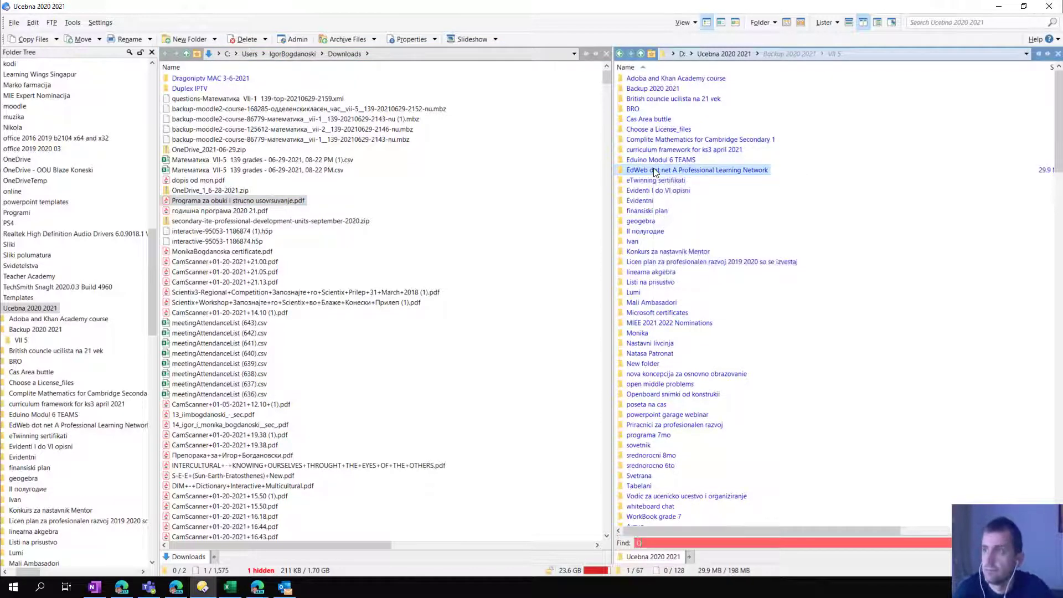
pyautogui.write('u')
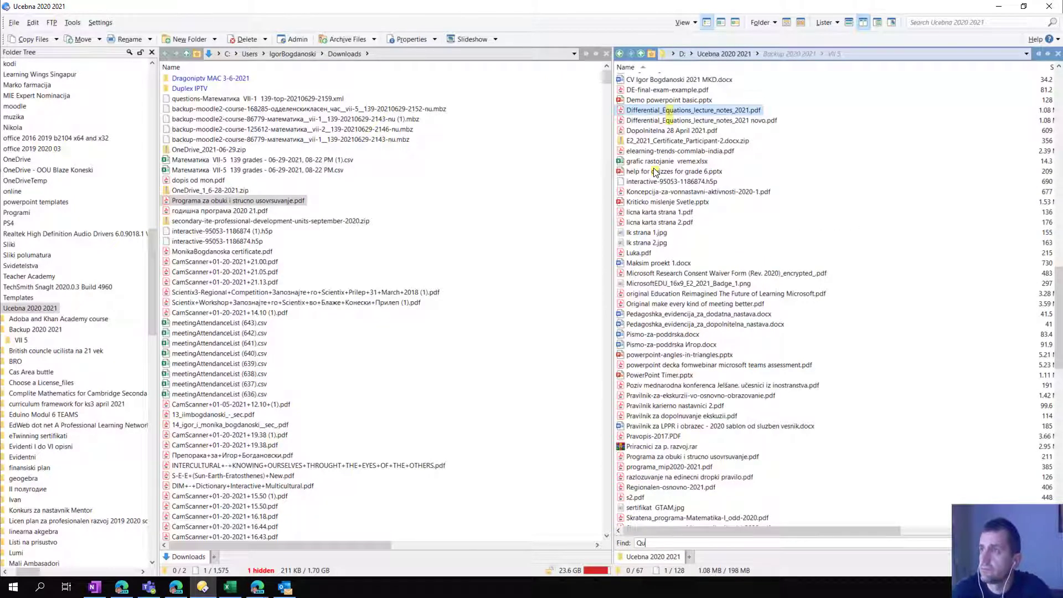
pyautogui.scroll(14, 782, 230)
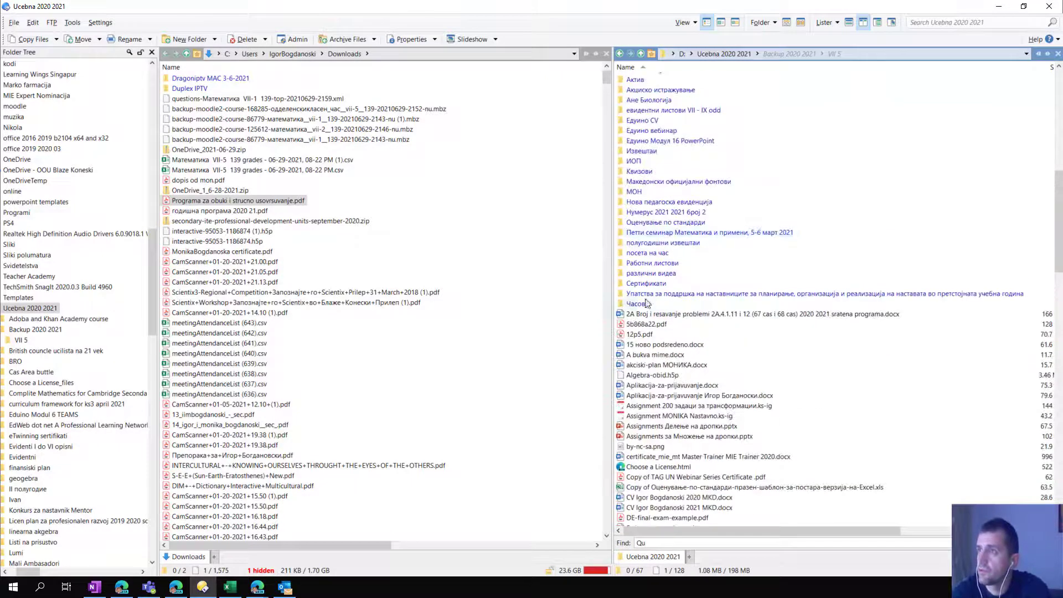
pyautogui.scroll(1, 665, 213)
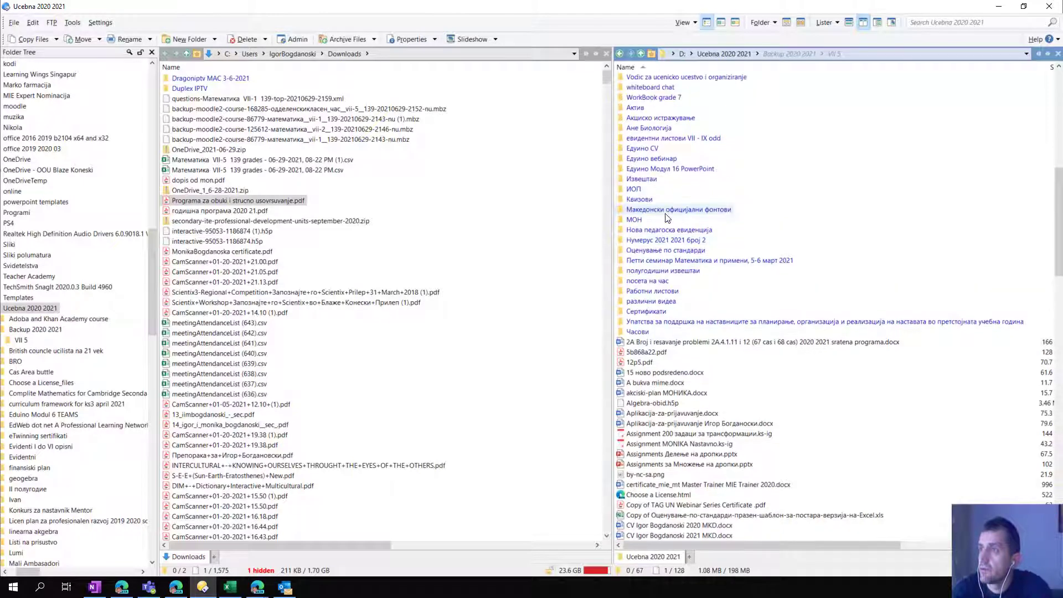
# Step: Check the Квизови folder and its 1V Geometrija i resavanje problemi subfolder for question files, and return to Ucebna 2020 2021
pyautogui.doubleClick(640, 199)
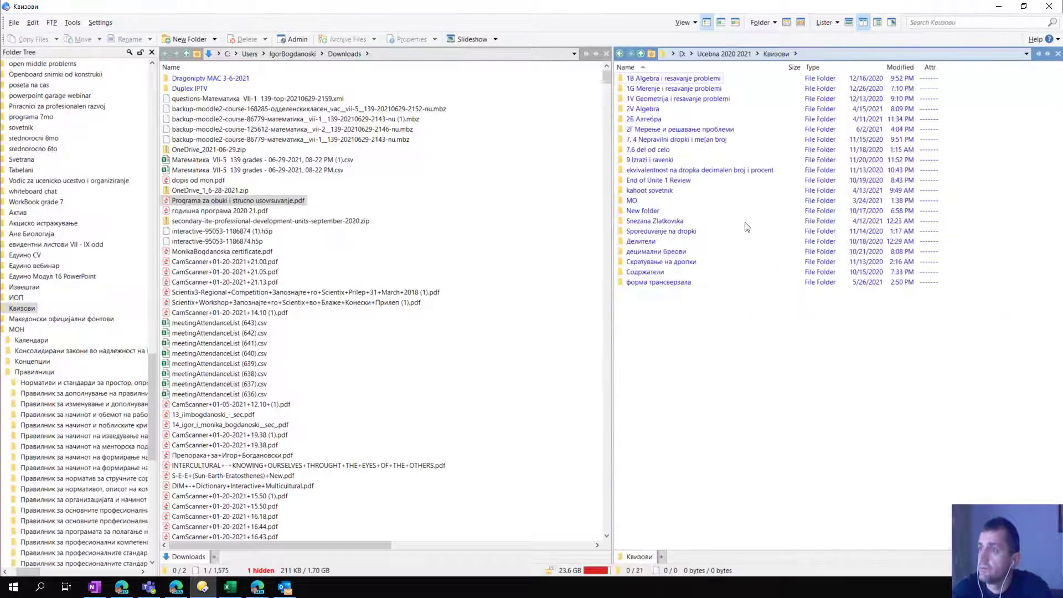
pyautogui.doubleClick(645, 99)
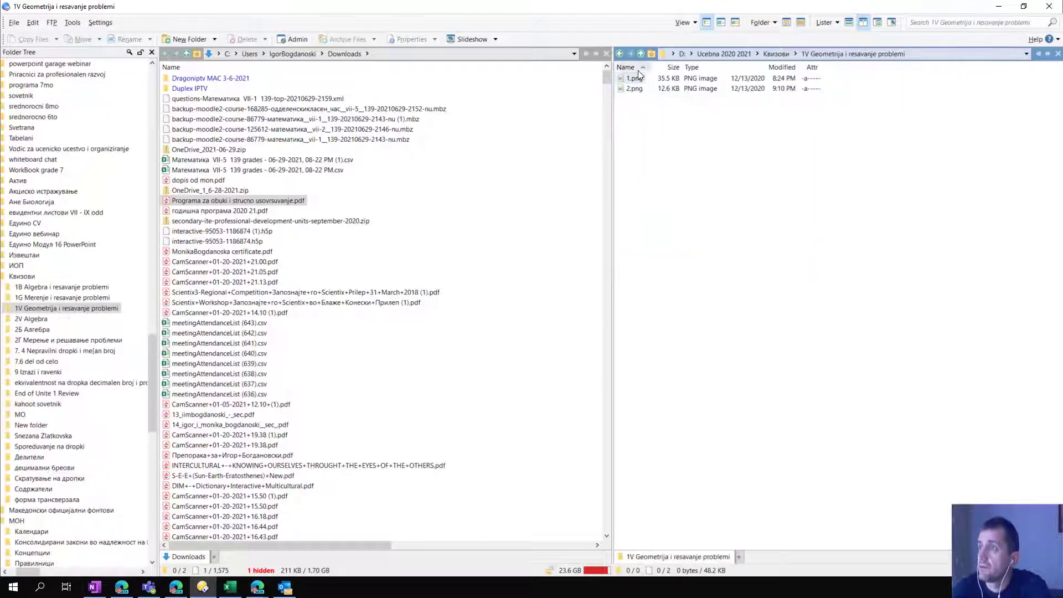
pyautogui.click(641, 54)
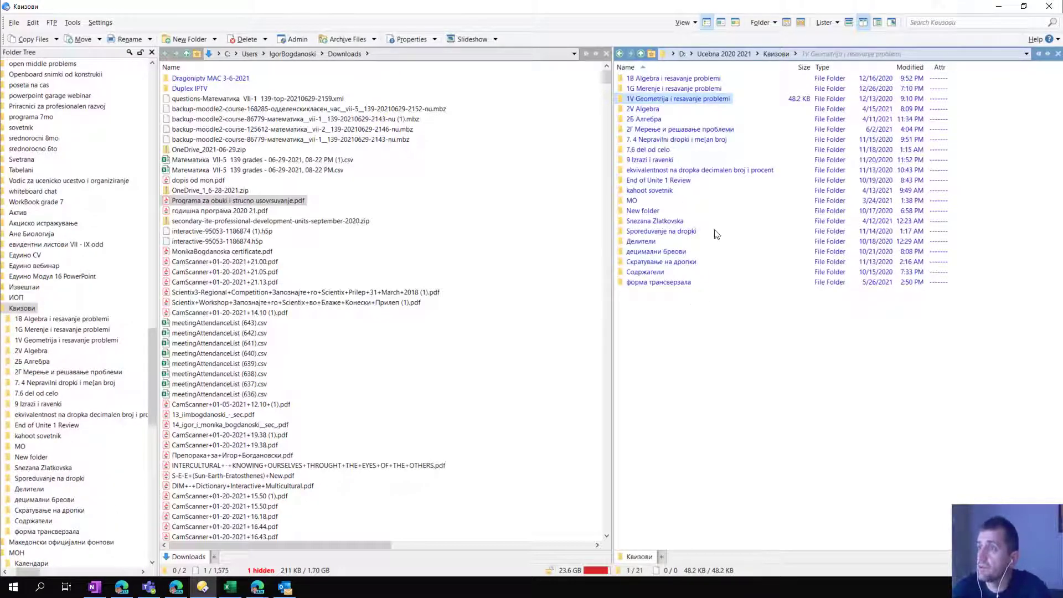
pyautogui.press('BackSpace')
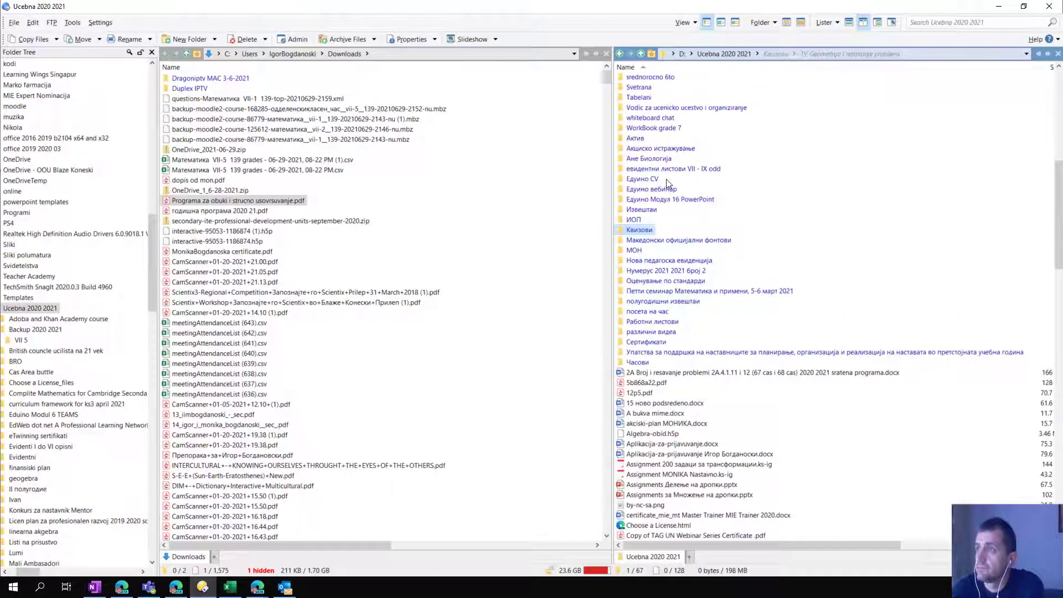
pyautogui.scroll(2, 666, 178)
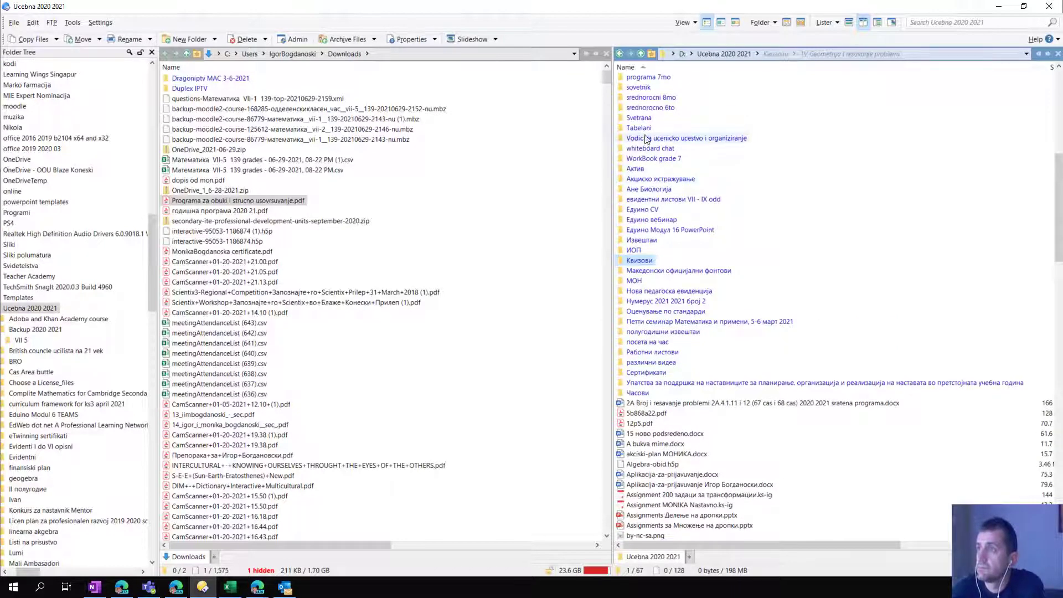
pyautogui.scroll(7, 664, 172)
pyautogui.scroll(4, 681, 178)
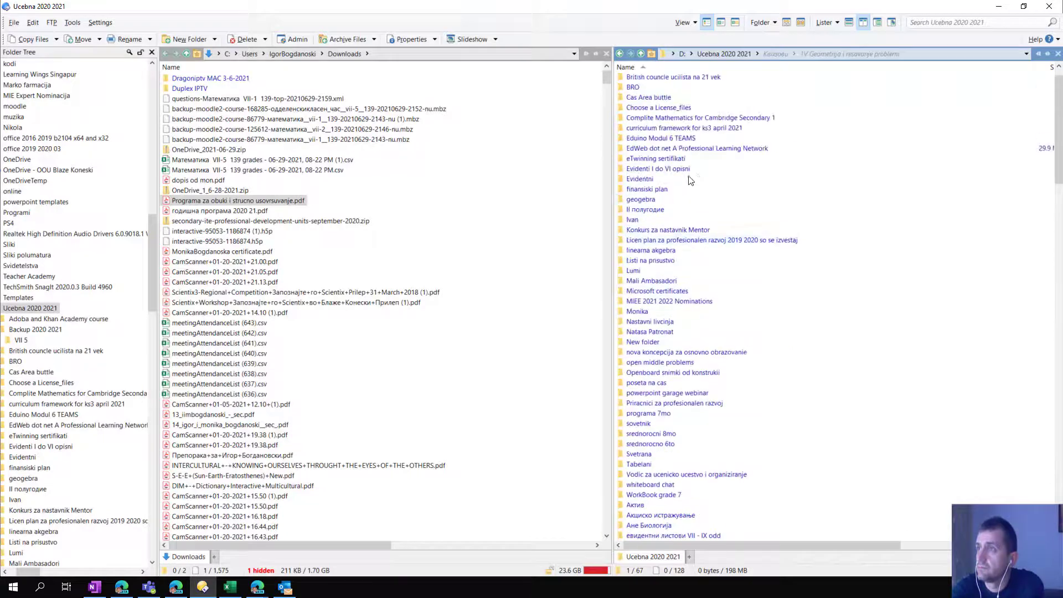
pyautogui.scroll(1, 686, 191)
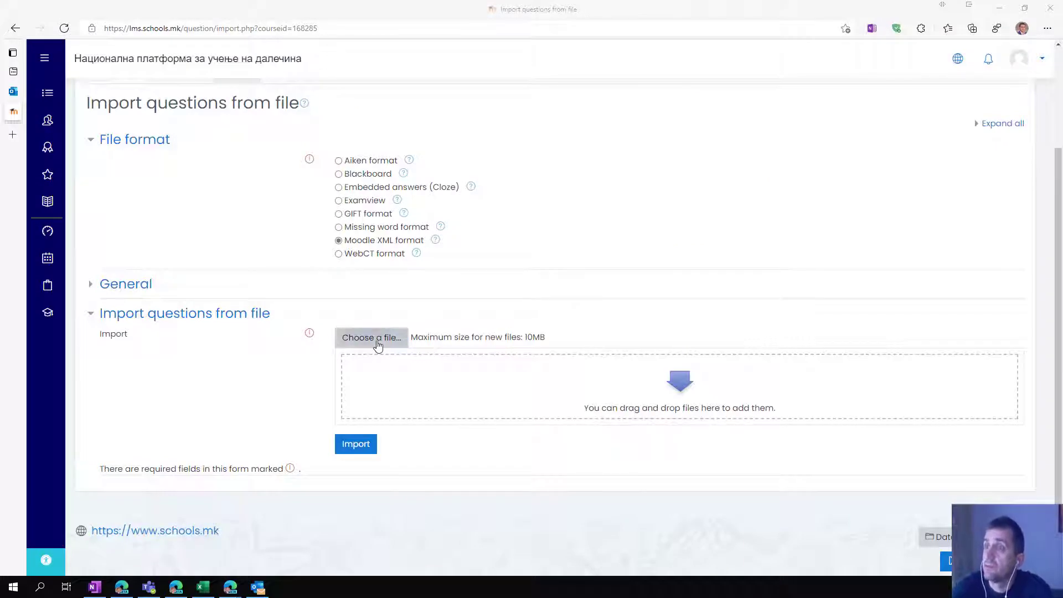
# Step: Open the import form's file picker on OneDrive, check the Testovi folder and return to the OneDrive root
pyautogui.click(377, 339)
pyautogui.click(350, 211)
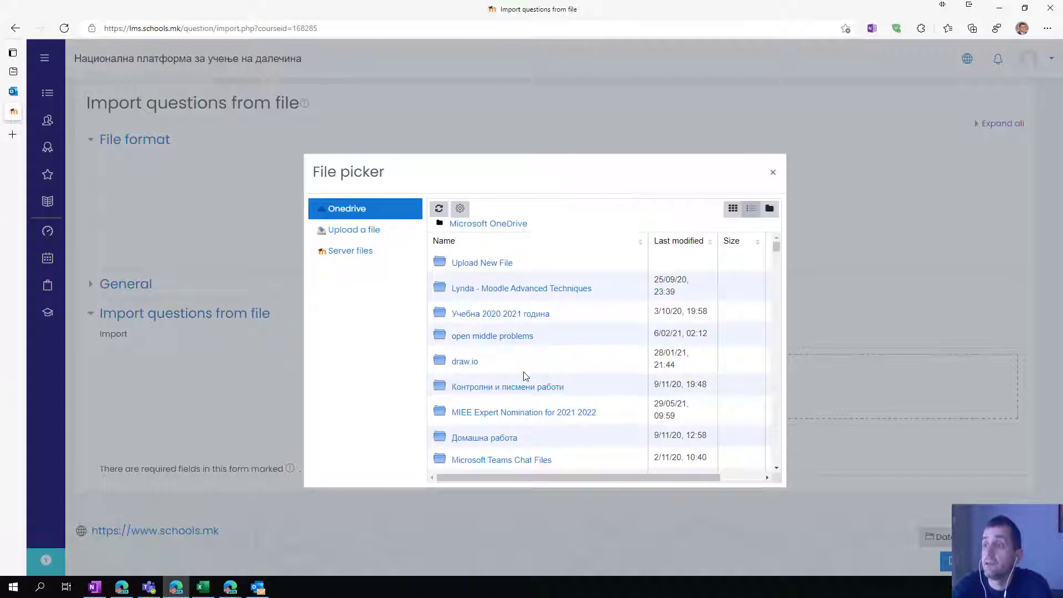
pyautogui.scroll(-2, 525, 376)
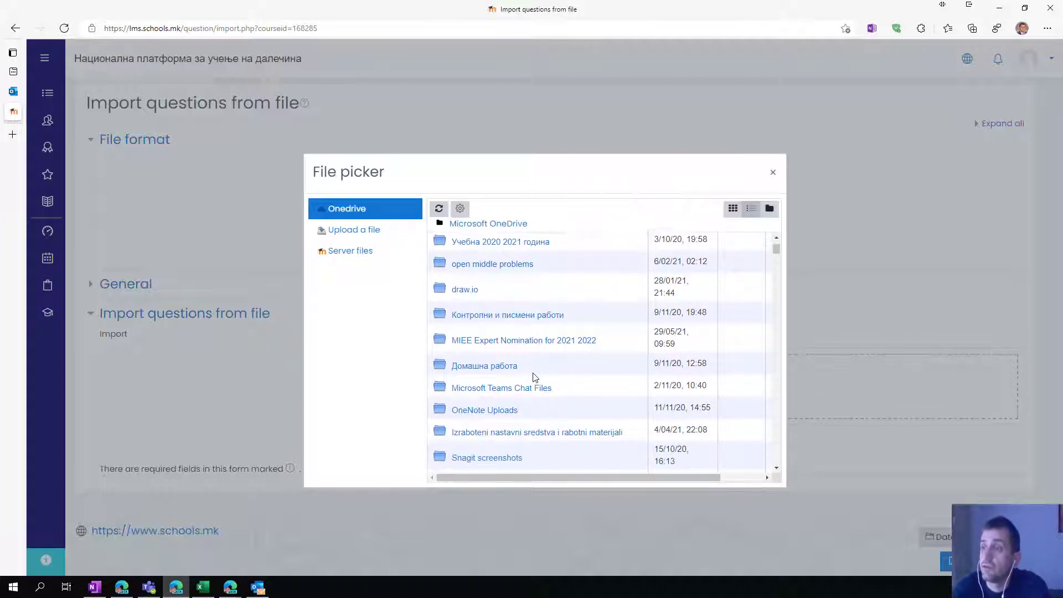
pyautogui.scroll(-1, 535, 377)
pyautogui.scroll(-3, 536, 376)
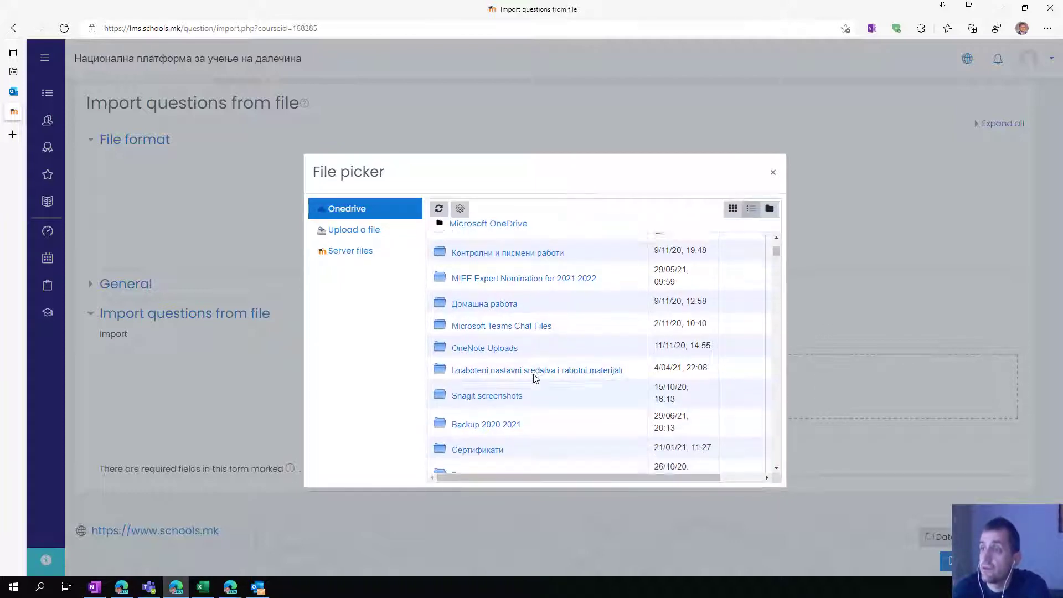
pyautogui.scroll(-5, 536, 372)
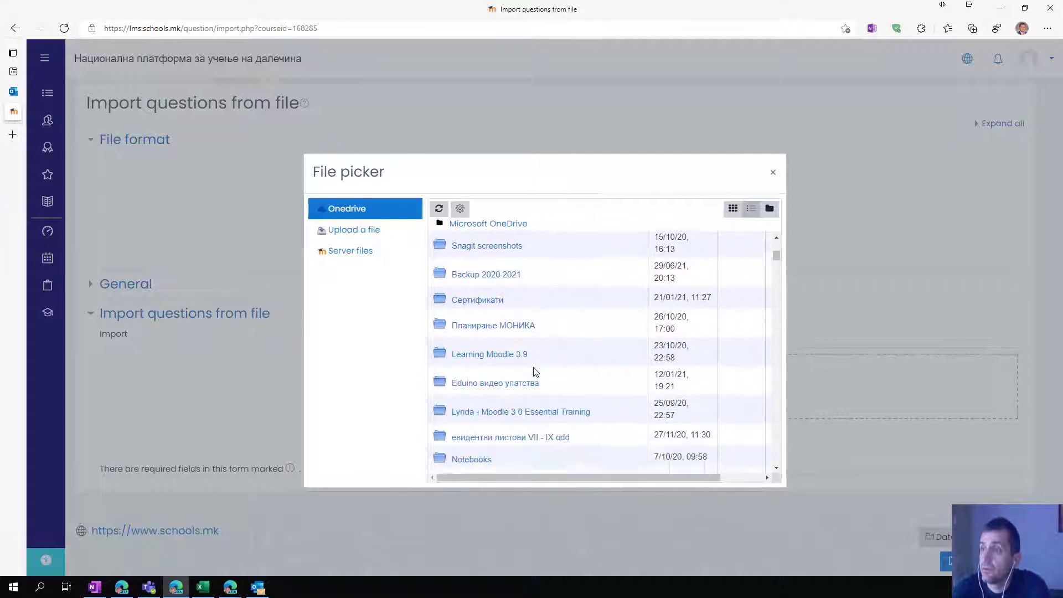
pyautogui.scroll(-3, 536, 372)
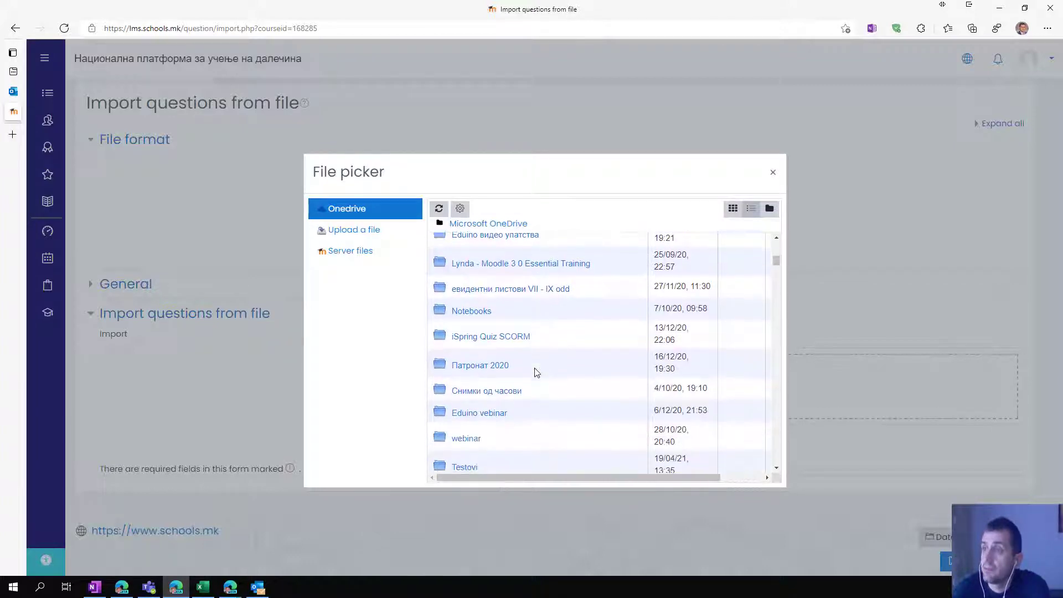
pyautogui.scroll(-1, 536, 370)
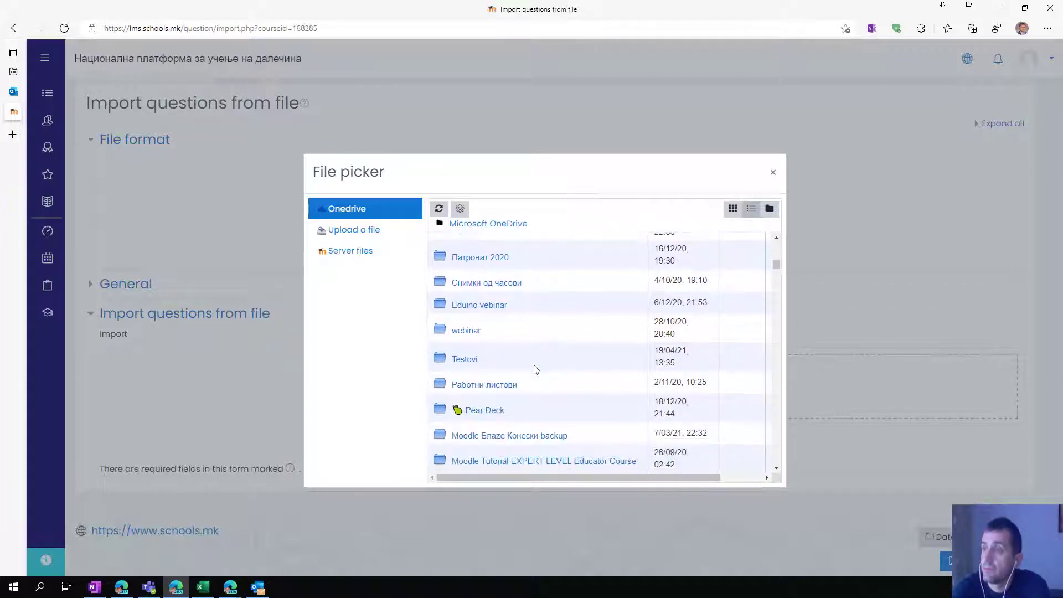
pyautogui.click(458, 360)
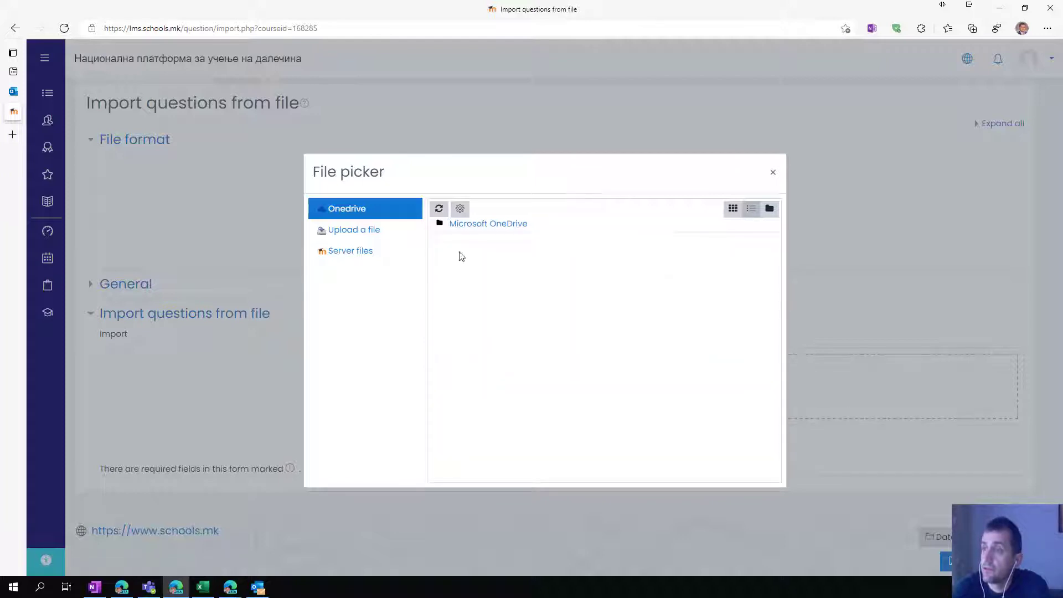
pyautogui.click(472, 224)
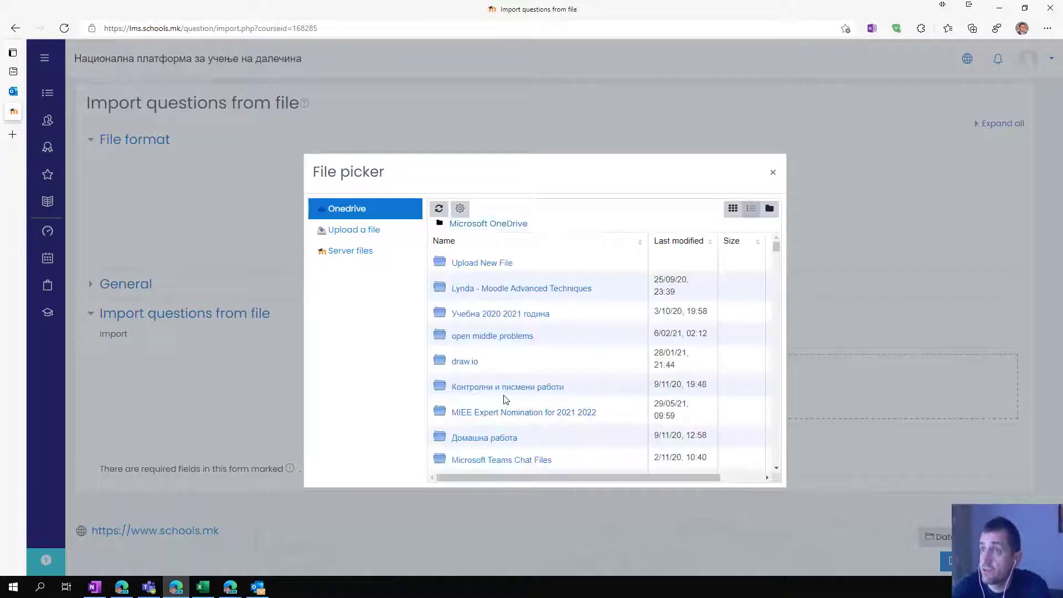
# Step: Find and open the Moodle Quiz folder on OneDrive
pyautogui.scroll(-2, 505, 382)
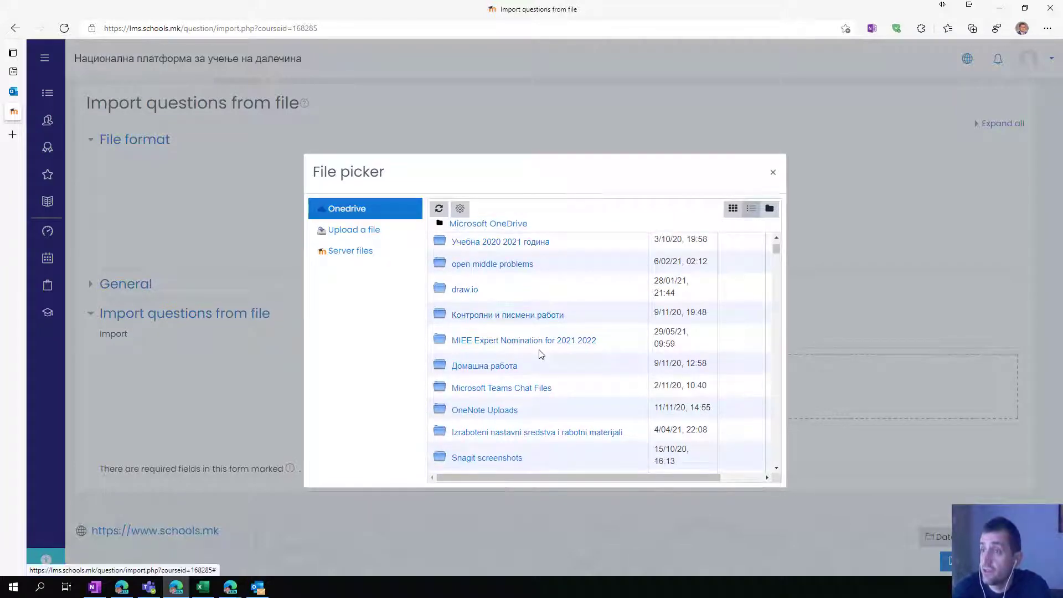
pyautogui.scroll(-3, 541, 351)
pyautogui.scroll(-4, 545, 354)
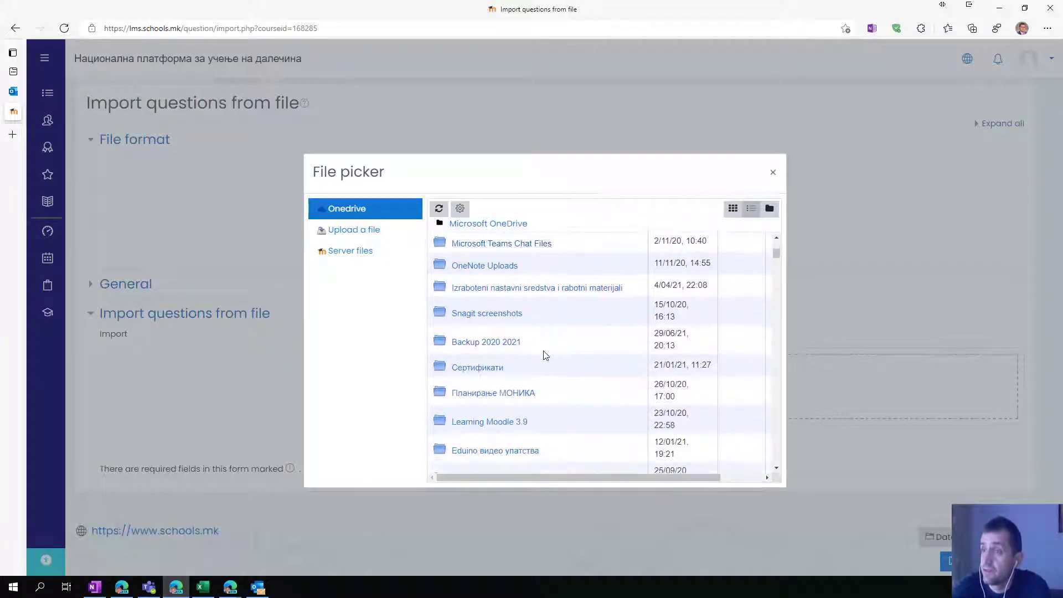
pyautogui.scroll(-5, 545, 354)
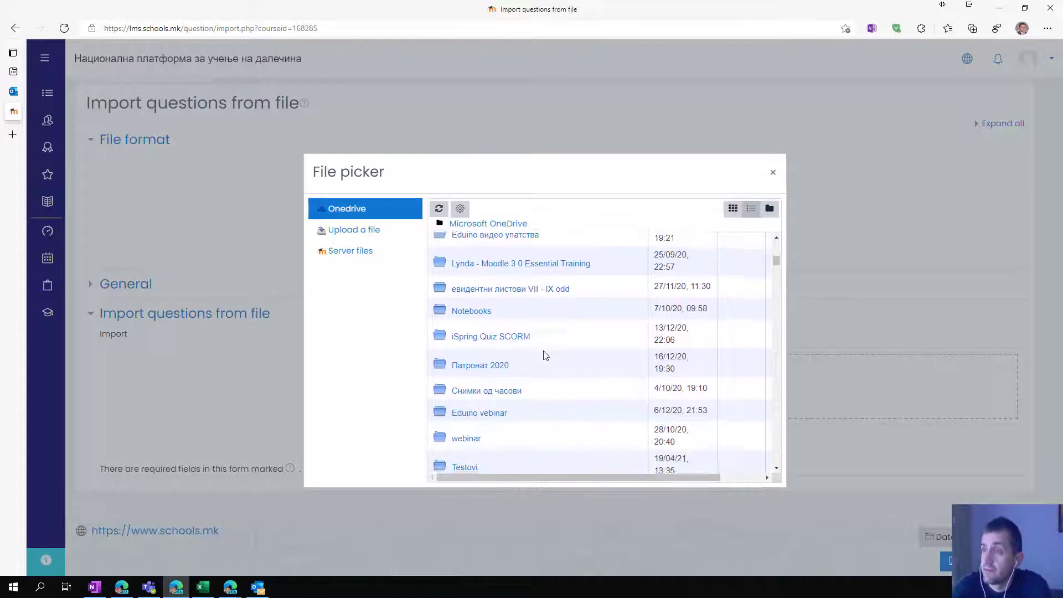
pyautogui.scroll(-2, 544, 355)
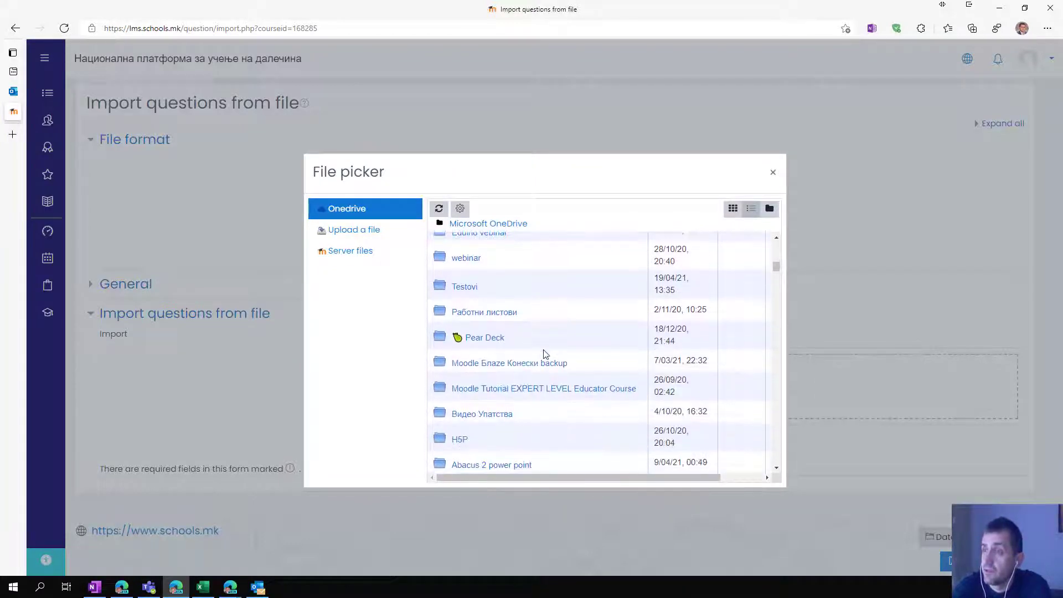
pyautogui.scroll(-1, 555, 361)
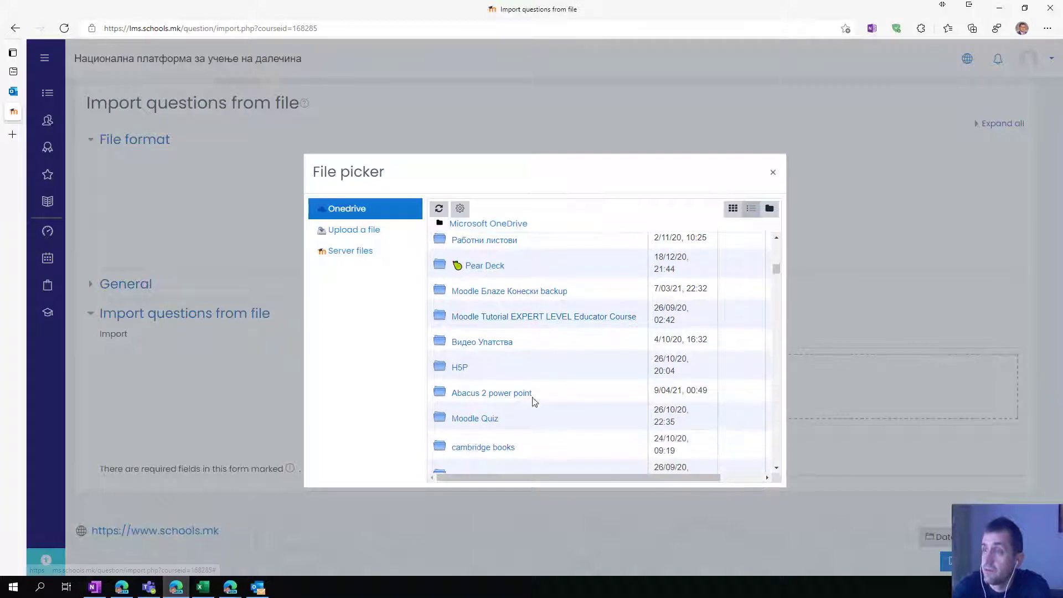
pyautogui.click(474, 418)
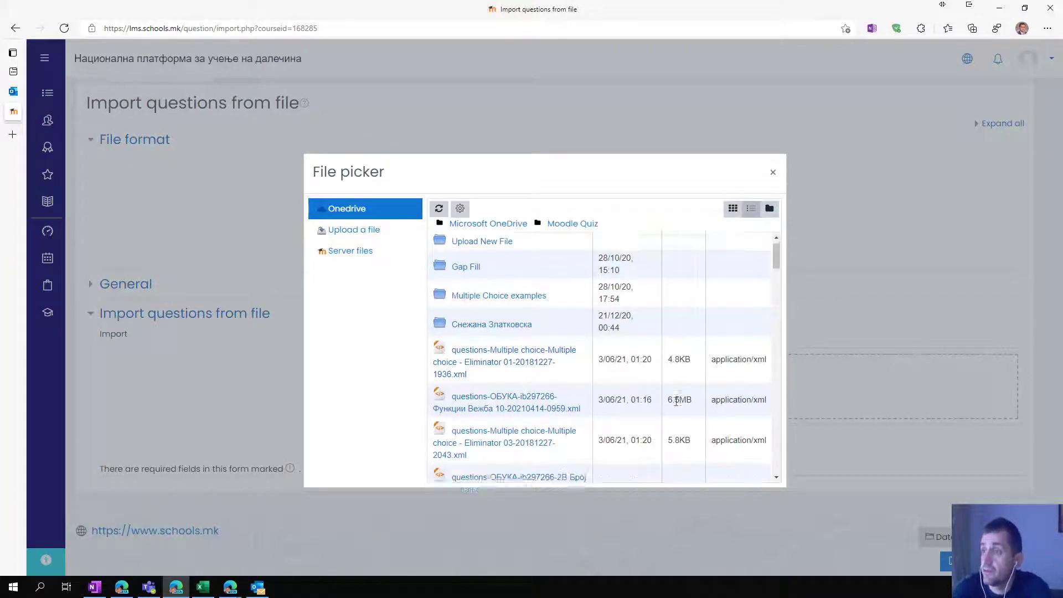
pyautogui.scroll(-3, 673, 409)
pyautogui.scroll(-4, 682, 420)
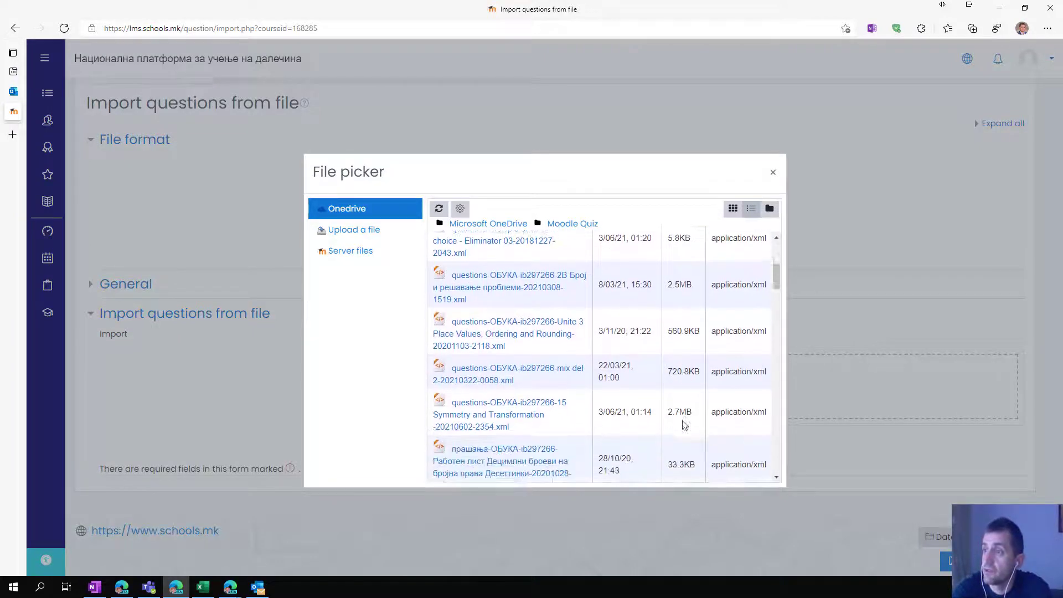
pyautogui.scroll(-5, 684, 409)
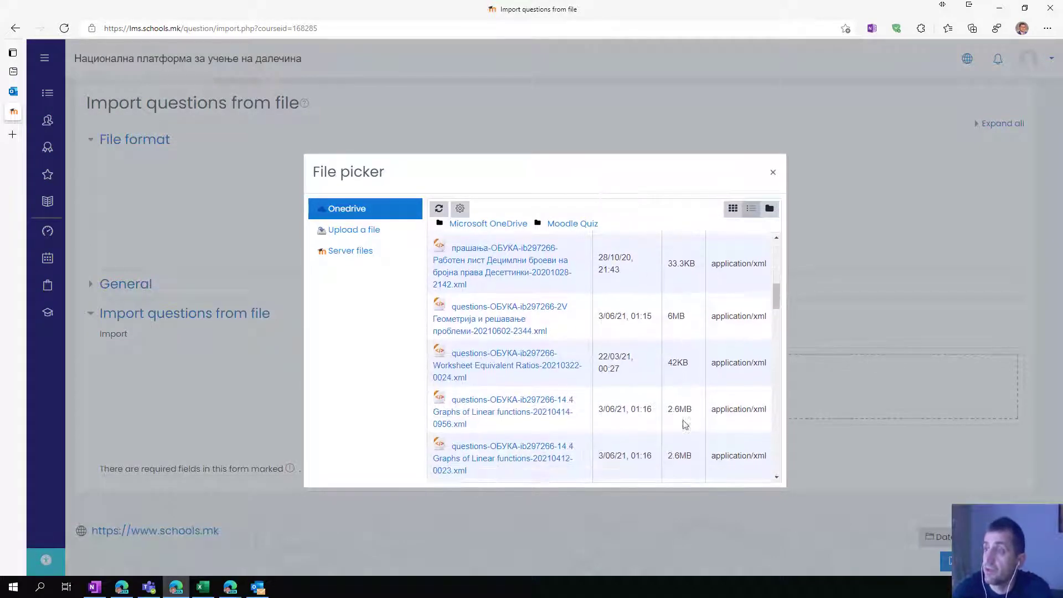
pyautogui.scroll(-2, 678, 387)
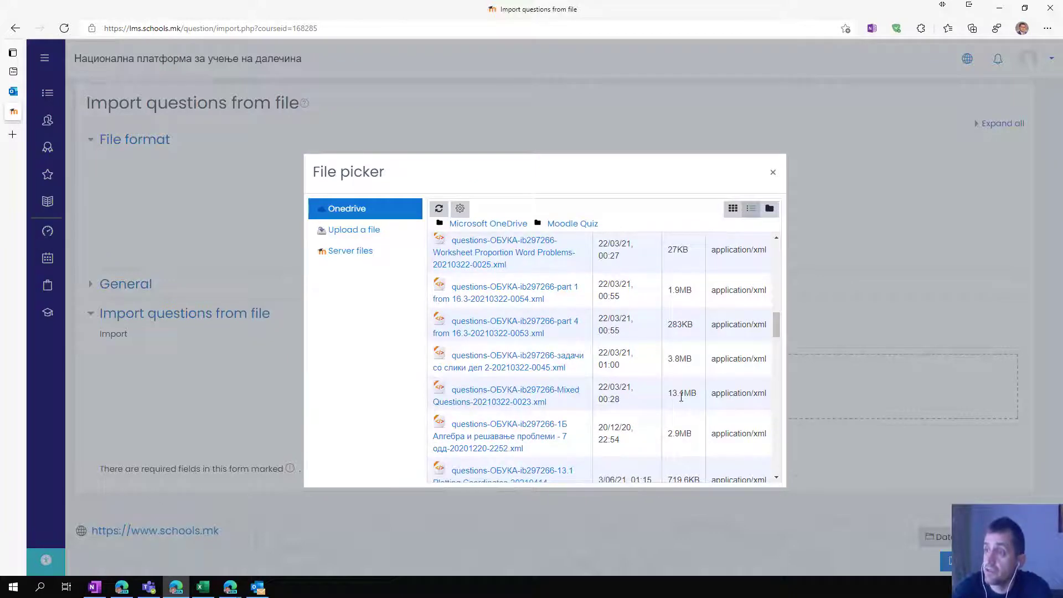
pyautogui.scroll(-1, 692, 401)
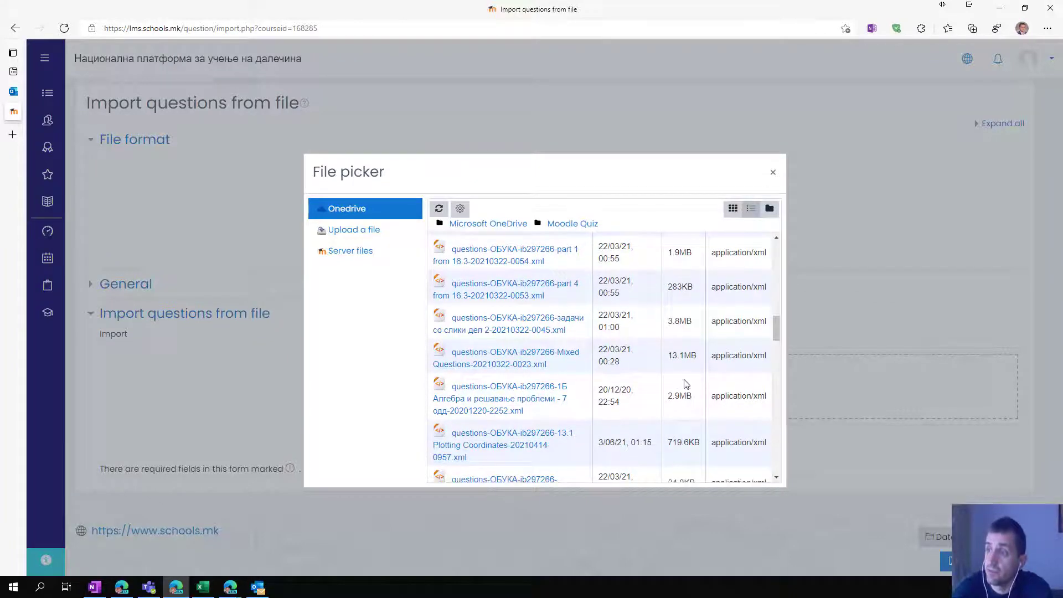
pyautogui.scroll(-1, 507, 355)
pyautogui.scroll(5, 548, 380)
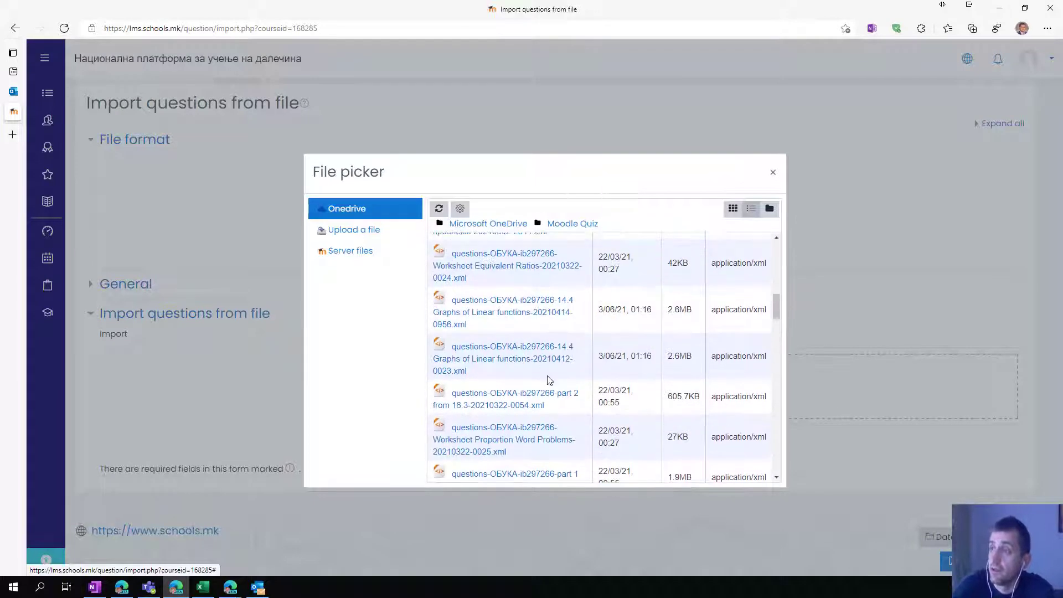
pyautogui.scroll(8, 601, 398)
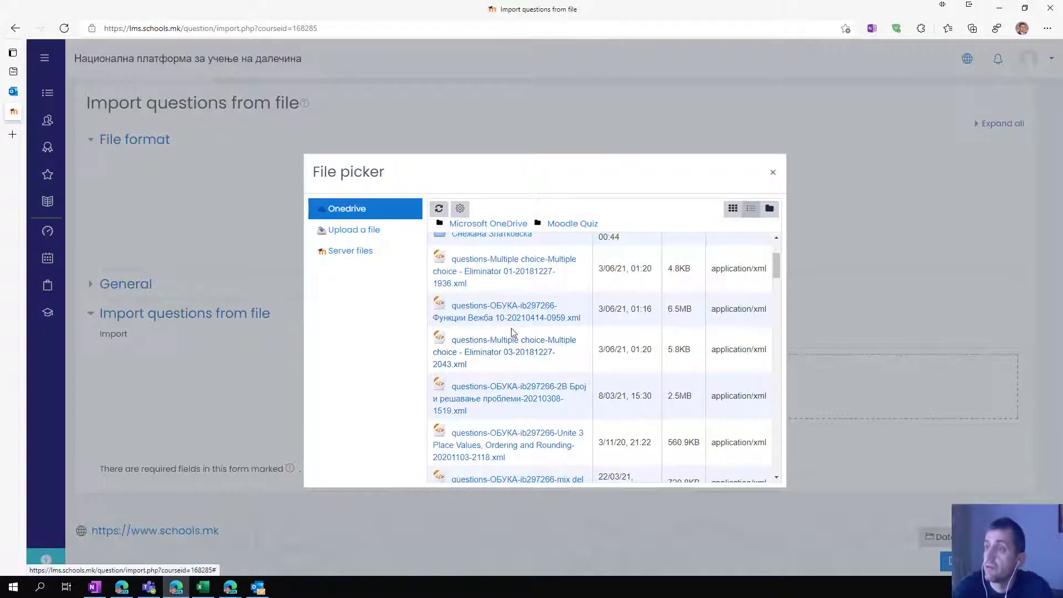
pyautogui.scroll(-1, 537, 327)
pyautogui.click(501, 275)
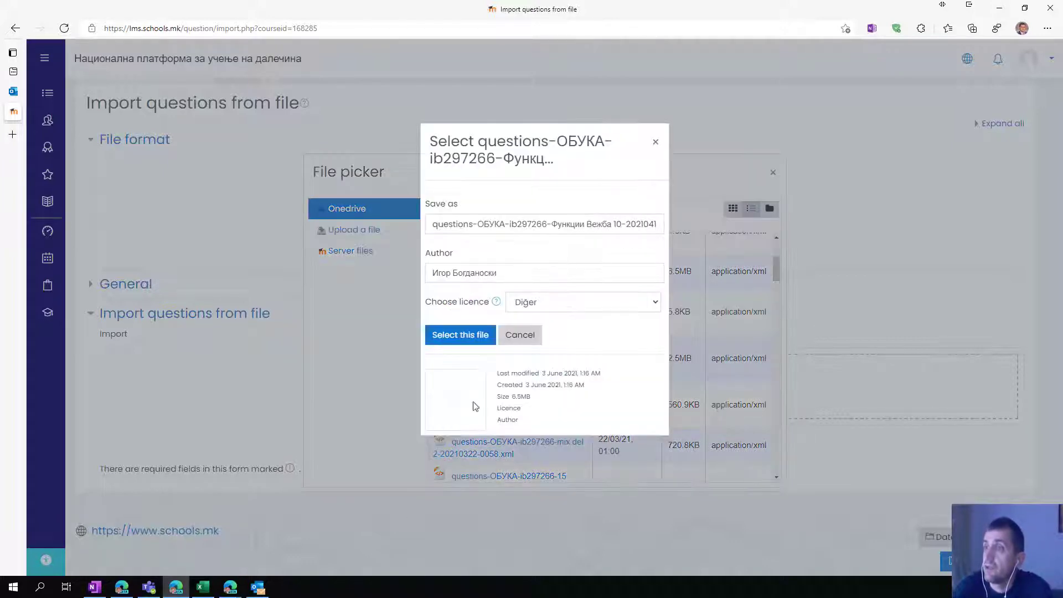
pyautogui.click(464, 335)
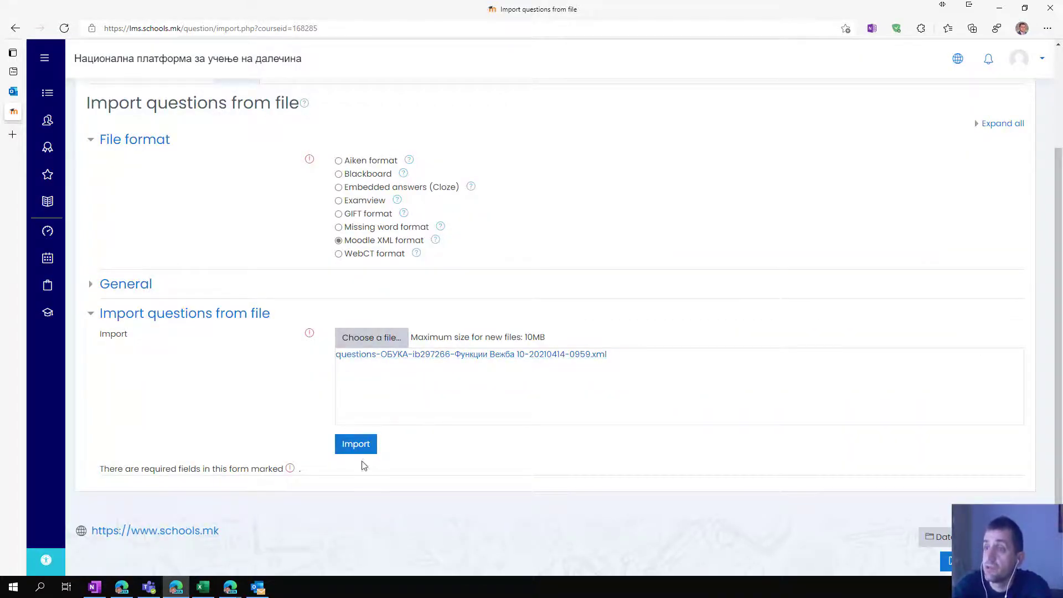
# Step: Import the questions from the chosen Moodle XML file into VII-5 and continue to the question bank
pyautogui.click(357, 445)
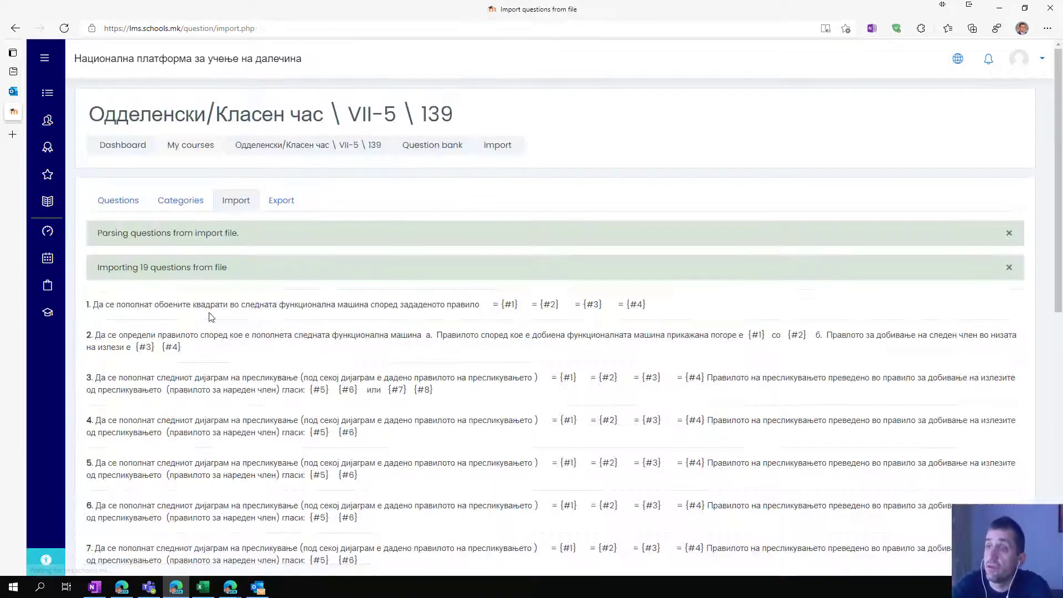
pyautogui.scroll(-10, 551, 256)
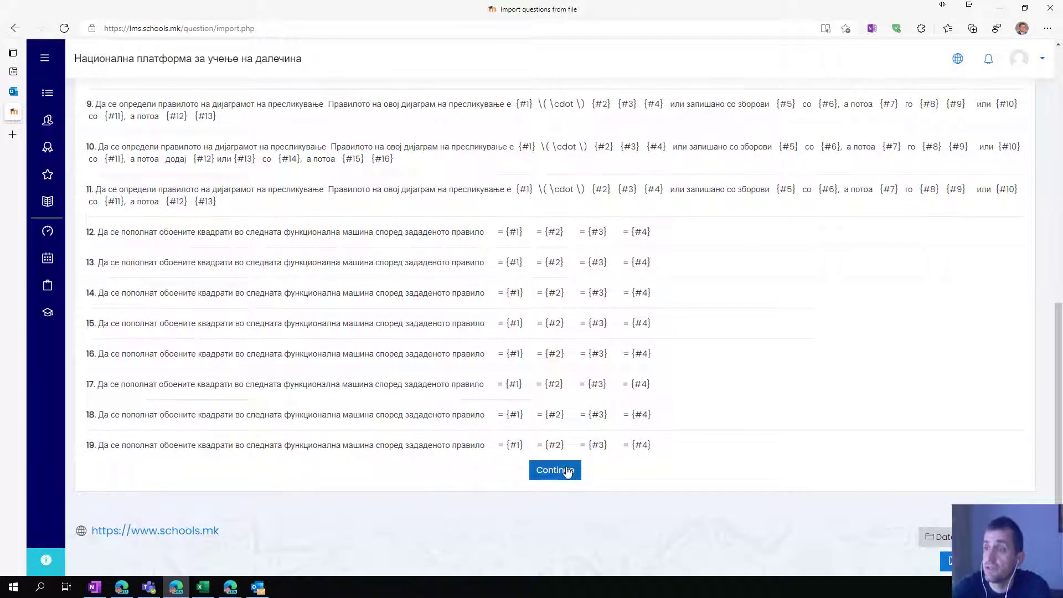
pyautogui.click(568, 470)
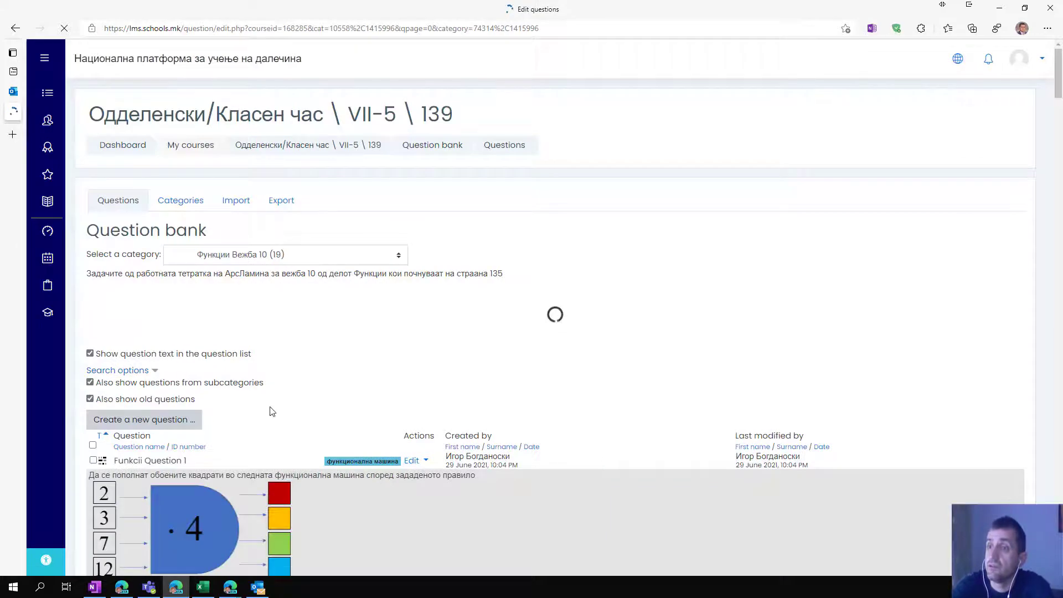
# Step: Look through the imported Функции Вежба 10 questions in the question bank, checking their texts and diagrams
pyautogui.scroll(-12, 273, 409)
pyautogui.scroll(-20, 273, 409)
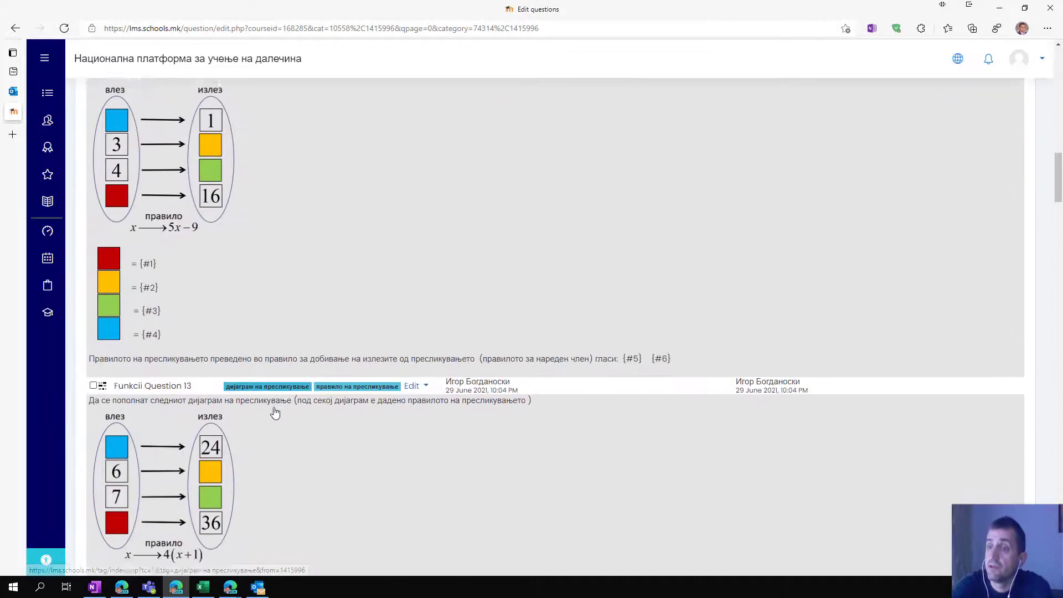
pyautogui.scroll(-20, 273, 413)
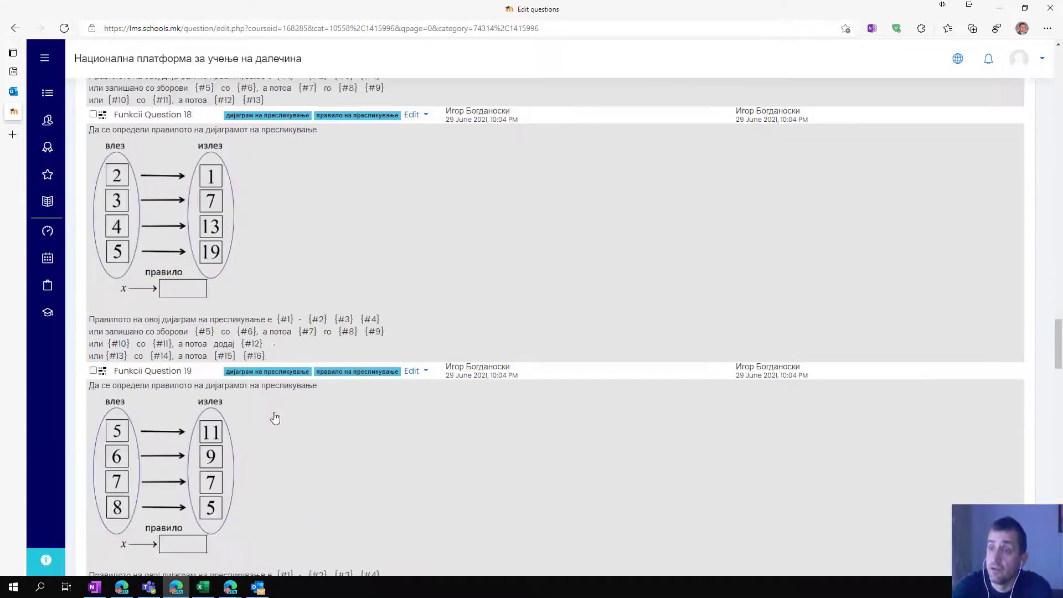
pyautogui.scroll(-10, 293, 424)
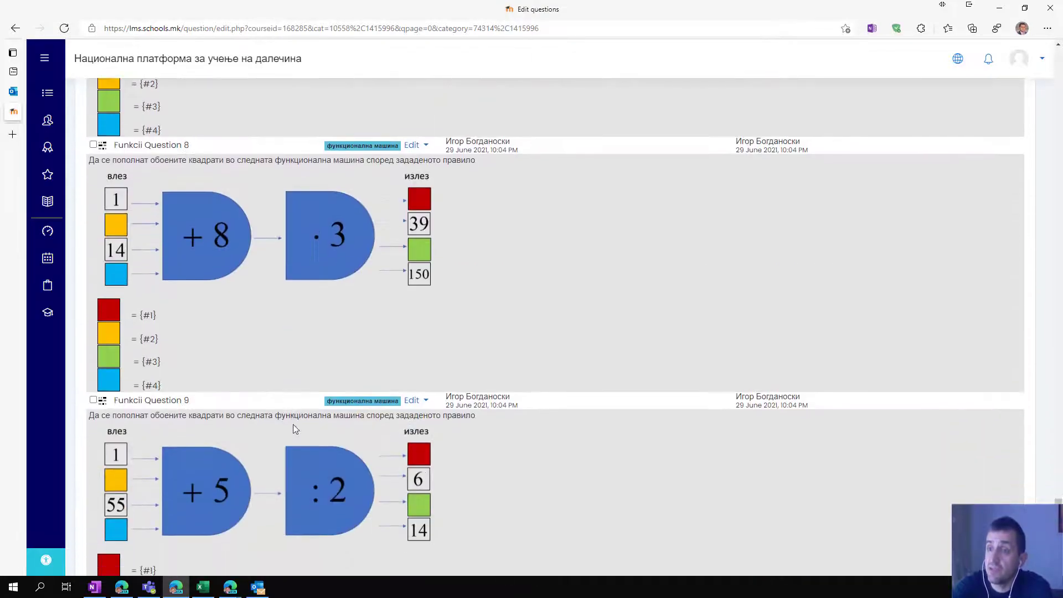
pyautogui.scroll(20, 309, 428)
pyautogui.scroll(20, 367, 435)
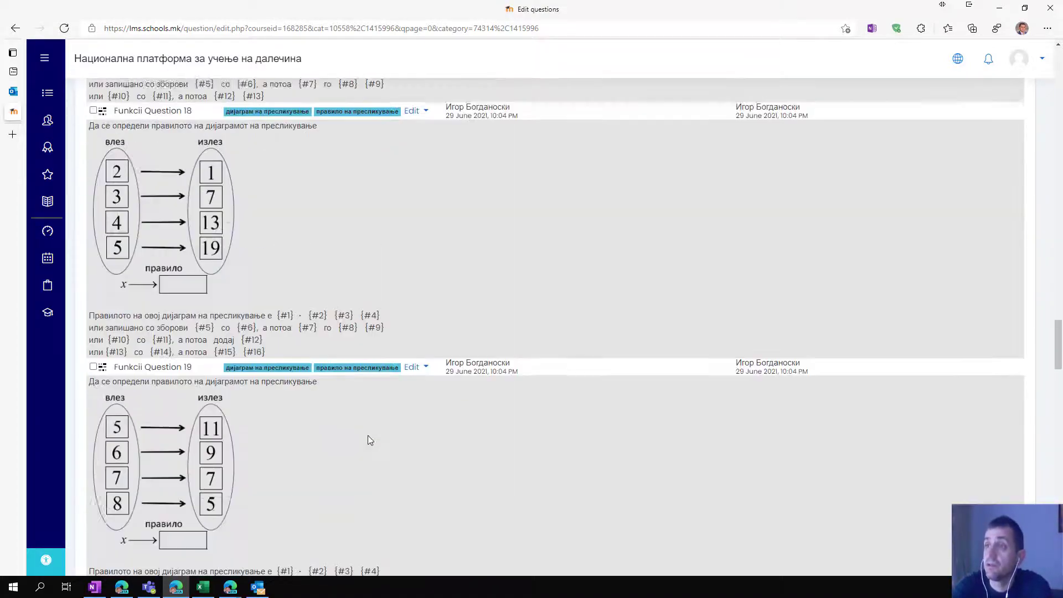
pyautogui.scroll(20, 337, 381)
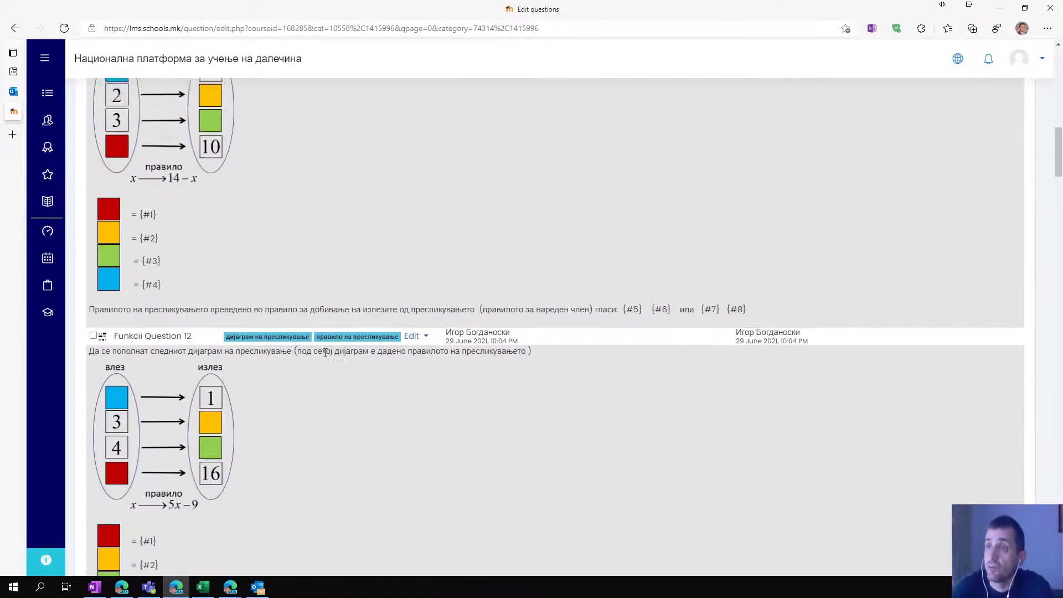